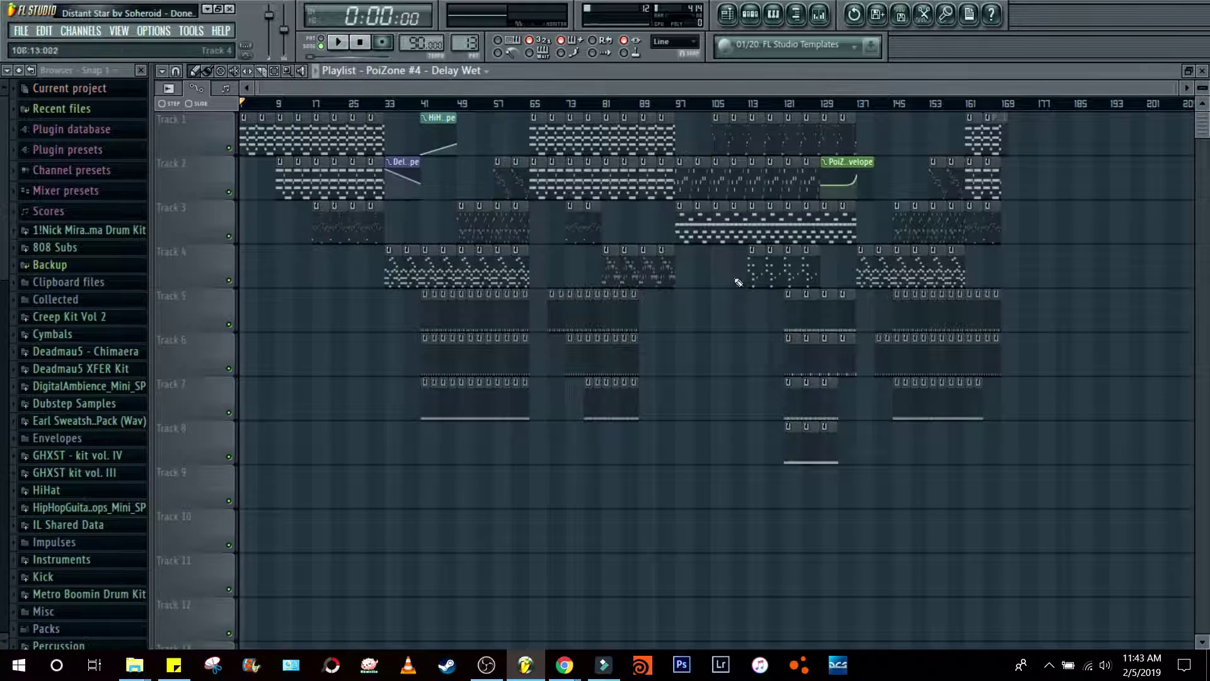
Step: Zoom the playlist in on the song's opening bars and play it from bar 1
drag(1176, 87, 501, 88)
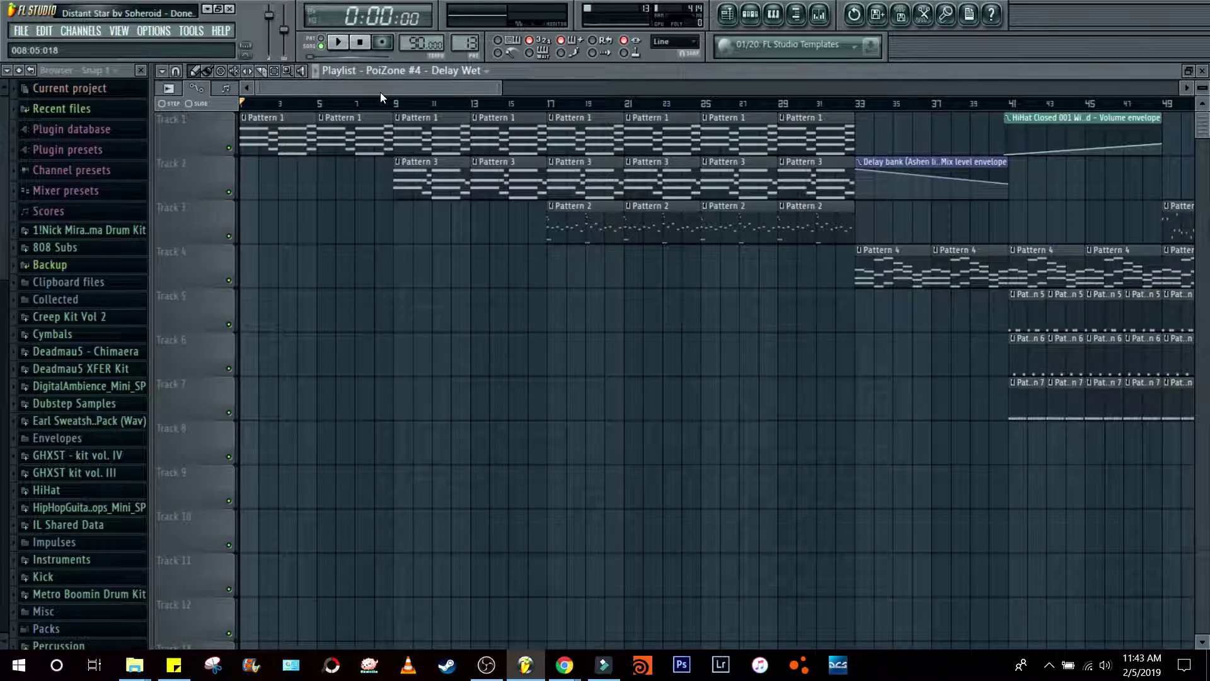
key(space)
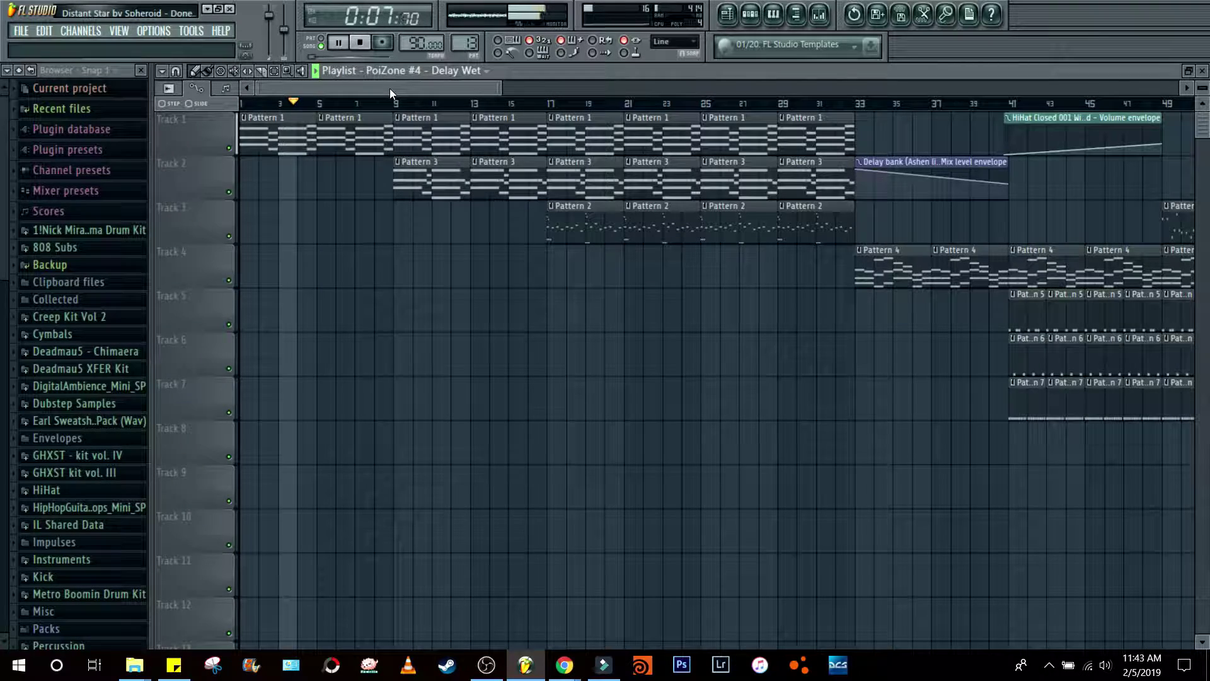
scroll(389, 88, up, 3)
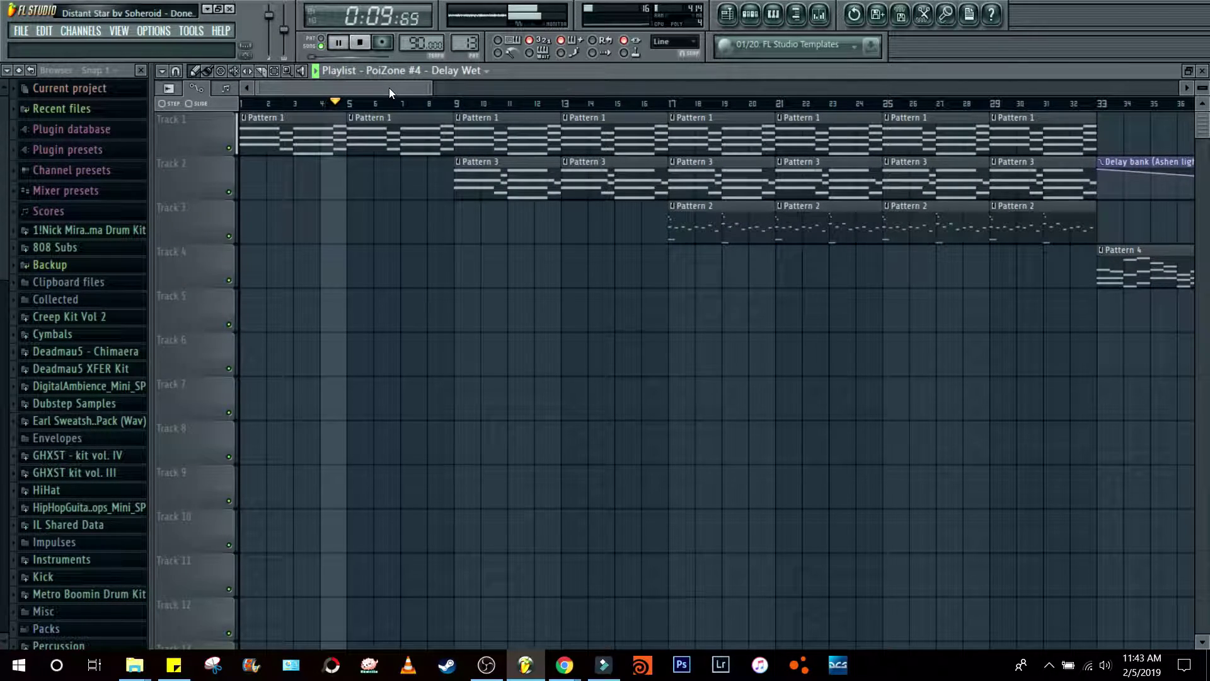
key(space)
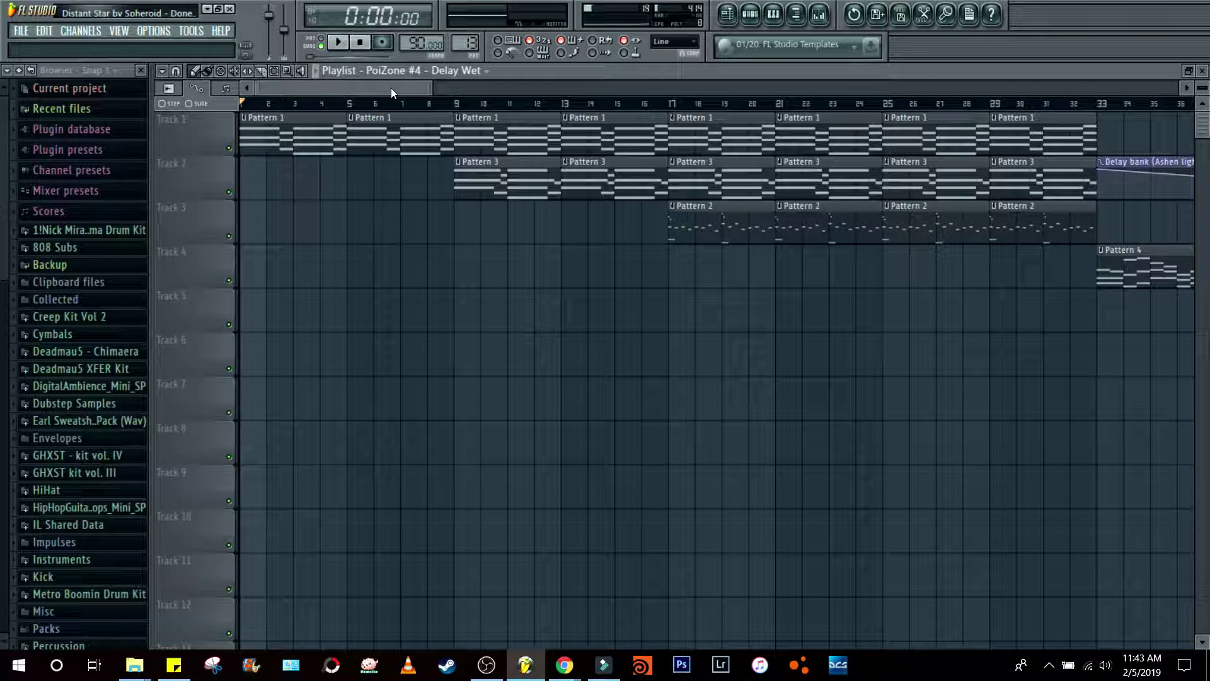
Step: Open the first Pattern 1 clip in the piano roll and examine the full 3xOsc chord progression
click(292, 134)
double_click(292, 135)
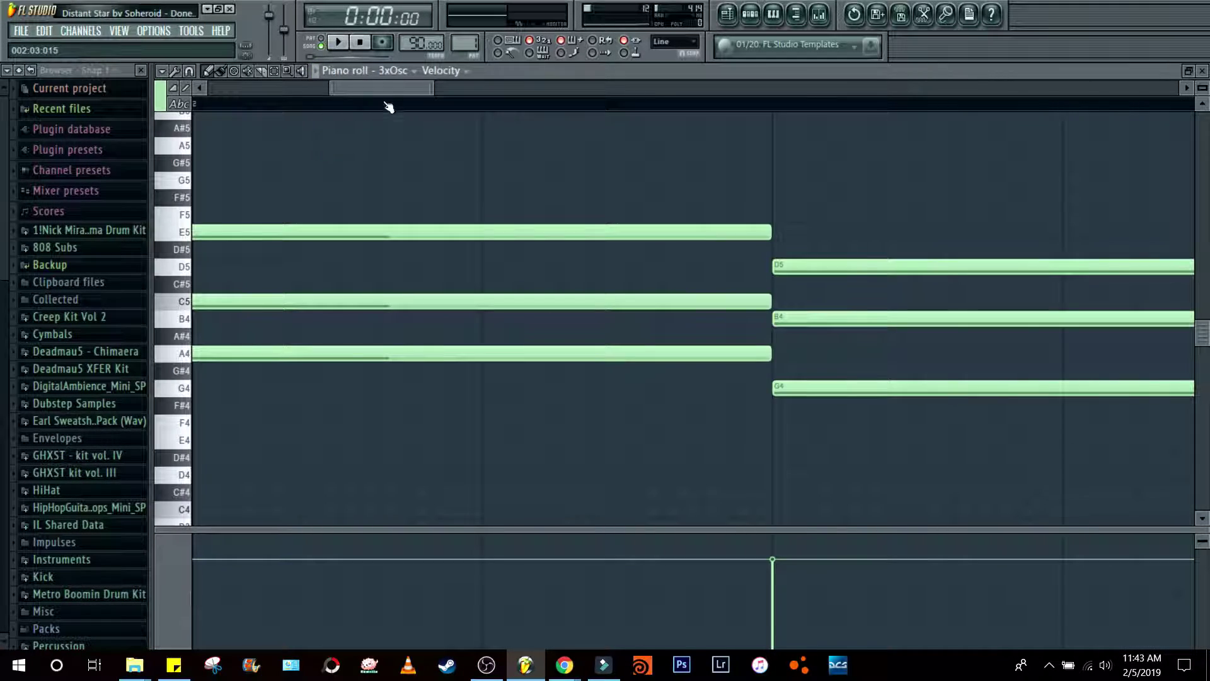
scroll(386, 88, down, 5)
scroll(379, 81, up, 2)
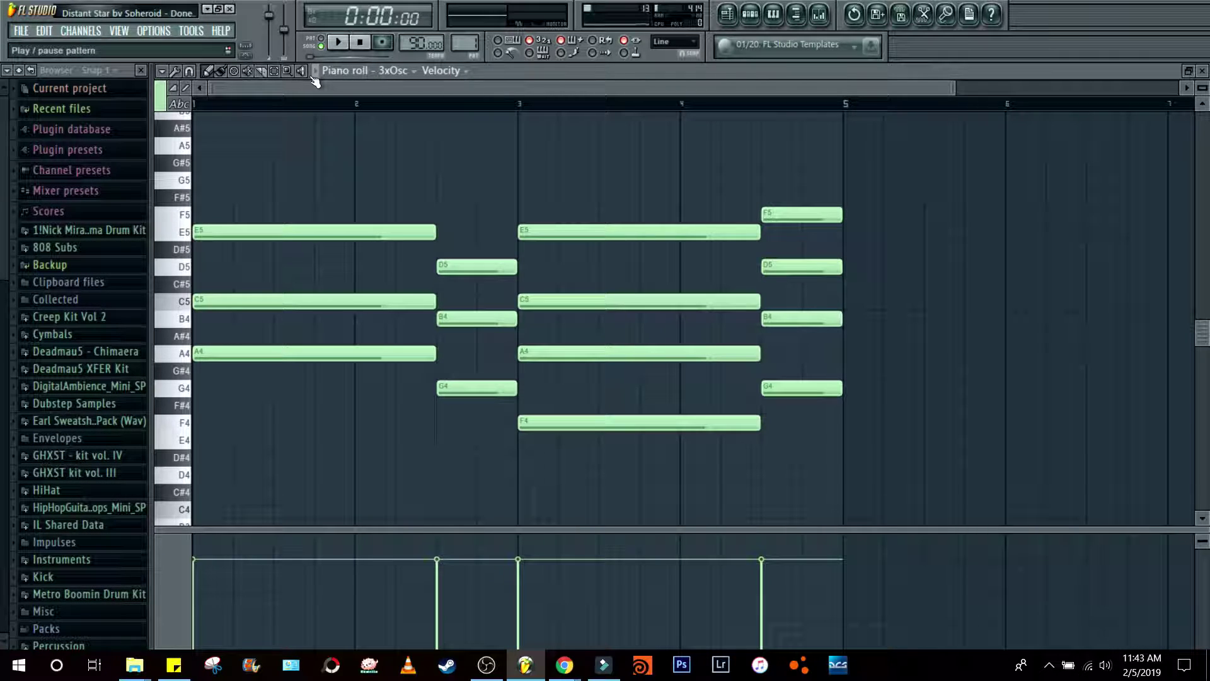
drag(324, 246, 415, 143)
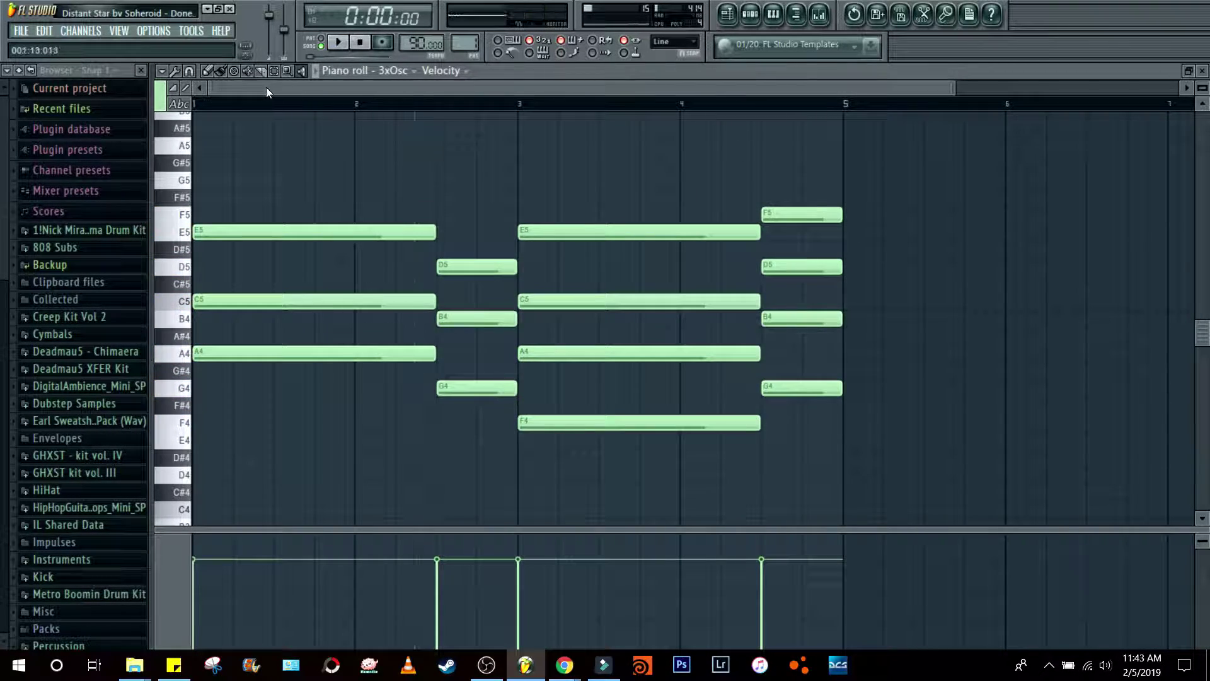
Step: Review the 3xOsc channel's oscillator, instrument, miscellaneous and function settings, and close its windows
click(750, 14)
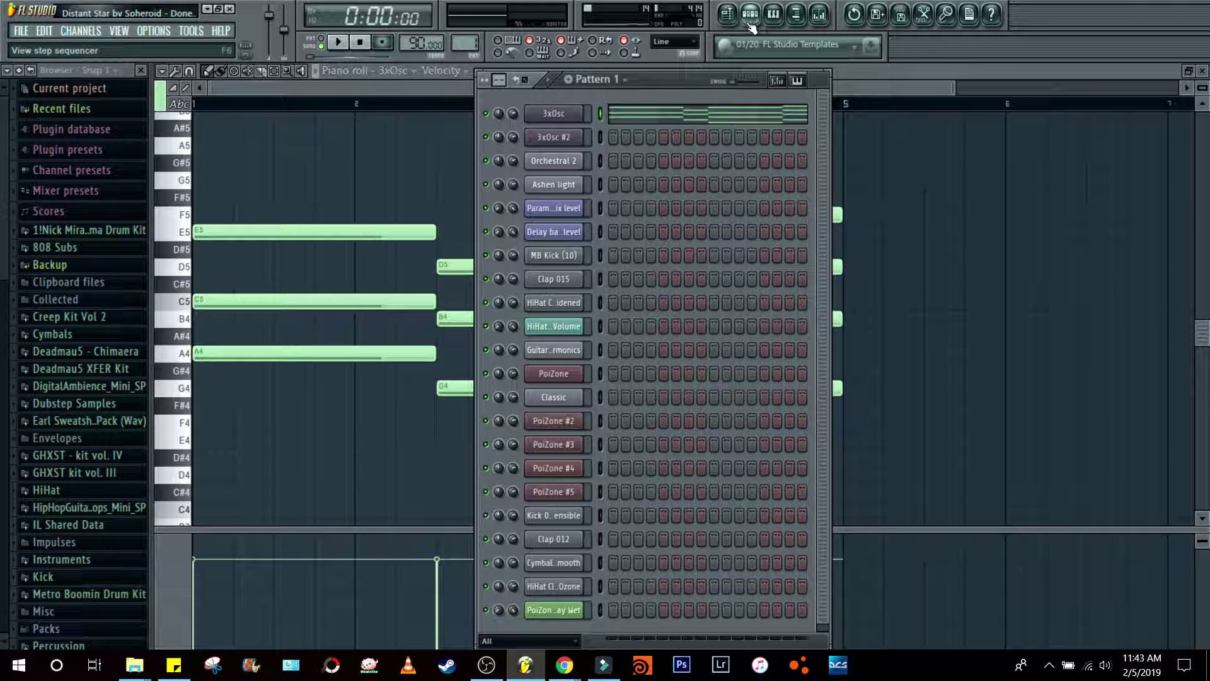
click(586, 117)
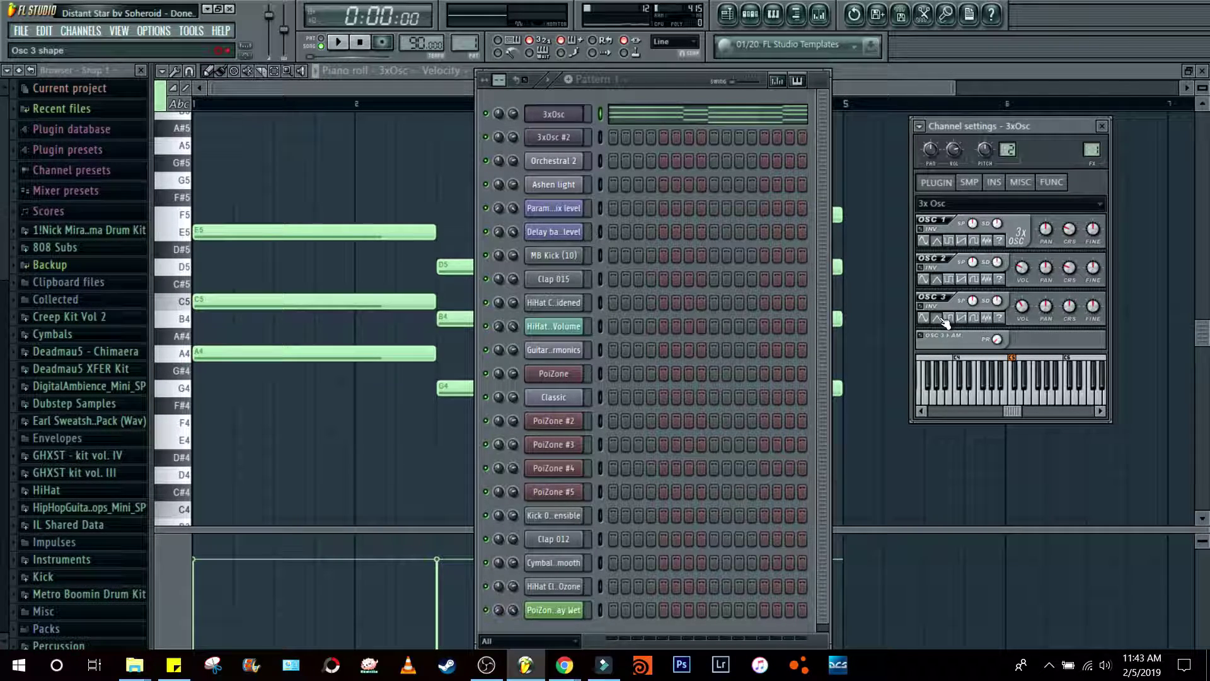
click(995, 182)
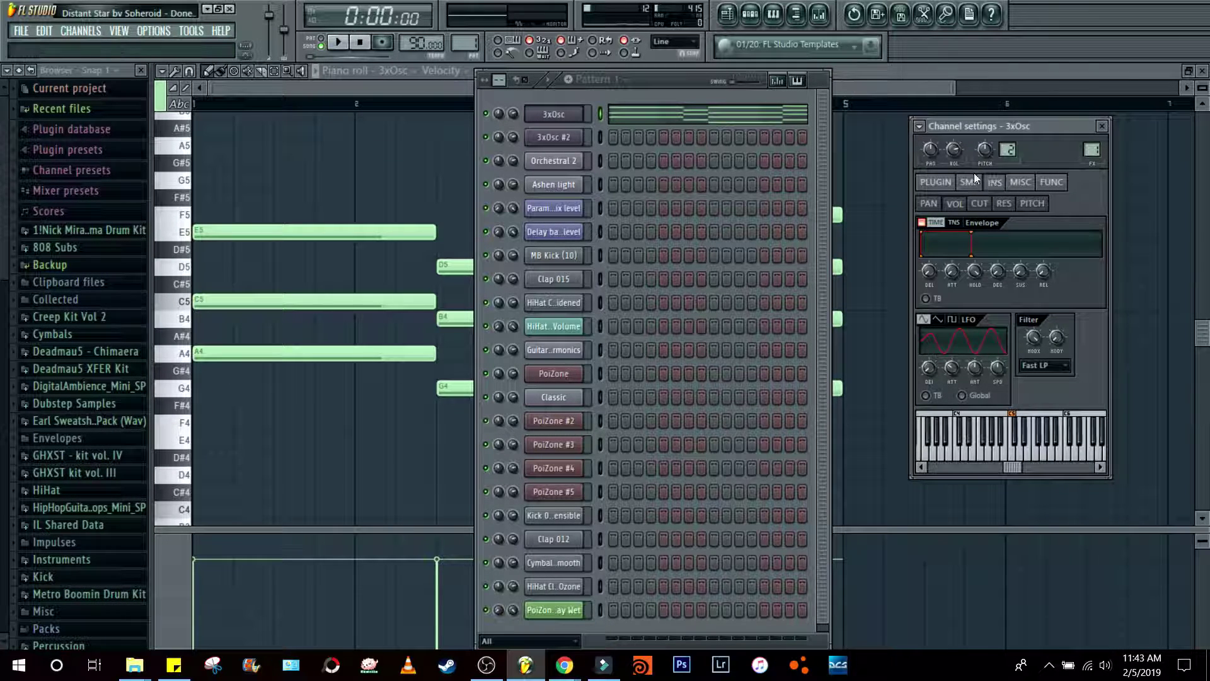
click(1022, 183)
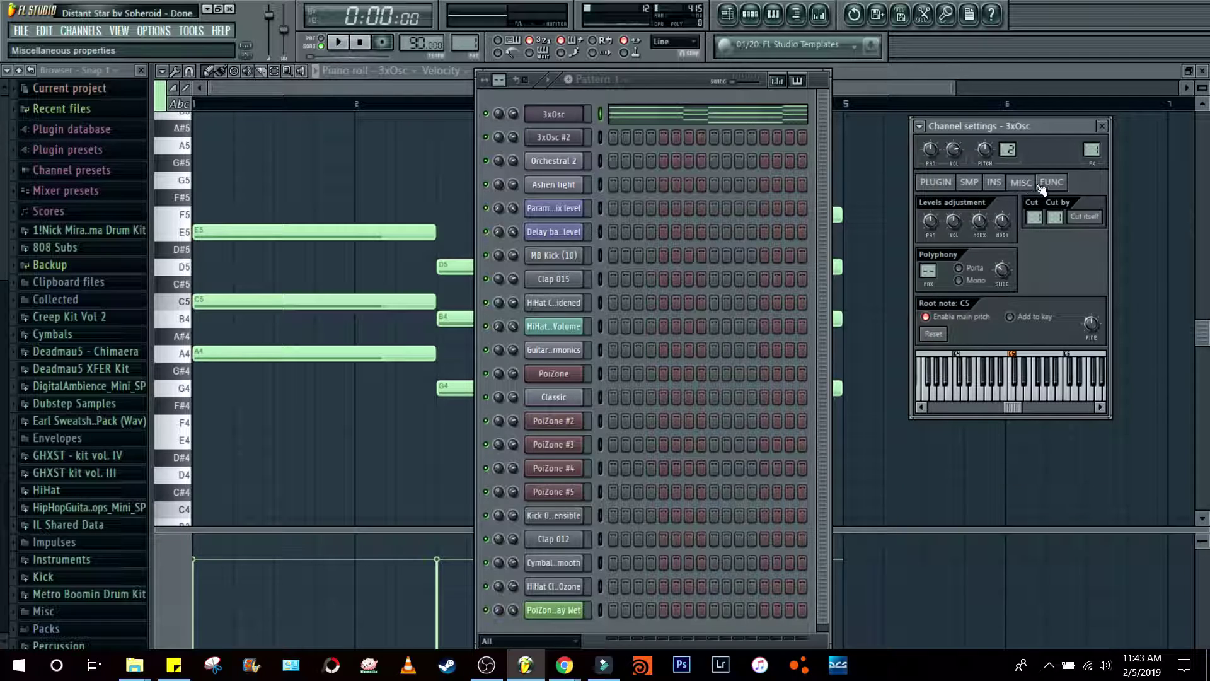
click(1037, 184)
click(952, 184)
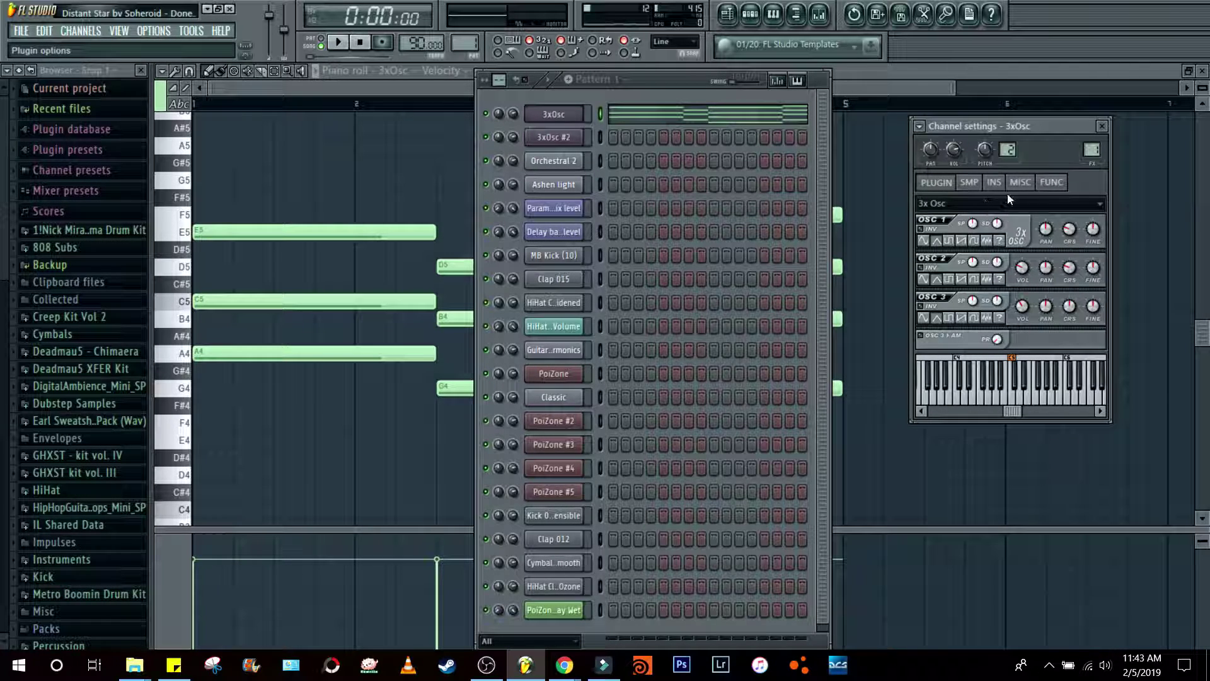
click(1101, 125)
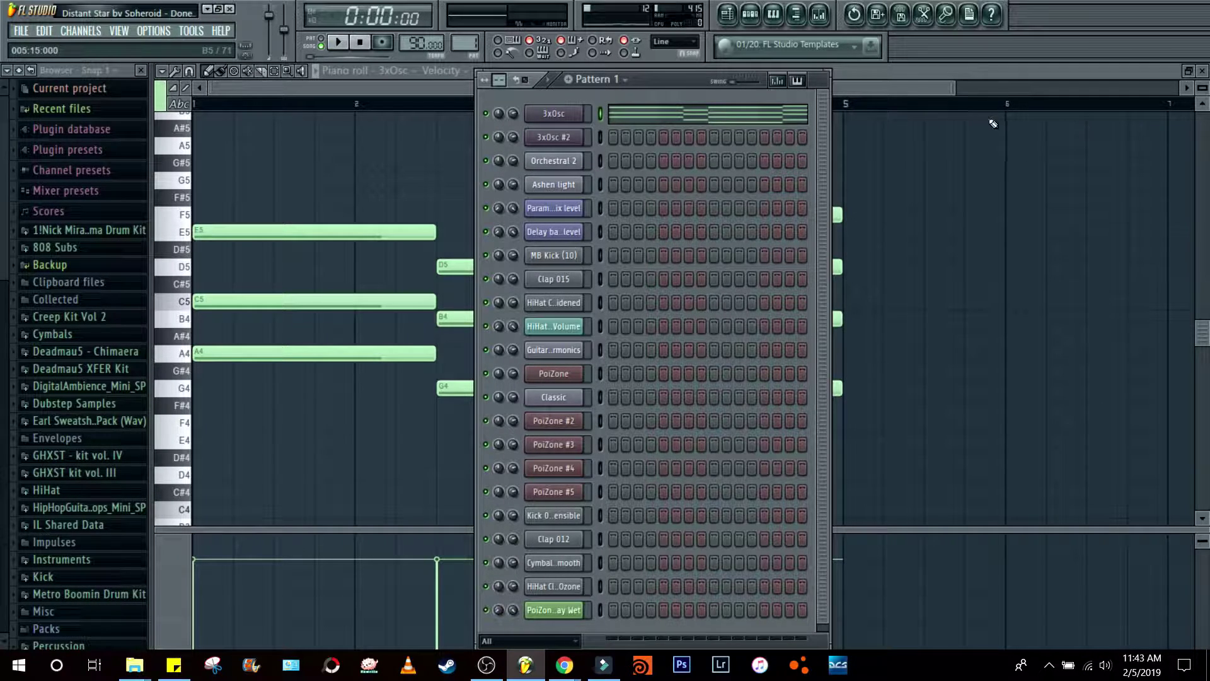
click(926, 88)
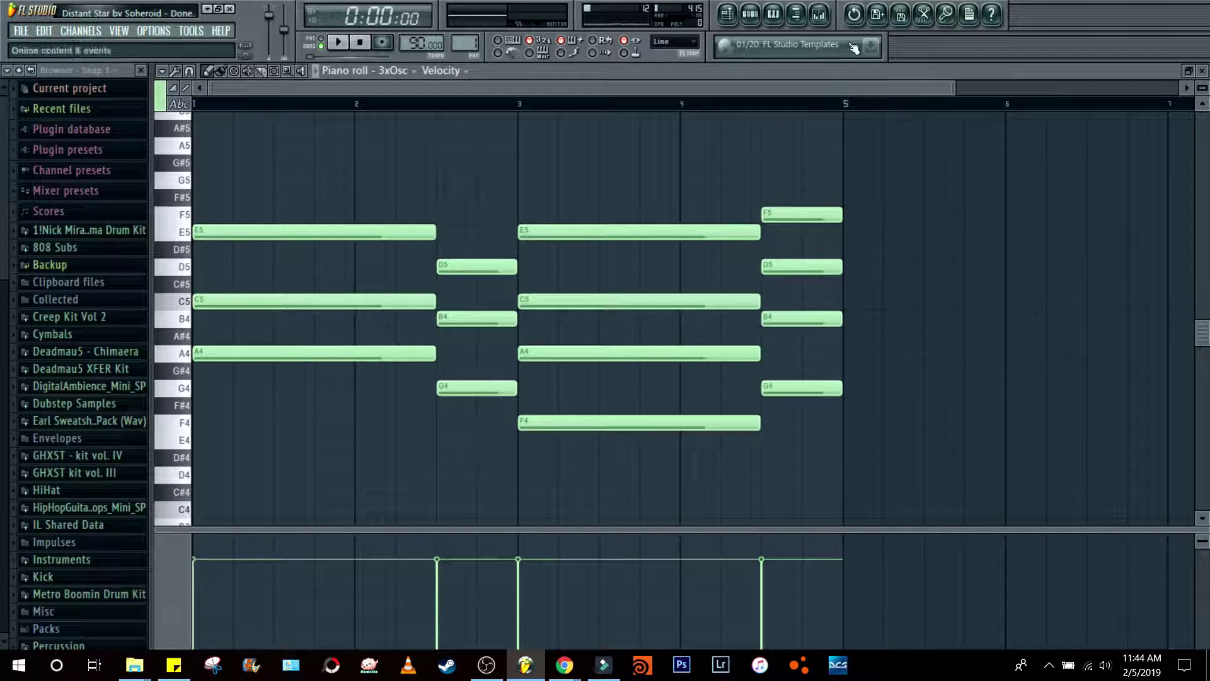
Step: Inspect the first Fruity Parametric EQ 2 on the 3xOsc mixer track while playing the pattern briefly
click(819, 13)
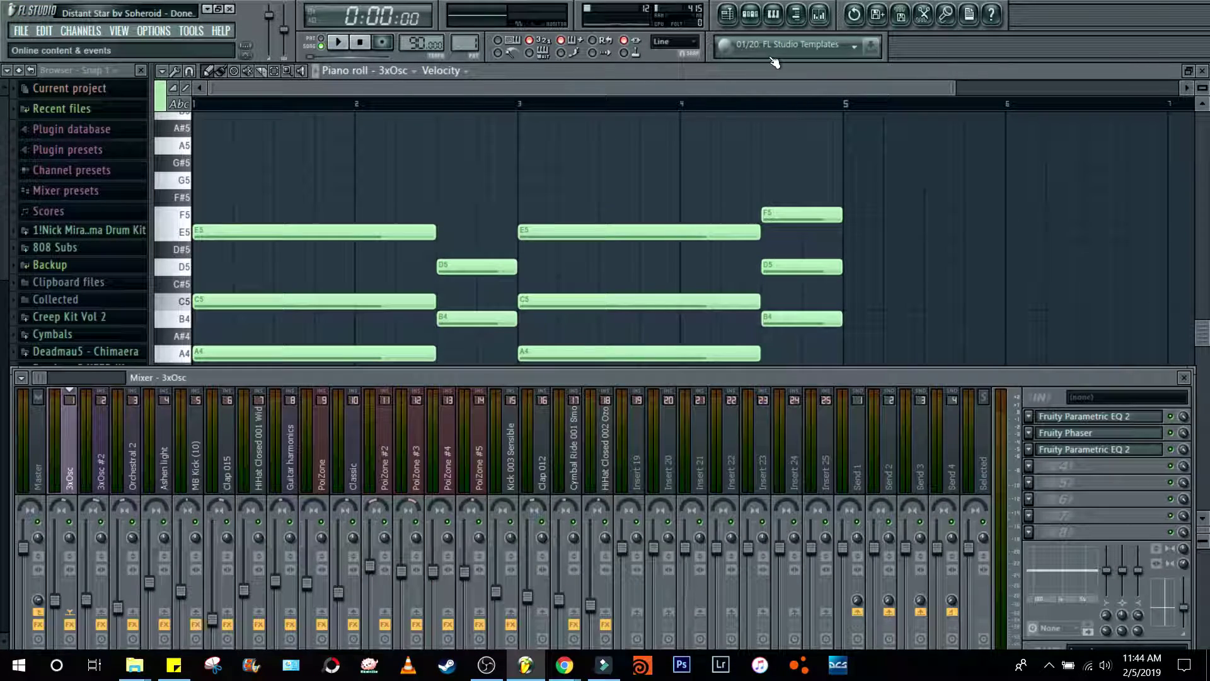
click(1096, 416)
drag(580, 169, 619, 112)
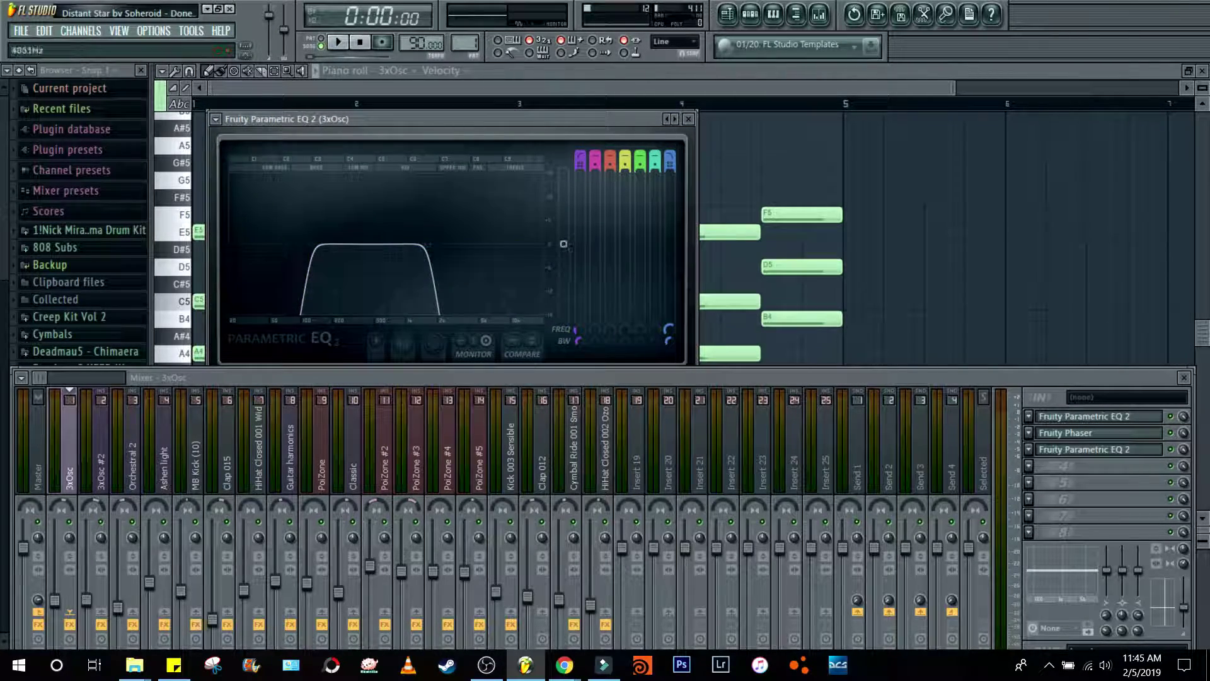
key(space)
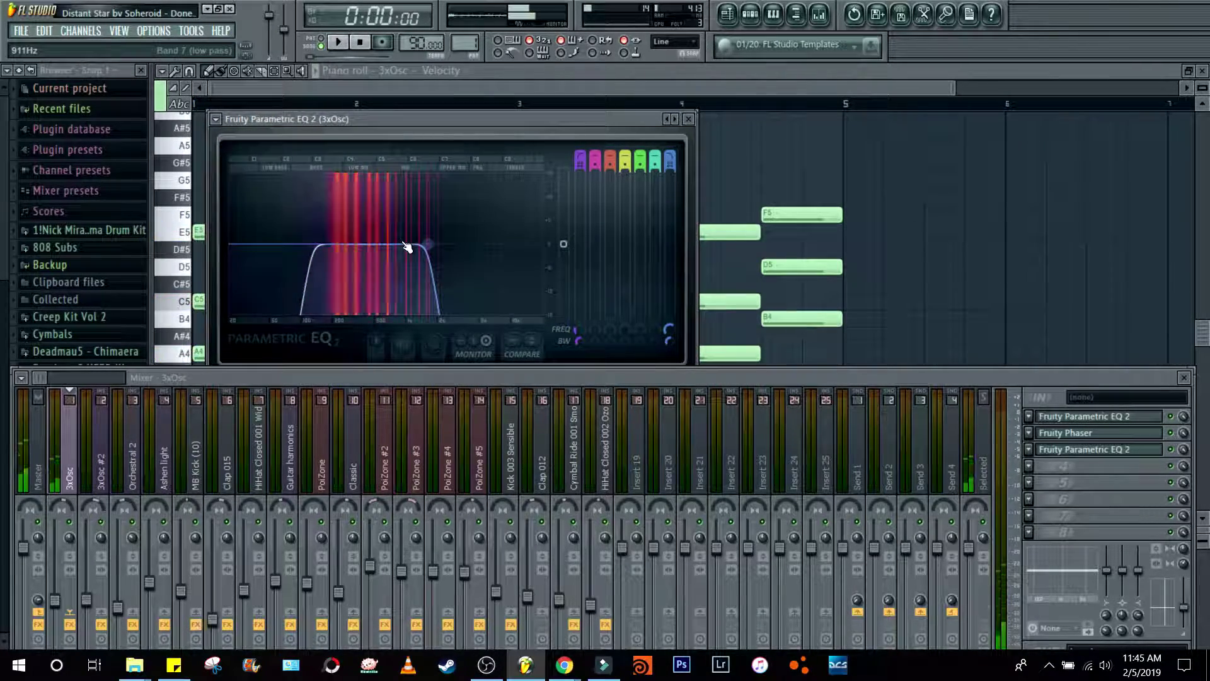
key(space)
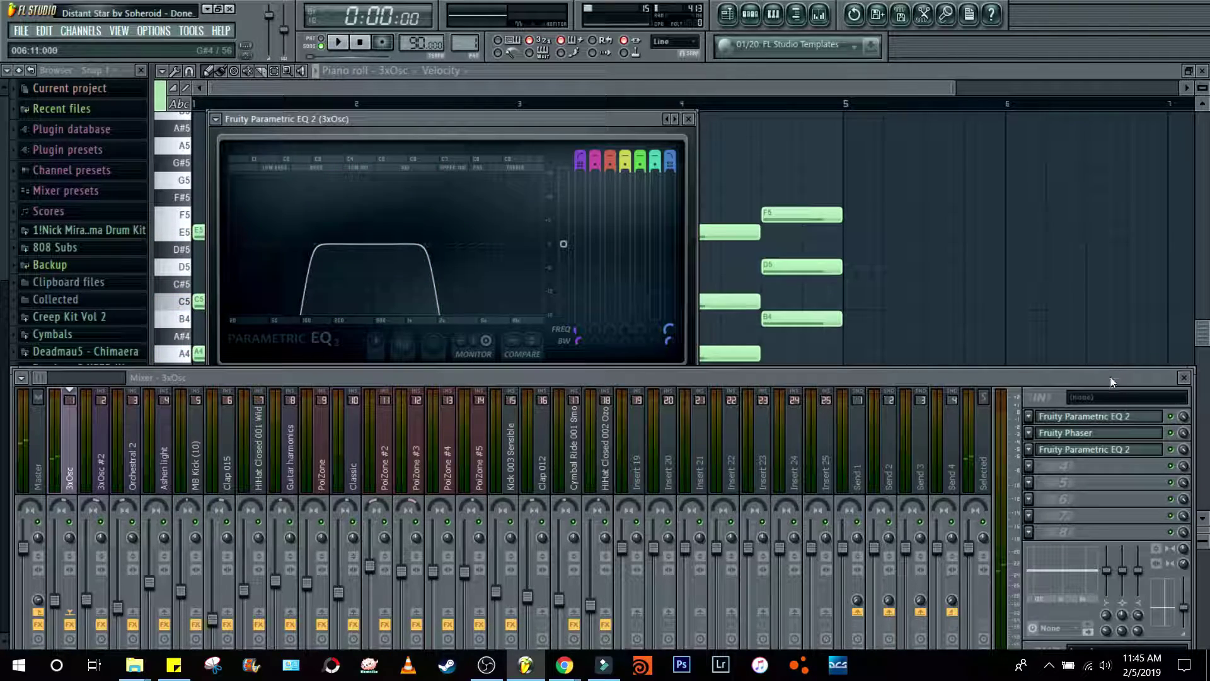
Step: Inspect the Fruity Phaser and the second Fruity Parametric EQ 2 on the 3xOsc mixer track, and close the effect windows
click(1104, 434)
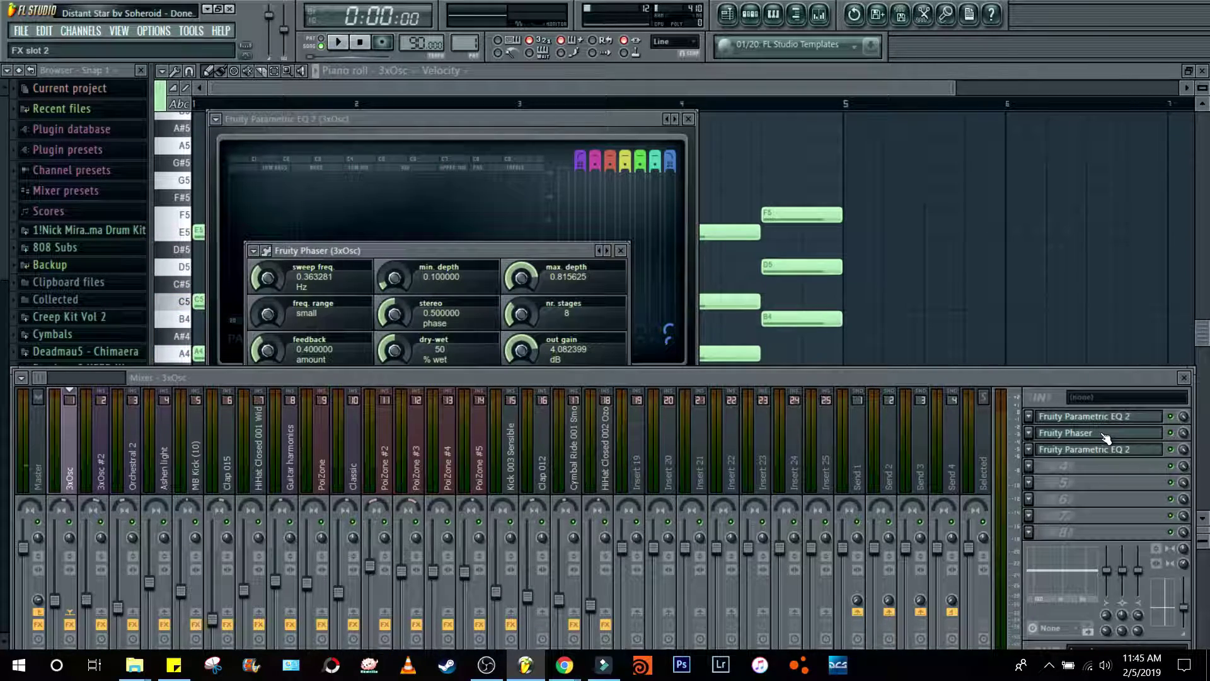
click(1097, 450)
click(1095, 448)
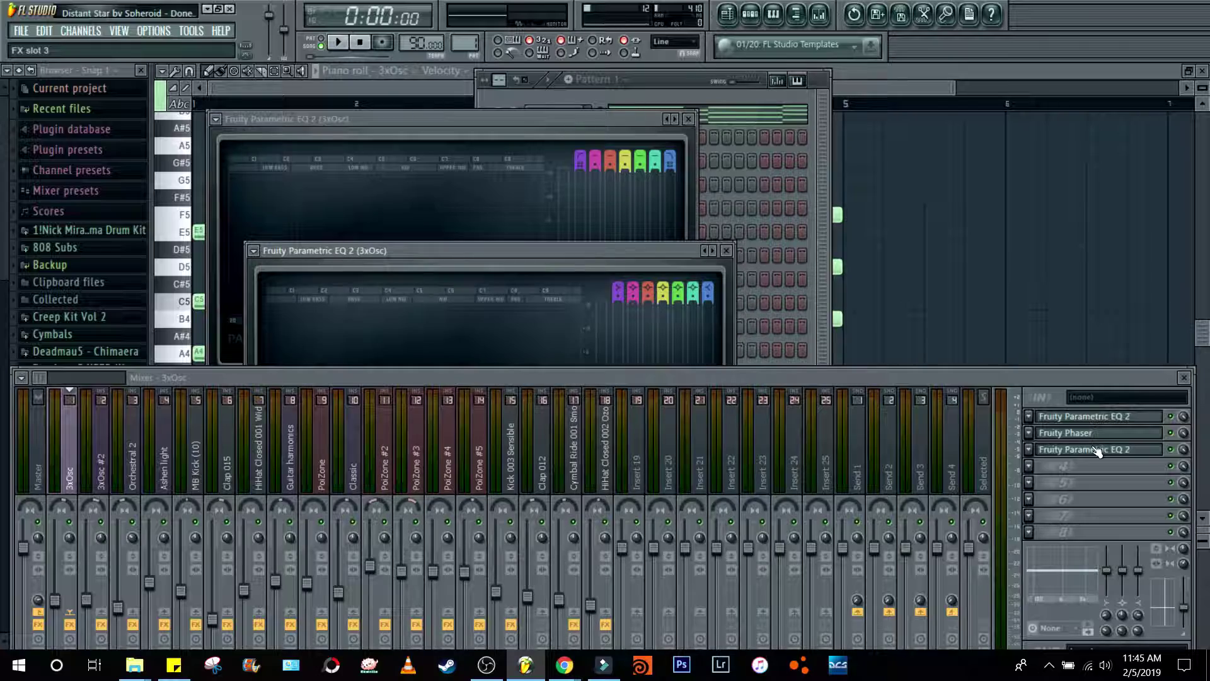
drag(628, 252, 704, 135)
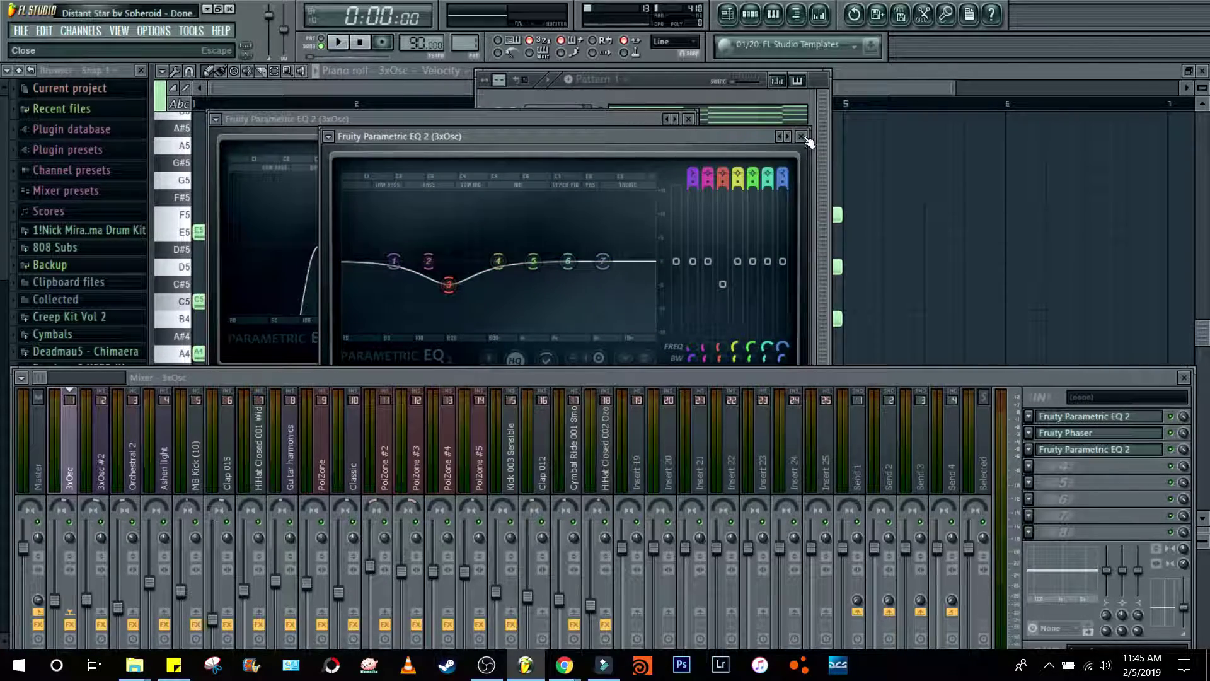
click(801, 136)
click(690, 119)
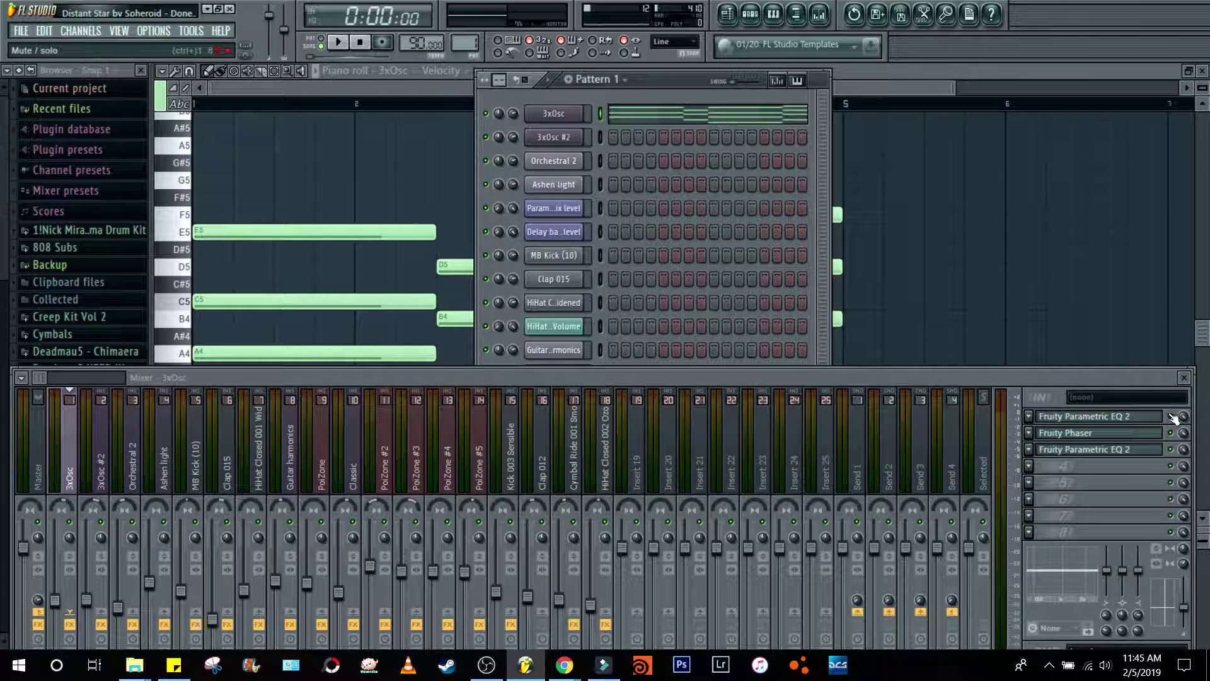
Step: Compare the 3xOsc pattern's sound with and without the first Fruity Parametric EQ 2, and close the mixer
key(space)
key(space)
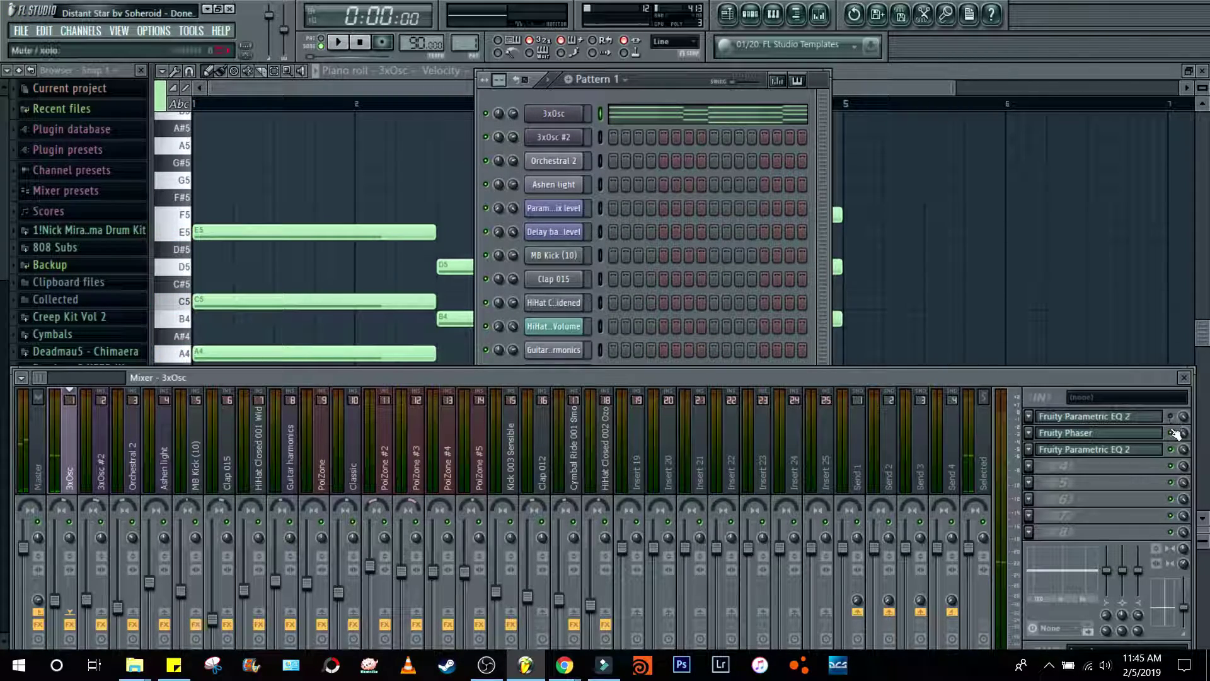
key(space)
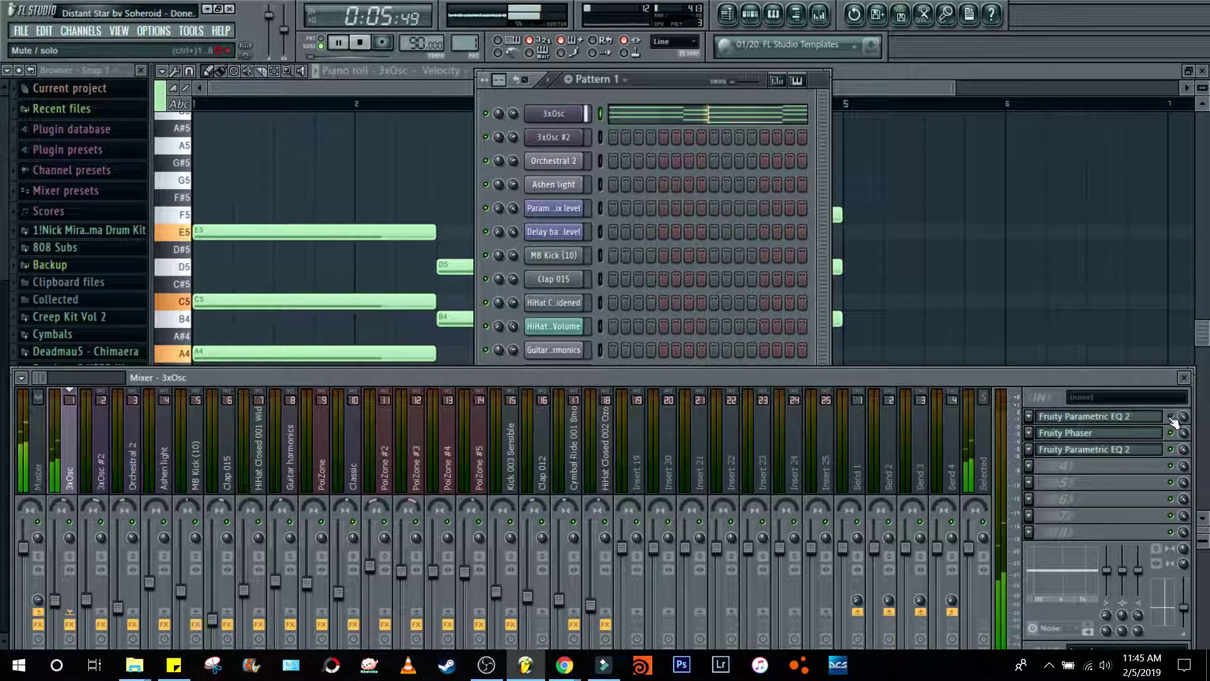
click(1185, 379)
key(space)
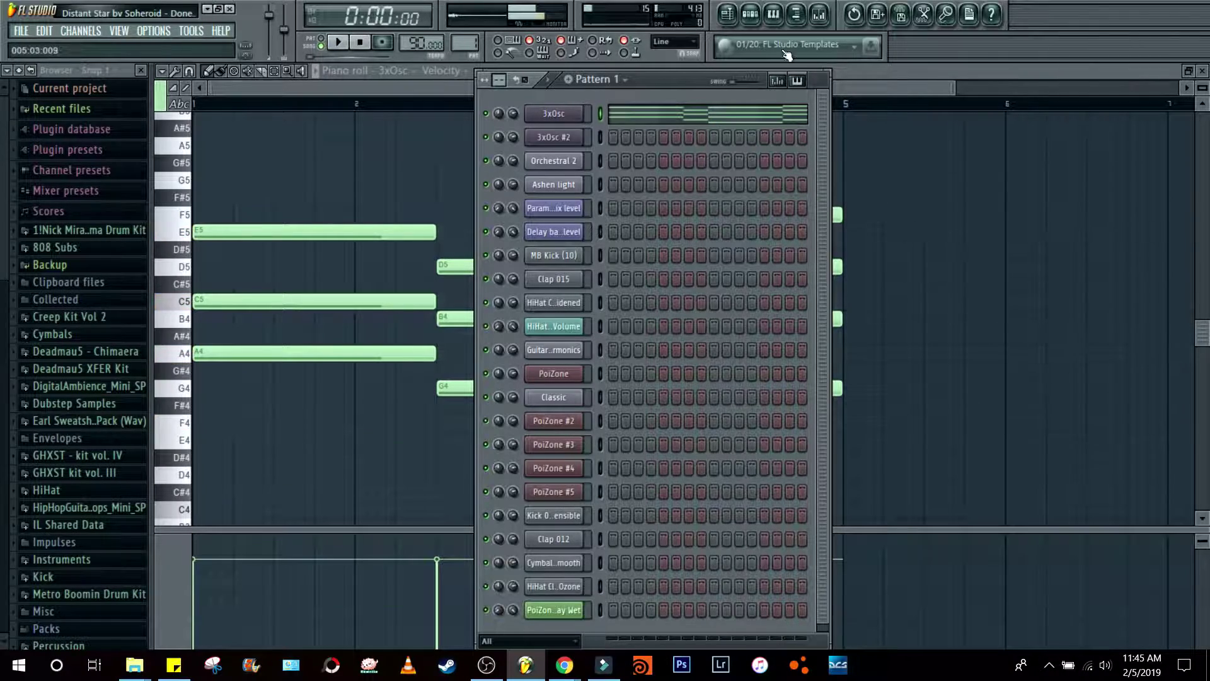
Step: Return to the playlist, solo Track 2 and play the song from bar 9
click(926, 93)
click(1201, 72)
click(345, 119)
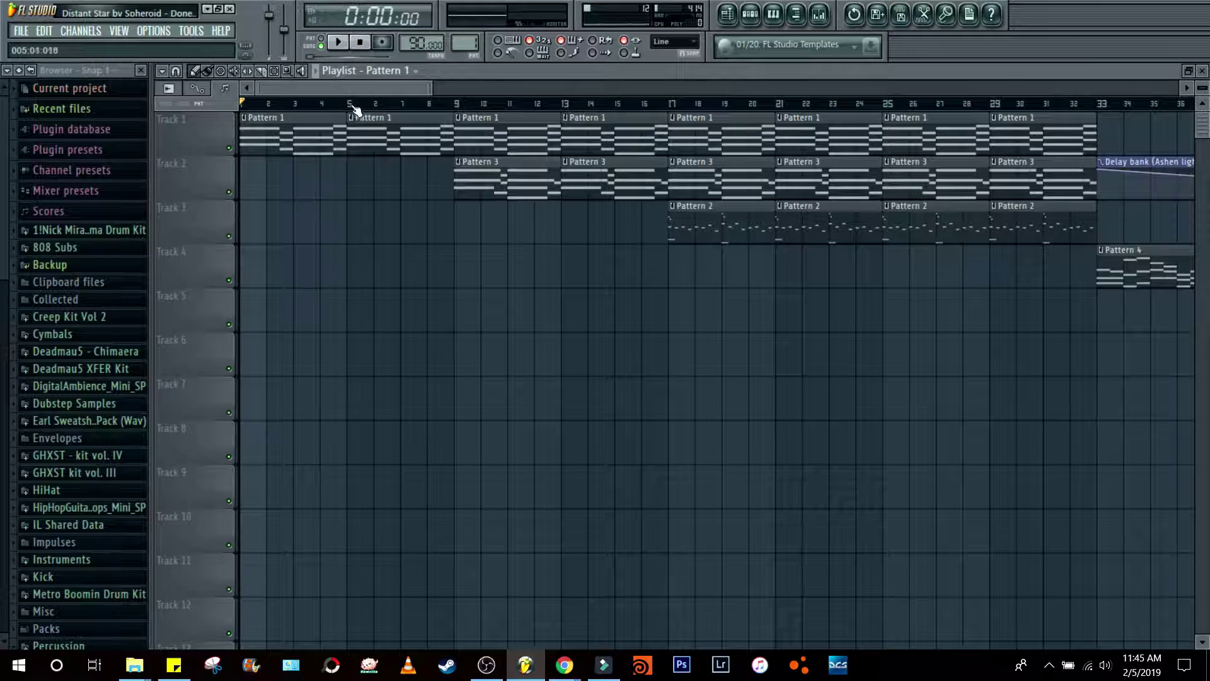
click(454, 103)
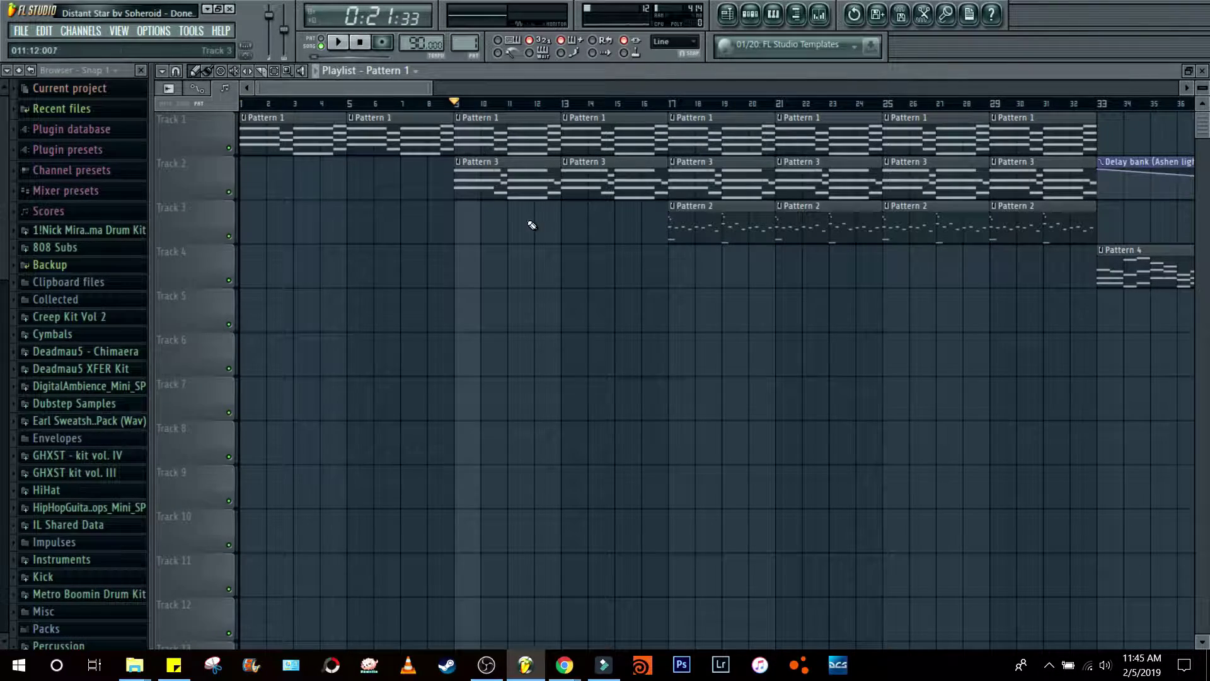
right_click(228, 192)
key(space)
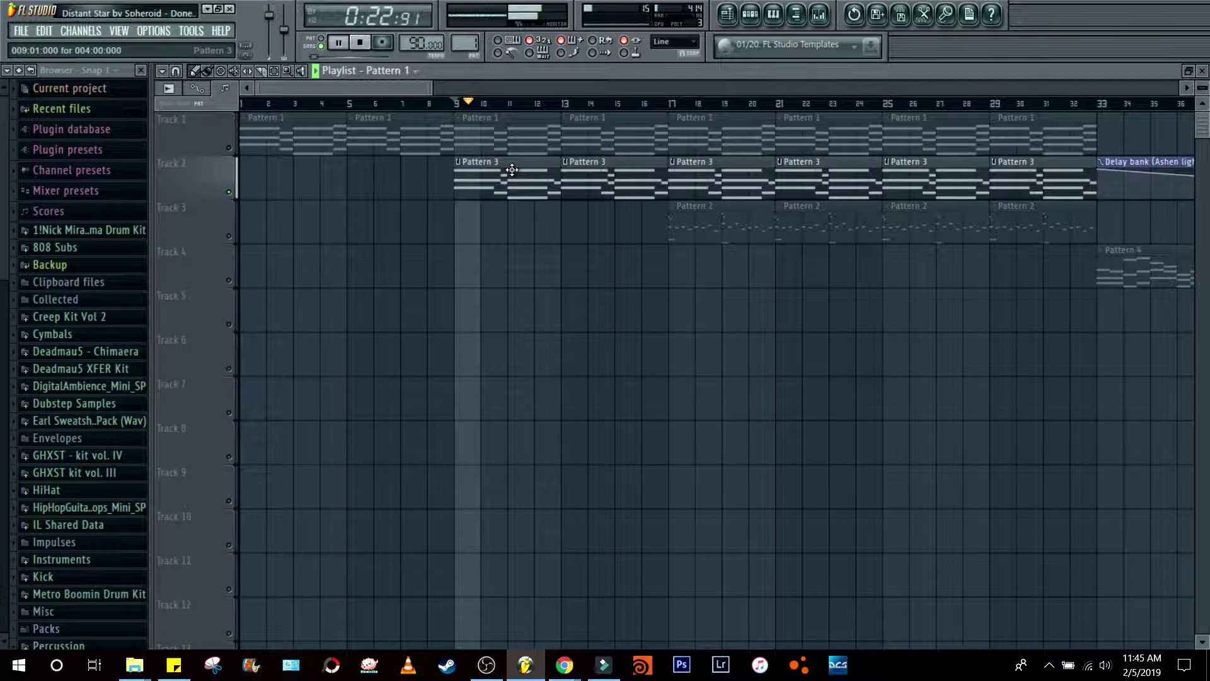
Step: Examine the Orchestral 2 notes of Pattern 3 in the piano roll during playback, and stop it
double_click(512, 170)
scroll(458, 96, down, 5)
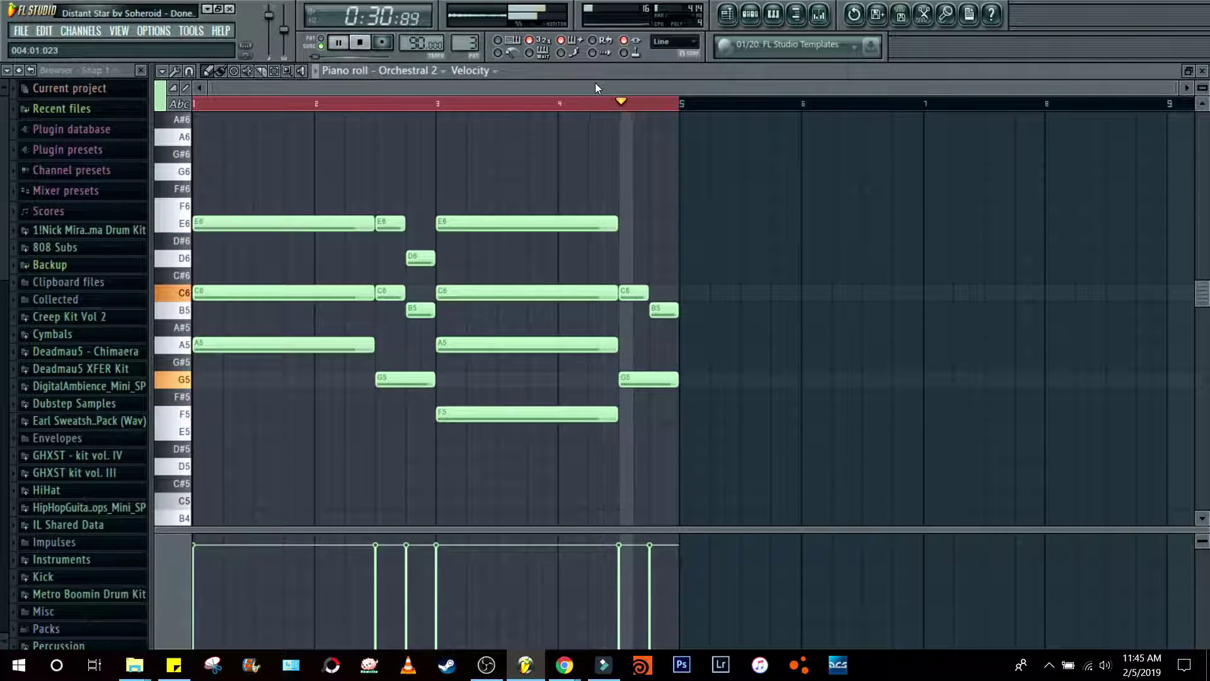
key(space)
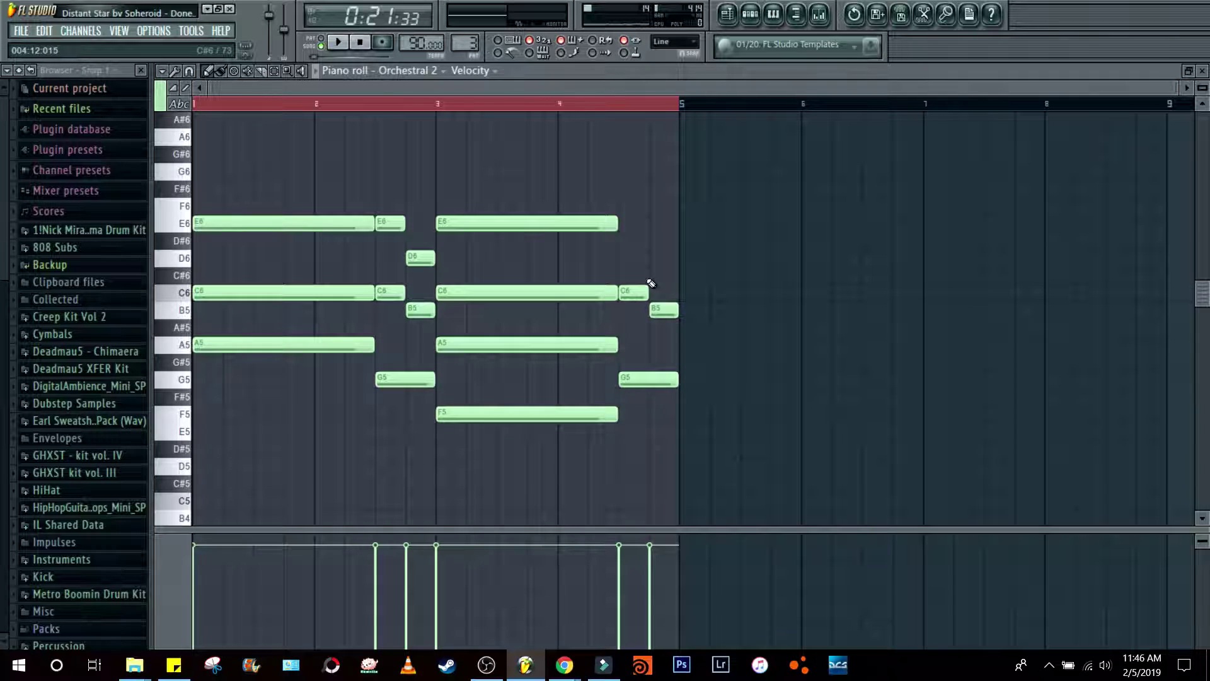
Step: Inspect the effects page and delay units of the Orchestral 2 channel's Sytrus synth, and close the plugin
click(756, 23)
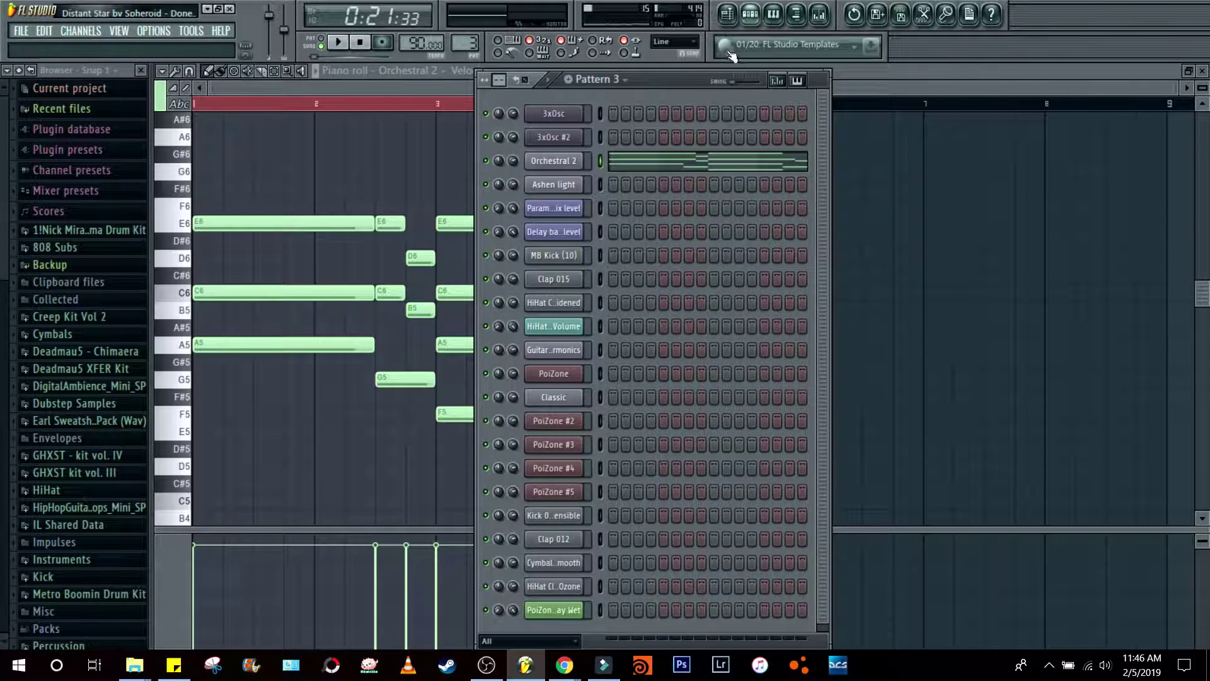
click(569, 164)
drag(352, 251, 361, 221)
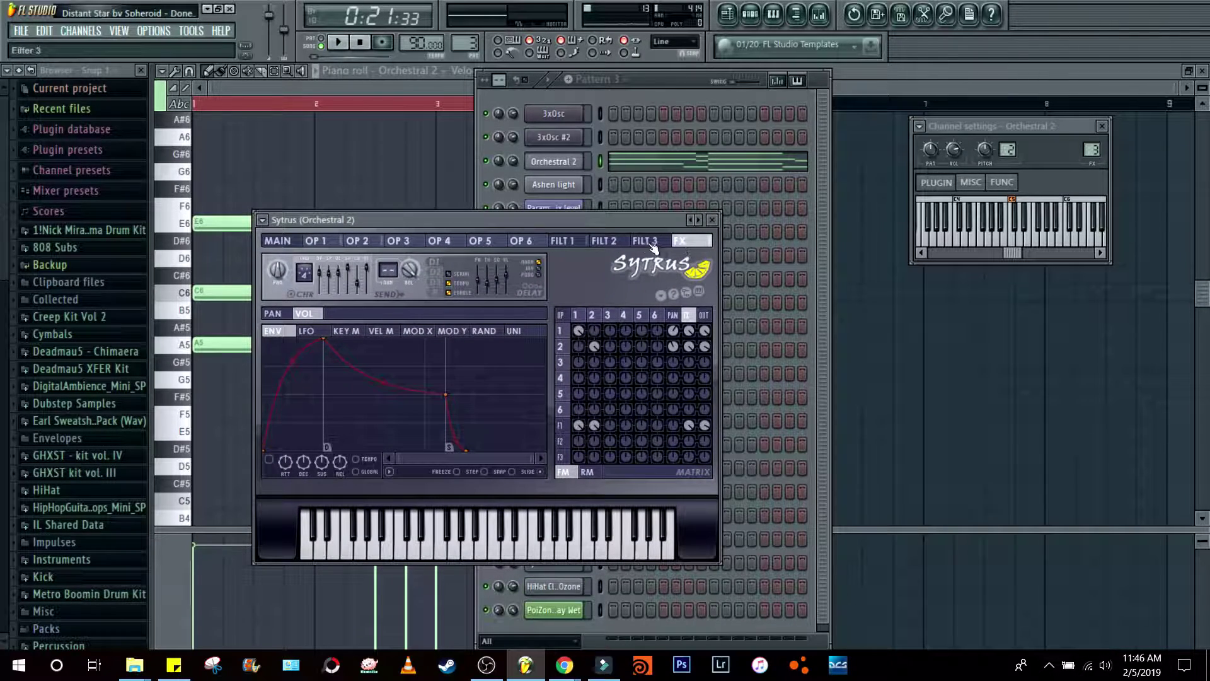
click(440, 297)
click(440, 282)
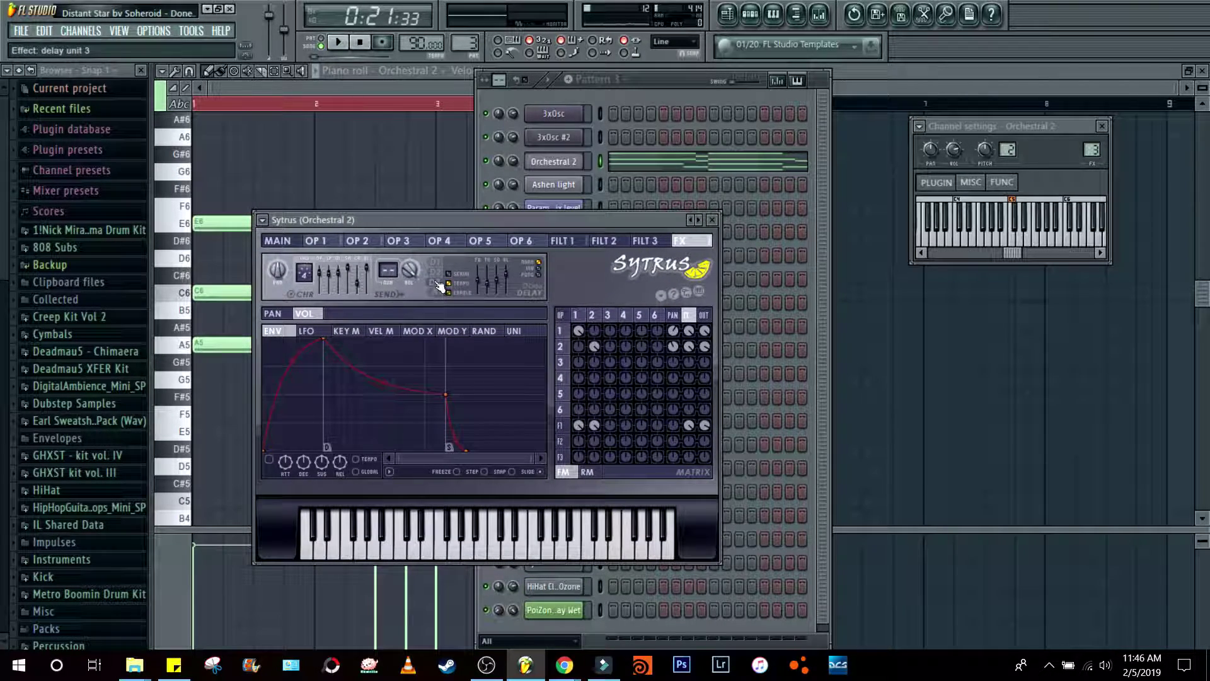
click(712, 219)
Step: Close the piano roll and channel rack, inspect the Fruity Parametric EQ 2 on the Orchestral 2 mixer insert, and close the mixer
click(1202, 71)
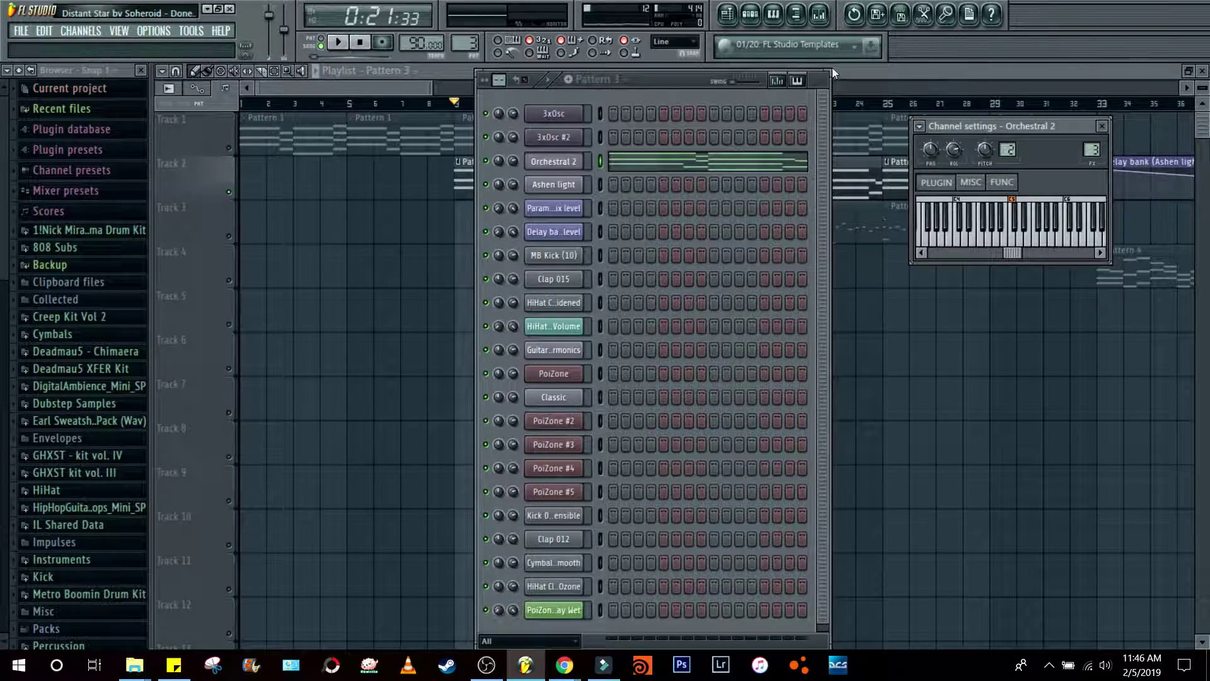
click(849, 68)
click(822, 19)
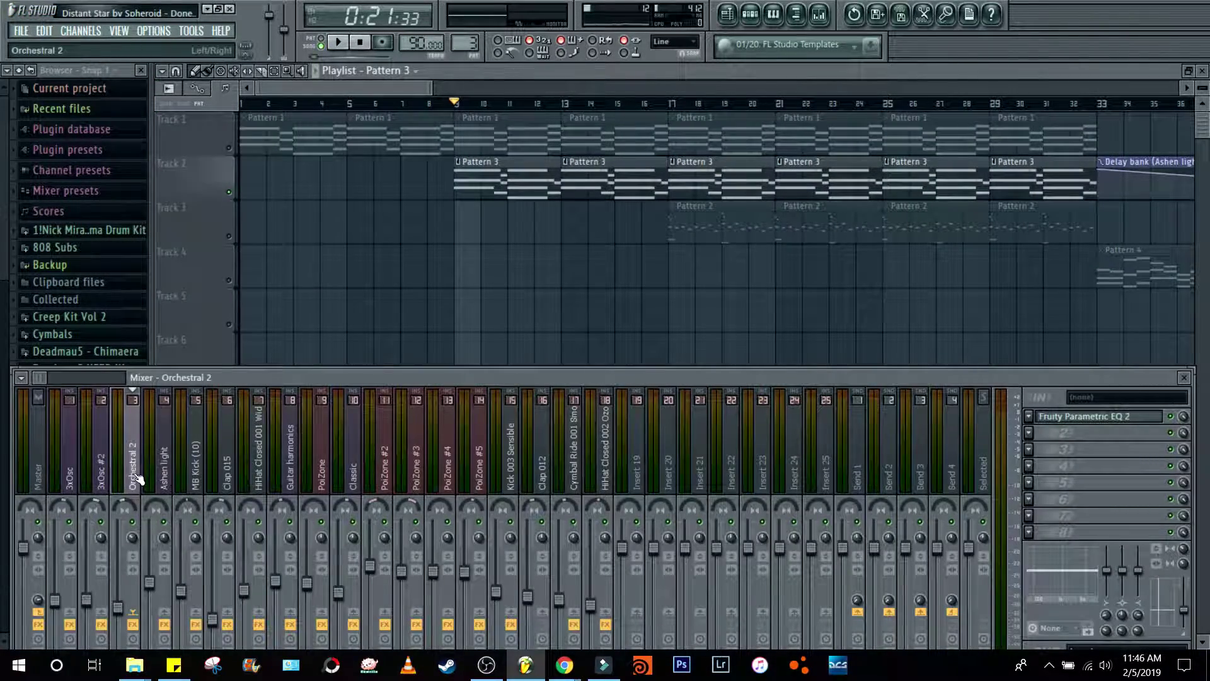
click(1131, 421)
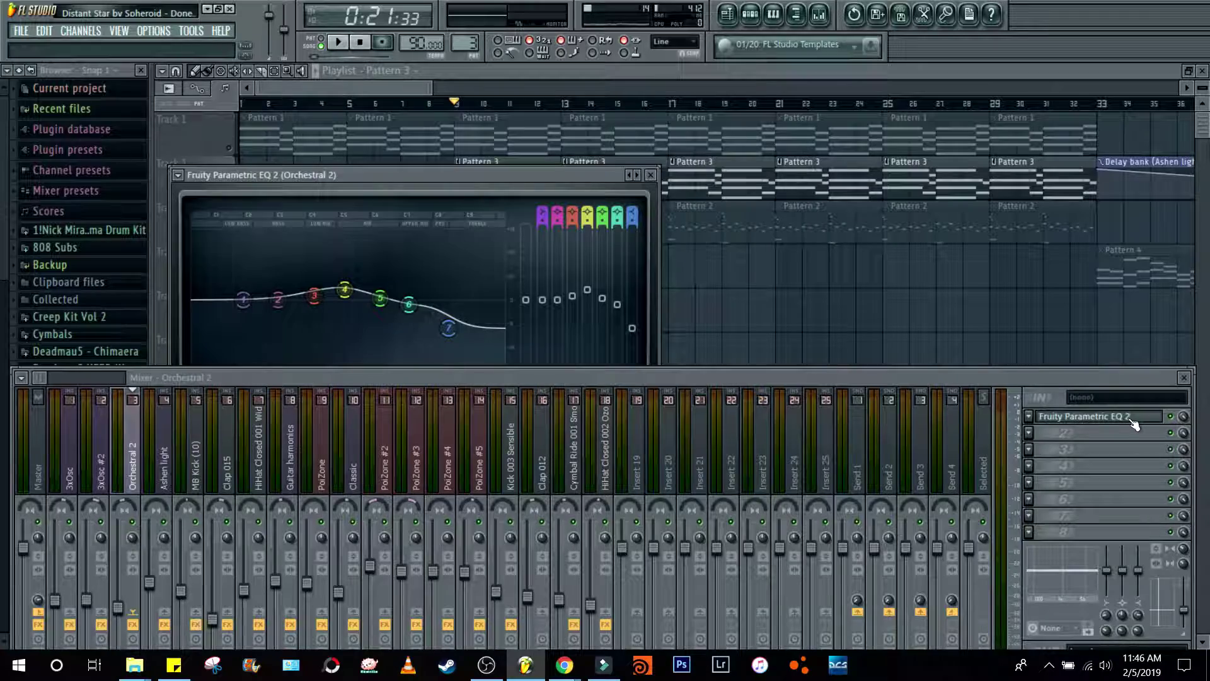
click(650, 174)
key(F9)
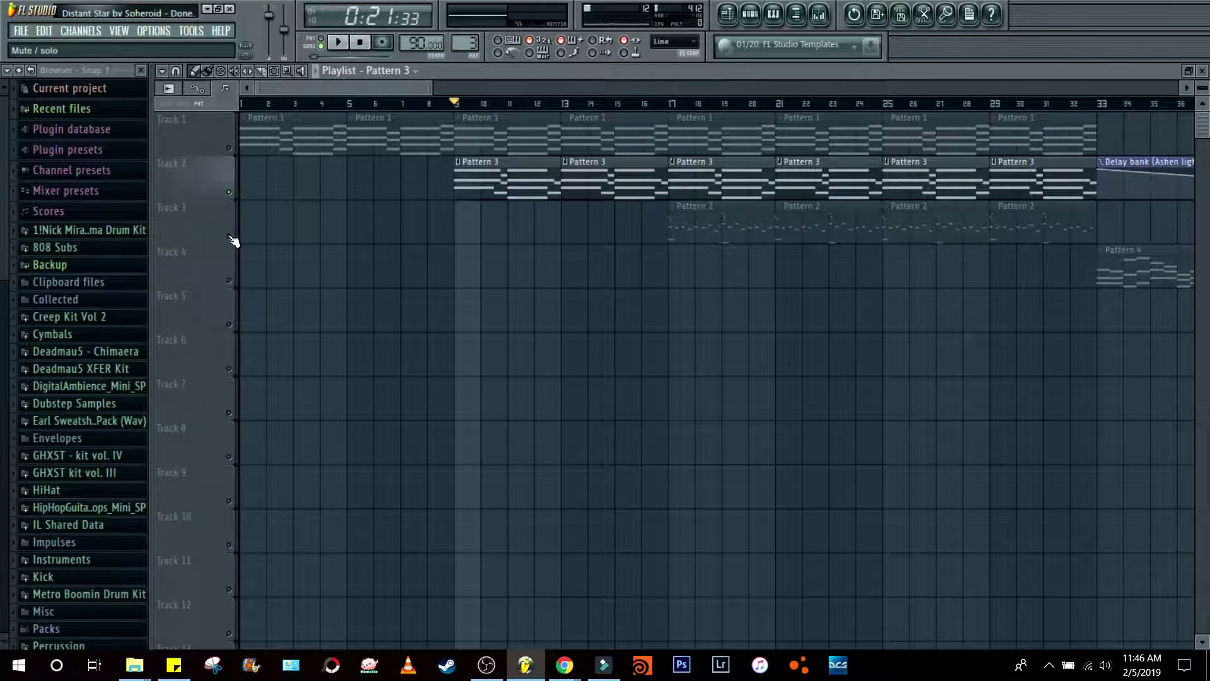
Step: Unsolo Track 2, move the playback start to bar 17, and play the song with Track 3 soloed
right_click(230, 236)
right_click(230, 236)
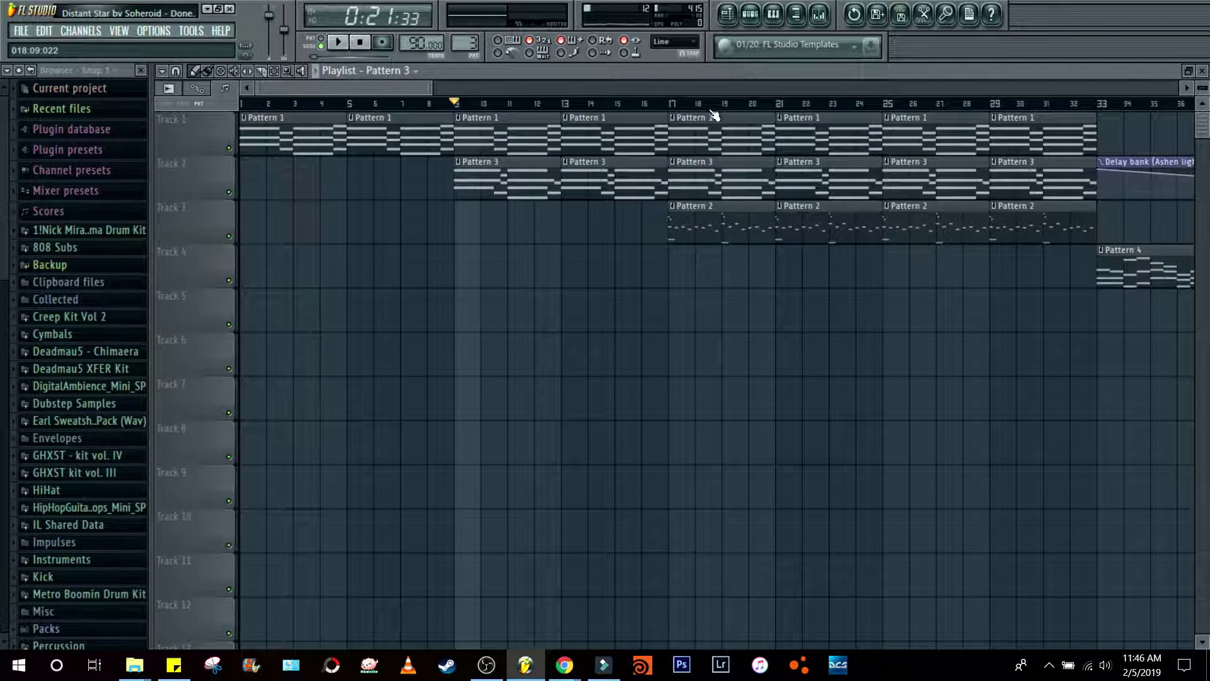
click(671, 104)
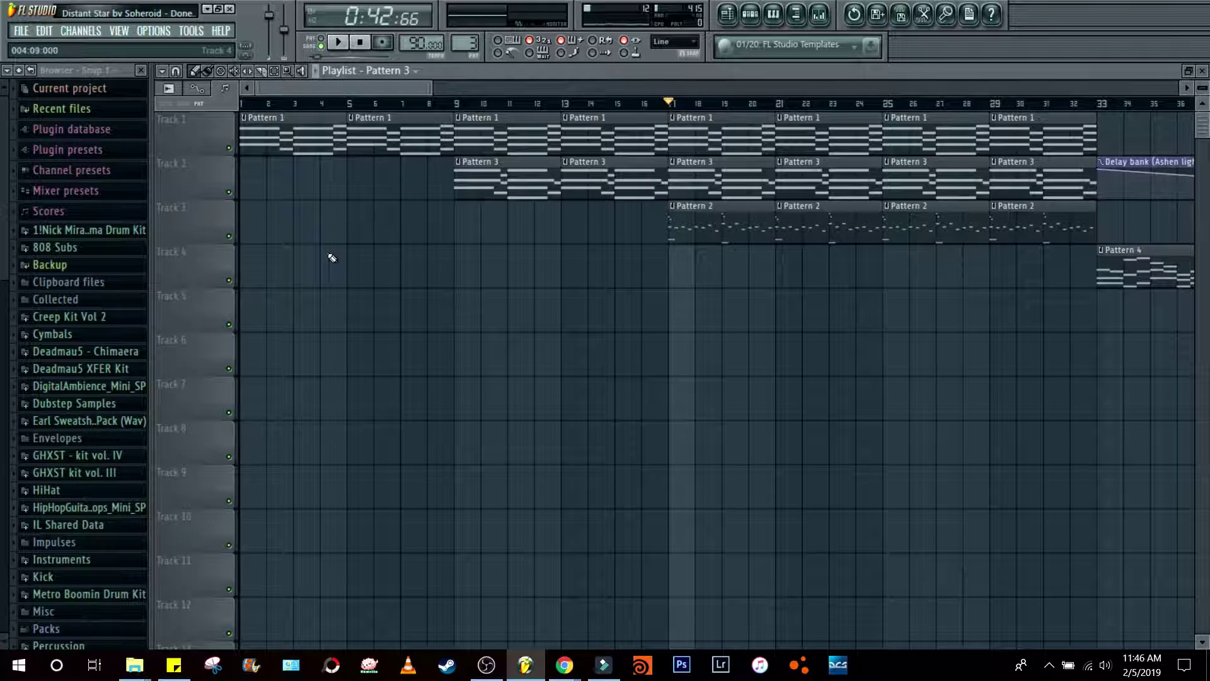
right_click(230, 236)
key(space)
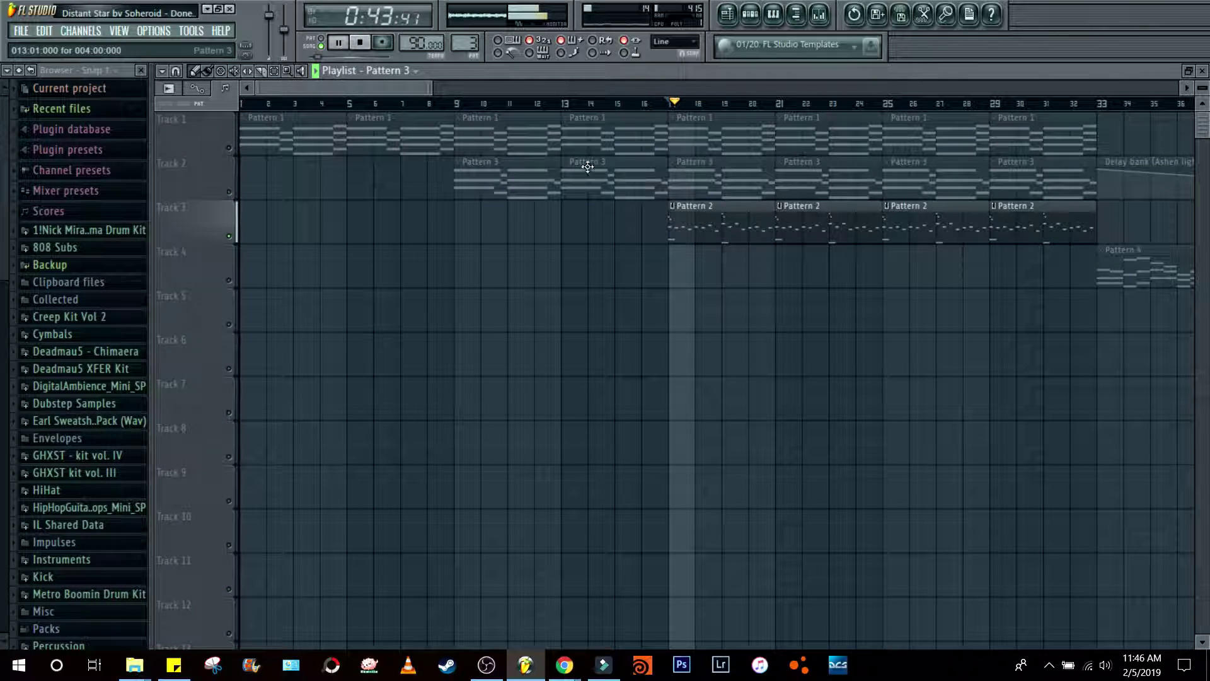
Step: Examine the 3xOsc #2 notes of Pattern 2 in the piano roll during playback, and stop it
double_click(742, 224)
scroll(483, 90, down, 5)
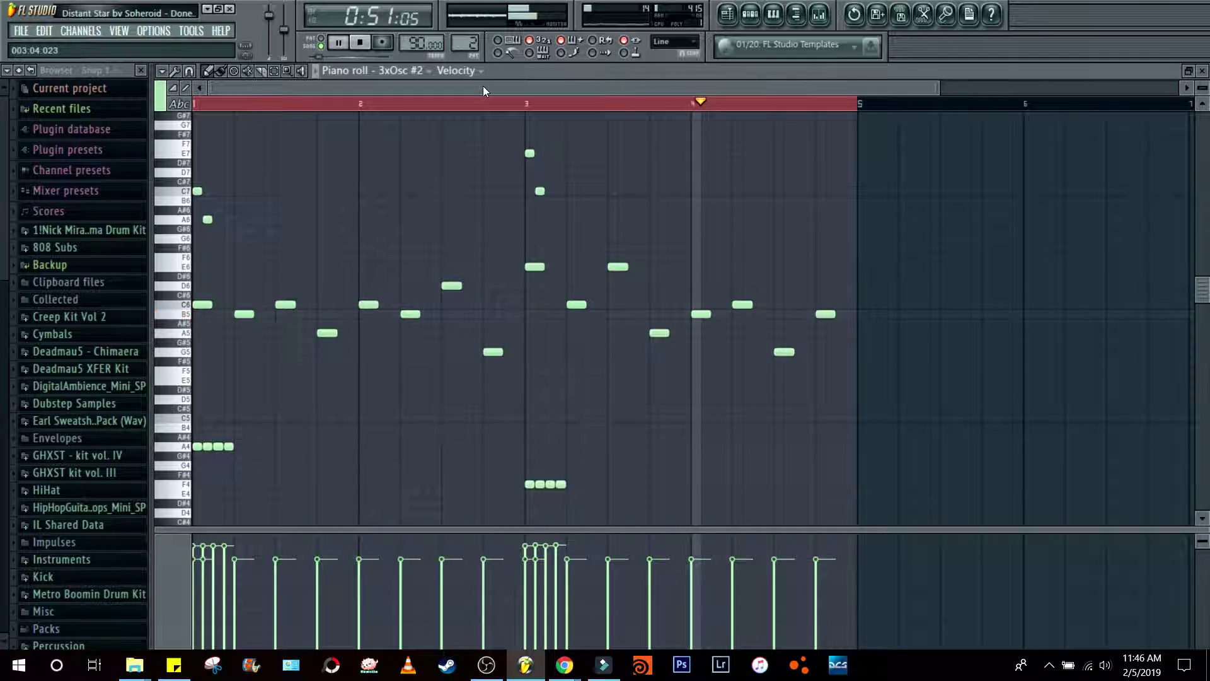
key(space)
drag(482, 86, 483, 89)
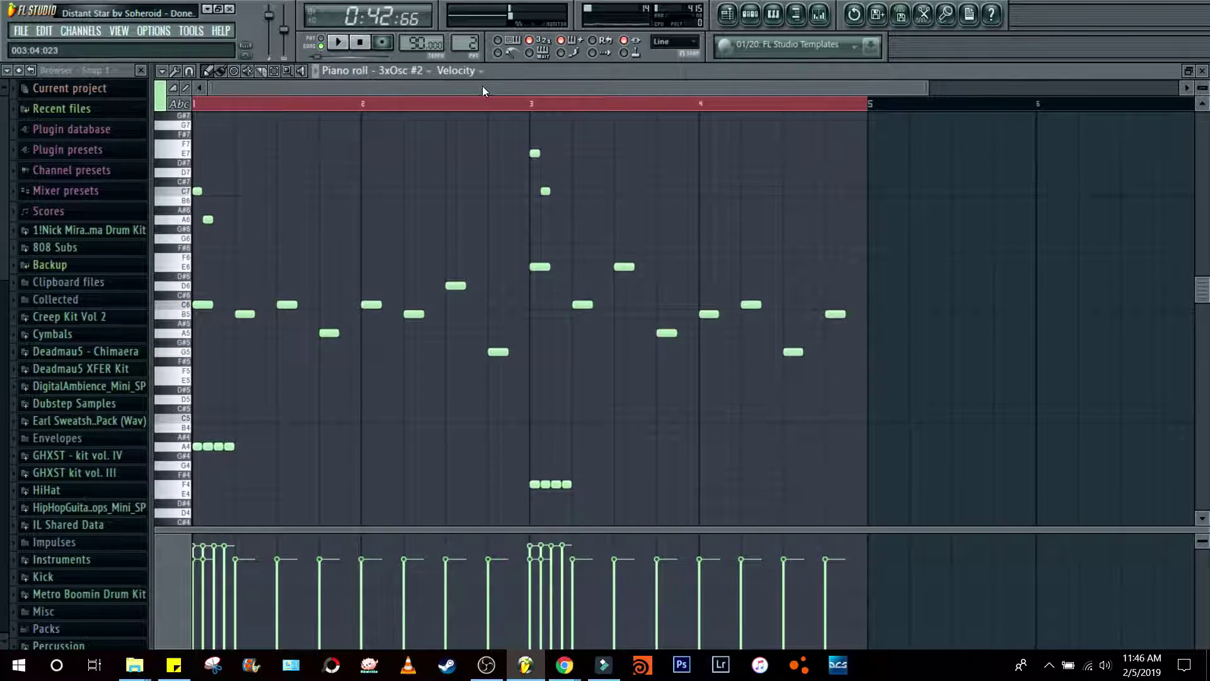
Step: Inspect the oscillator shapes in the 3xOsc #2 channel settings from the channel rack, and close the settings
click(748, 17)
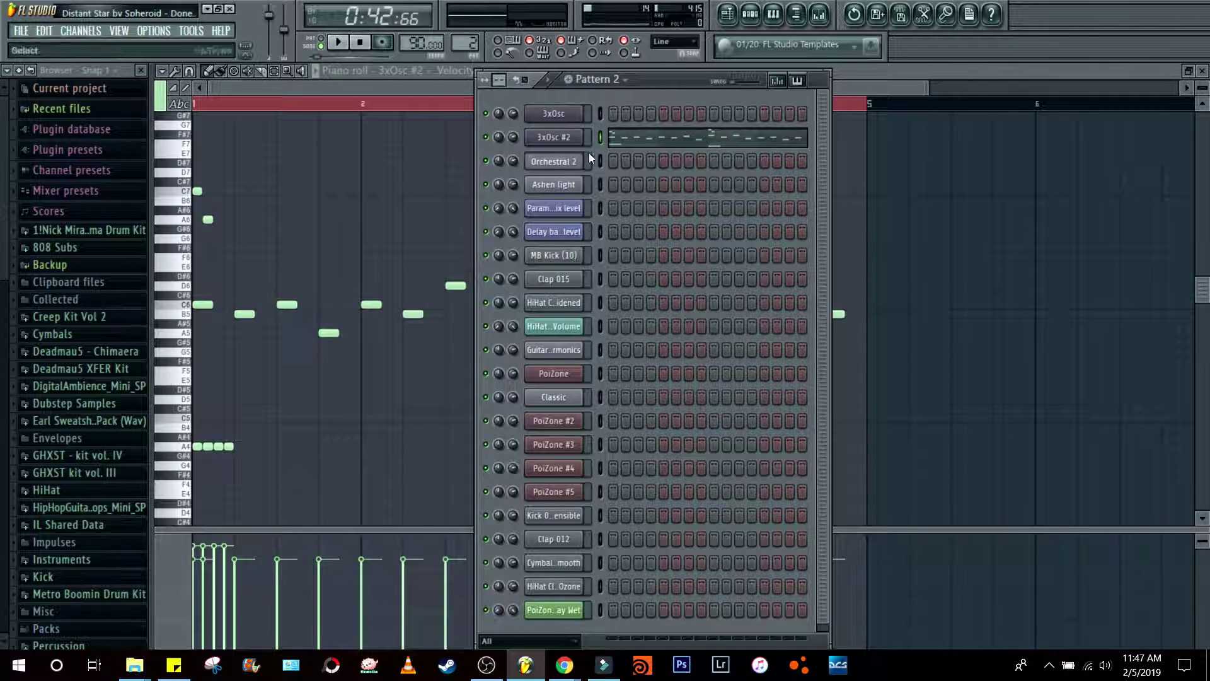
click(560, 137)
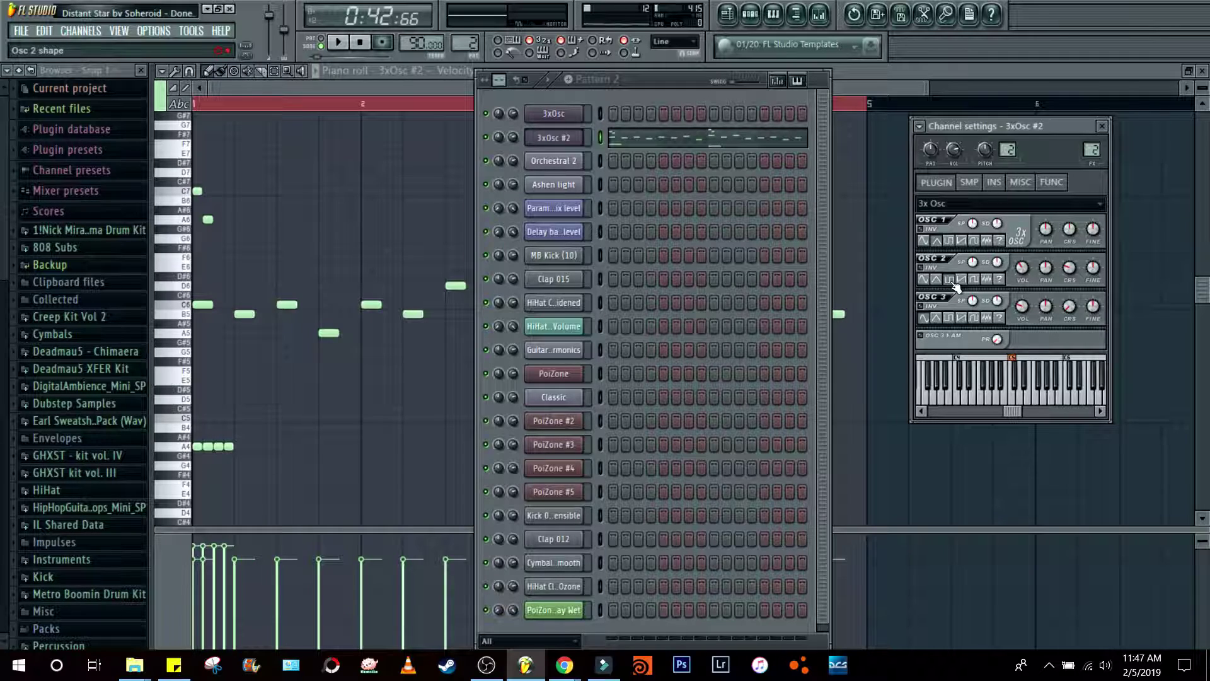
click(1101, 126)
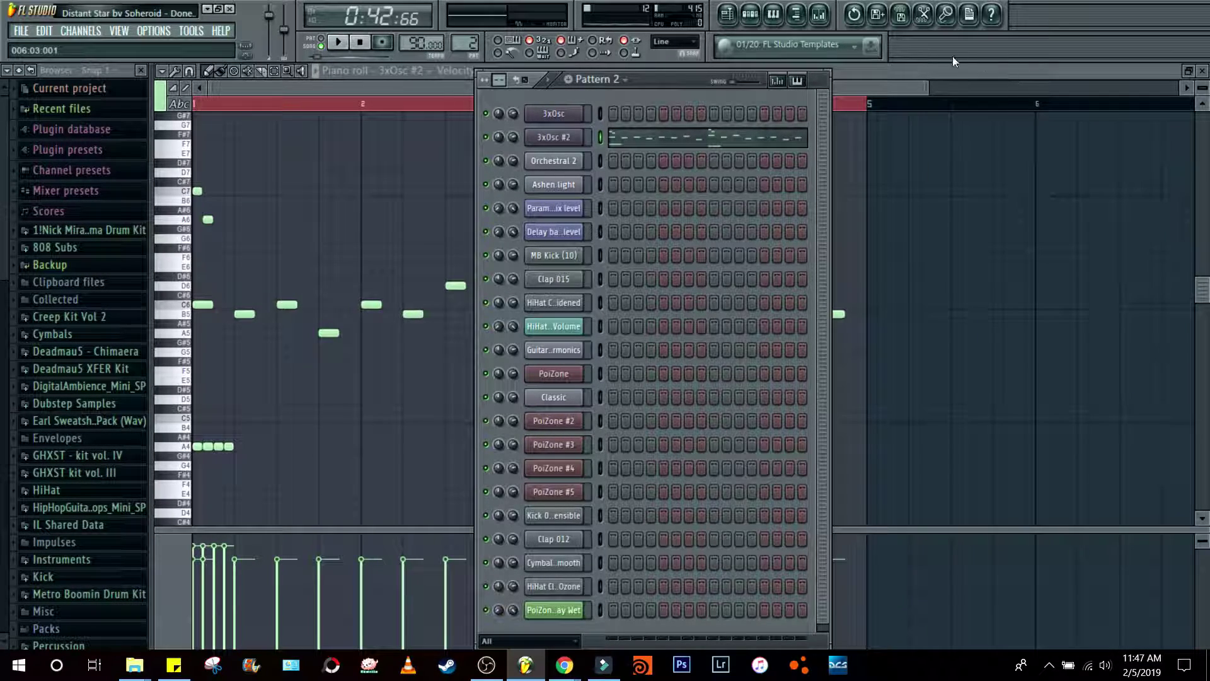
Step: Inspect the Fruity Delay Bank on the 3xOsc #2 mixer insert and play the part with that effect bypassed
click(819, 14)
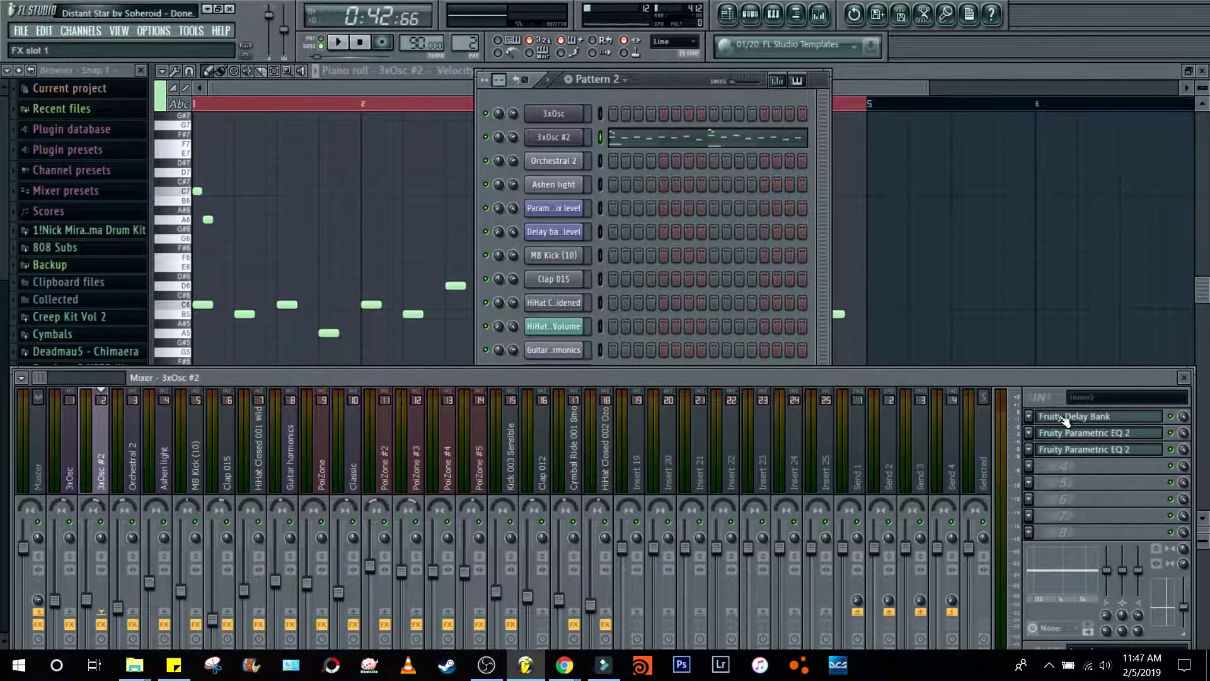
click(1108, 417)
click(1110, 417)
key(space)
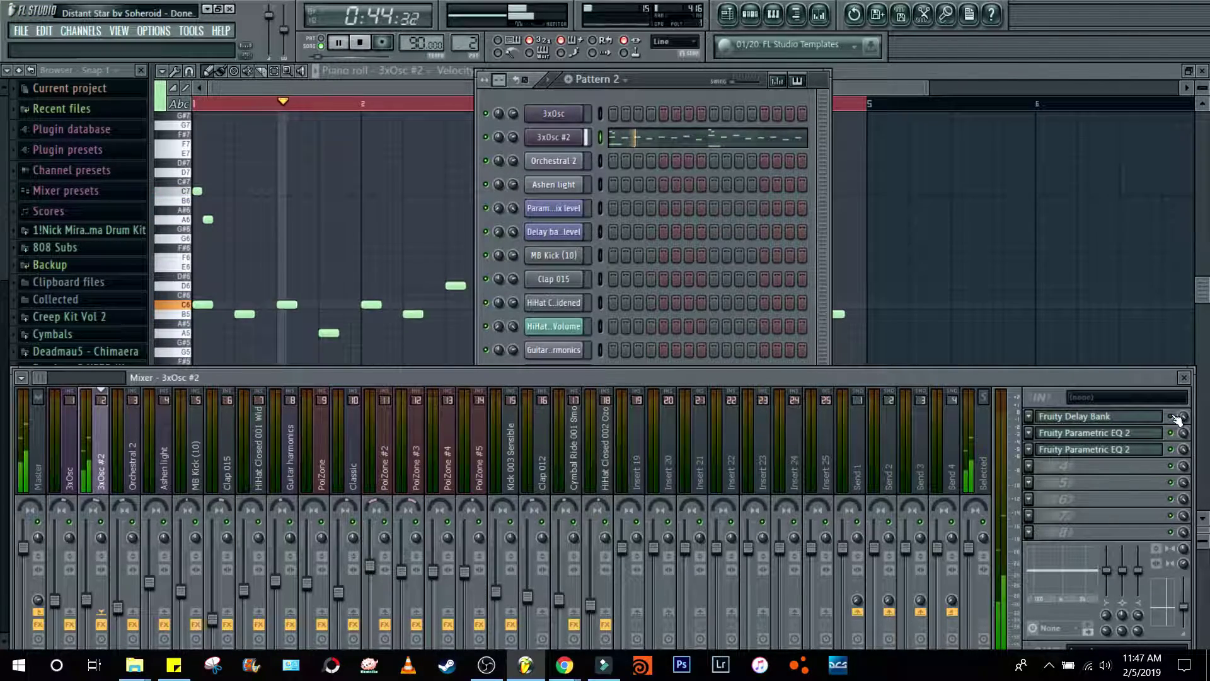
key(space)
Step: Inspect the first Fruity Parametric EQ 2 on the 3xOsc #2 insert and play the part with that equalizer bypassed too
click(1144, 435)
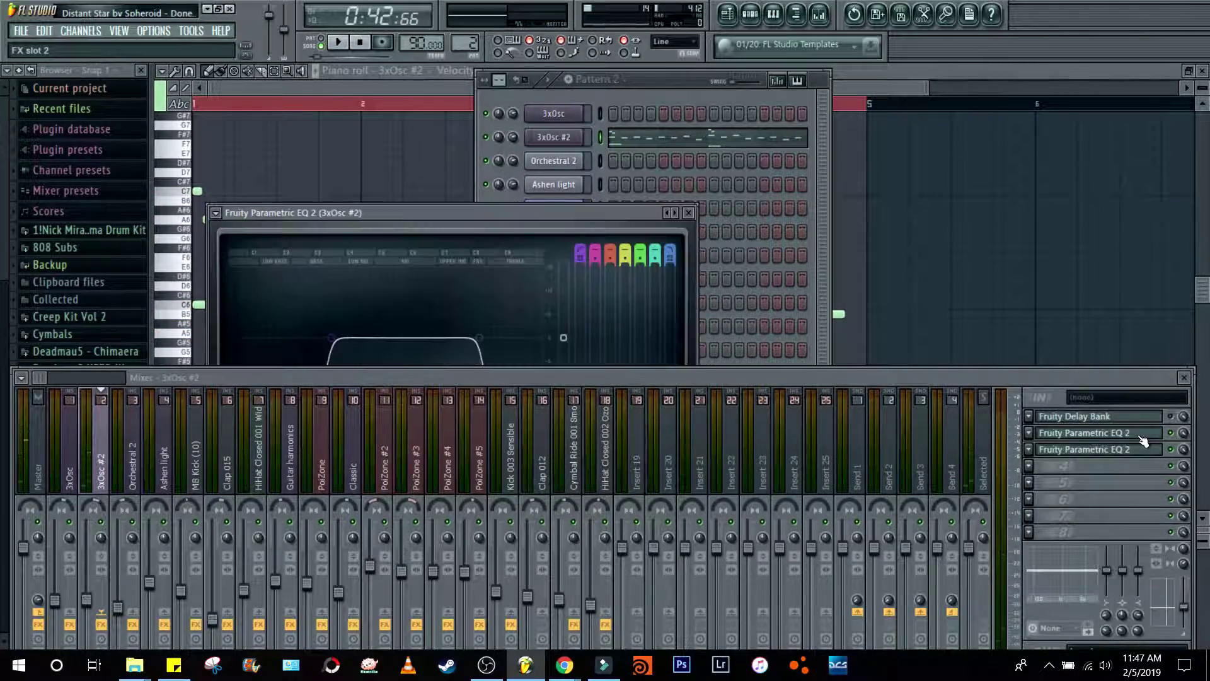
drag(620, 212, 632, 143)
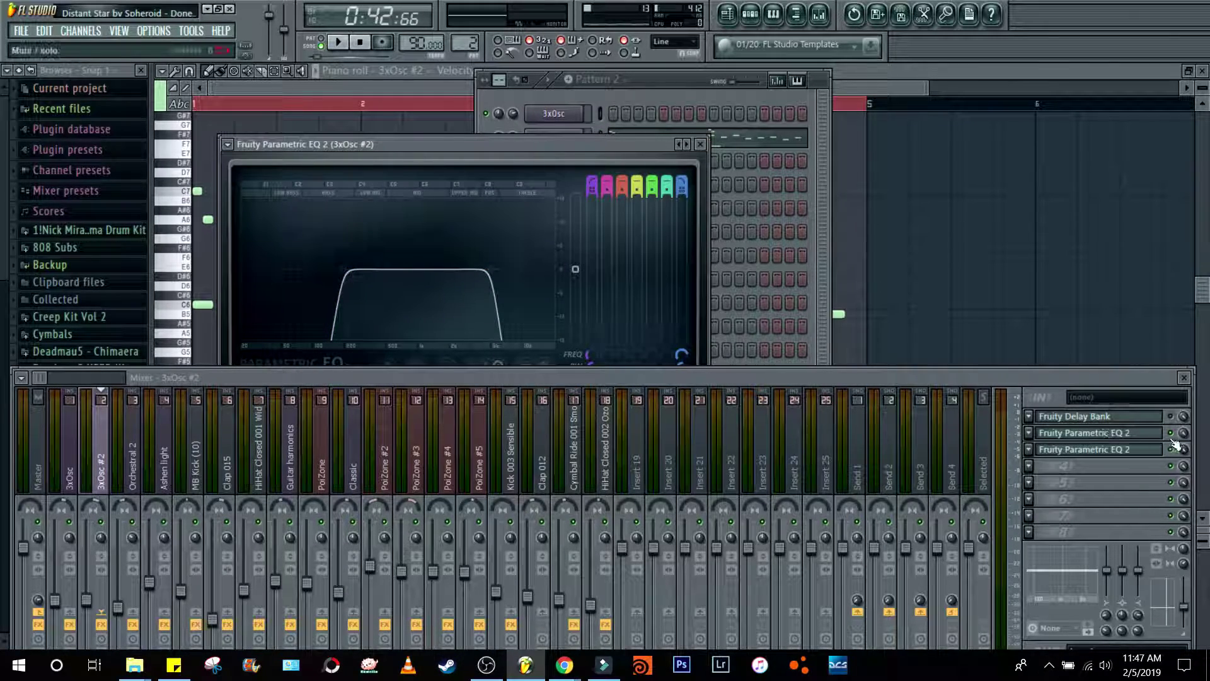
key(space)
key(space)
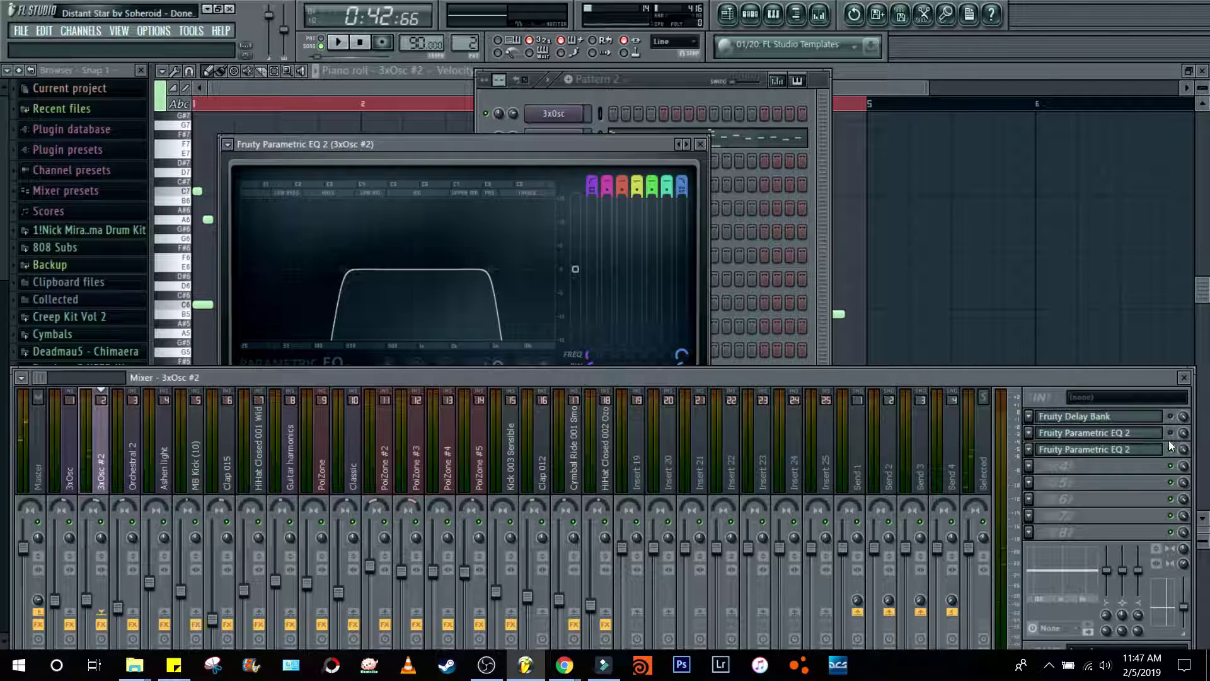
drag(578, 145, 592, 116)
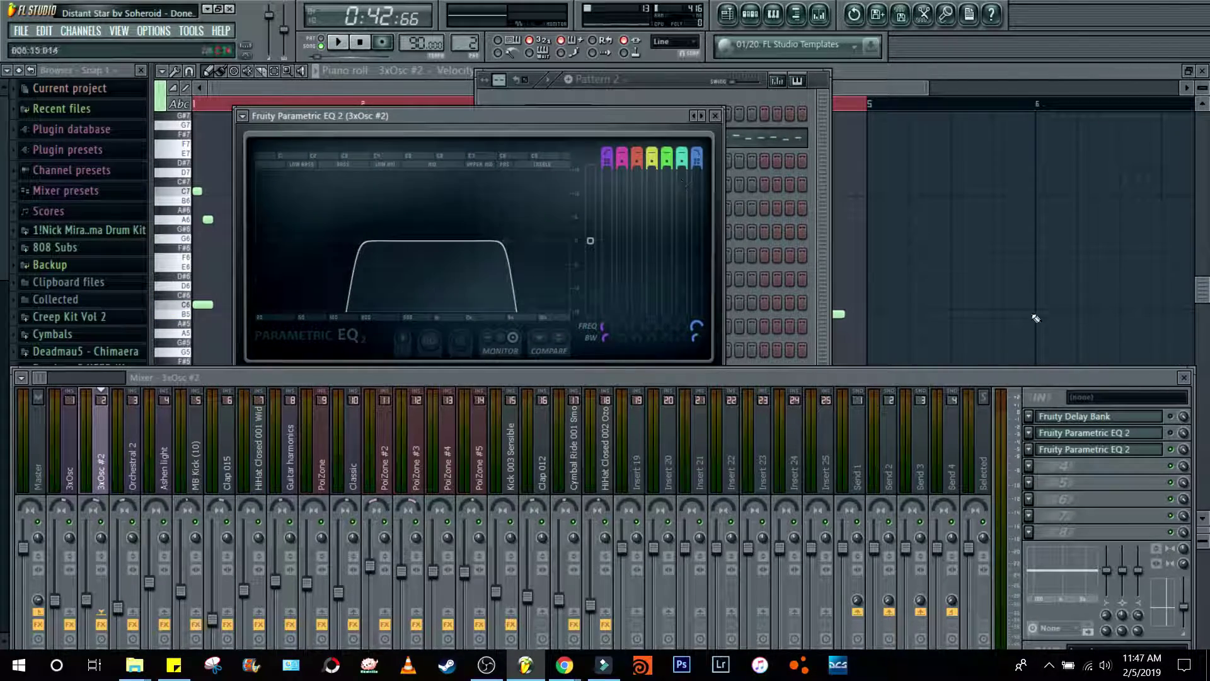
Step: Inspect the second Fruity Parametric EQ 2 curve on the 3xOsc #2 insert, close both equalizers, and play the part with all three effects bypassed
click(1142, 450)
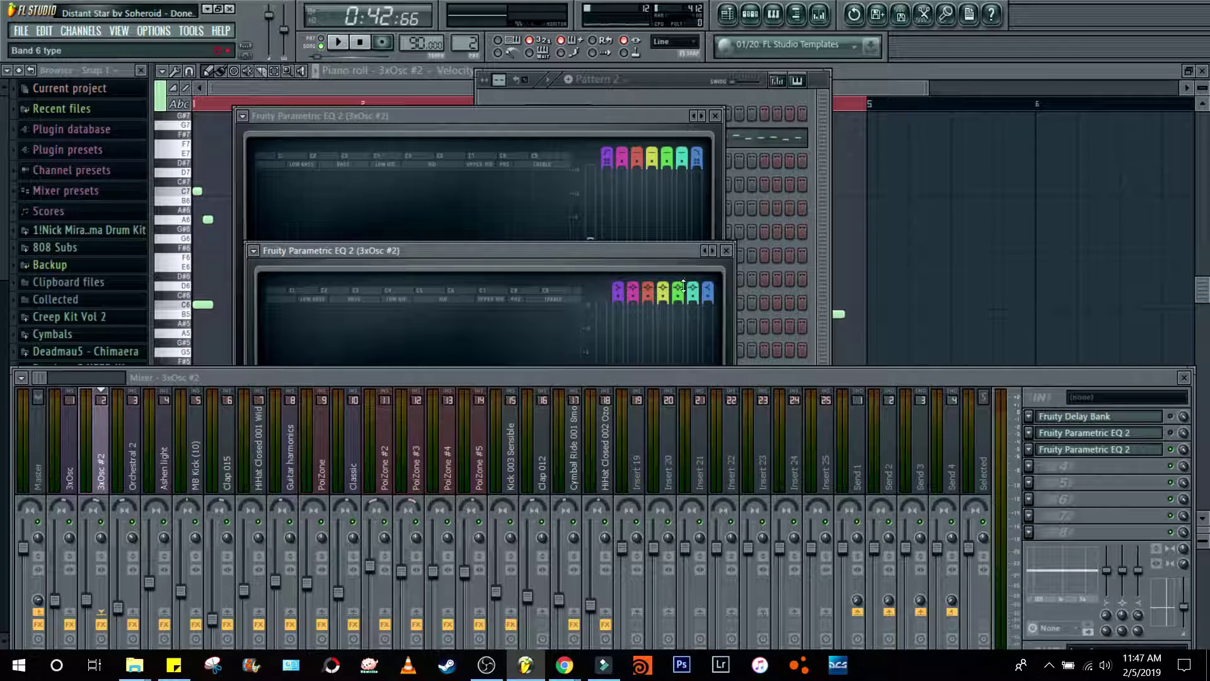
drag(653, 247, 672, 144)
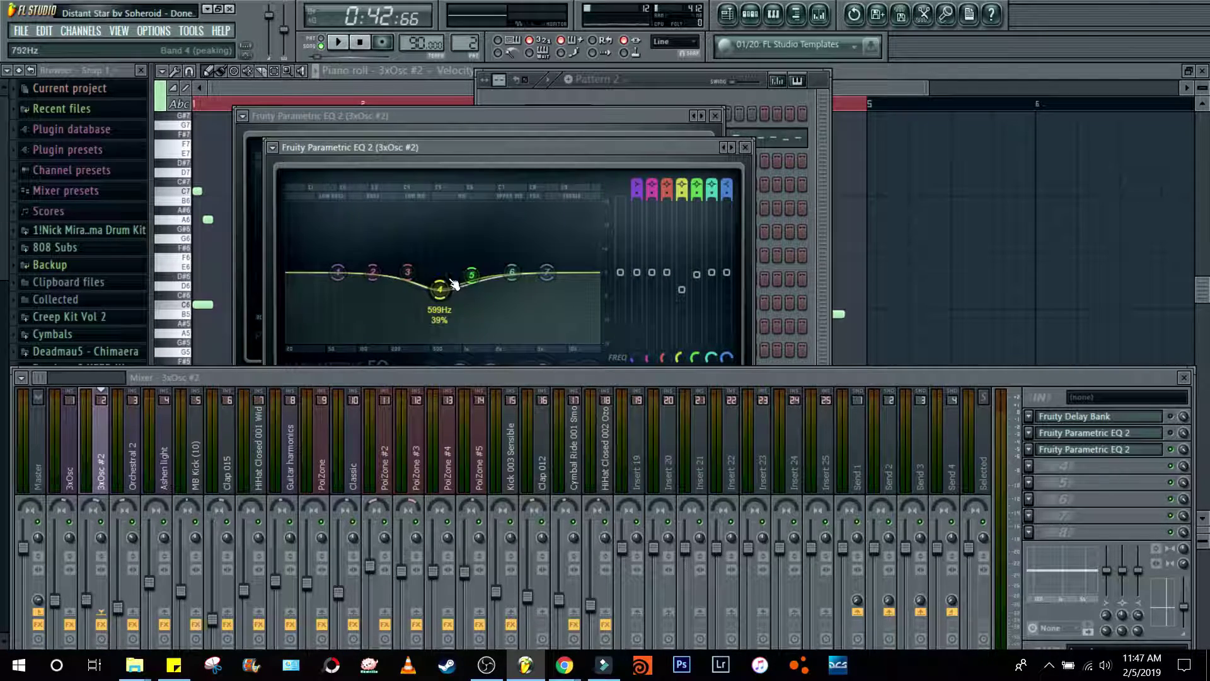
click(744, 149)
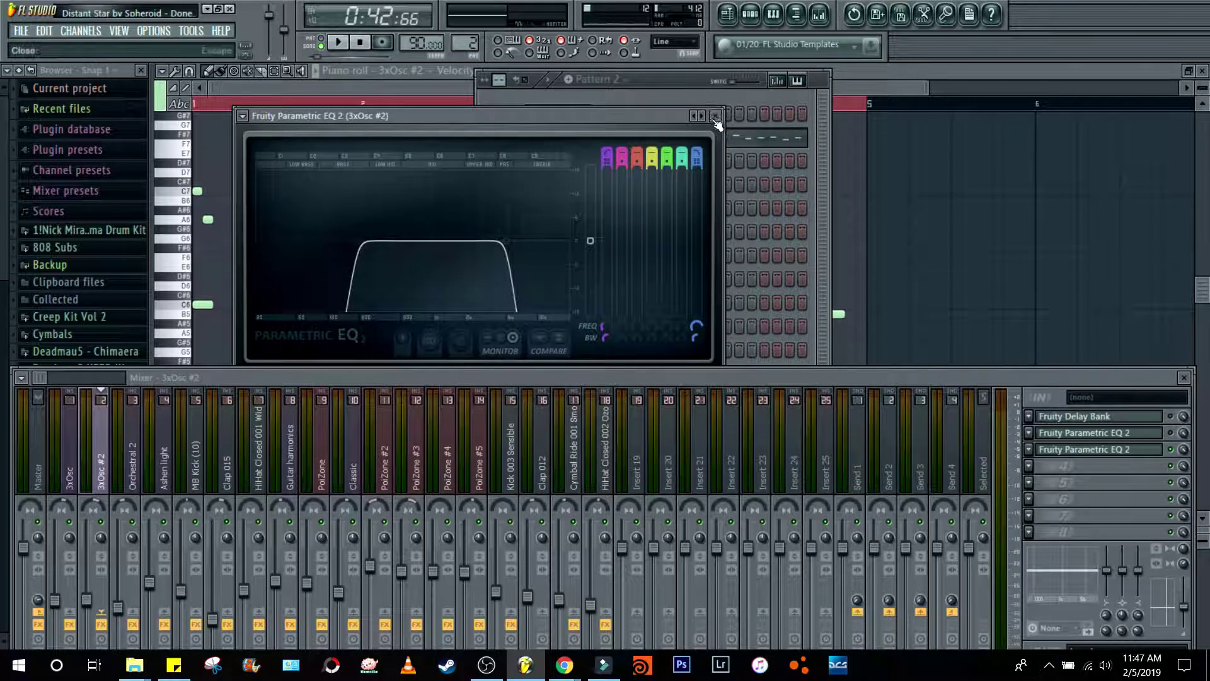
click(715, 117)
key(space)
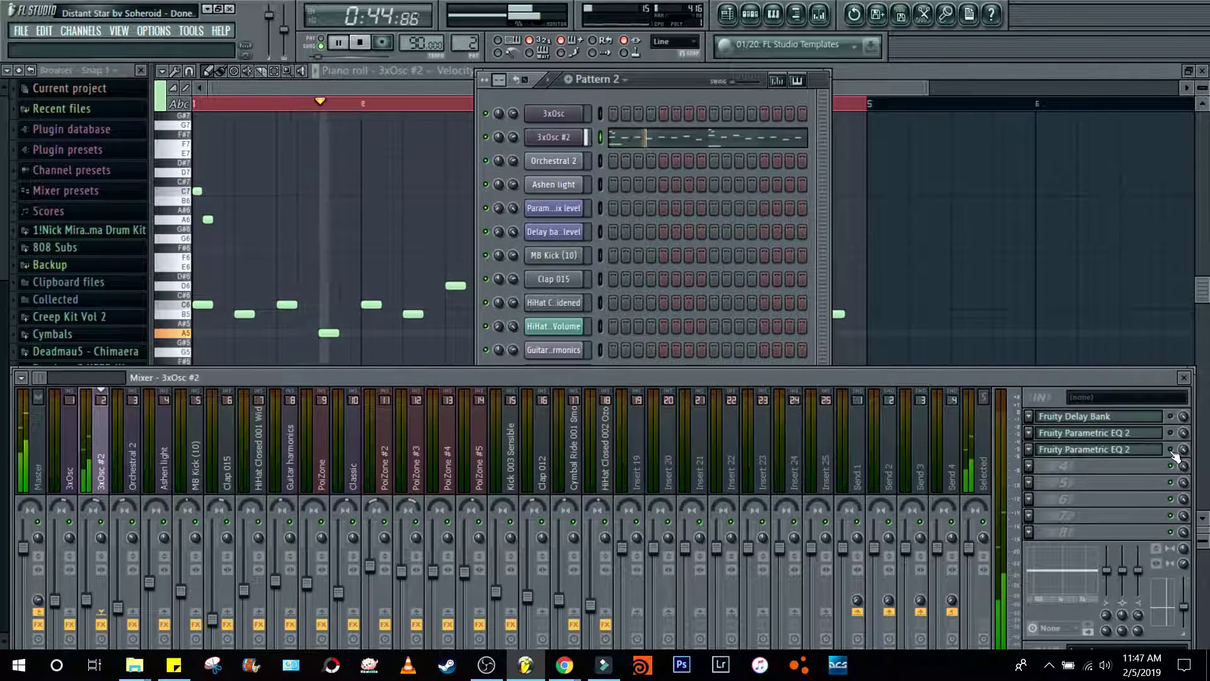
key(space)
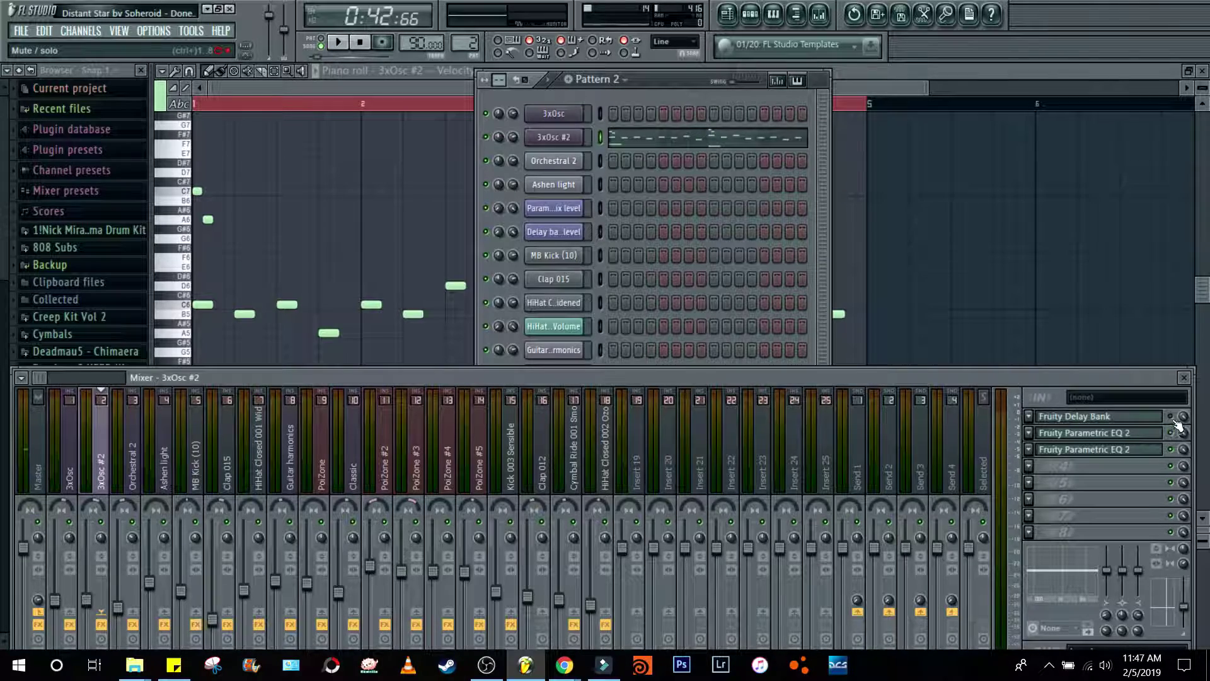
Step: Play the 3xOsc #2 part with all its effects enabled, return to the playlist, stop playback and close the mixer
key(space)
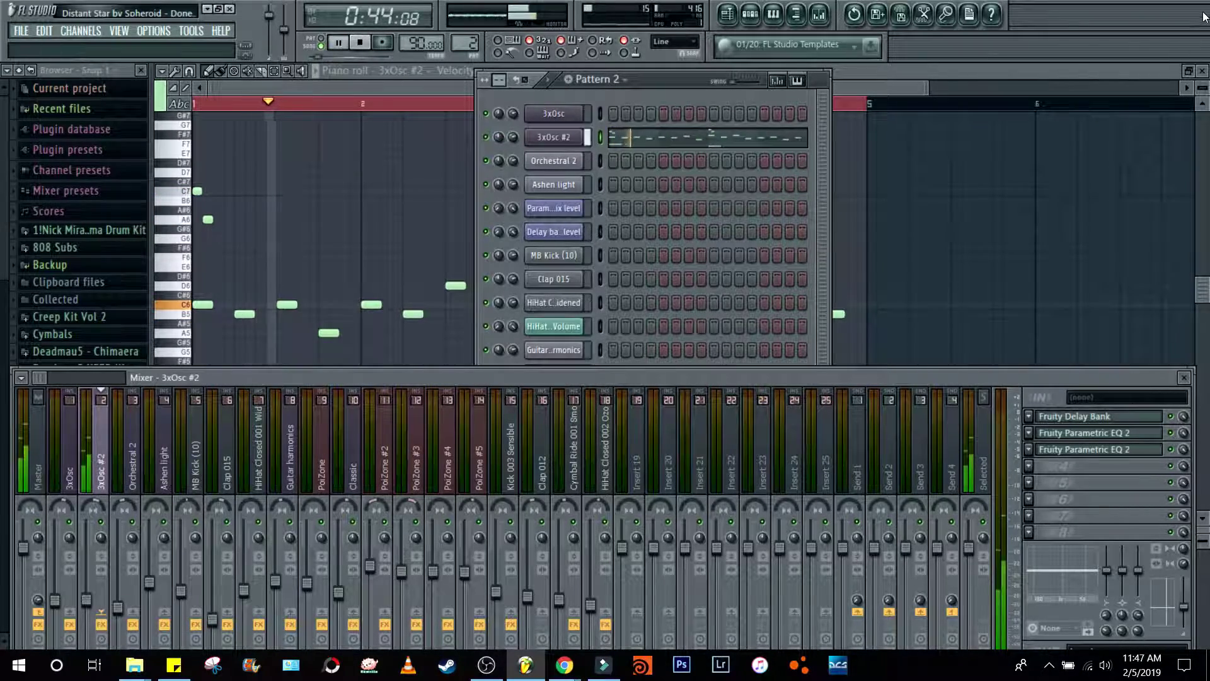
click(1204, 71)
key(F6)
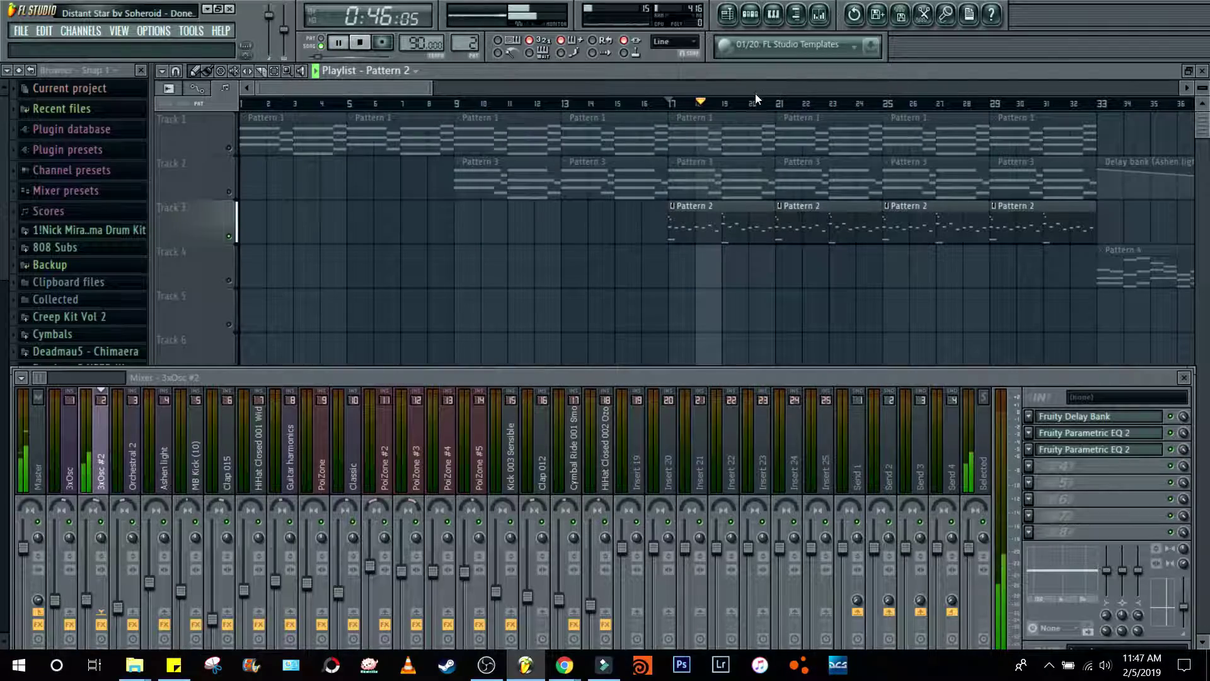
key(space)
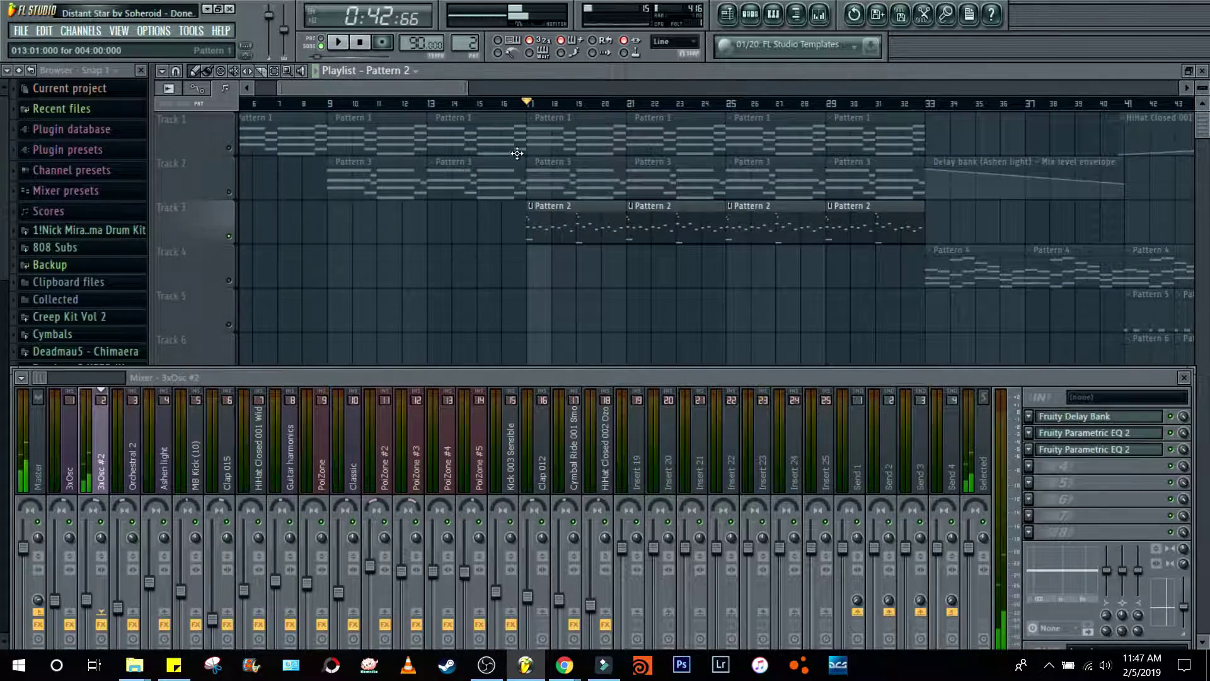
click(1188, 380)
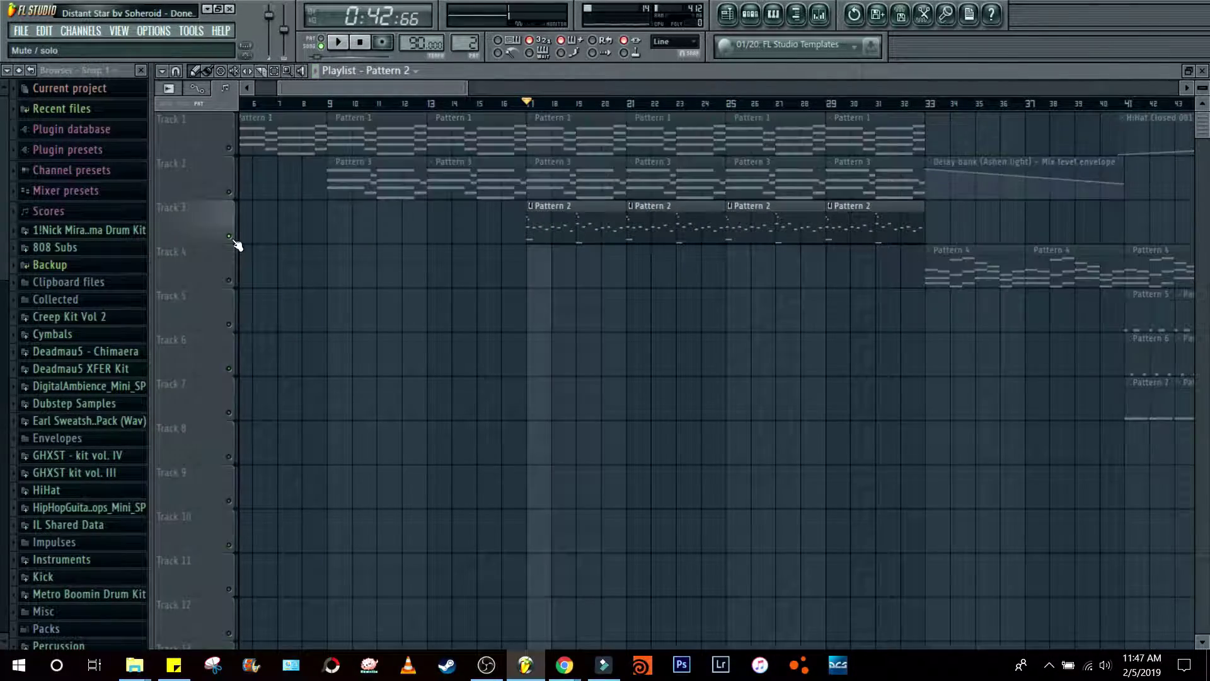
Step: Play the arrangement from bar 17 with all tracks unmuted, follow it along the playlist, and stop it
key(space)
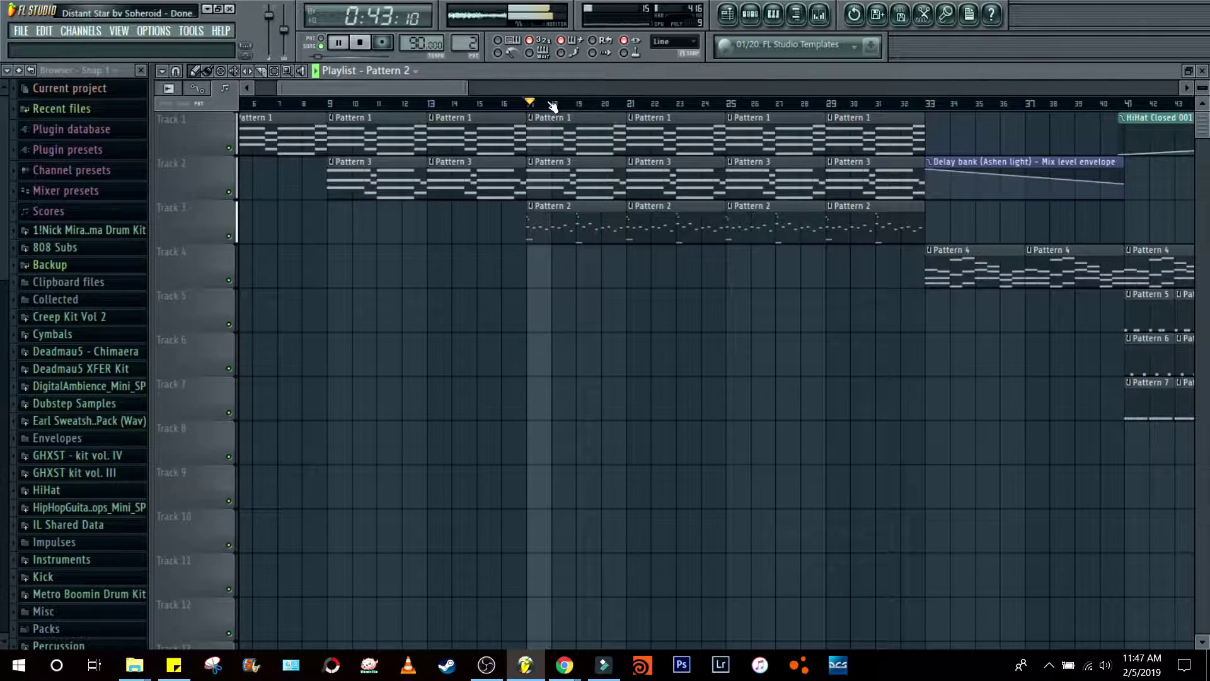
drag(421, 87, 429, 83)
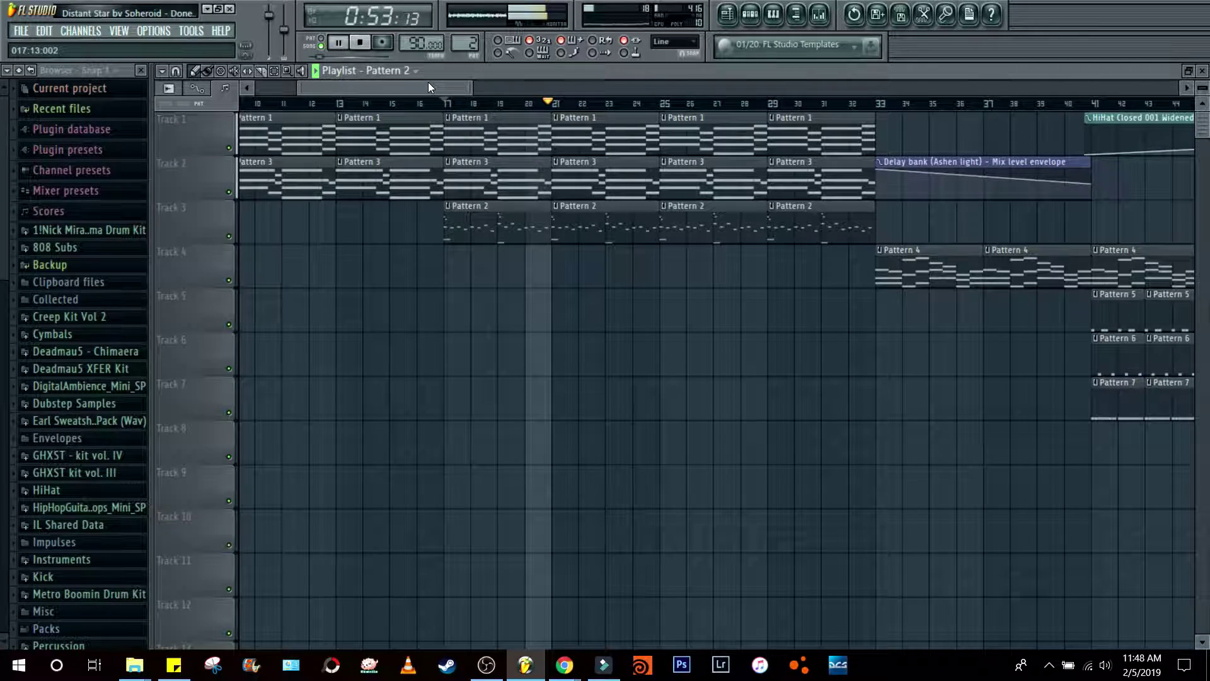
drag(428, 85, 475, 85)
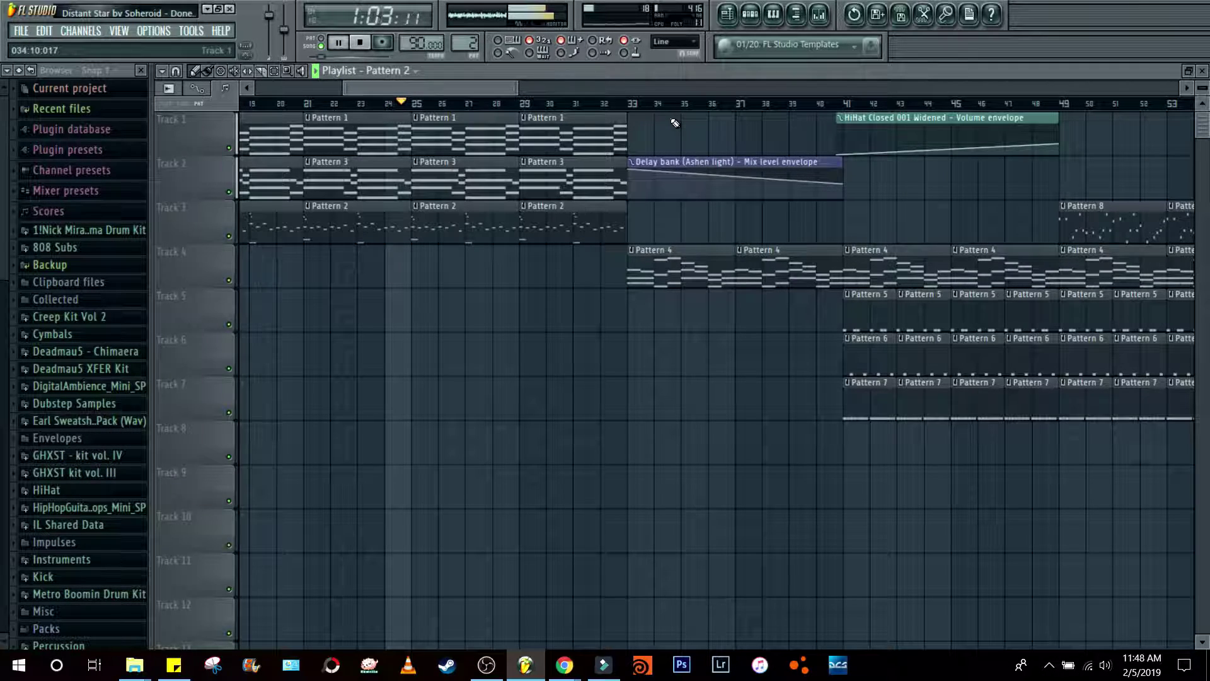
key(space)
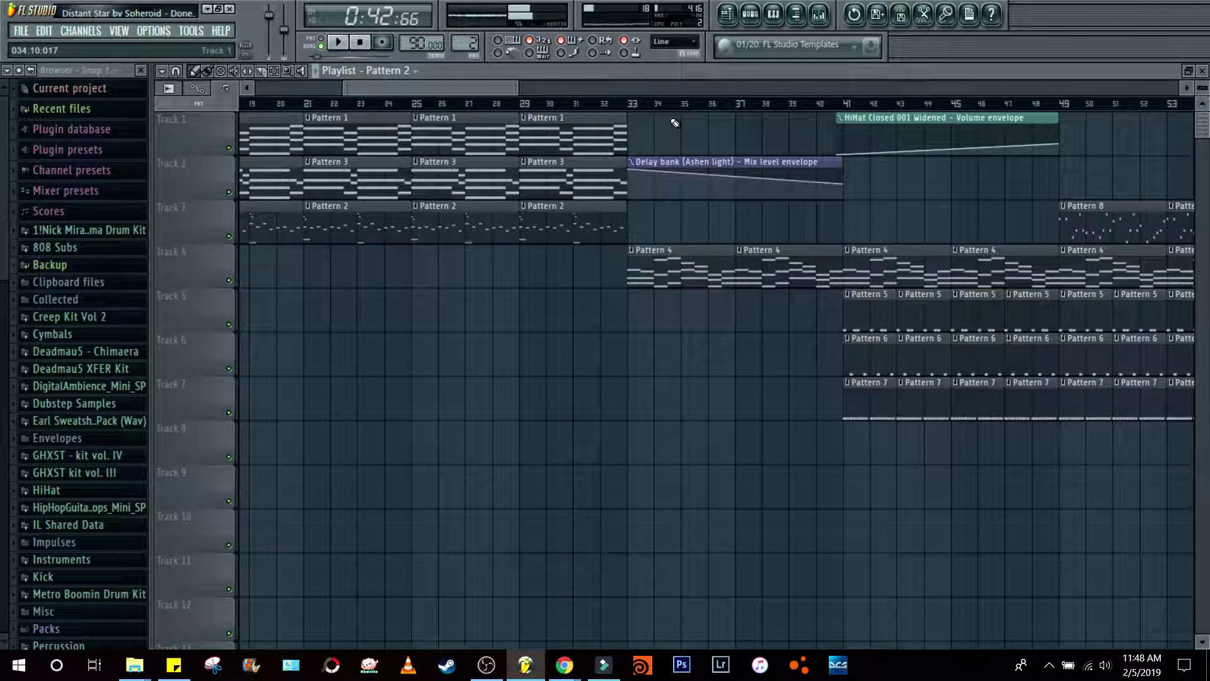
Step: Play the song from bar 33, examine the Ashen light notes of Pattern 4 in the piano roll, and show the channel rack
click(633, 106)
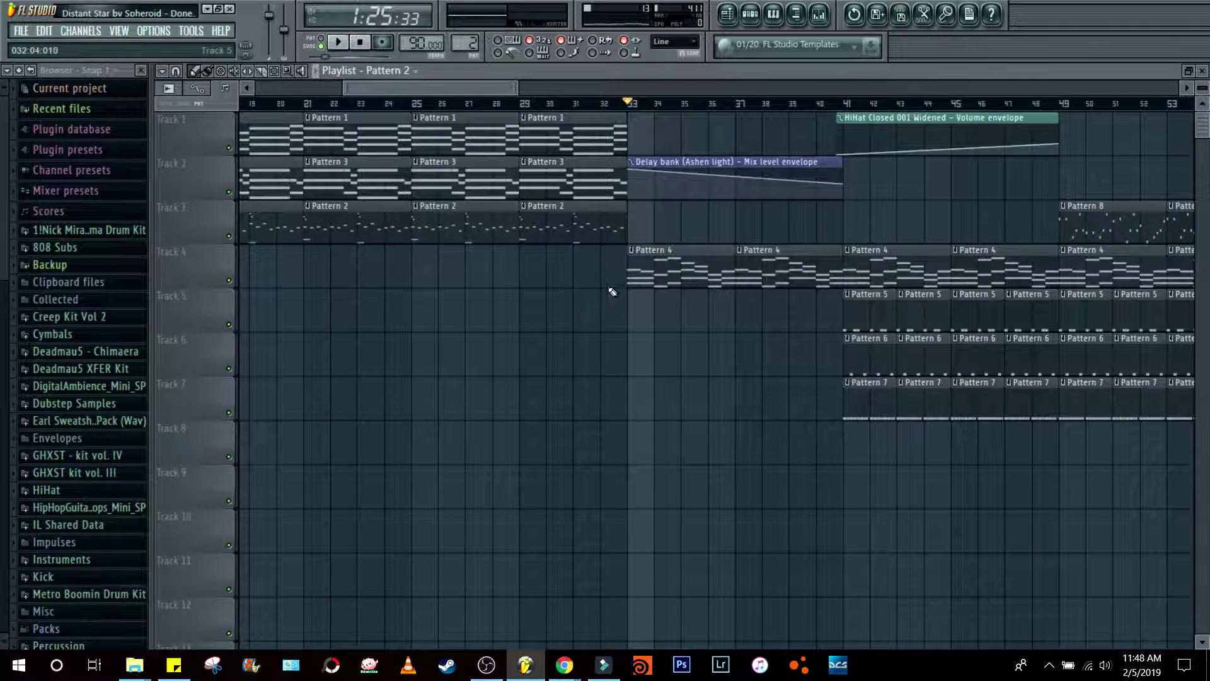
key(space)
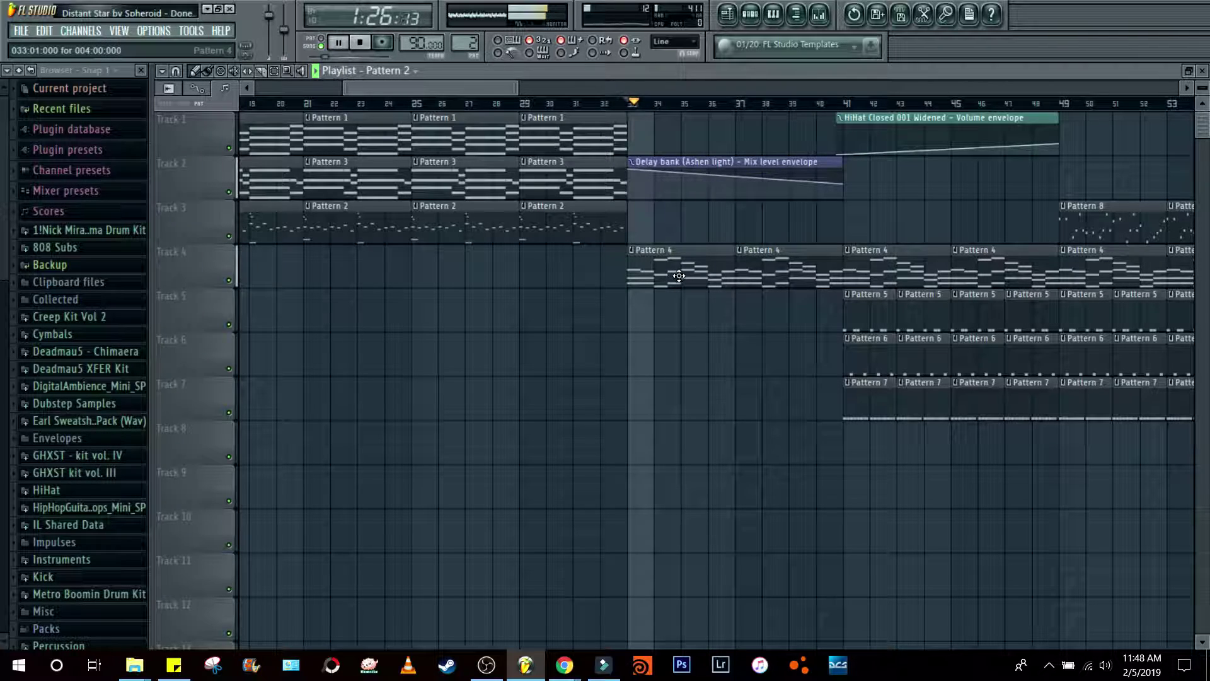
double_click(683, 270)
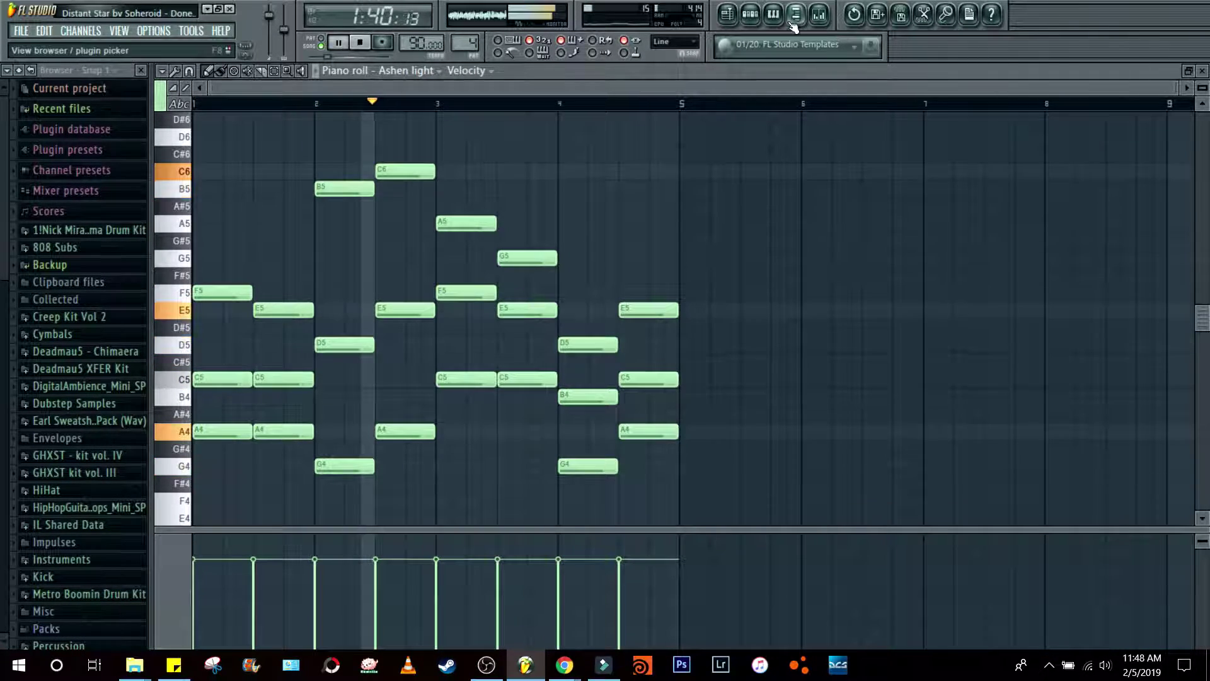
click(758, 17)
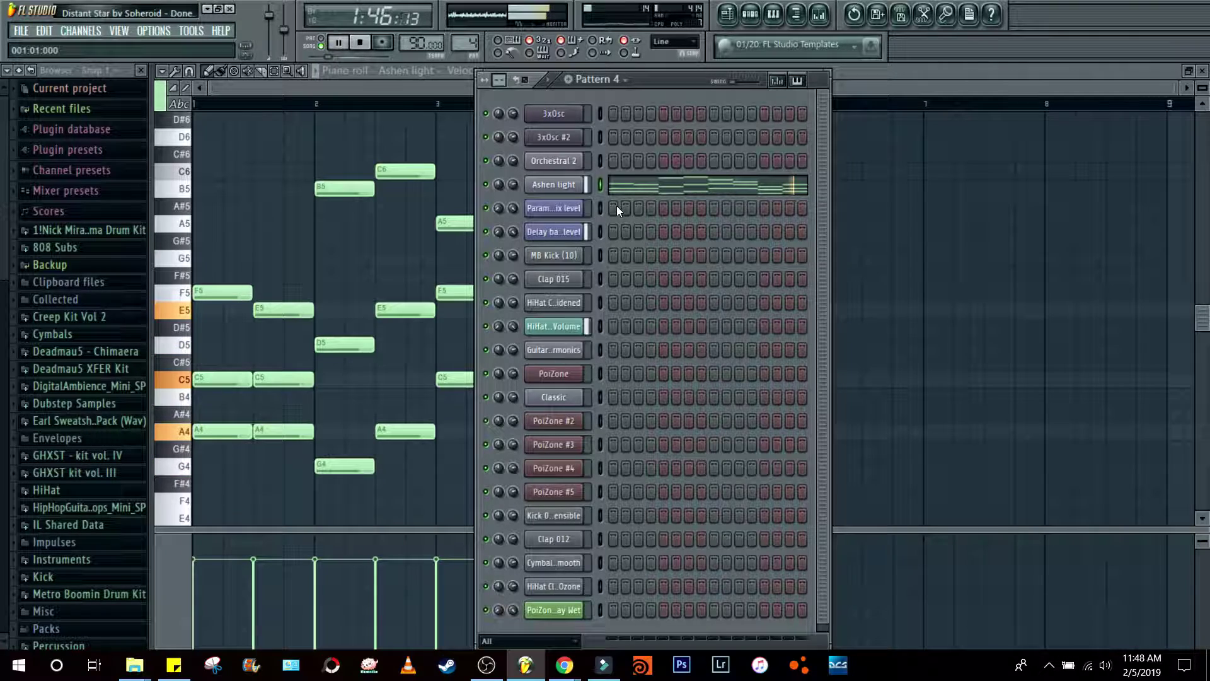
Step: Stop playback, inspect the Ashen light channel's Sytrus effects page, and view its Delay bank mix level envelope in the playlist
key(space)
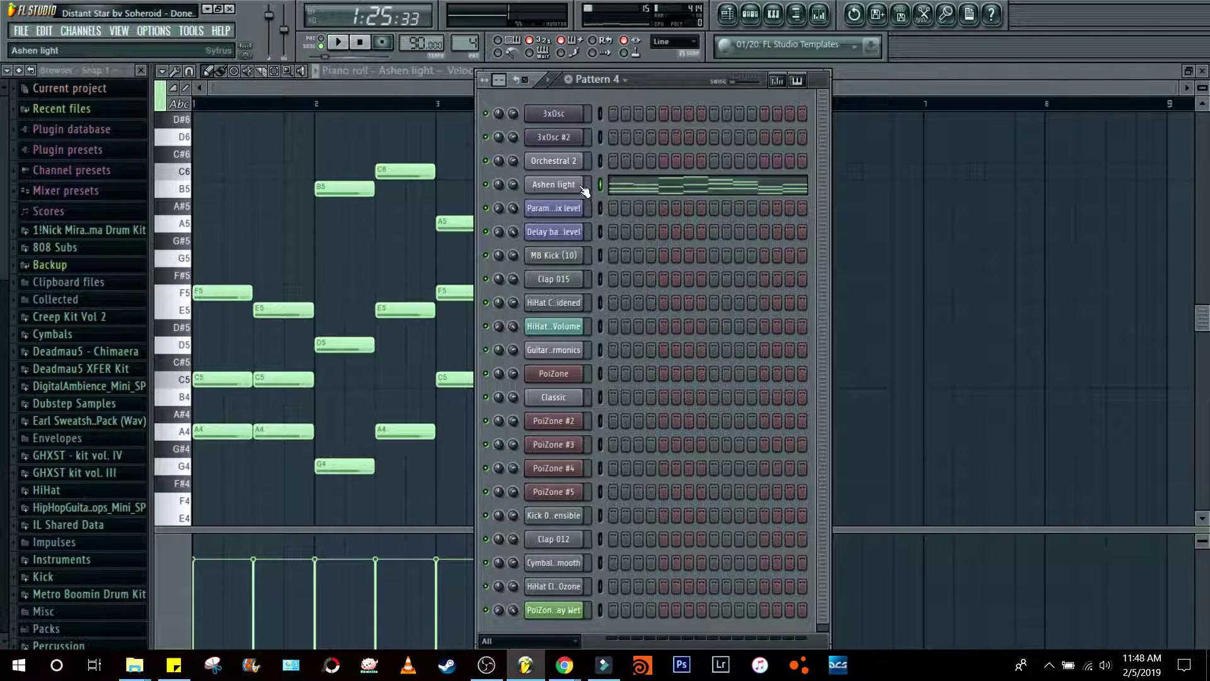
click(558, 186)
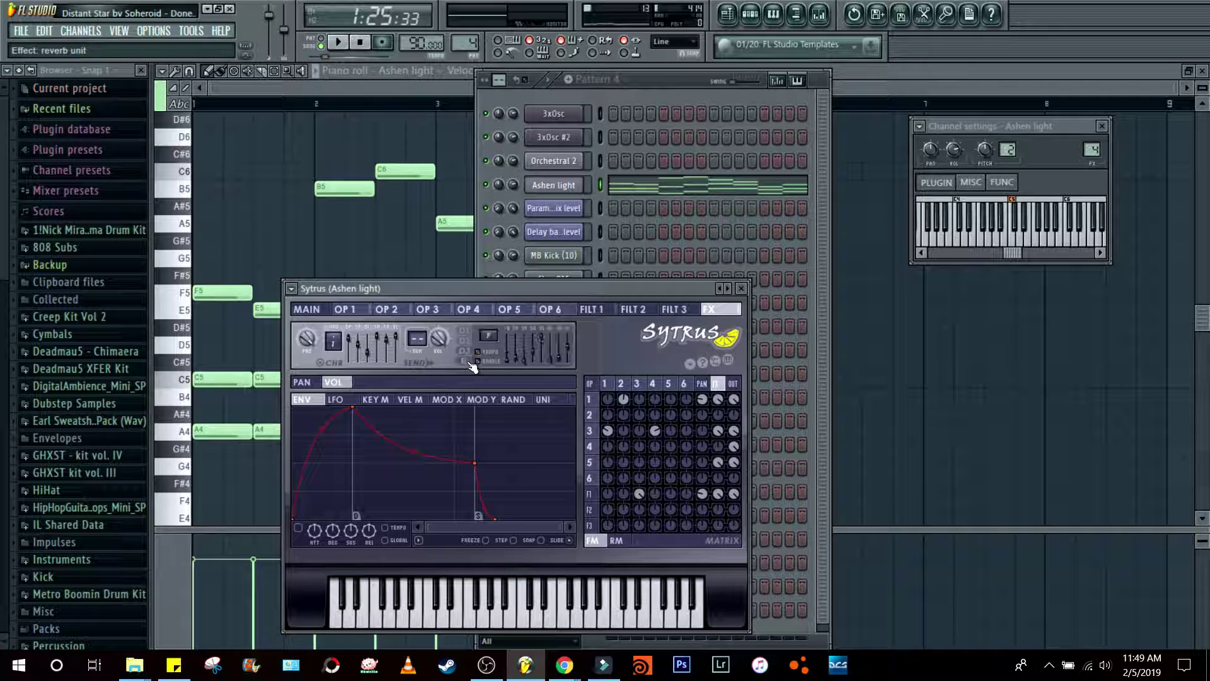
key(F5)
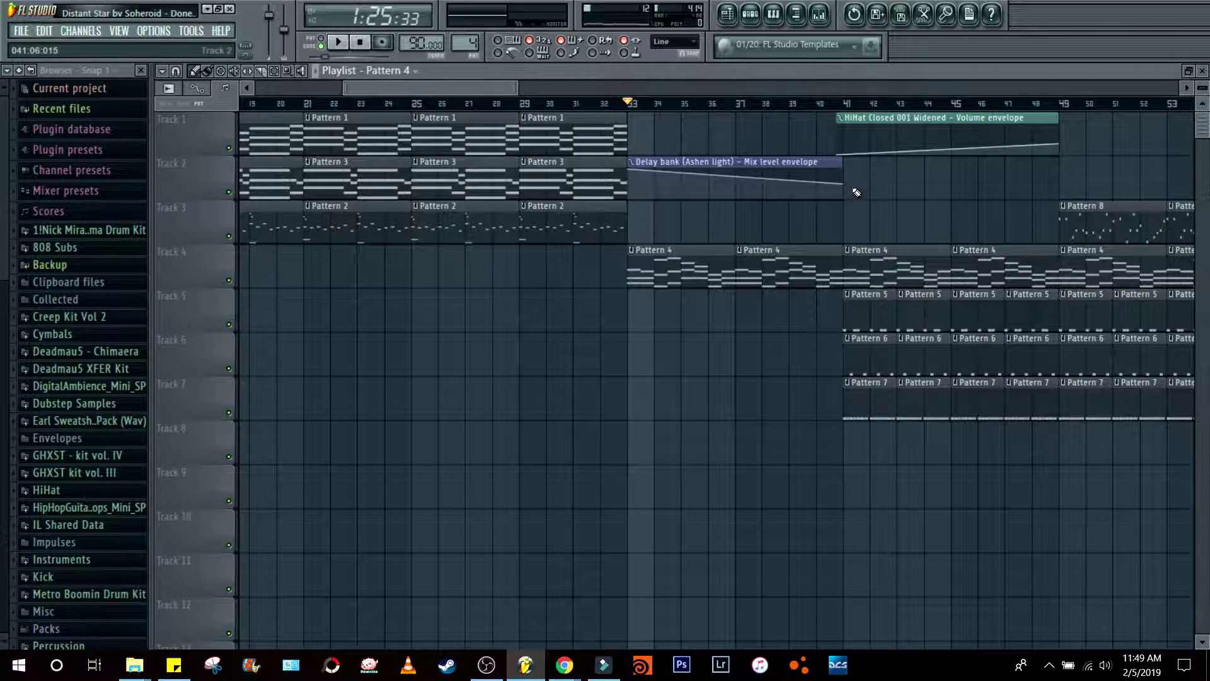
scroll(507, 94, down, 6)
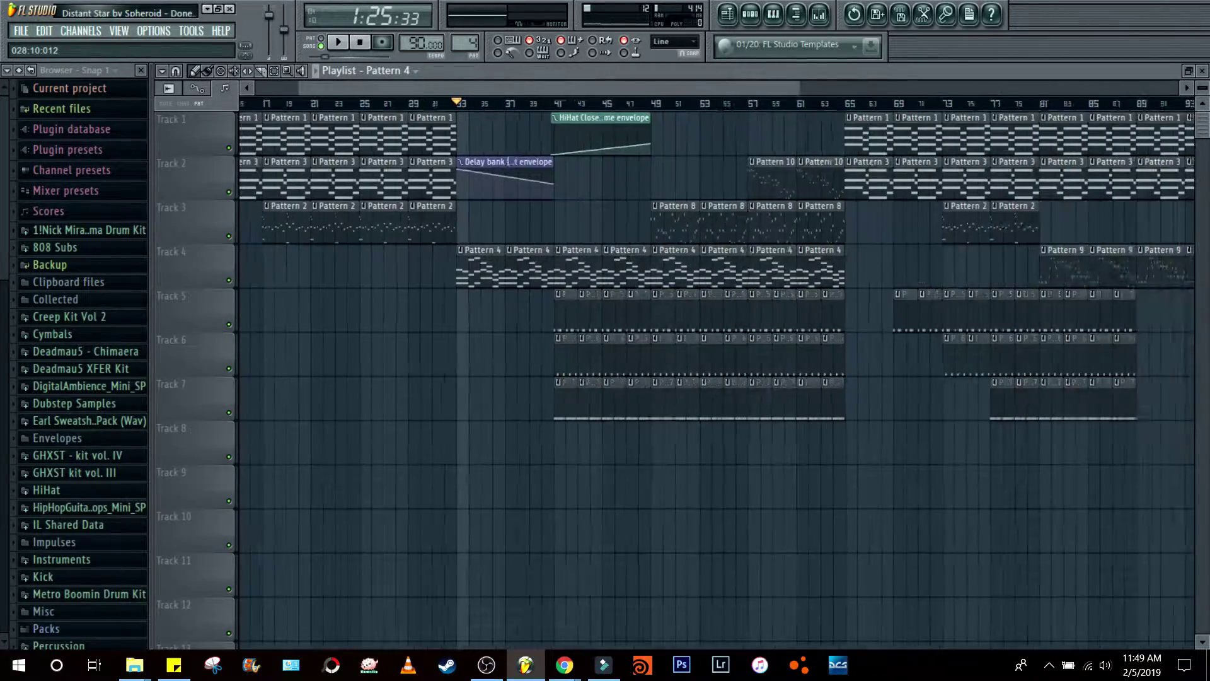
scroll(507, 93, up, 6)
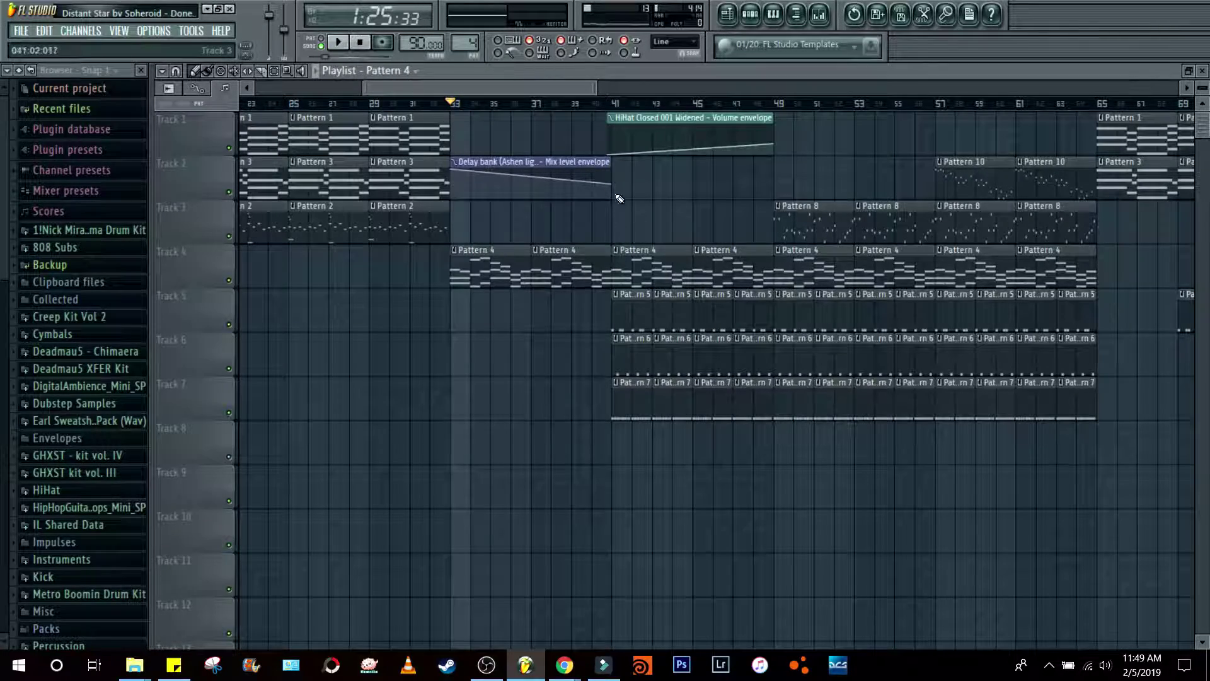
Step: Open the Fruity Delay Bank on the Ashen light mixer insert and audition the part briefly from bar 33
click(820, 19)
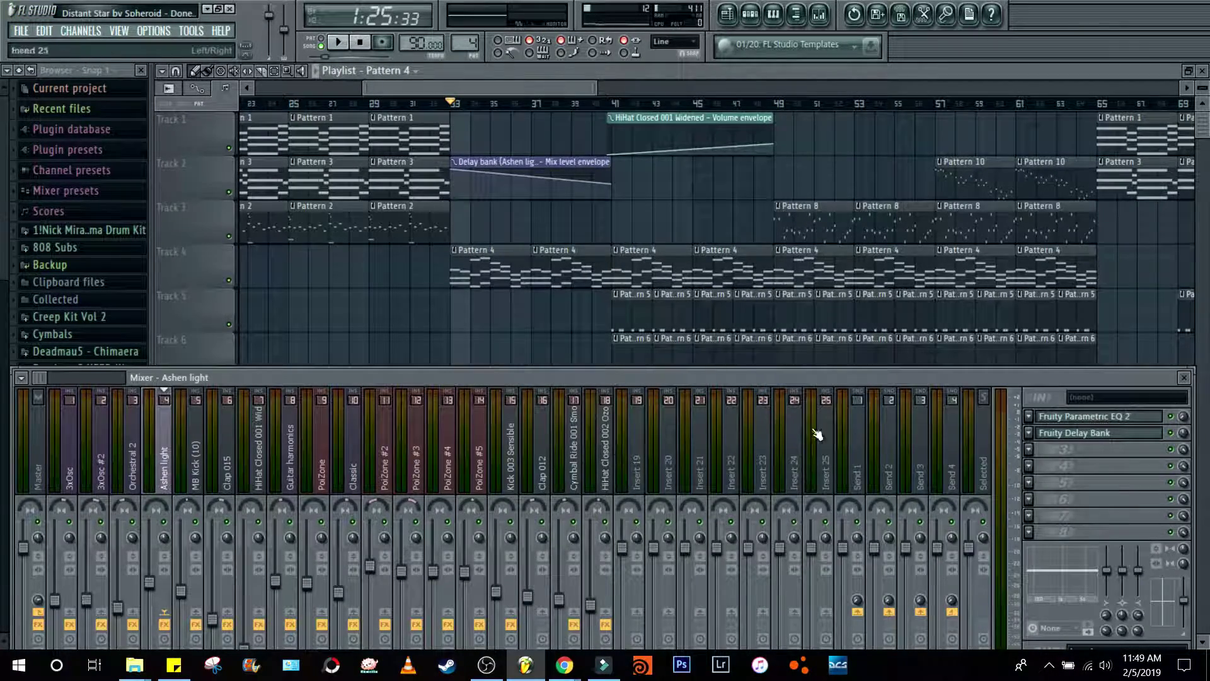
click(1095, 434)
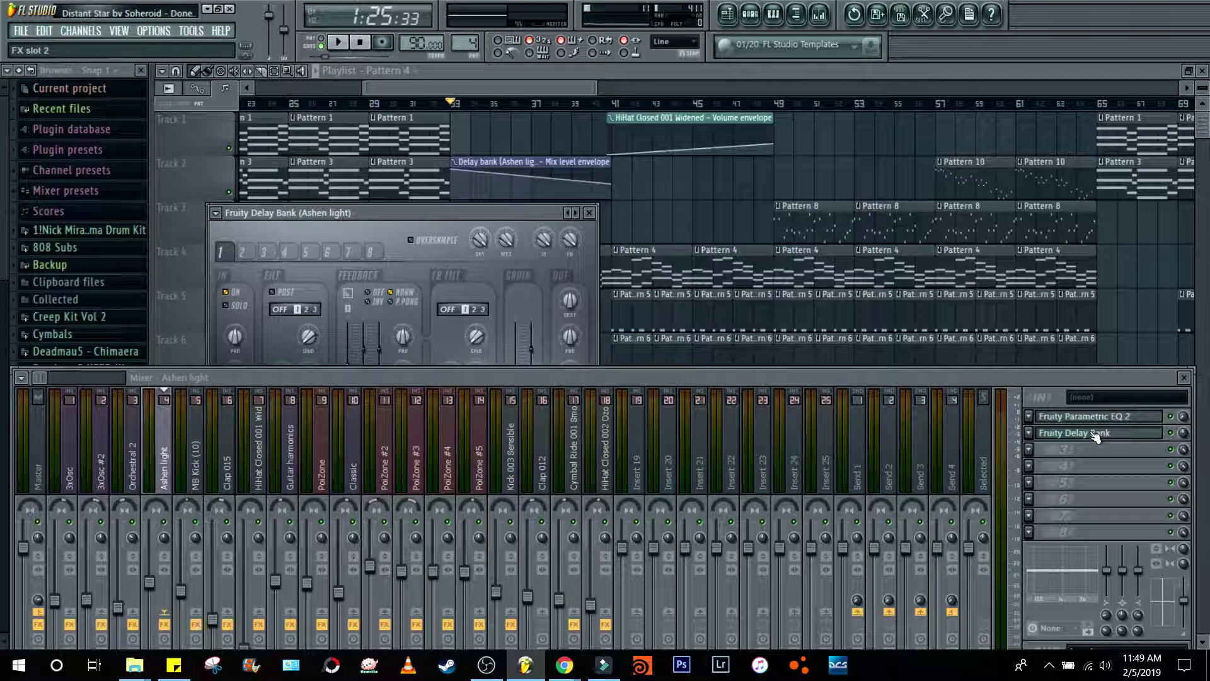
key(space)
key(space)
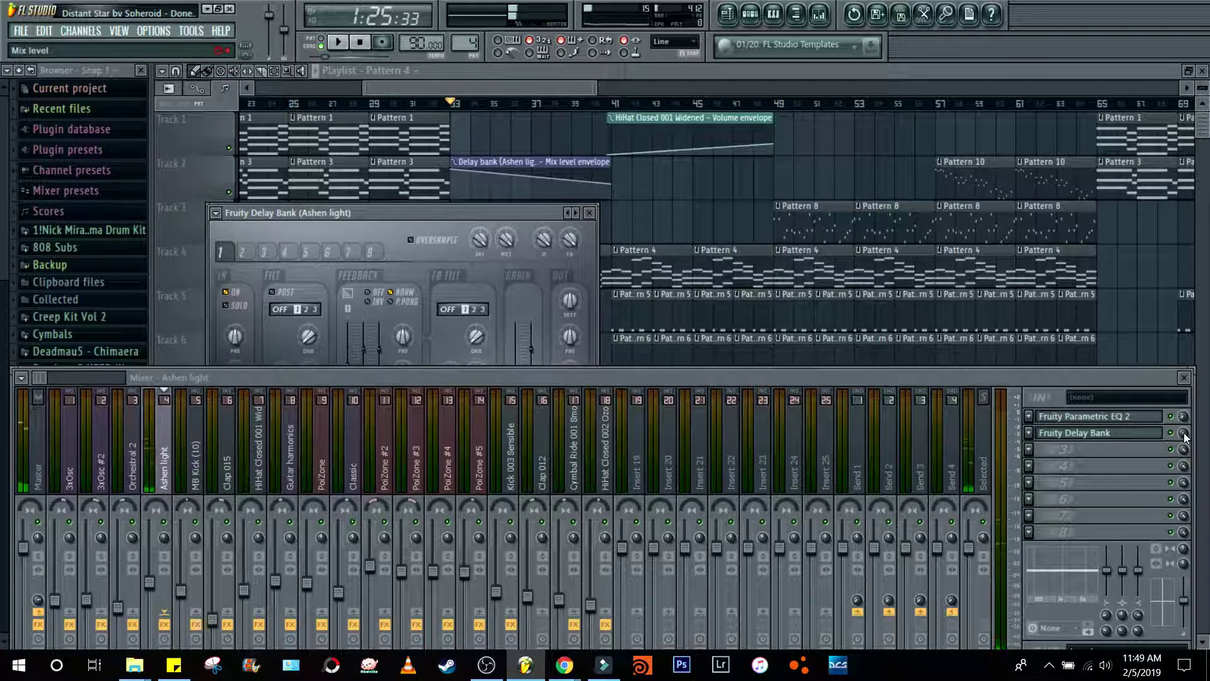
key(space)
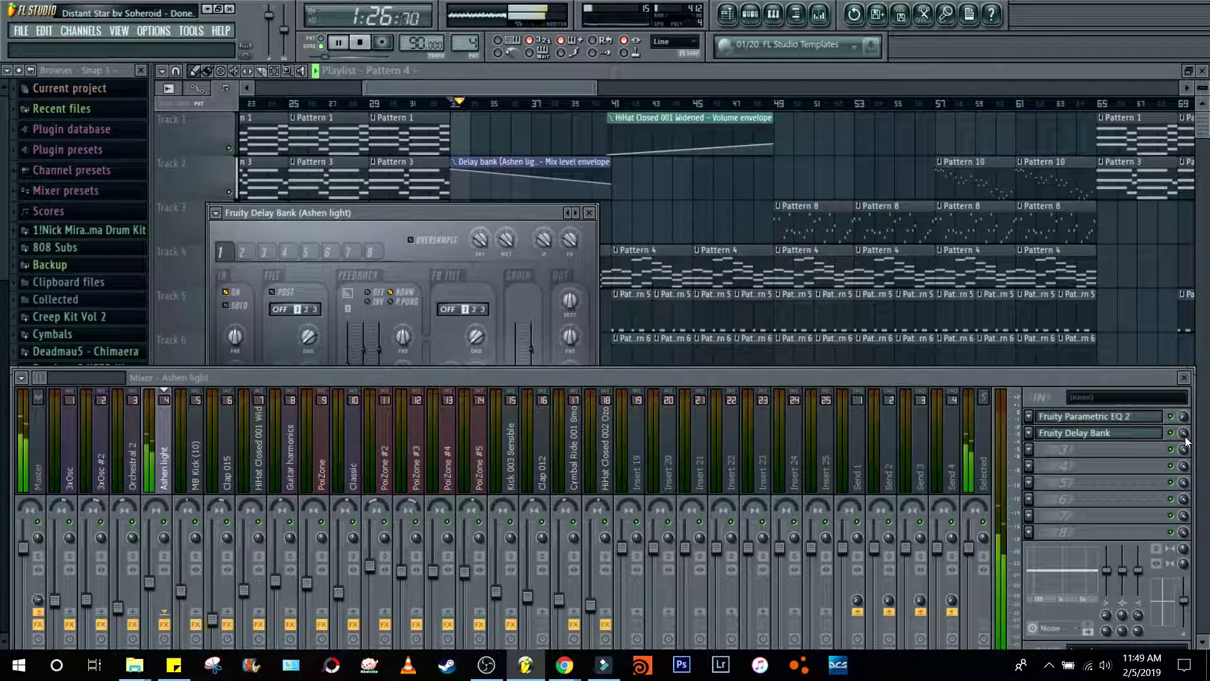
key(space)
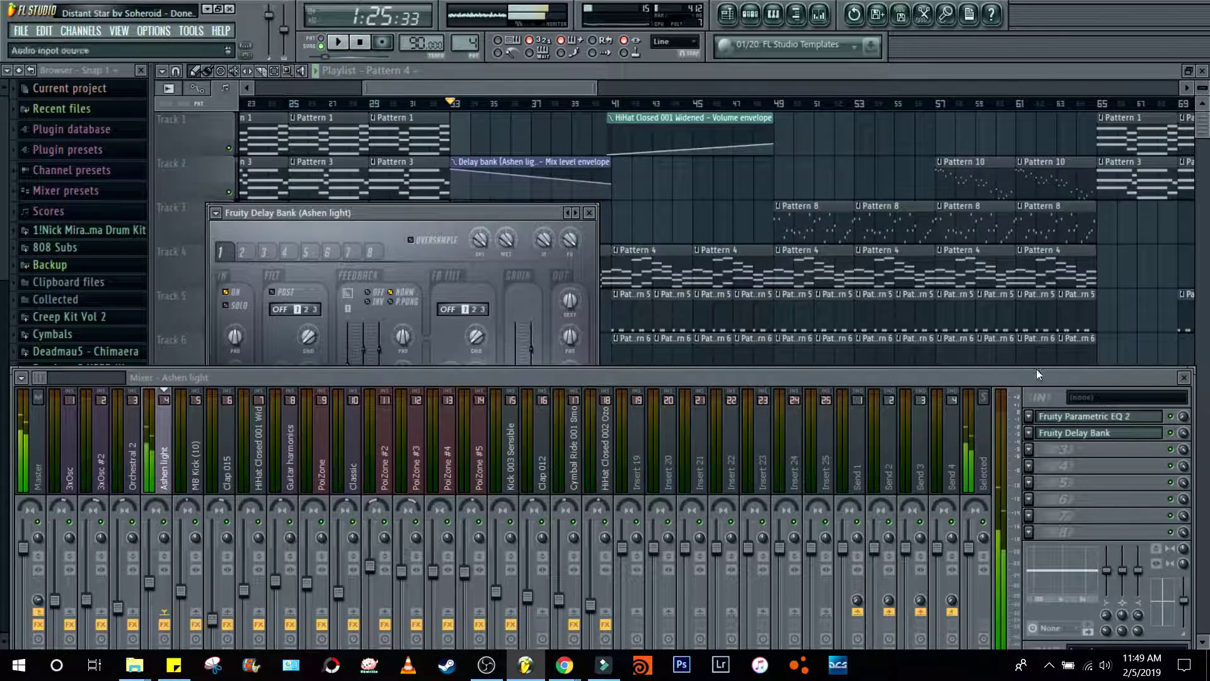
Step: Move the playback position to bar 41 and solo the drum tracks 5, 6 and 7 together with track 1
click(610, 104)
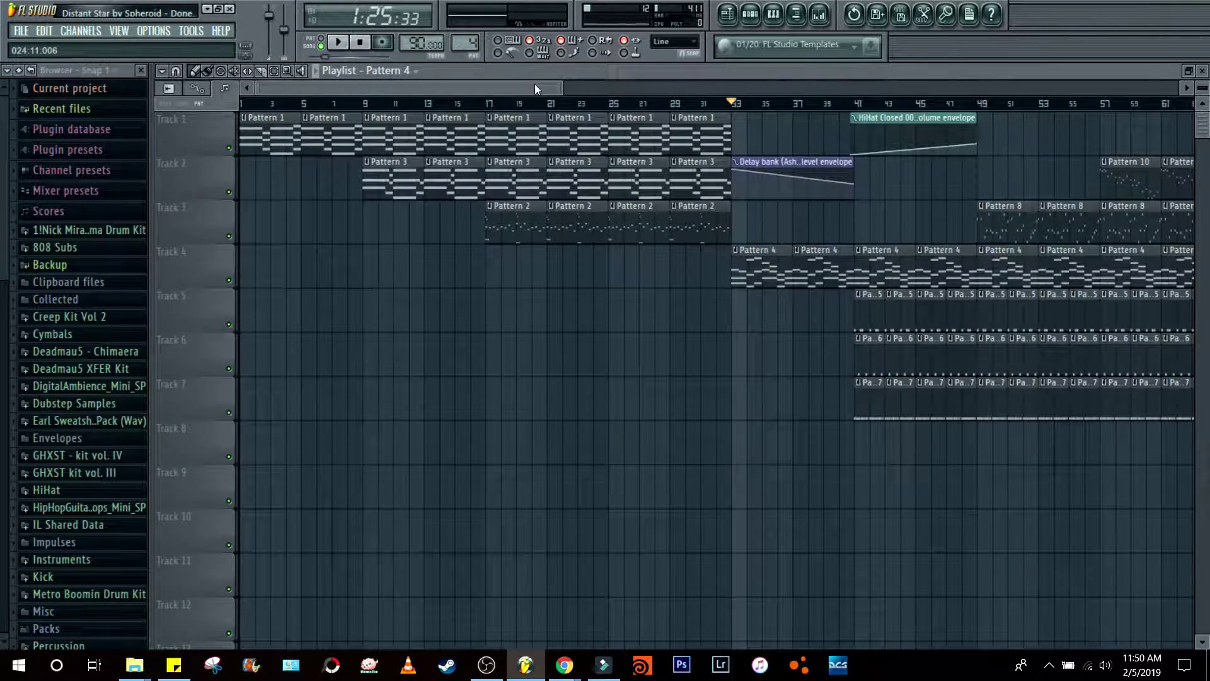
drag(534, 86, 603, 86)
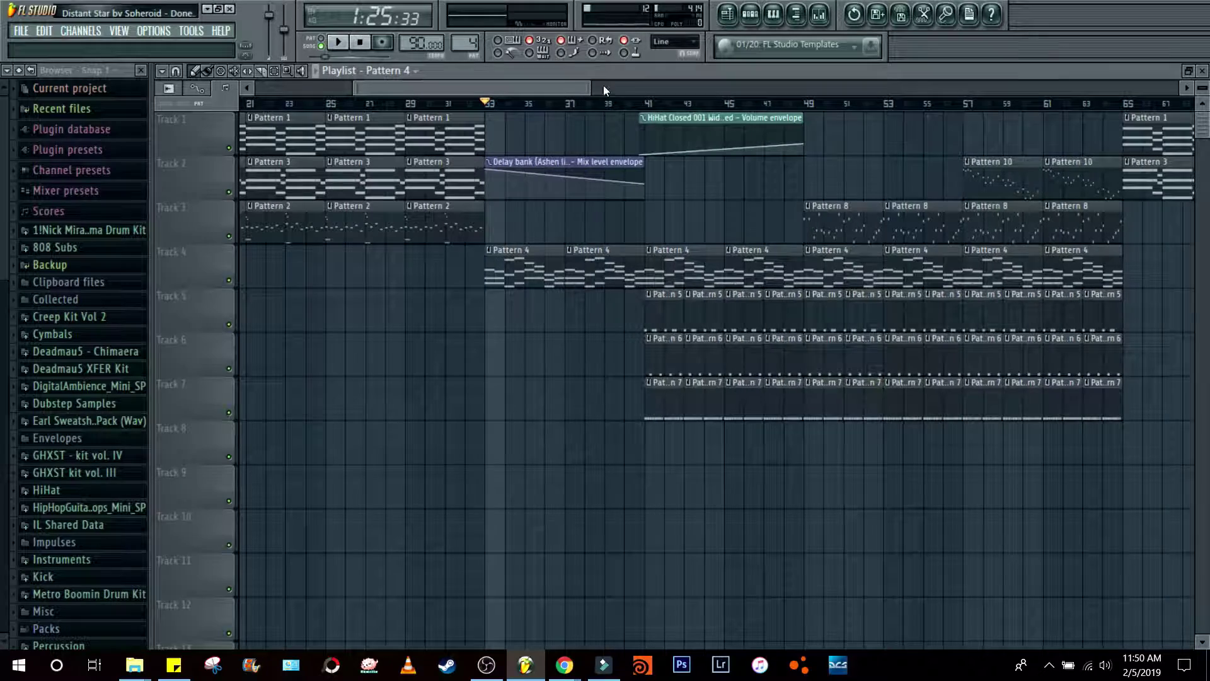
click(649, 106)
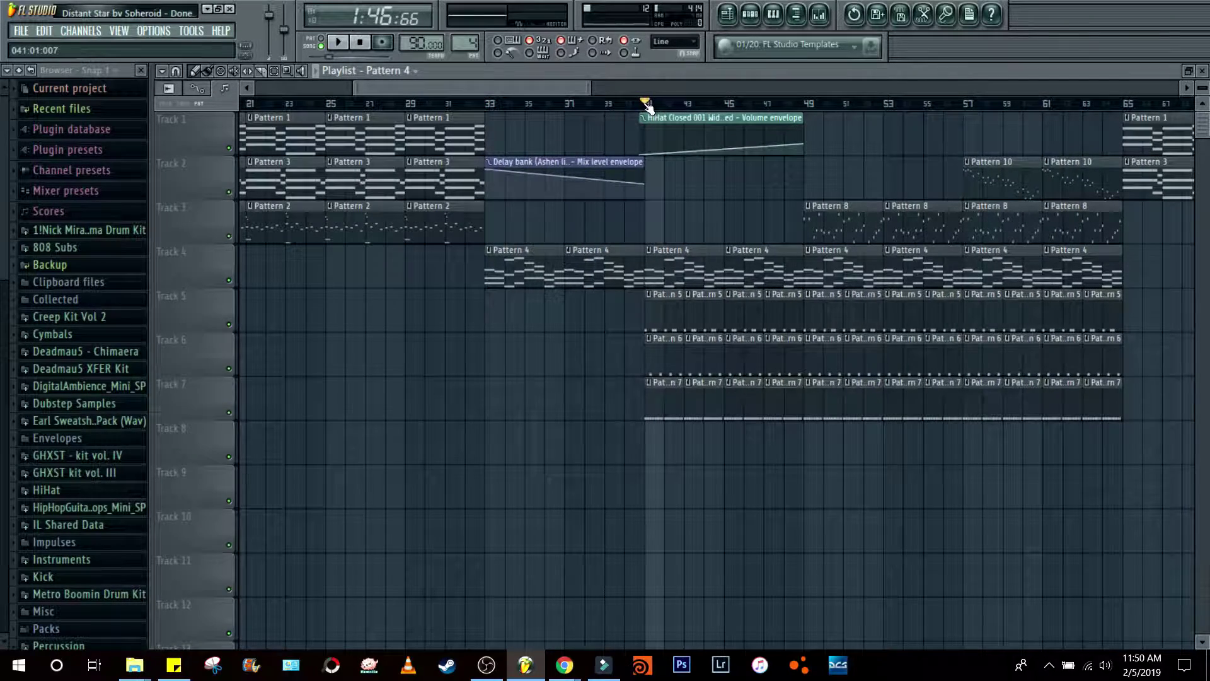
right_click(230, 325)
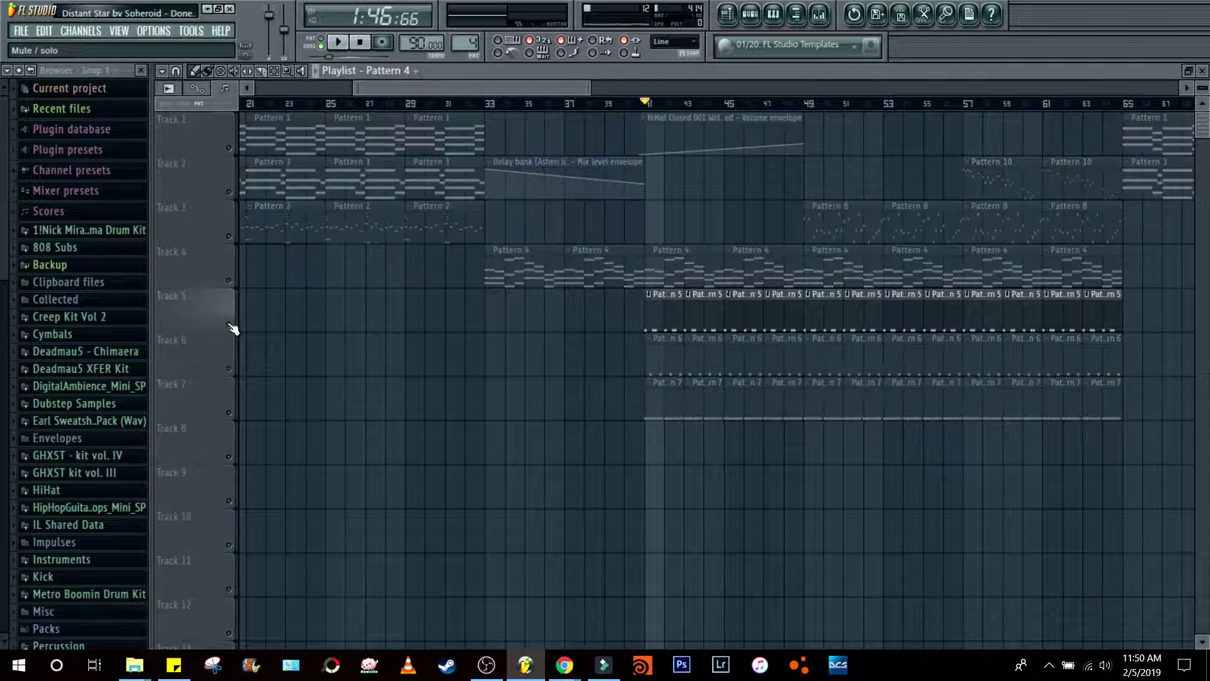
click(230, 369)
click(230, 413)
click(229, 148)
Step: Play the soloed drum tracks and hi-hat volume envelope from bar 41, stop playback, and unmute all tracks
key(space)
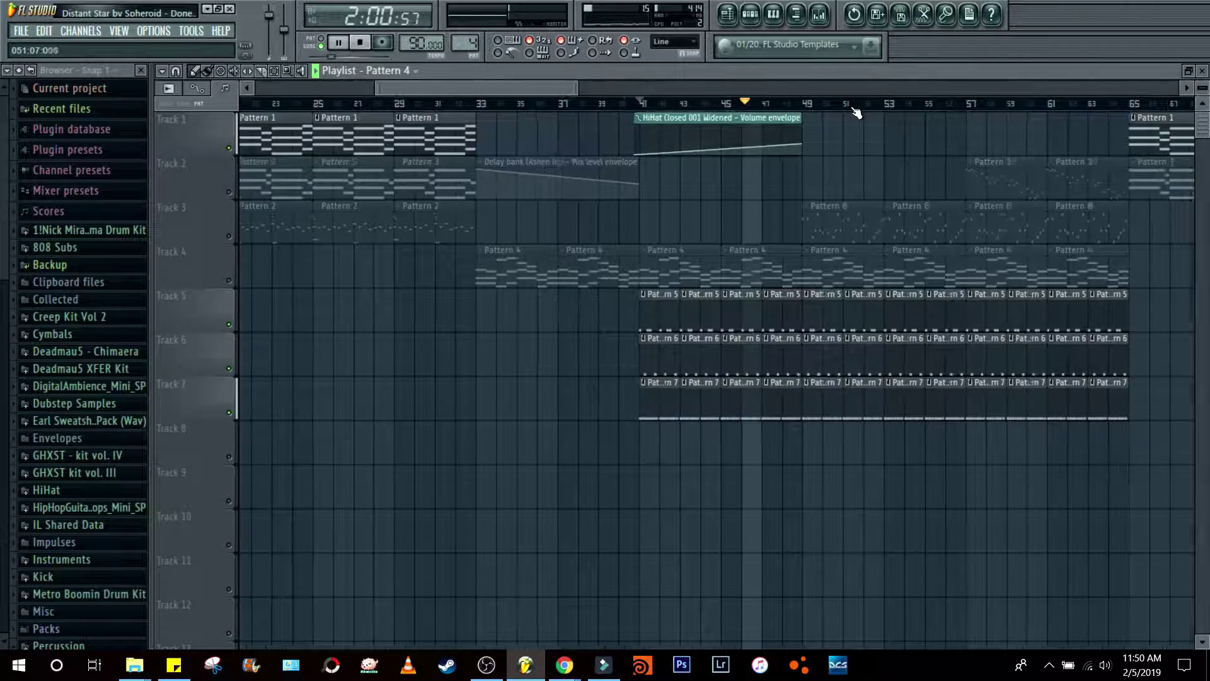
scroll(854, 114, up, 1)
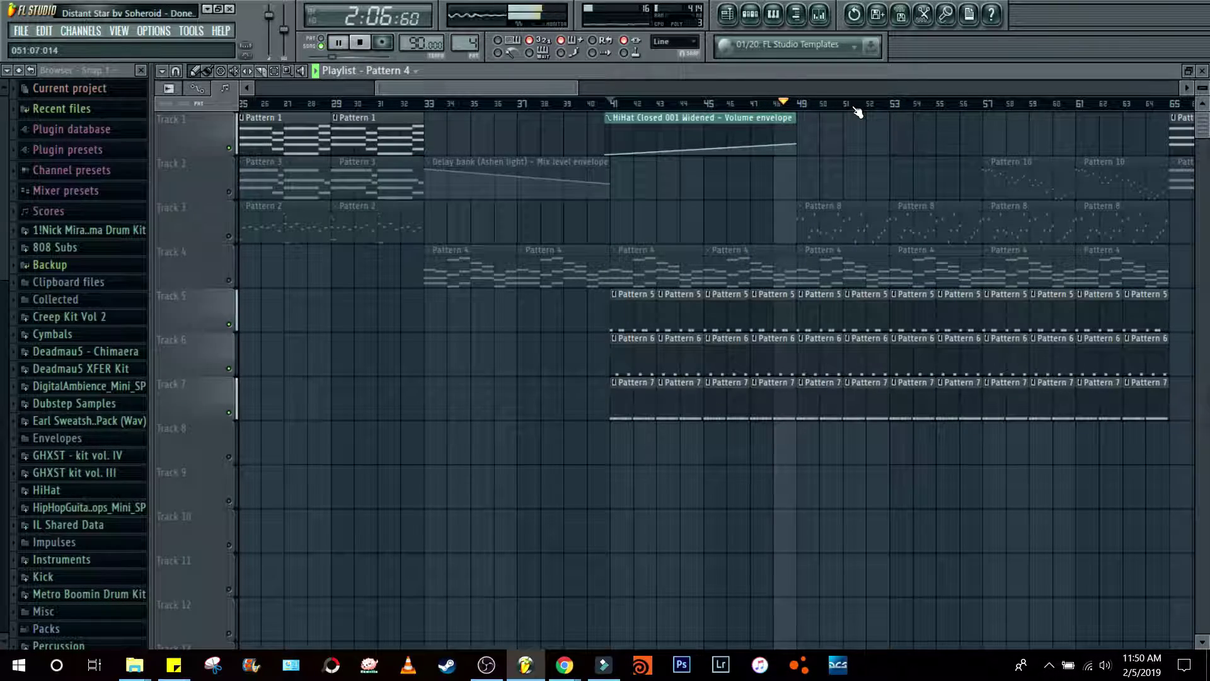
key(space)
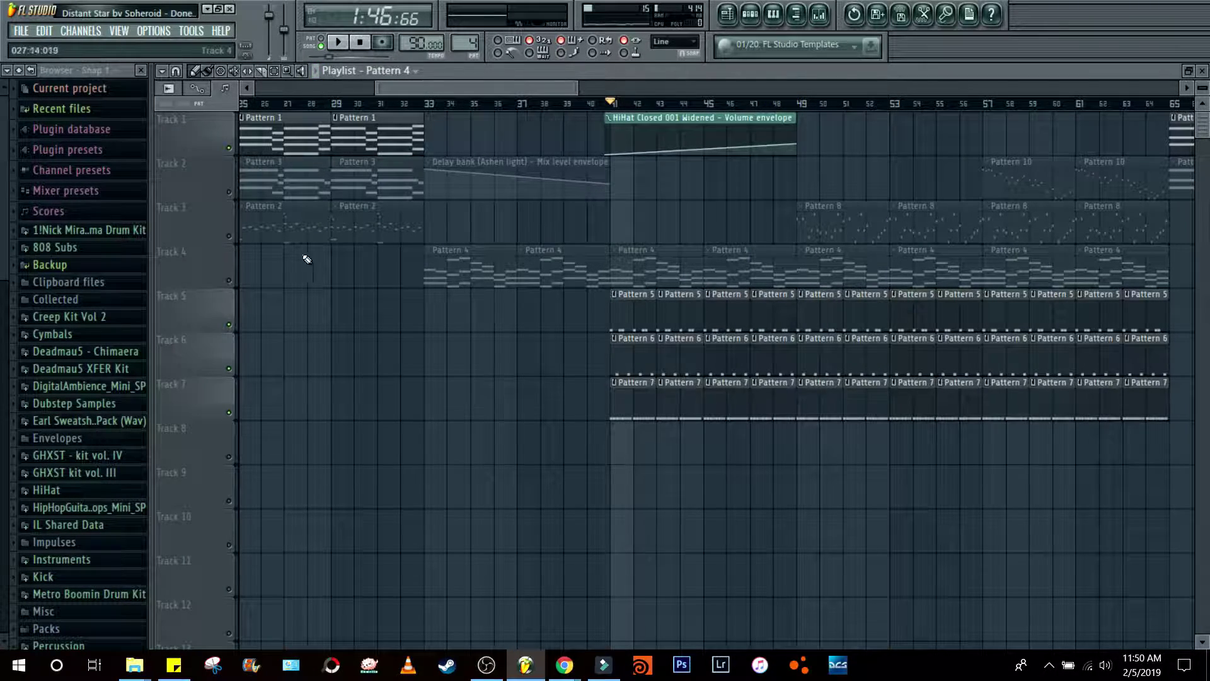
right_click(230, 278)
right_click(230, 278)
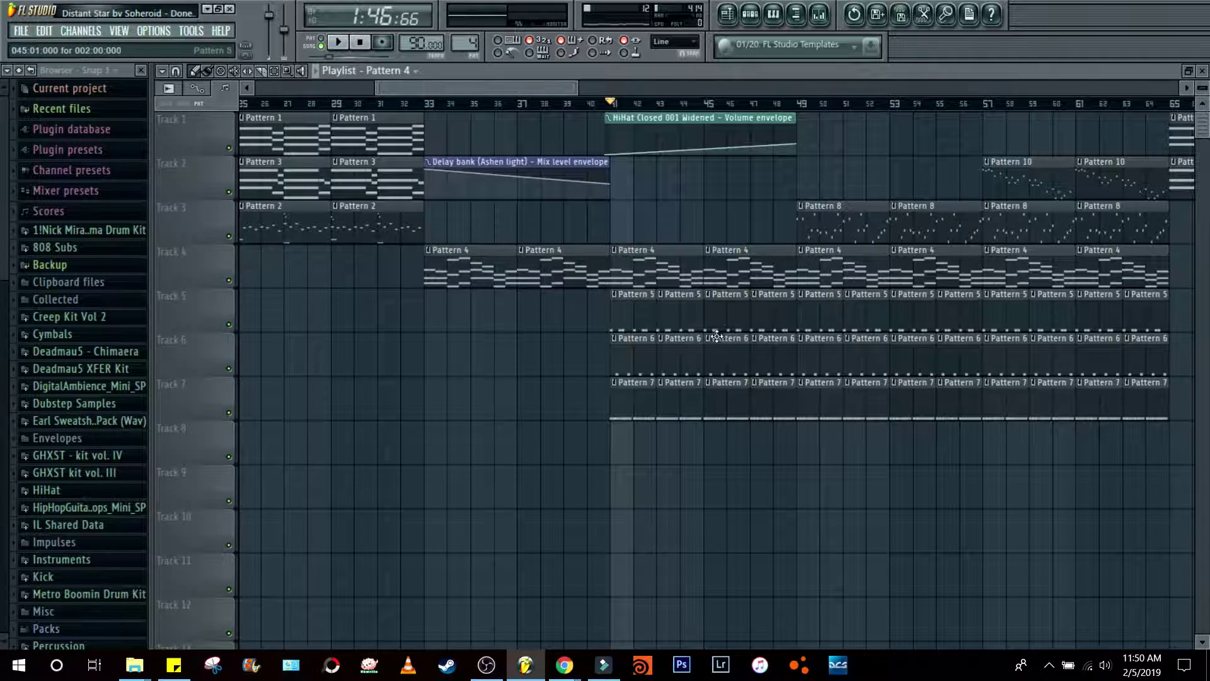
Step: Examine the MB Kick (10) notes of Pattern 5 in the piano roll and play the pattern alone
click(750, 14)
scroll(627, 87, down, 1)
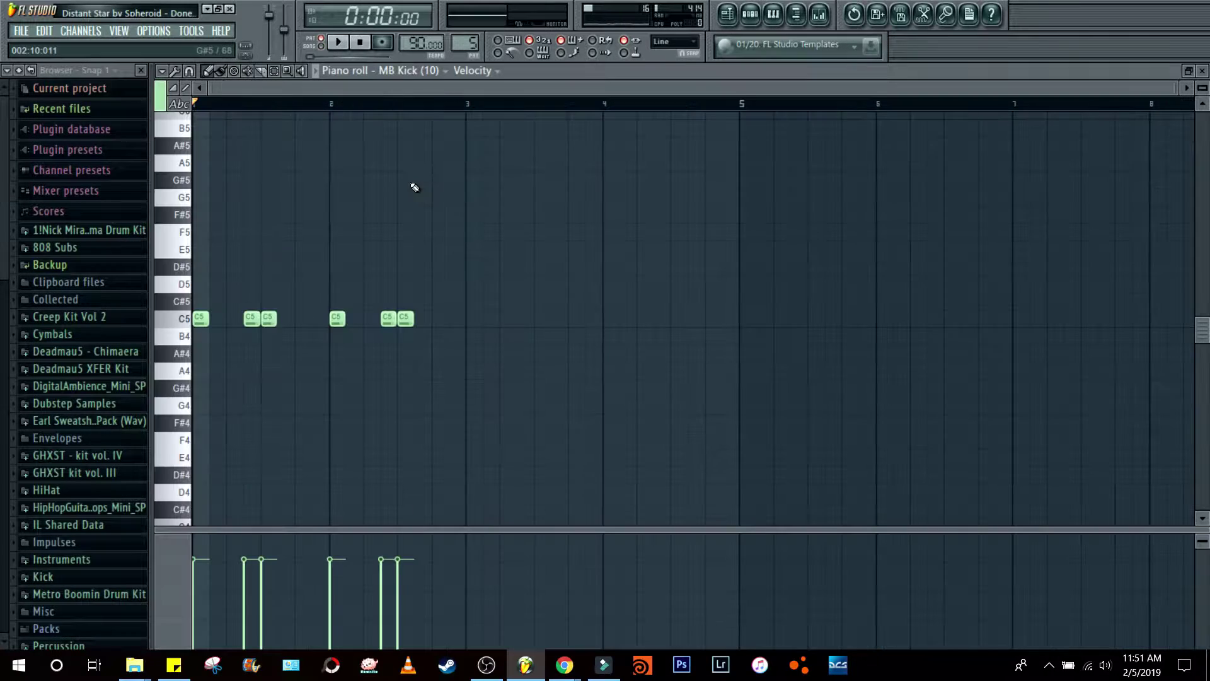
key(space)
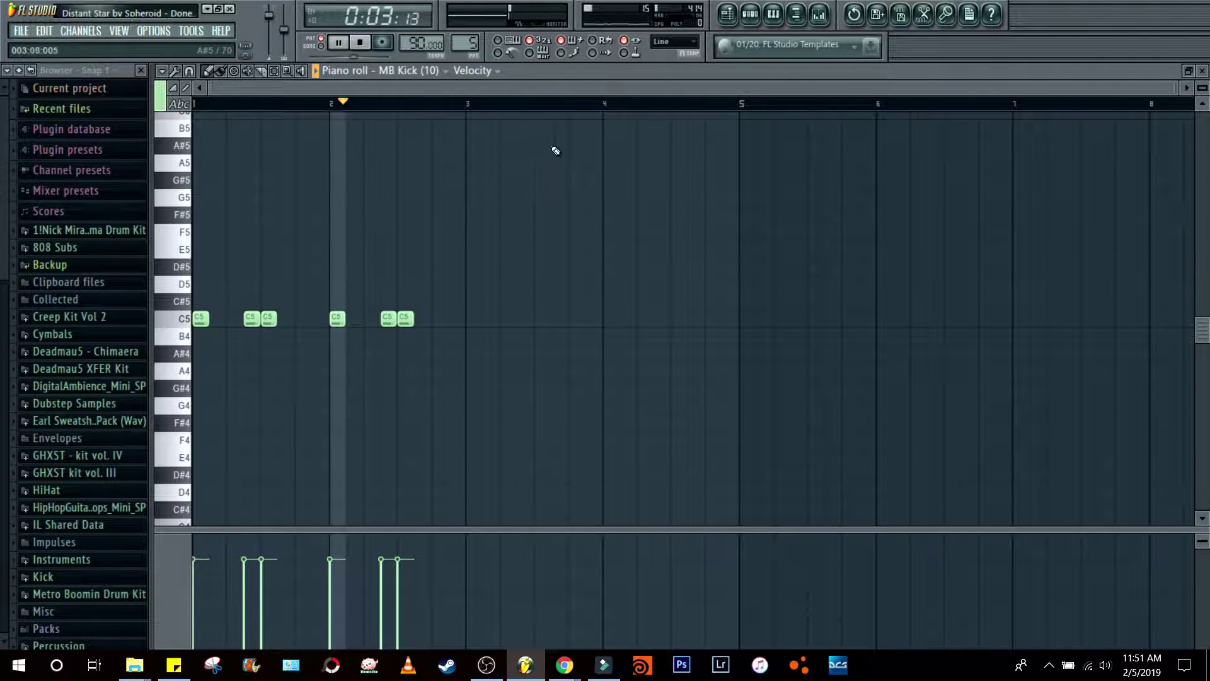
key(space)
Step: Switch to Pattern 6 in the channel rack, play its clap part, and check the Clap 015 channel settings
click(750, 14)
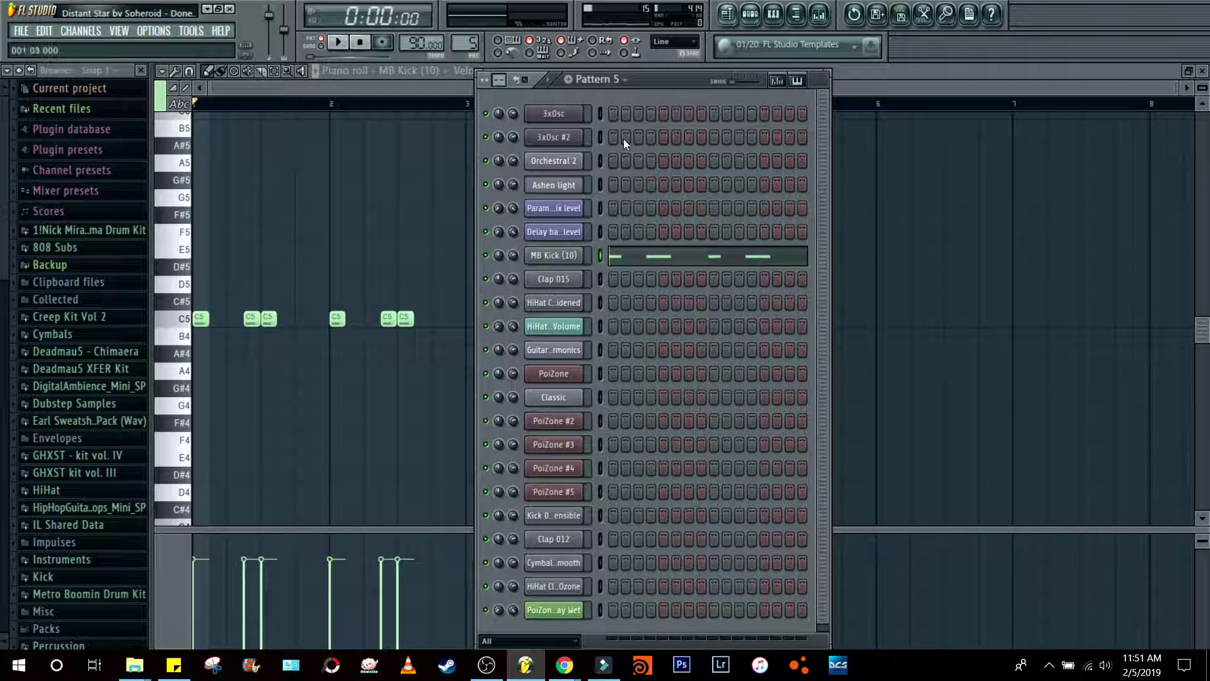
scroll(614, 89, down, 1)
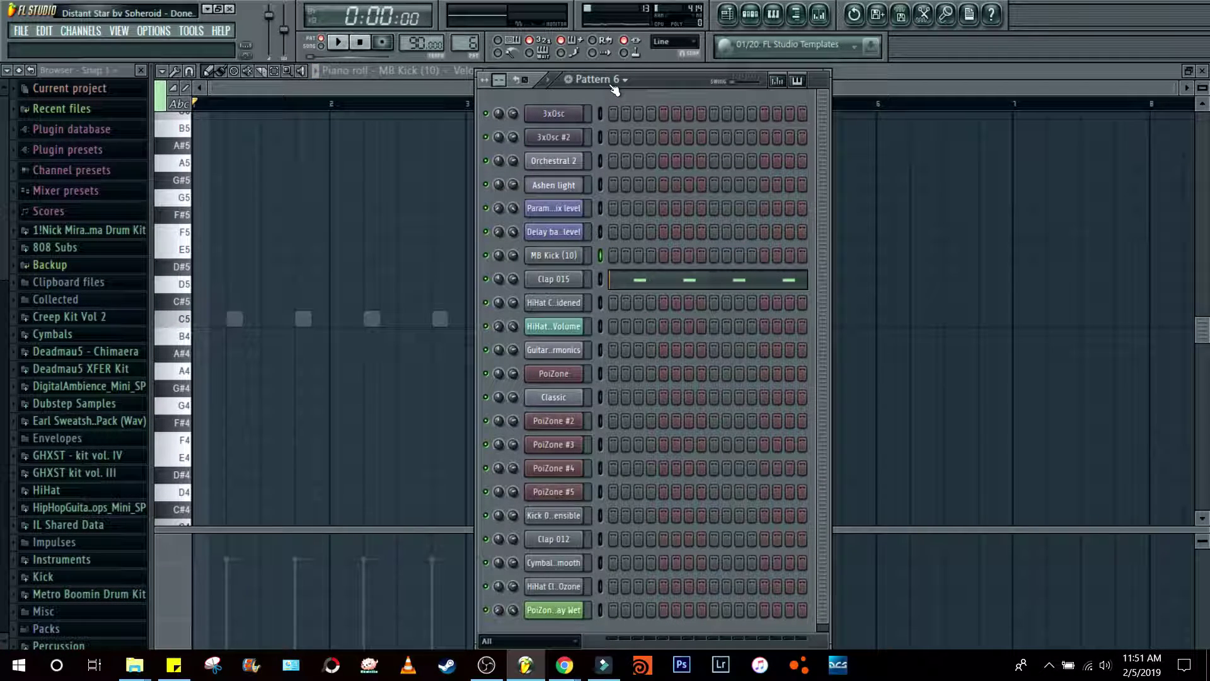
key(space)
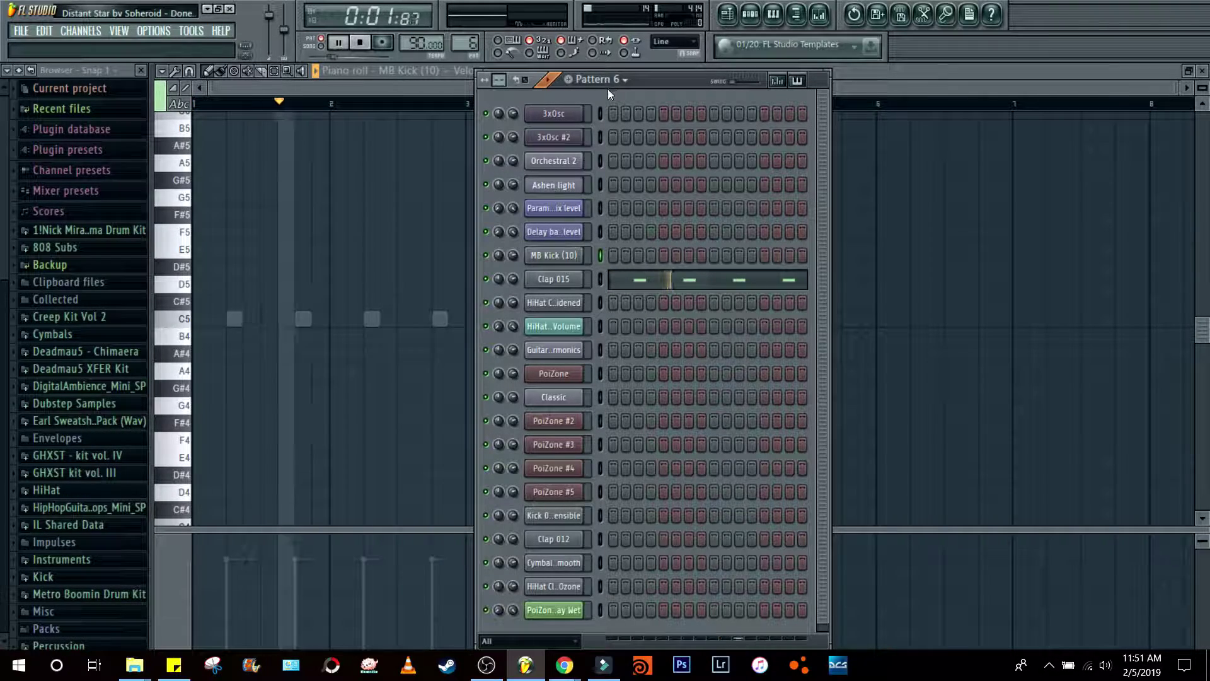
click(601, 252)
key(space)
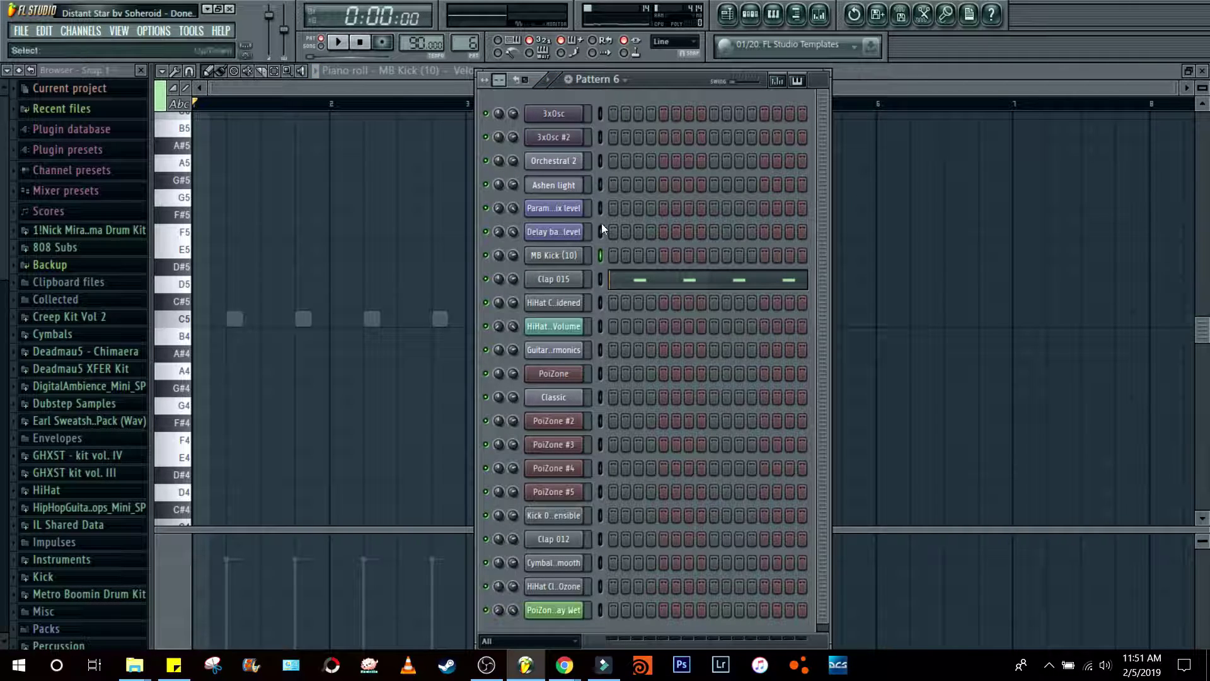
click(554, 282)
click(554, 280)
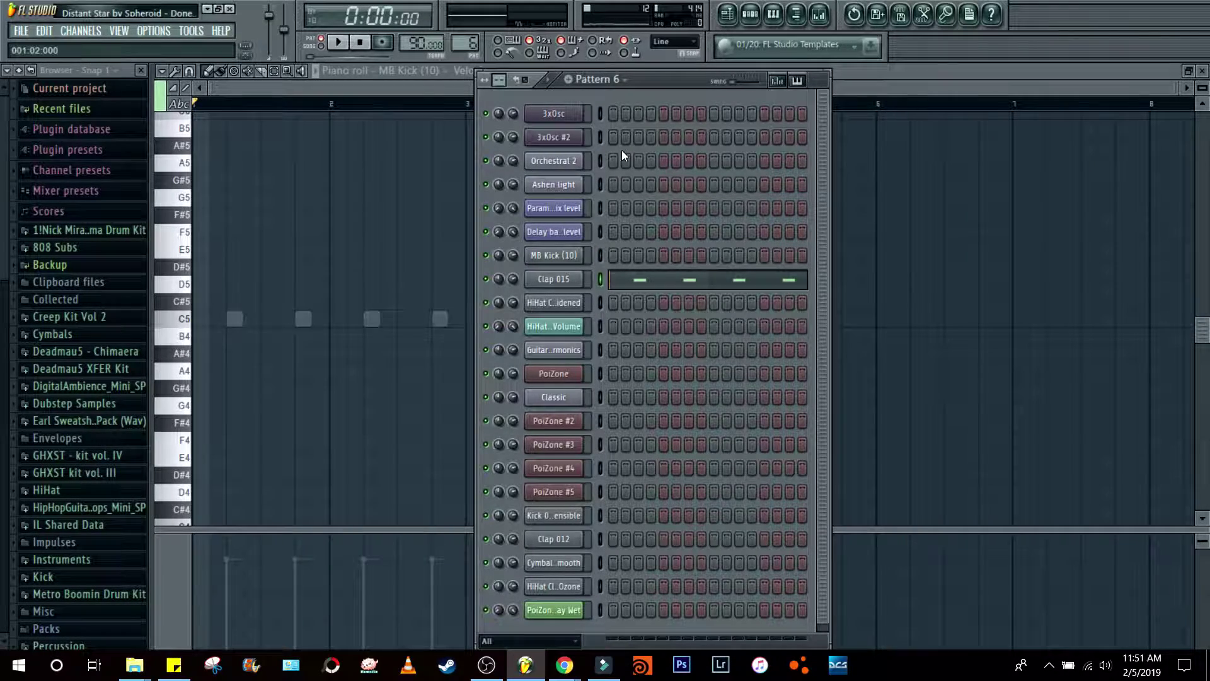
Step: Examine and play the HiHat Closed 001 Widened notes of Pattern 7 in the piano roll, and show the channel rack
scroll(620, 85, up, 1)
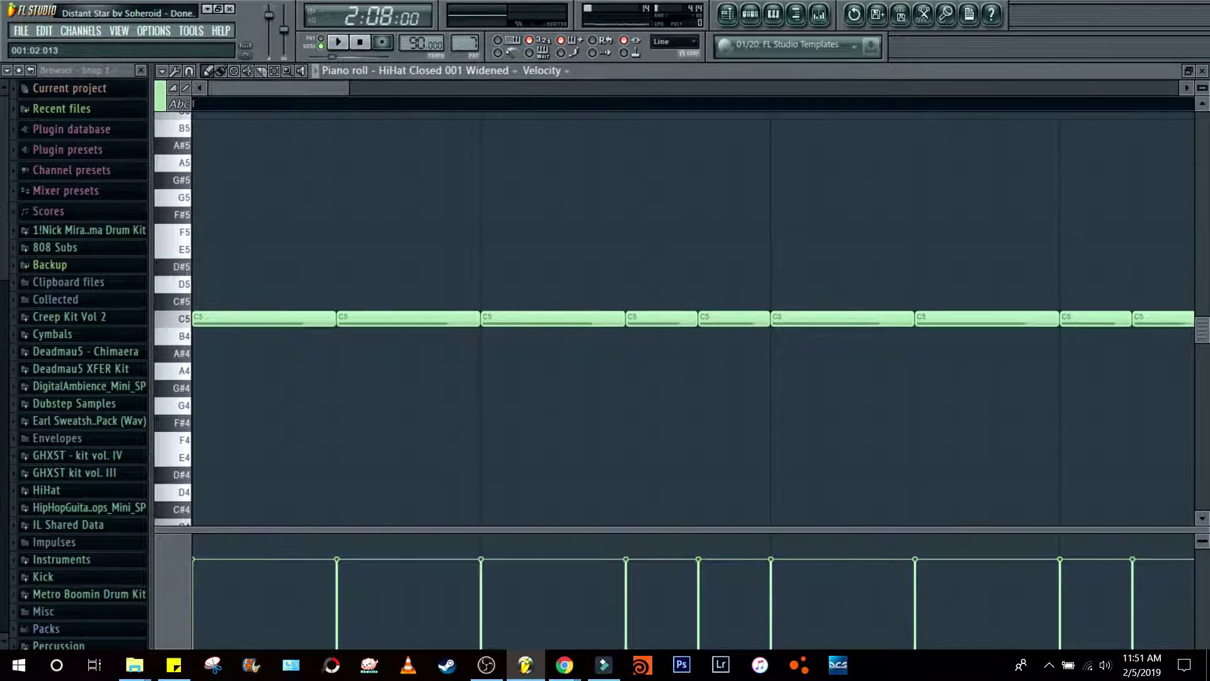
key(space)
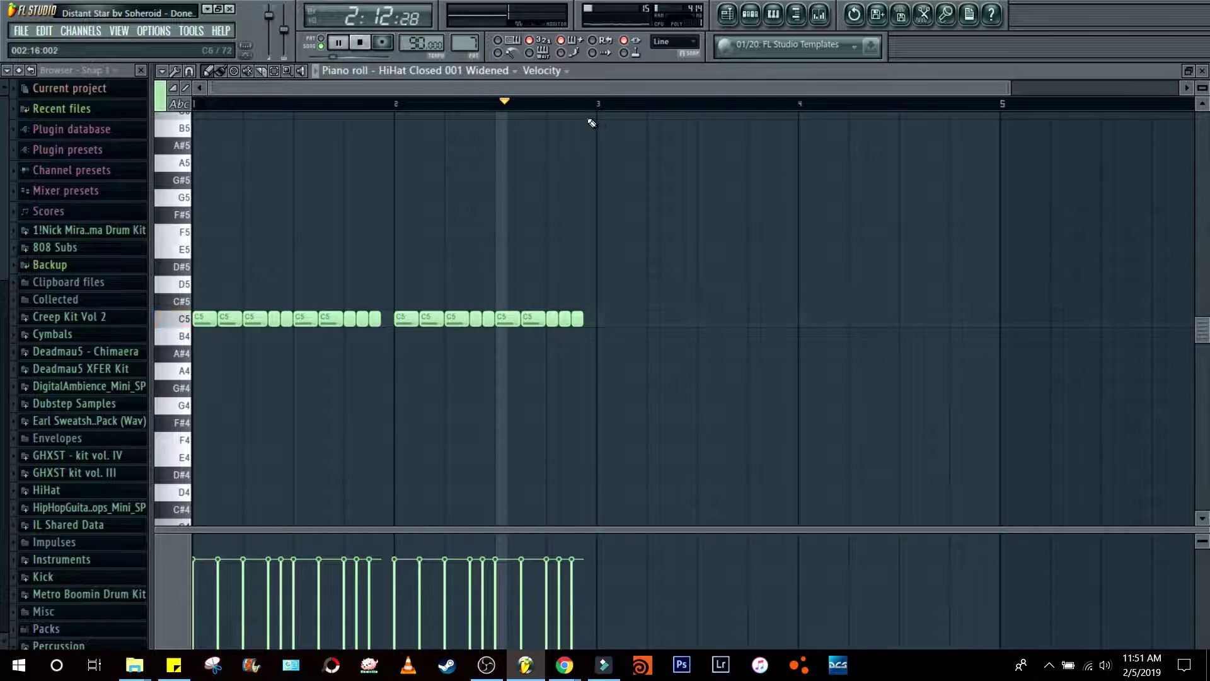
key(space)
click(751, 16)
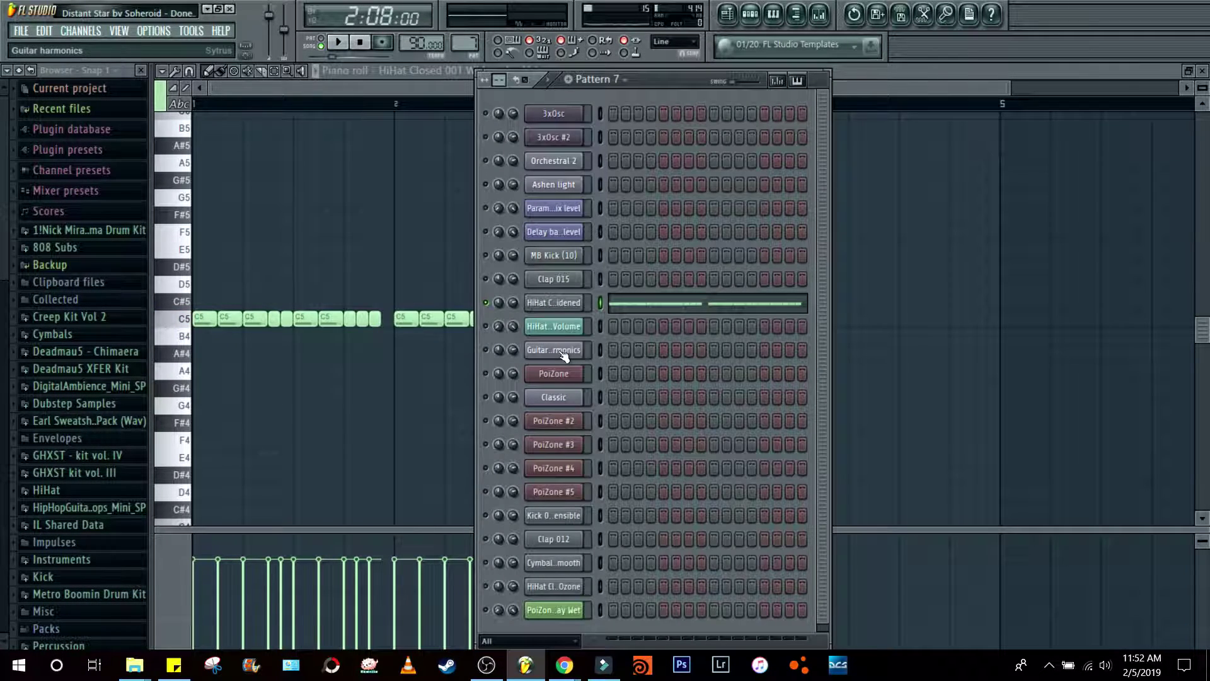
Step: Display the note pan values of the HiHat Closed 001 Widened part in the piano roll
key(F6)
click(542, 71)
click(567, 102)
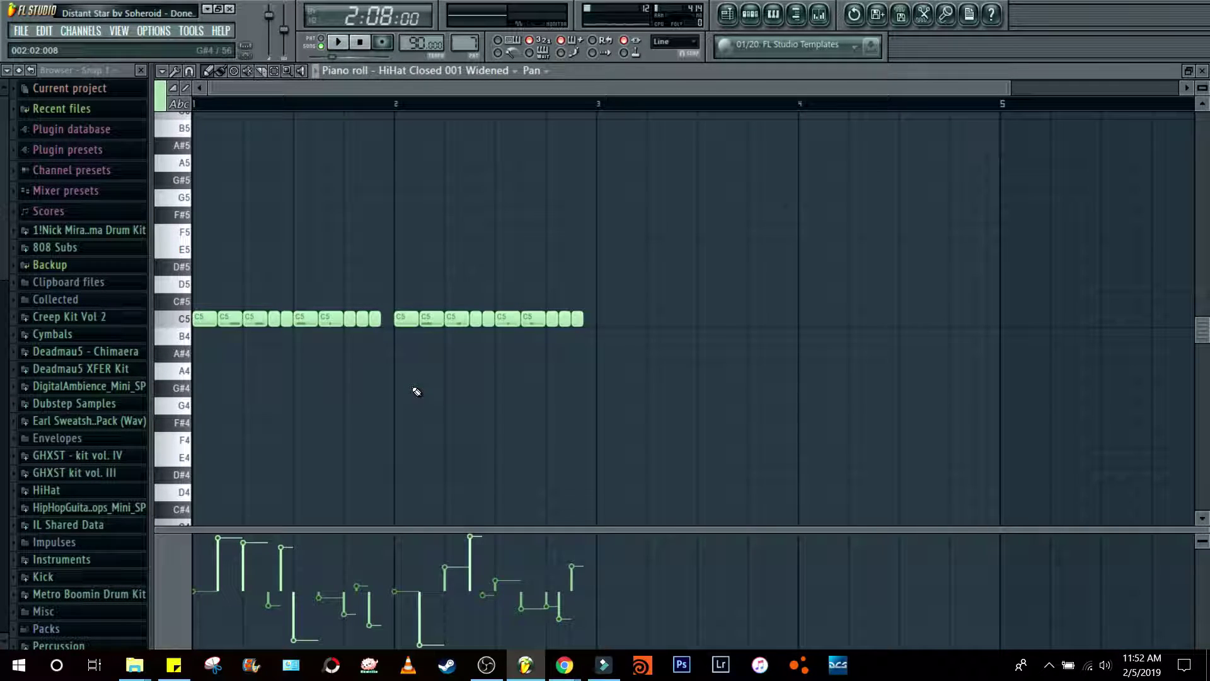
Step: Solo track 3 in the playlist and play its Pattern 8 clips from bar 49
scroll(760, 107, up, 2)
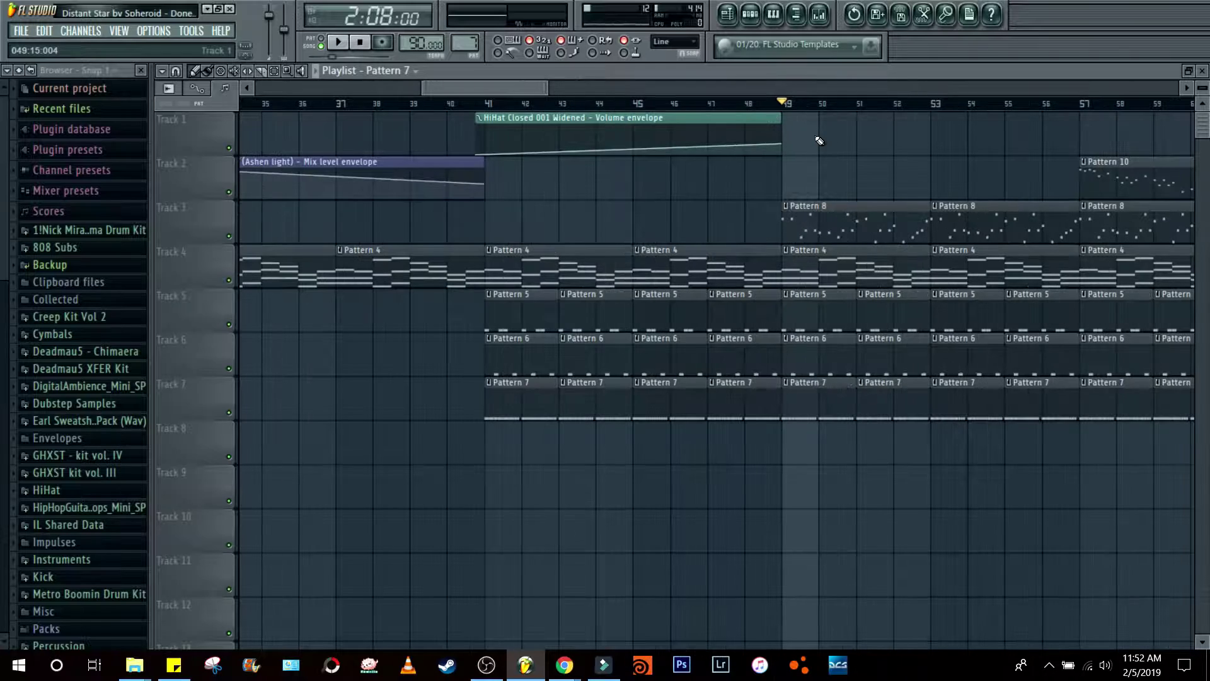
right_click(230, 237)
key(space)
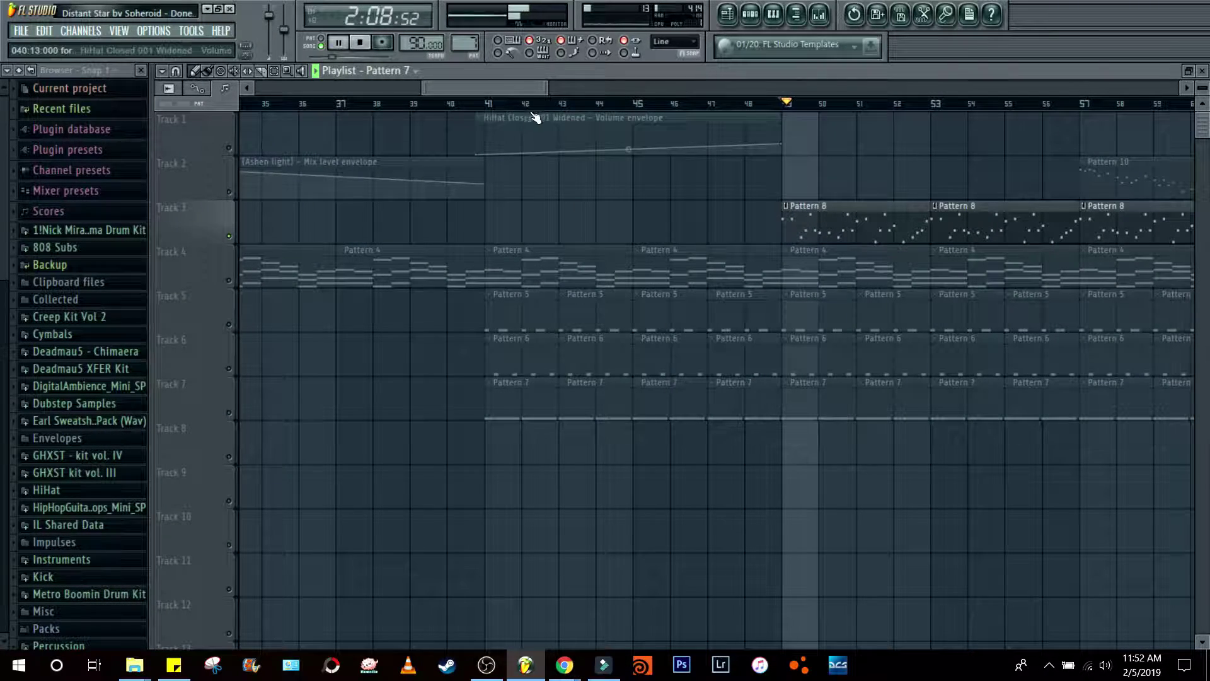
drag(530, 95, 561, 94)
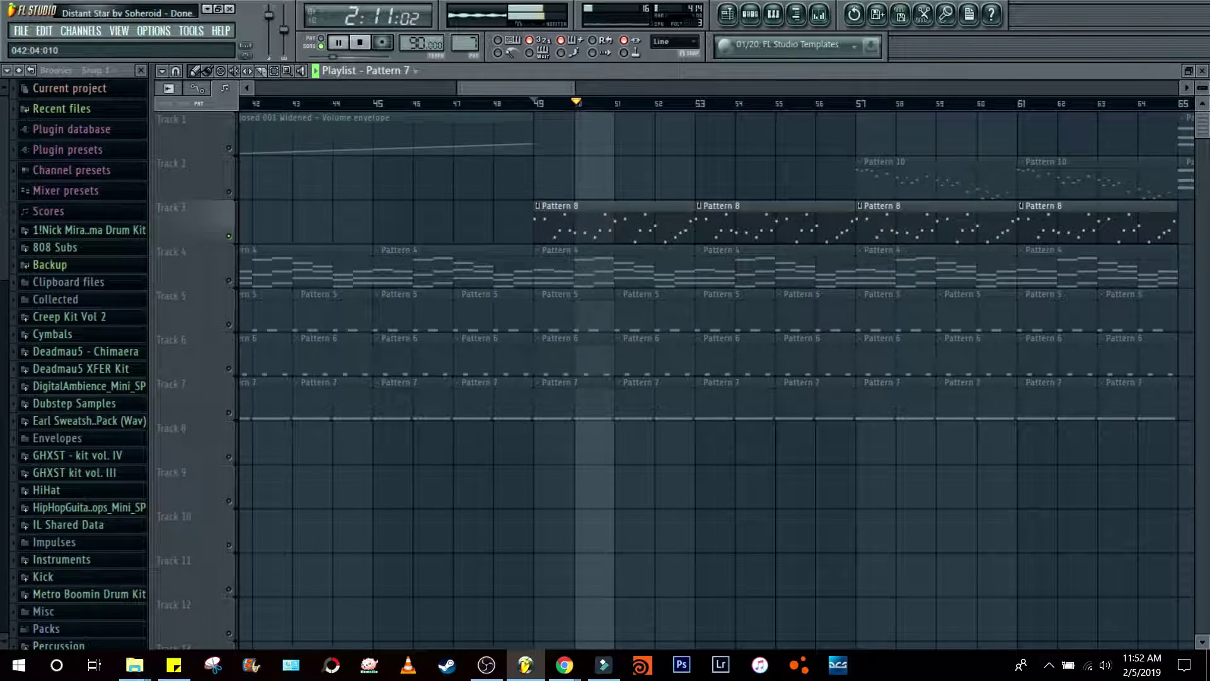
Step: Examine the Guitar harmonics notes of Pattern 8 in the piano roll during playback, and stop it
double_click(635, 216)
scroll(545, 113, down, 5)
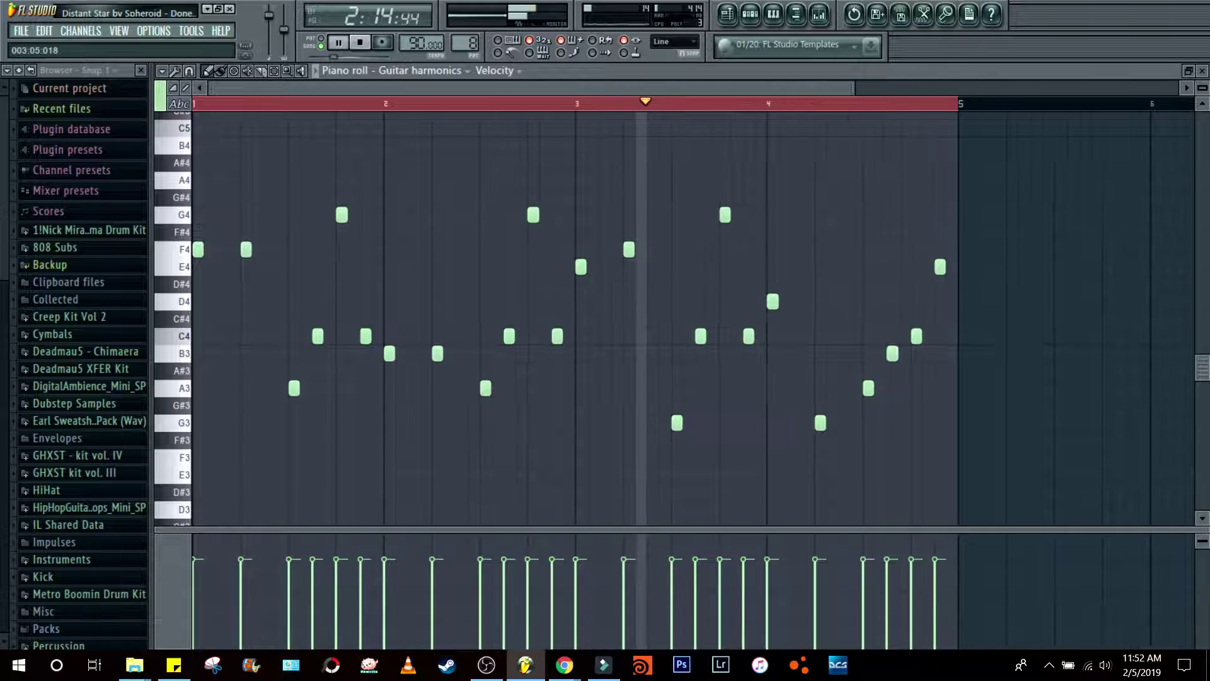
drag(538, 92, 539, 92)
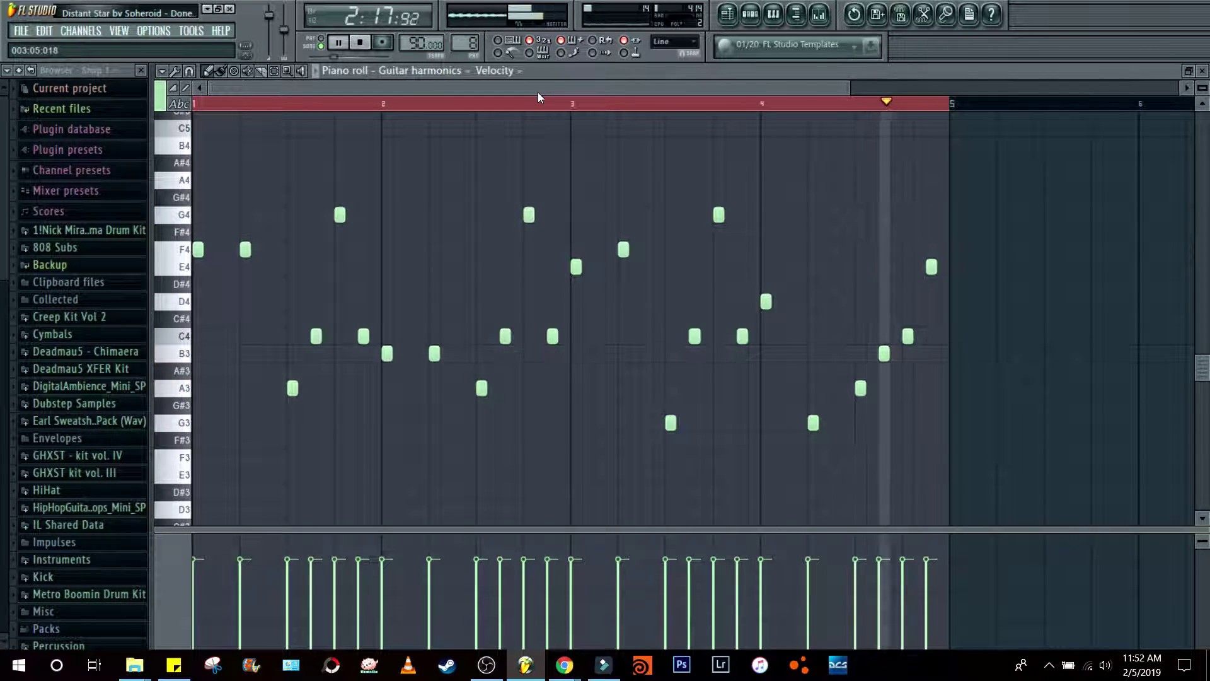
key(space)
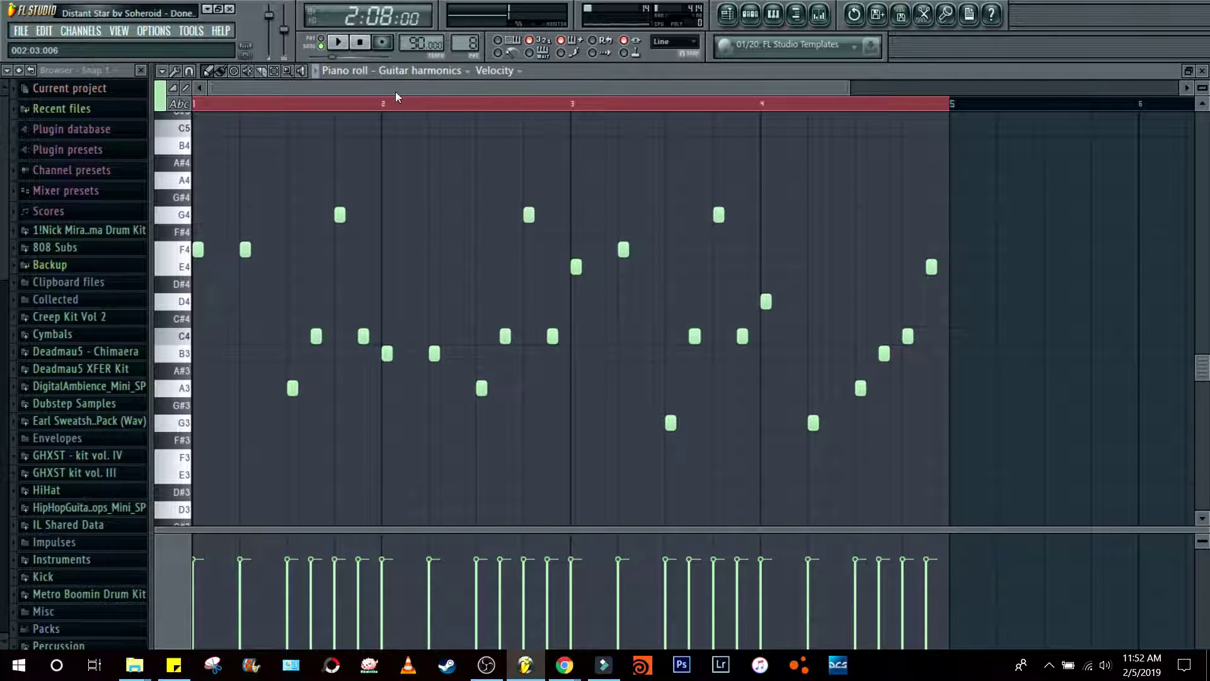
Step: Examine the Sytrus instrument settings of the Guitar harmonics channel and close them together with the channel rack
click(760, 21)
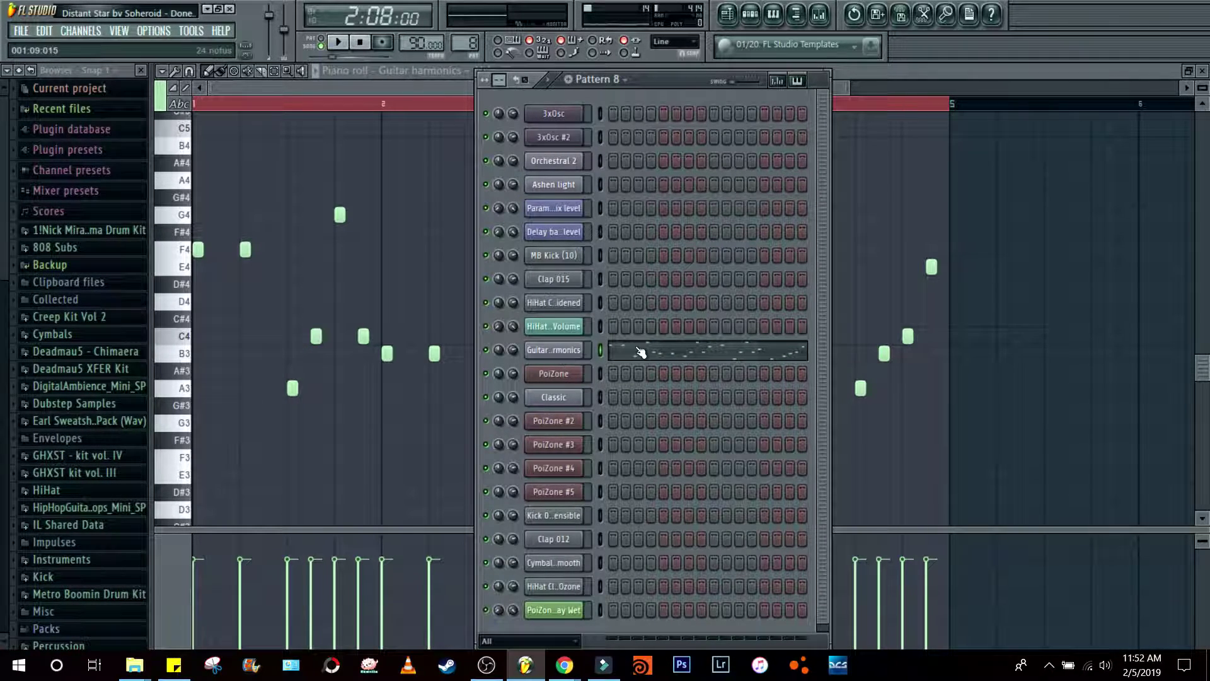
click(554, 350)
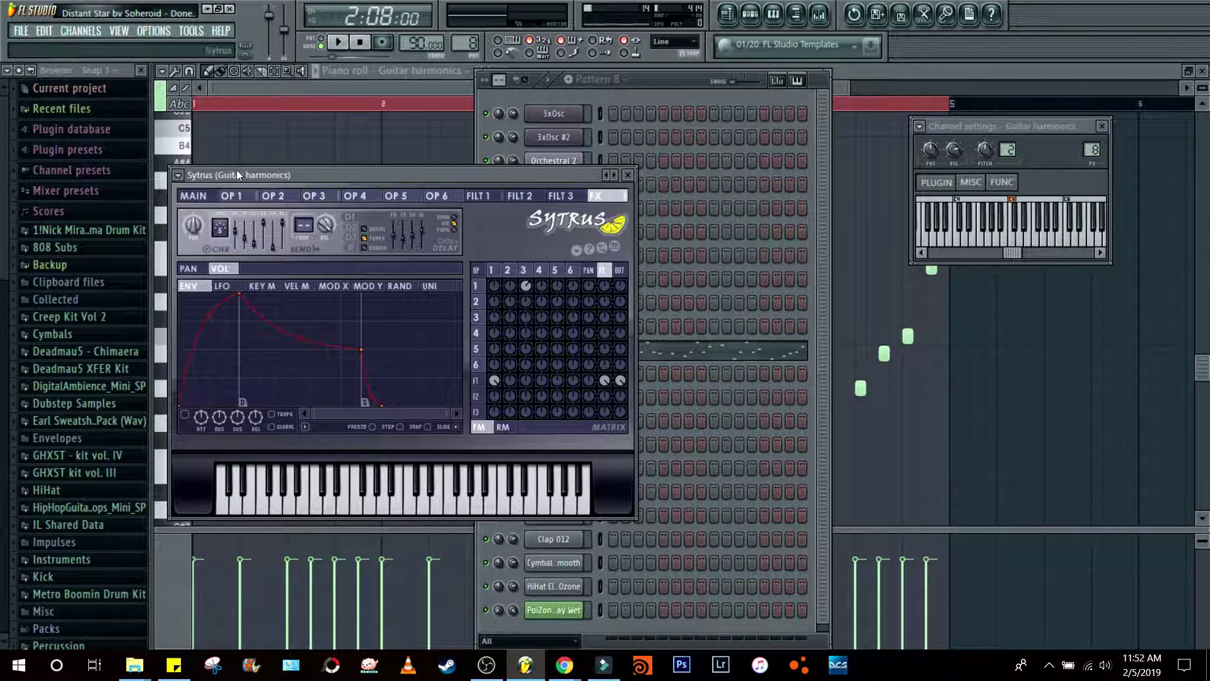
click(628, 176)
click(880, 68)
Step: Examine the Fruity Parametric EQ 2 curve on the Guitar harmonics mixer track and return to the playlist
click(818, 15)
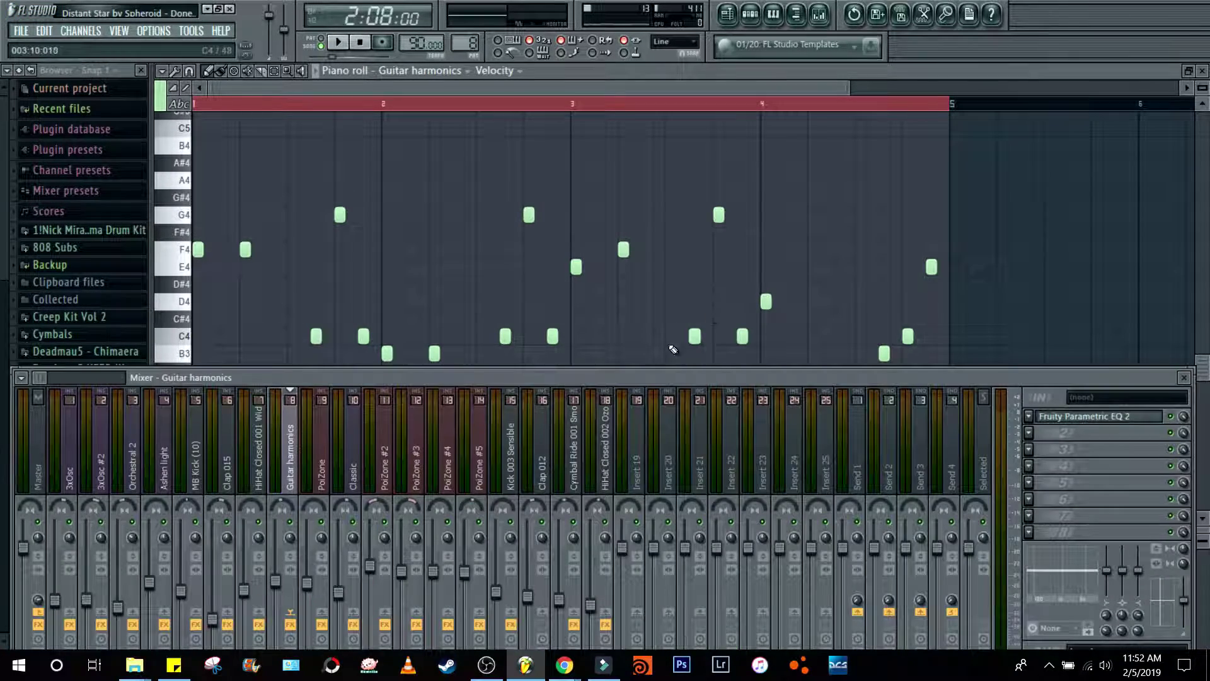
click(1027, 419)
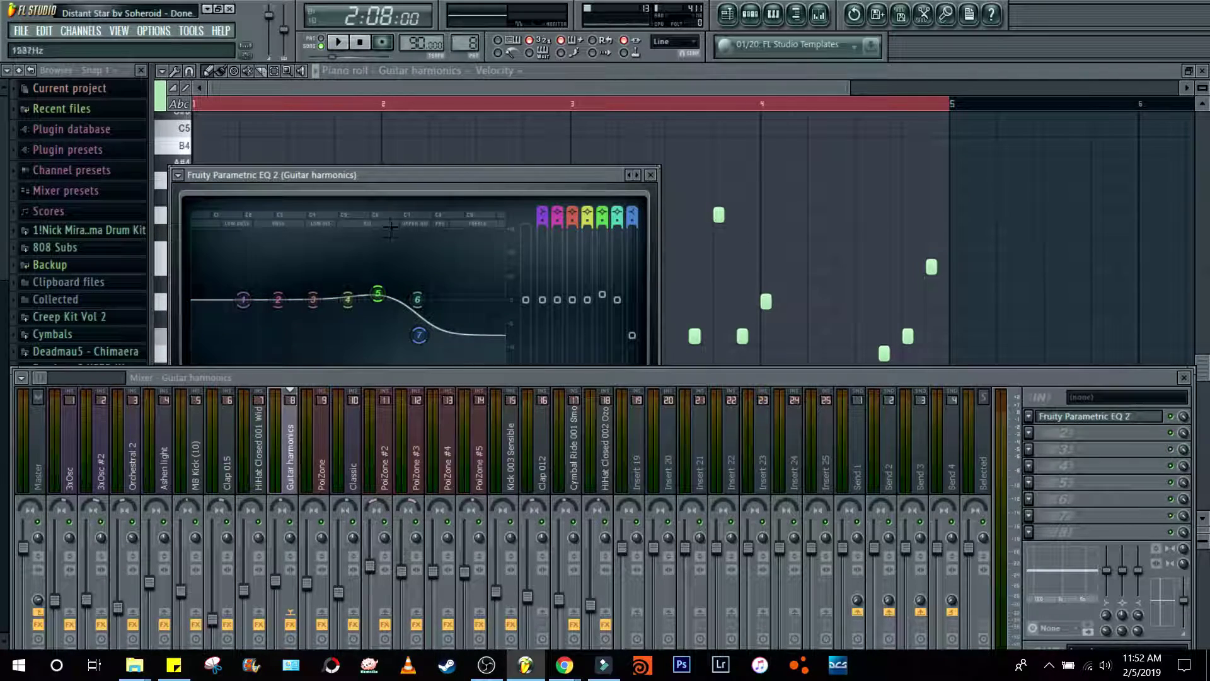
click(651, 175)
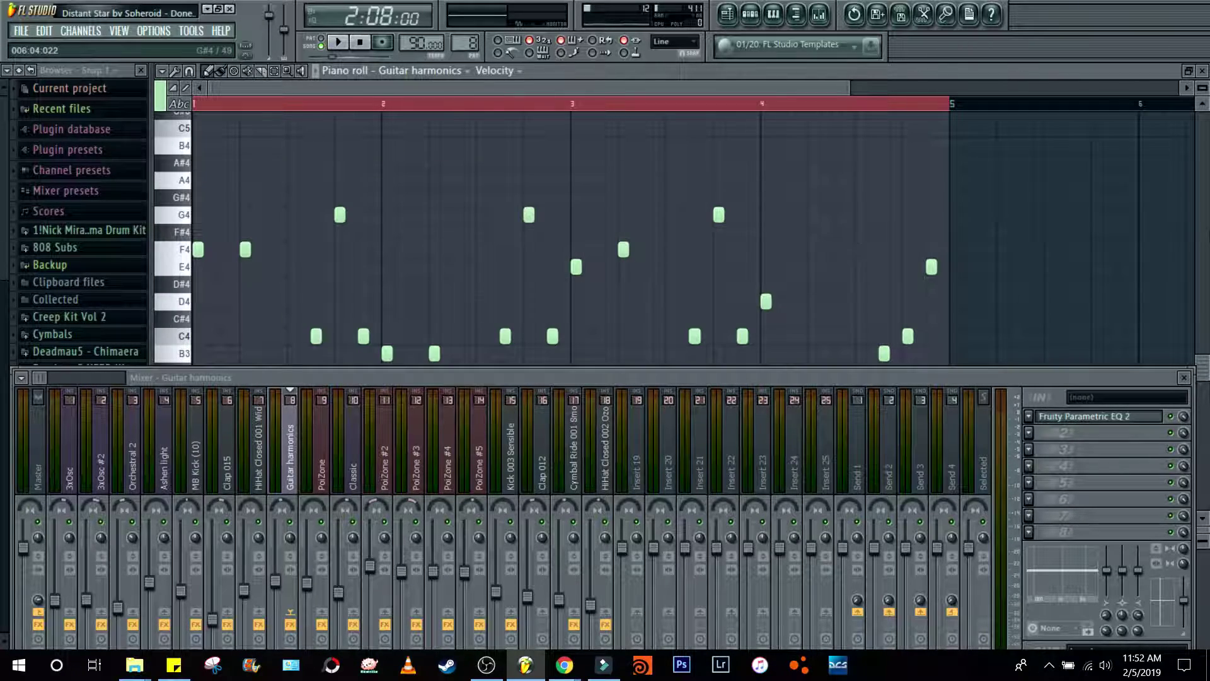
click(1204, 70)
click(607, 73)
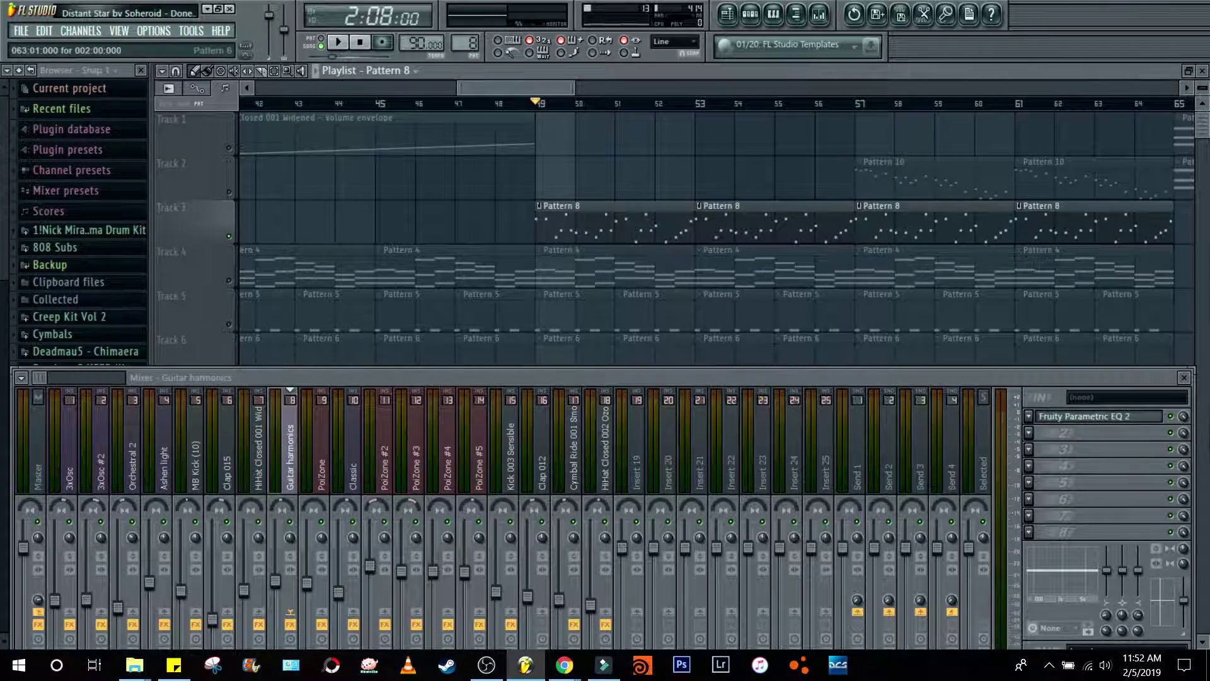
click(1185, 378)
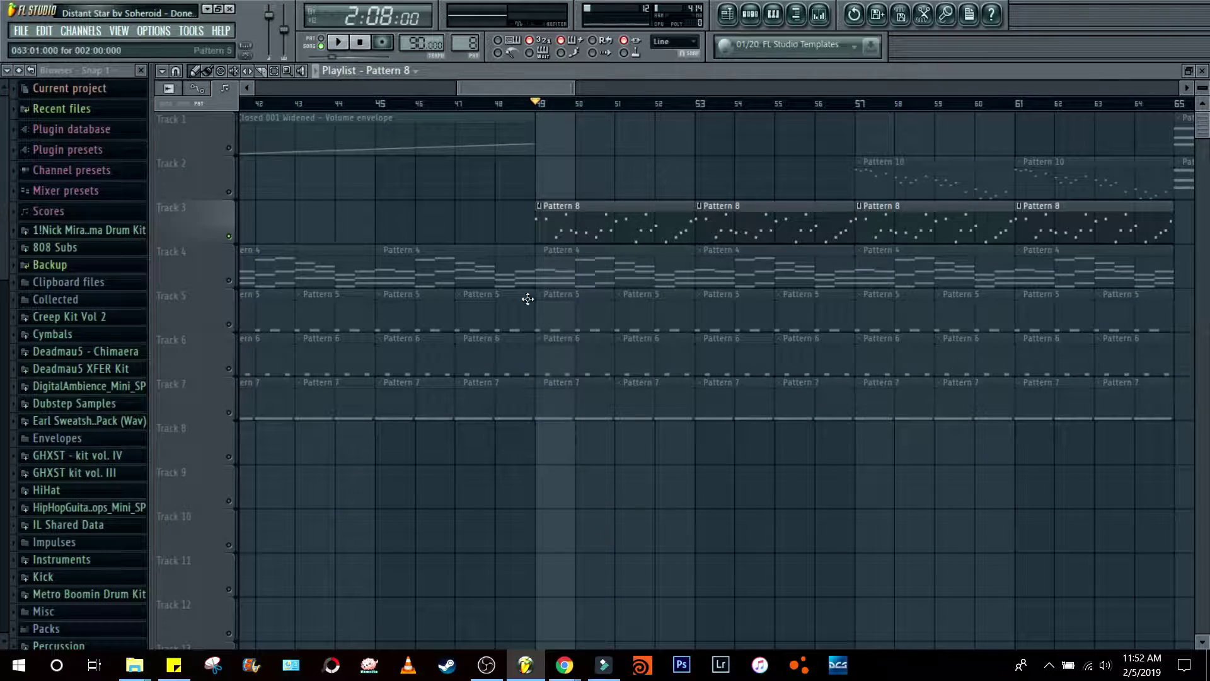
Step: Unsolo track 3 and play the full arrangement from bar 49 with all tracks active
right_click(230, 281)
right_click(230, 281)
key(space)
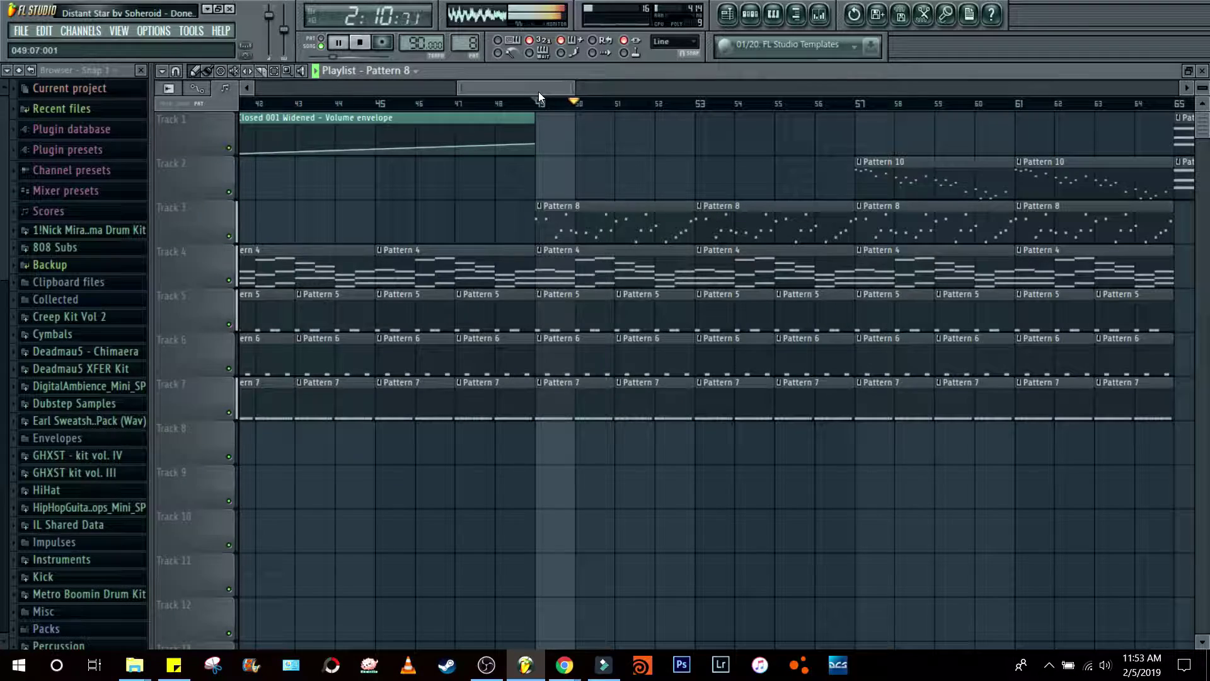
drag(538, 92, 557, 88)
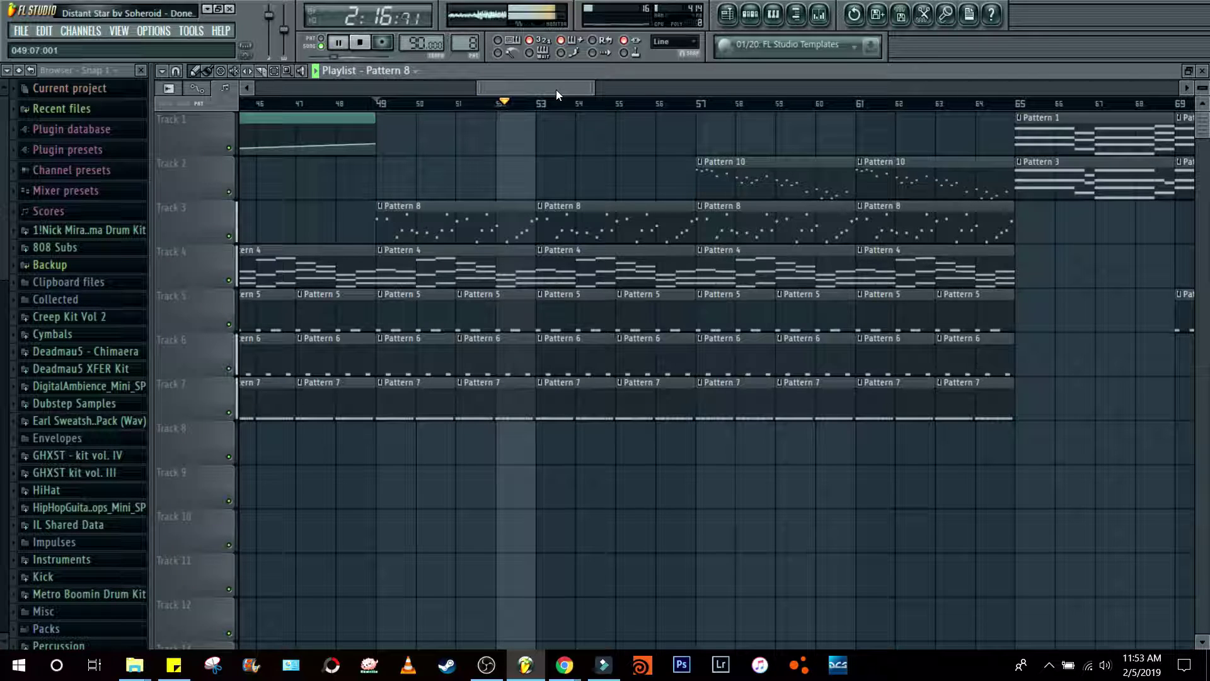
key(space)
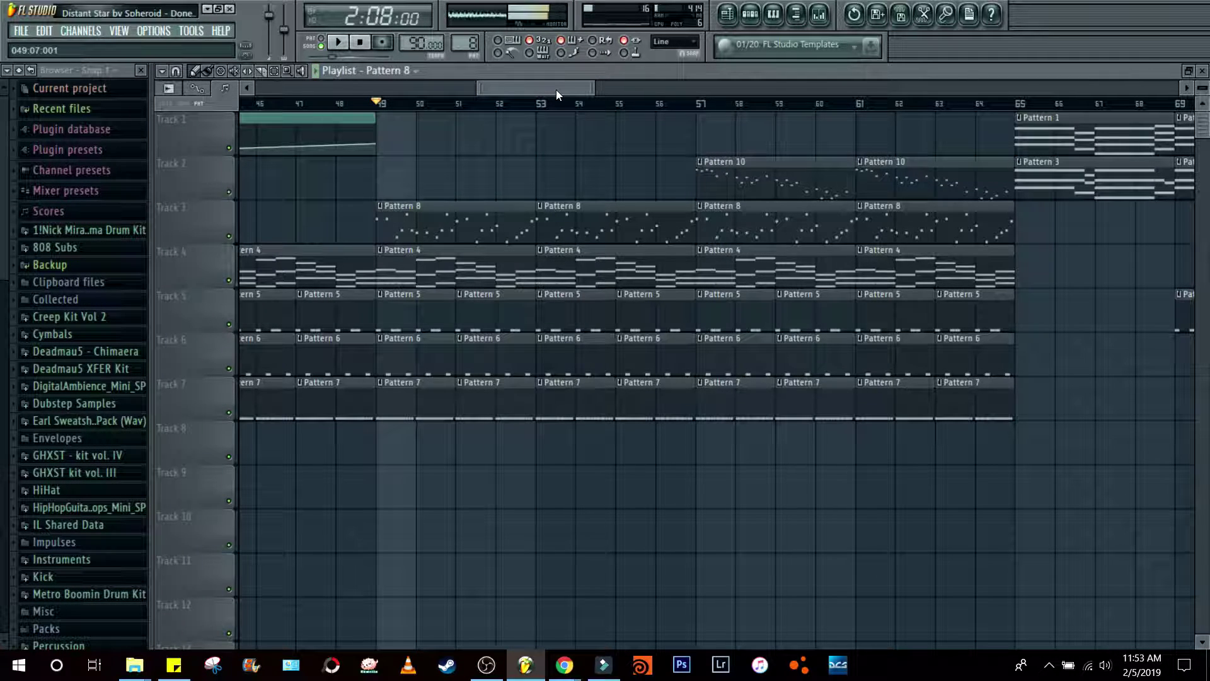
Step: Solo track 2 from bar 57 and examine the Classic notes of Pattern 10 in the piano roll during playback
click(700, 104)
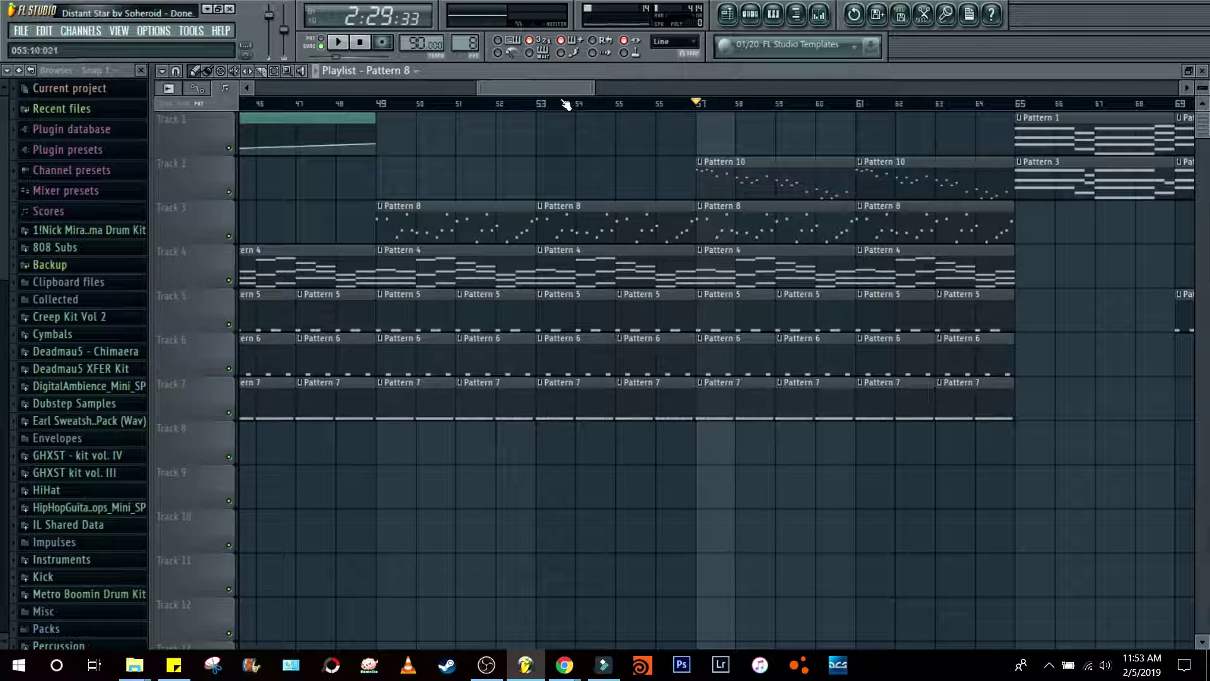
scroll(349, 182, up, 2)
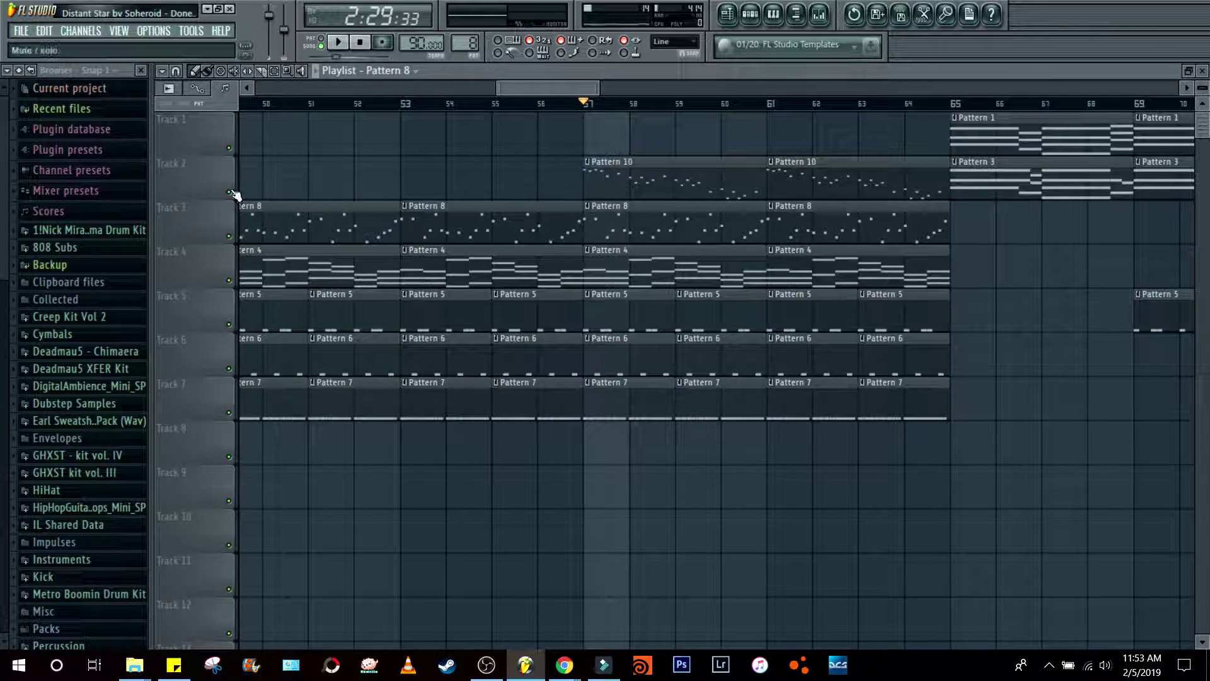
right_click(230, 192)
key(space)
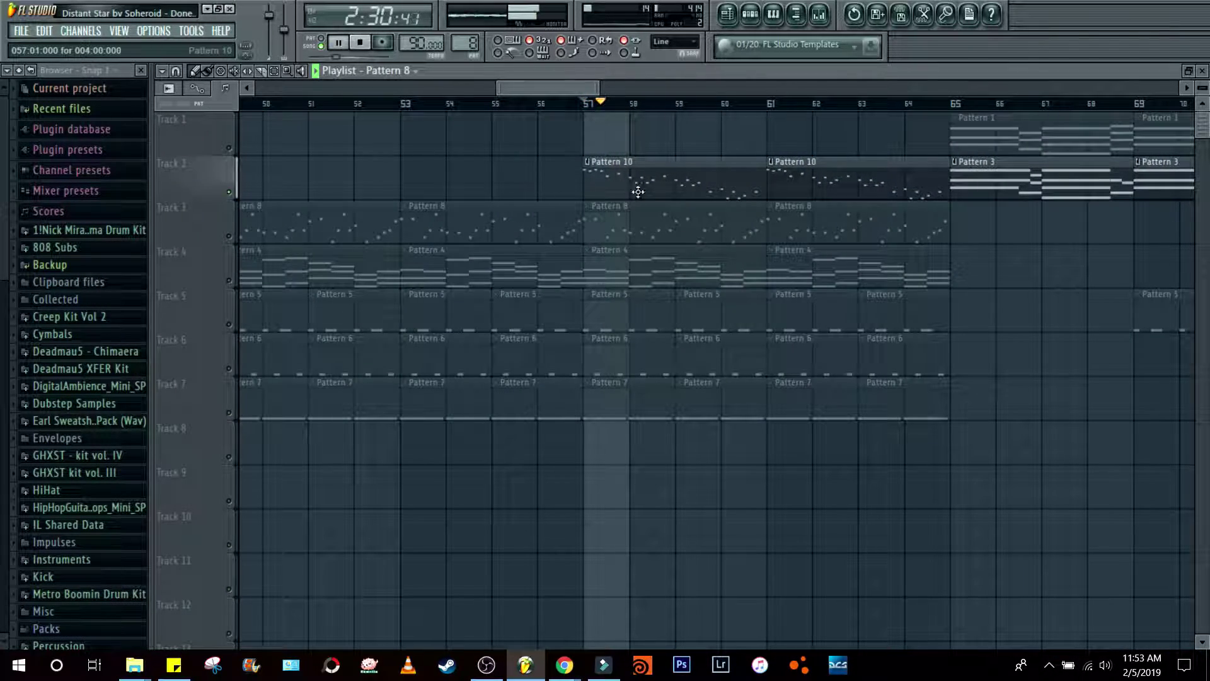
double_click(648, 186)
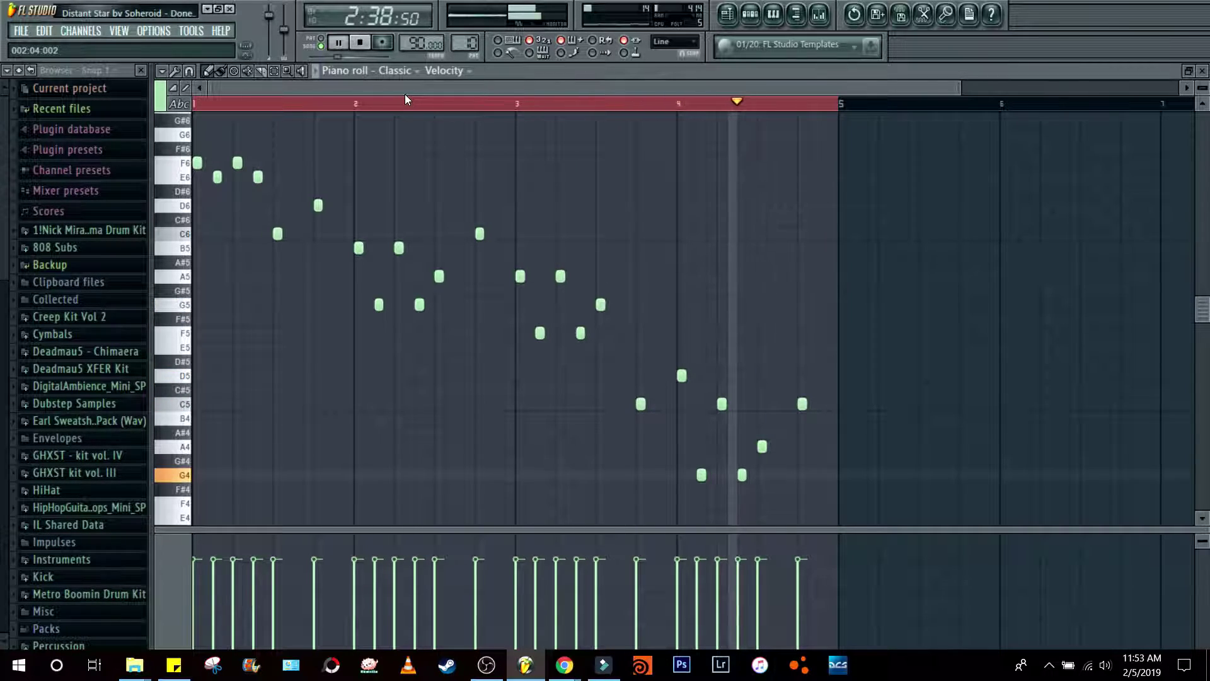
key(space)
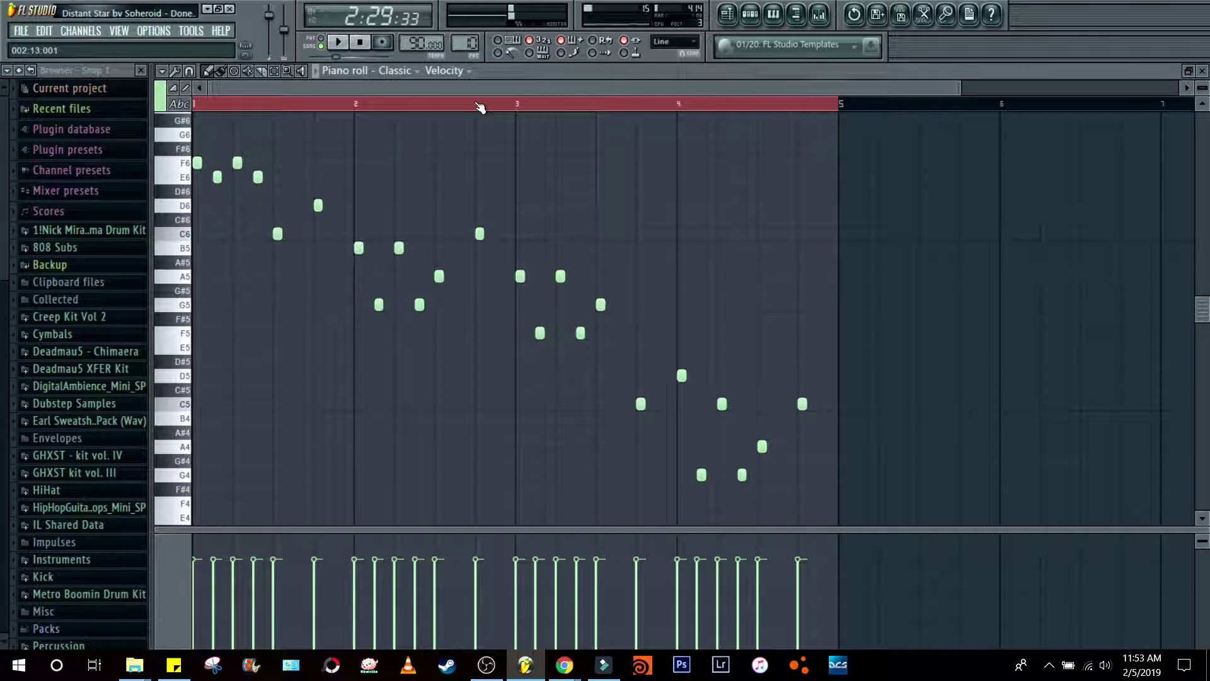
Step: Examine the Sytrus instrument settings of the Classic channel and return to the playlist
click(750, 13)
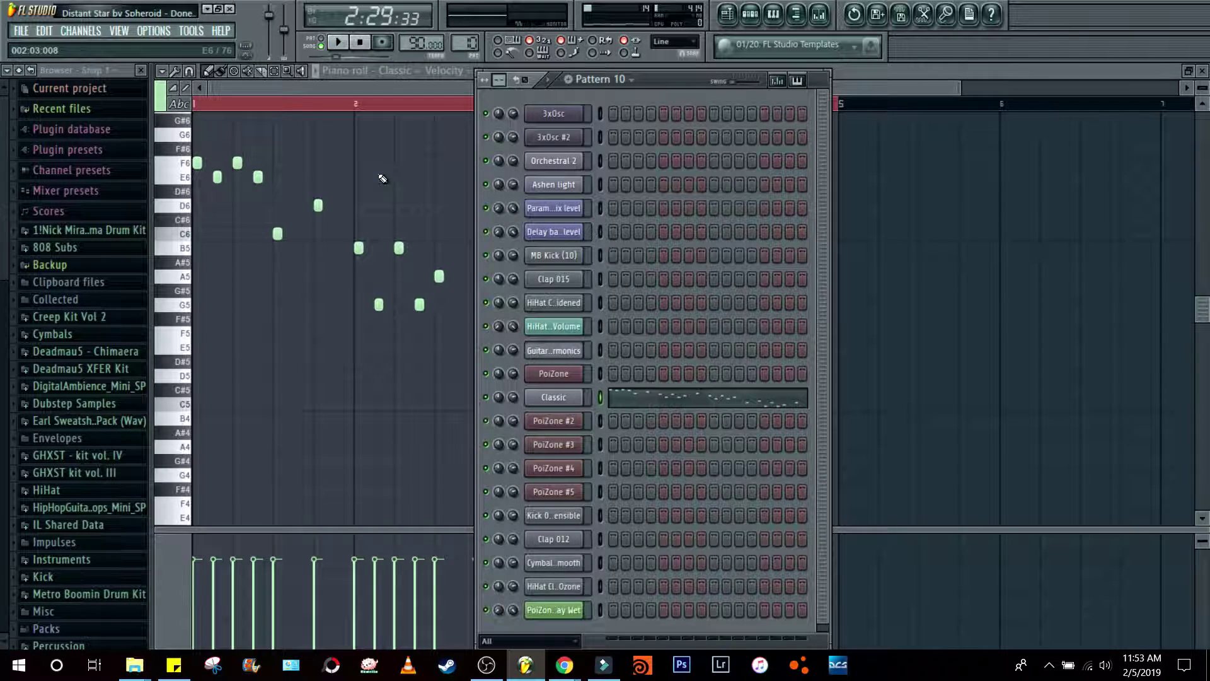
click(558, 398)
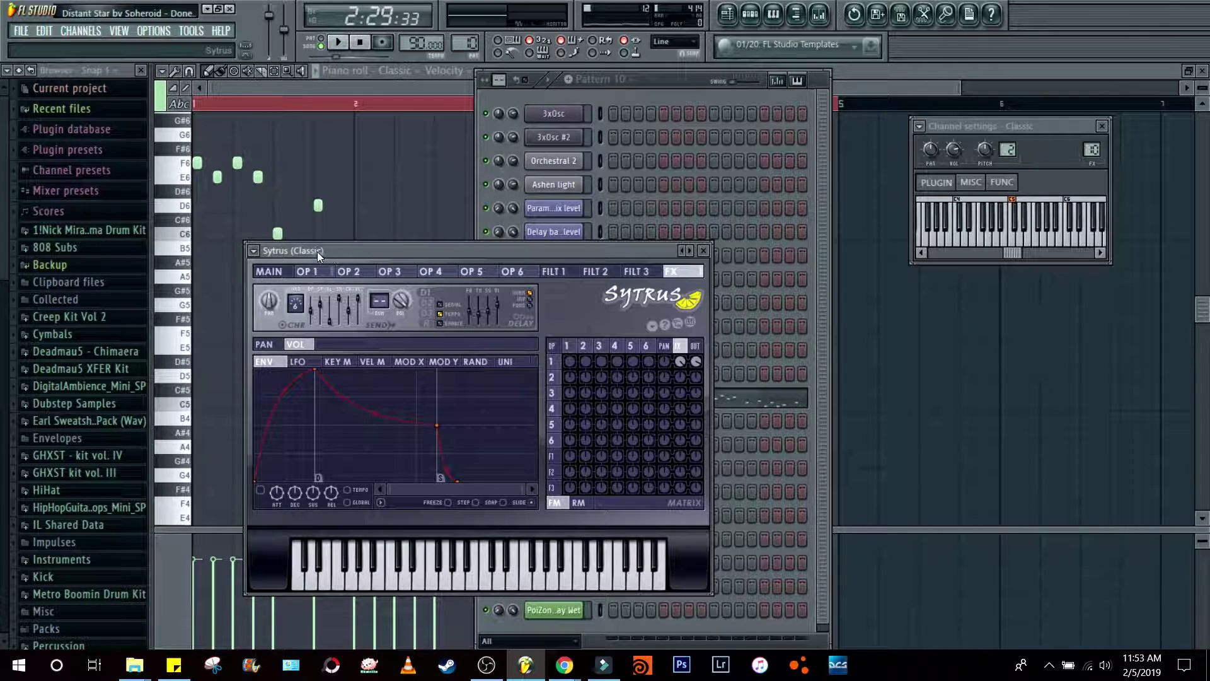
click(703, 251)
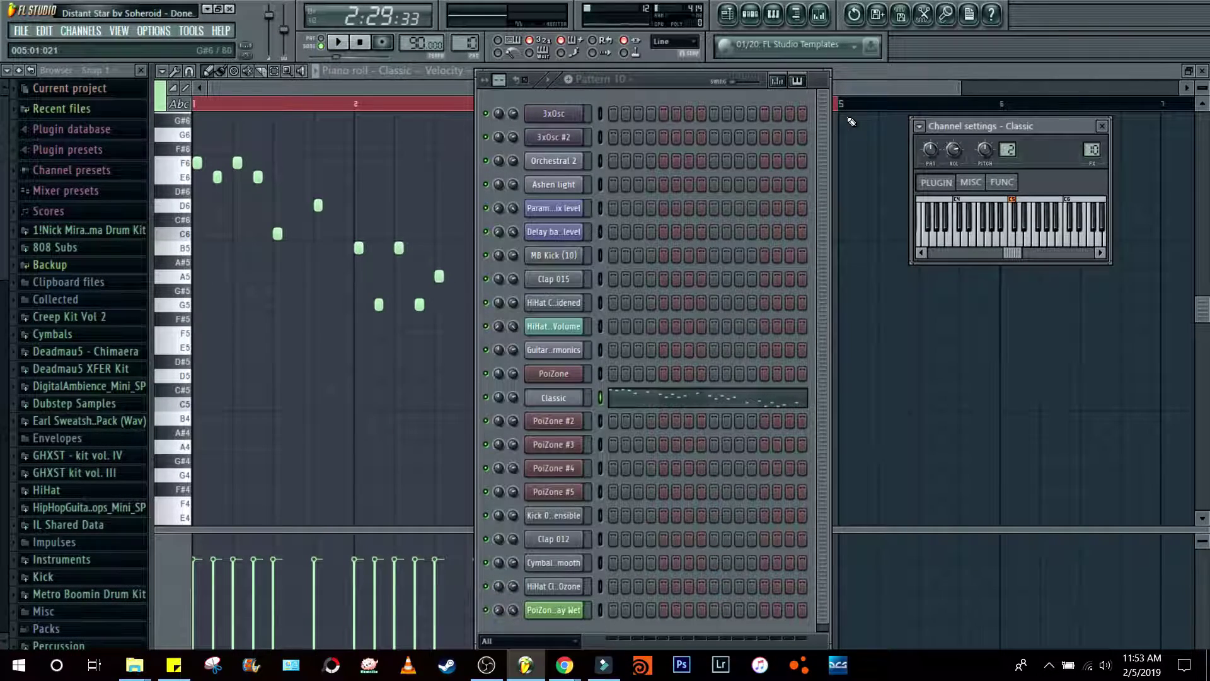
click(881, 88)
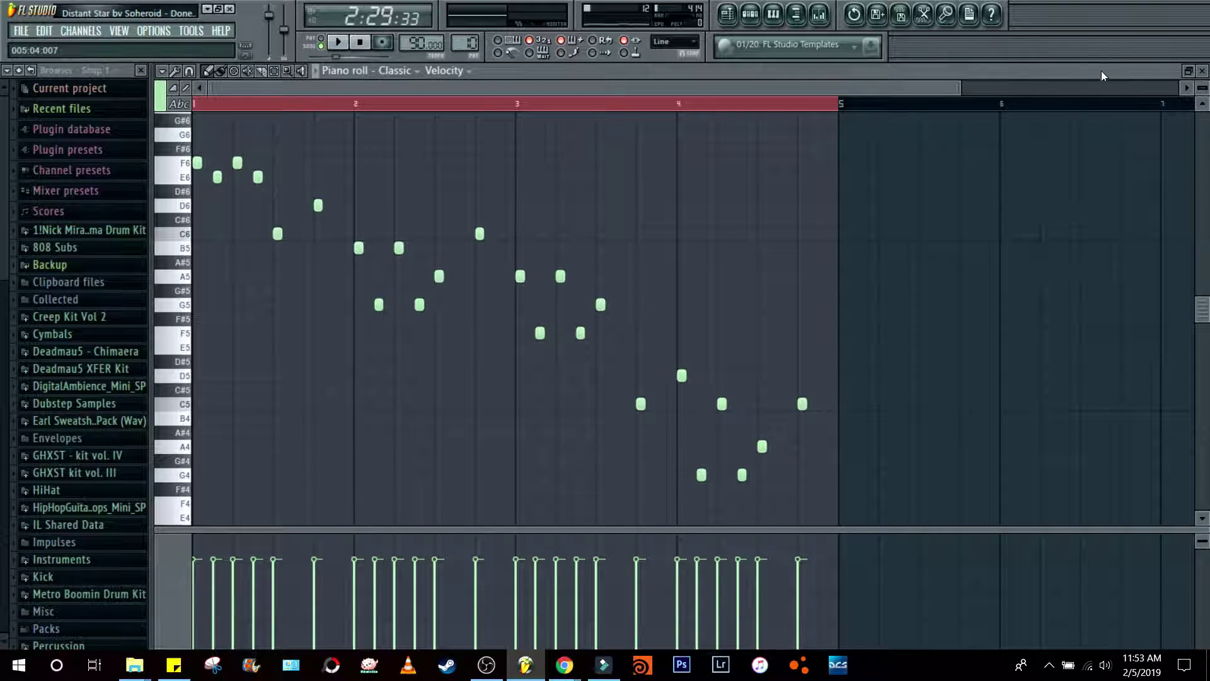
click(1203, 71)
click(870, 66)
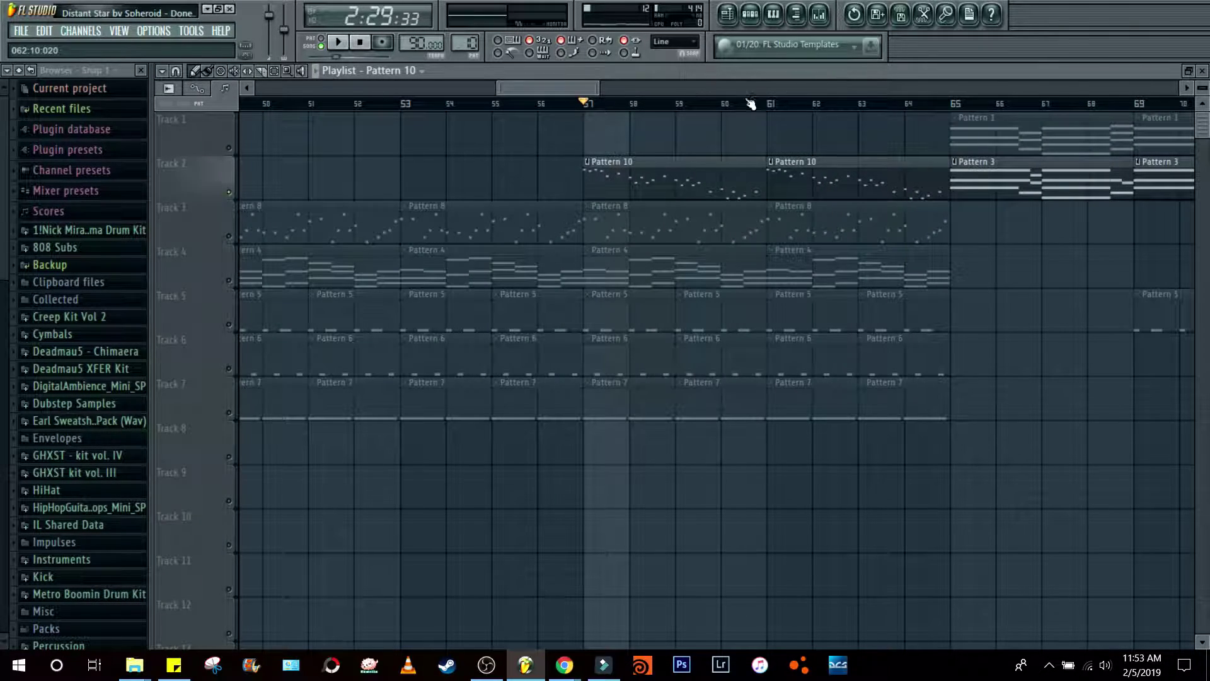
Step: Unsolo track 2 and play all tracks together from bar 57
right_click(229, 192)
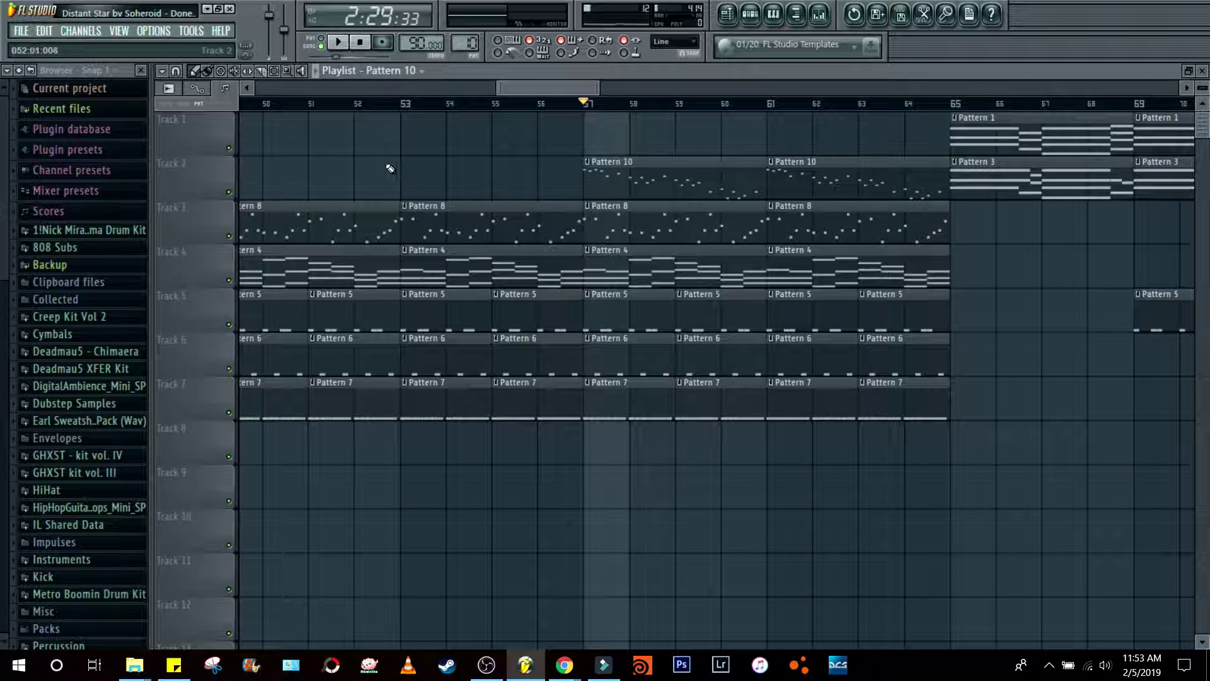
key(space)
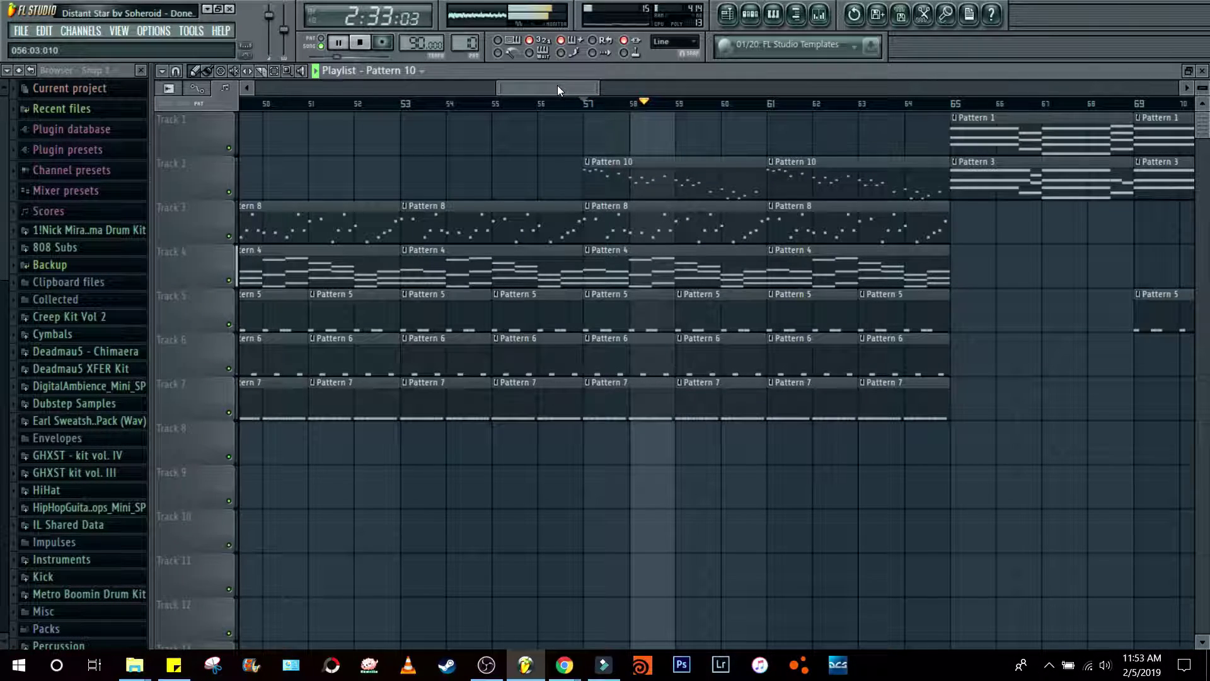
drag(557, 85, 576, 86)
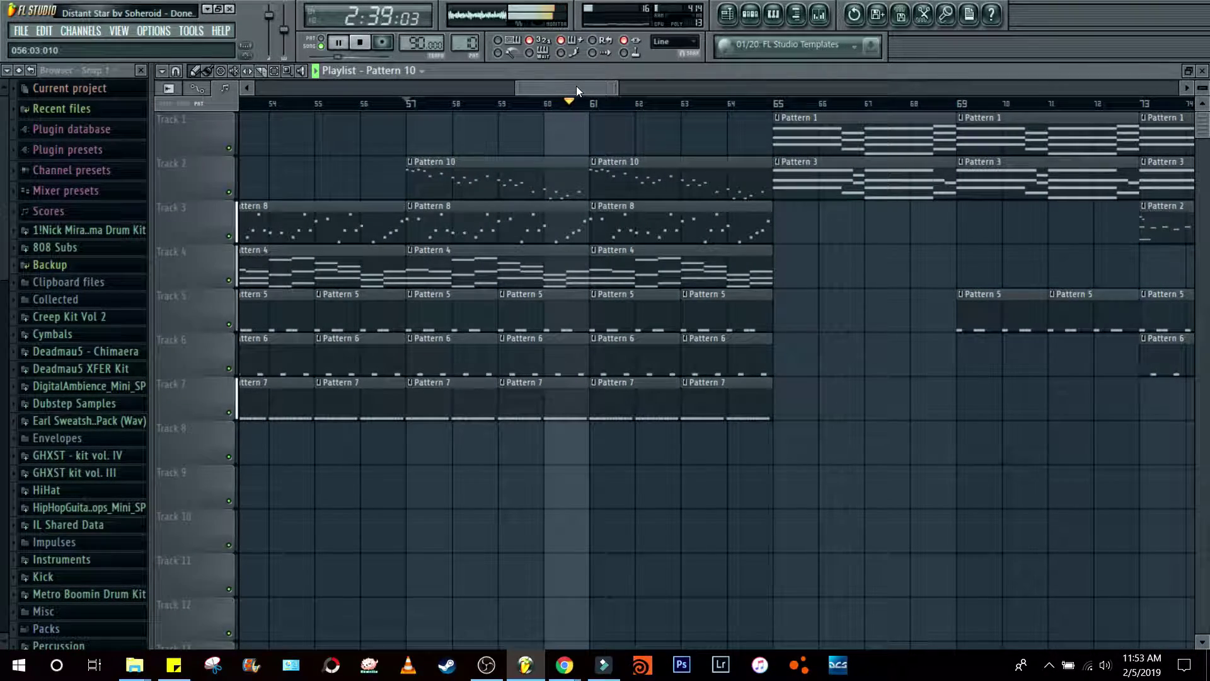
key(space)
Step: Play the section from bar 65, where Pattern 1 and Pattern 3 return, and stop before bar 69
drag(580, 89, 609, 89)
click(579, 101)
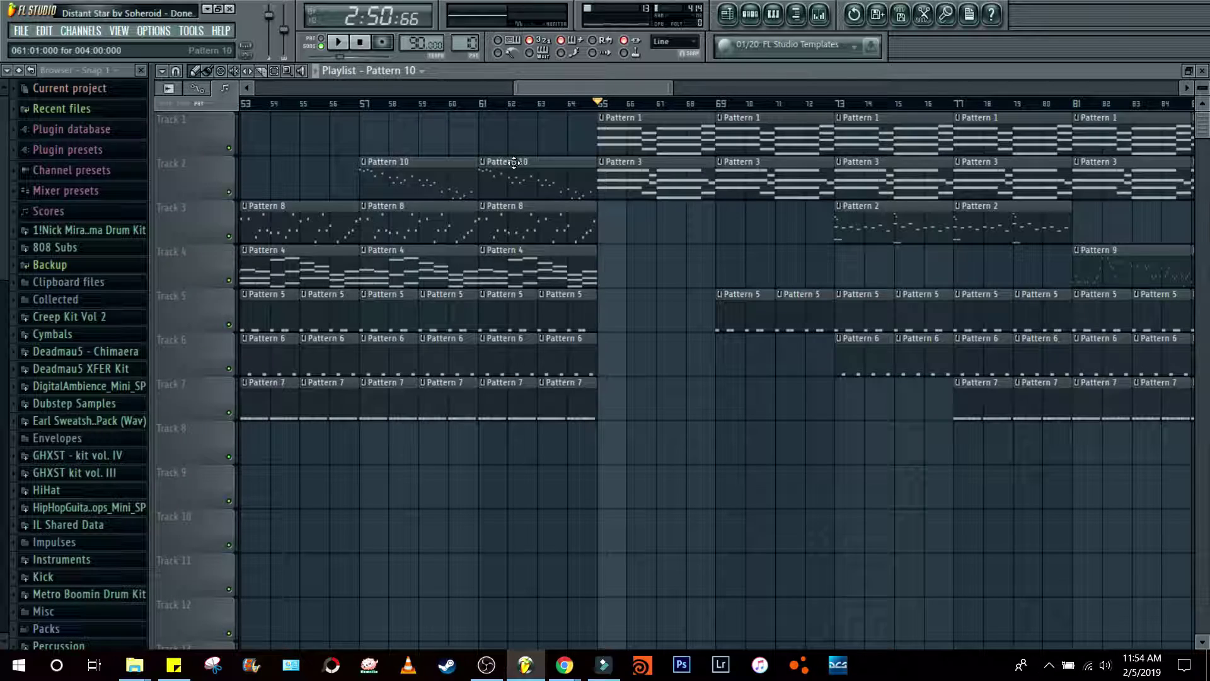
drag(671, 88, 660, 89)
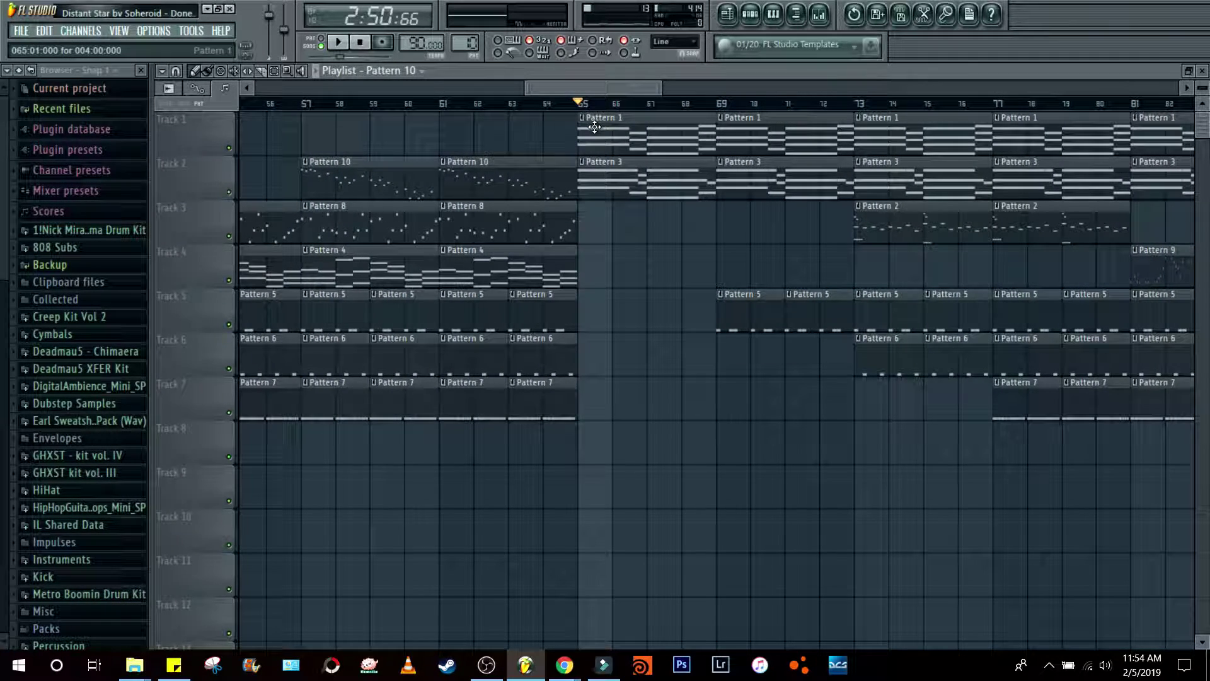
key(space)
drag(623, 89, 636, 89)
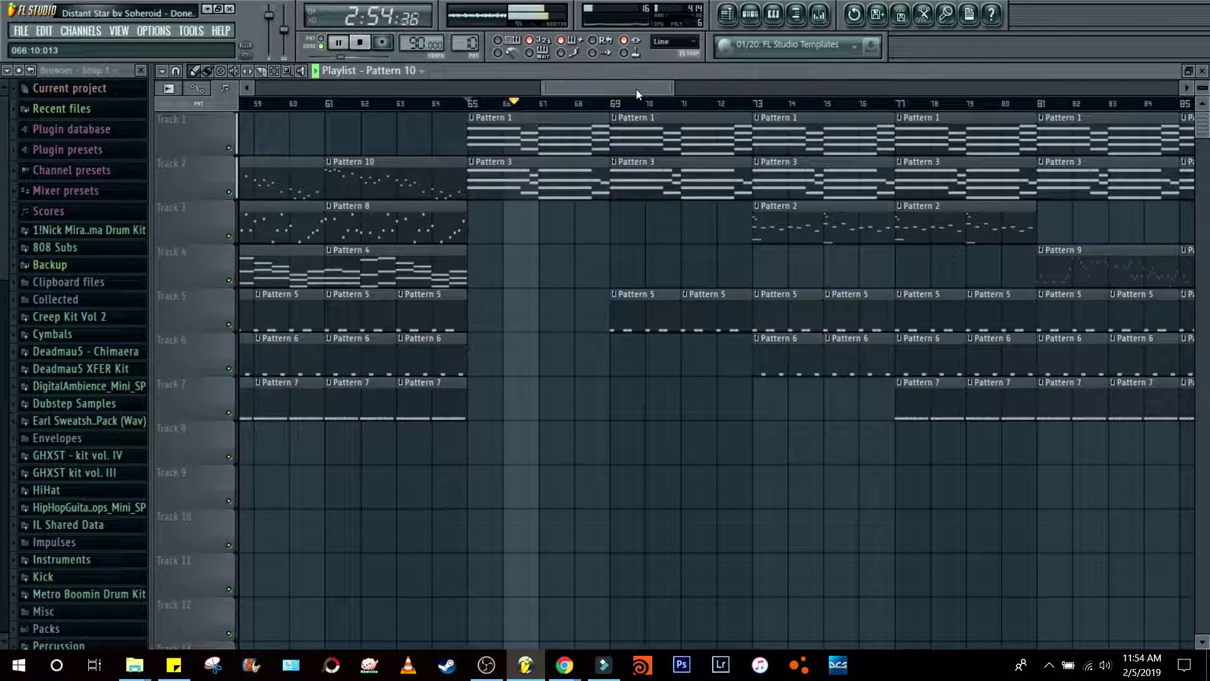
drag(637, 89, 645, 89)
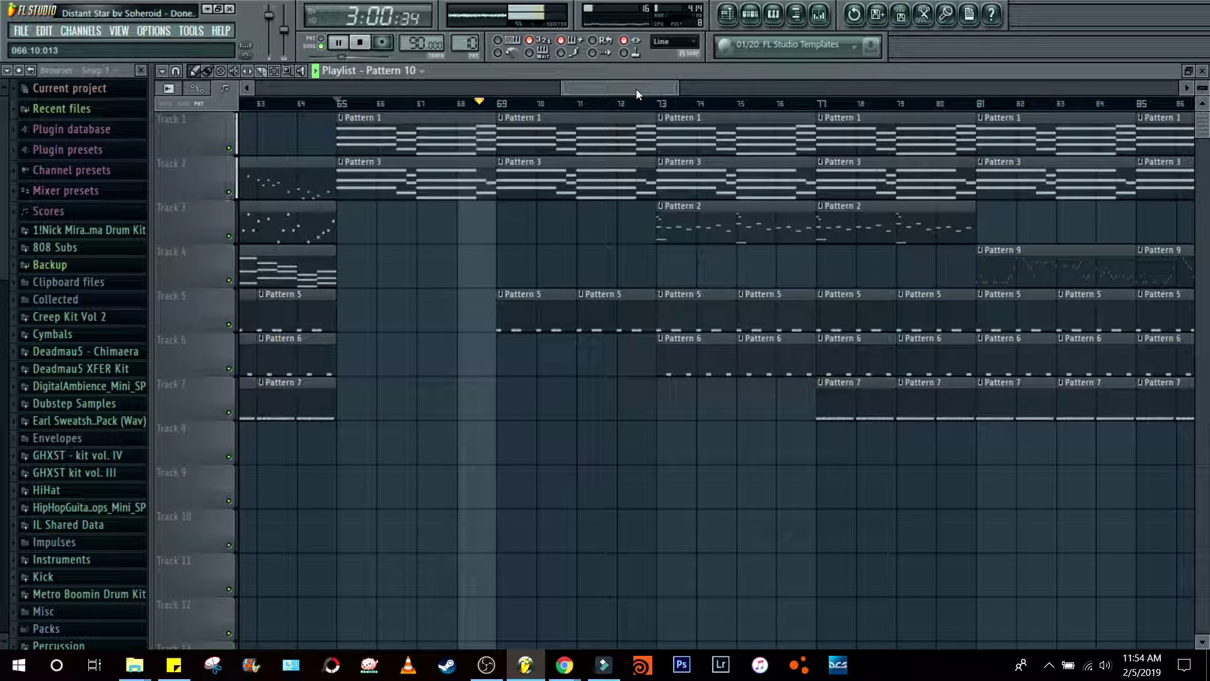
key(space)
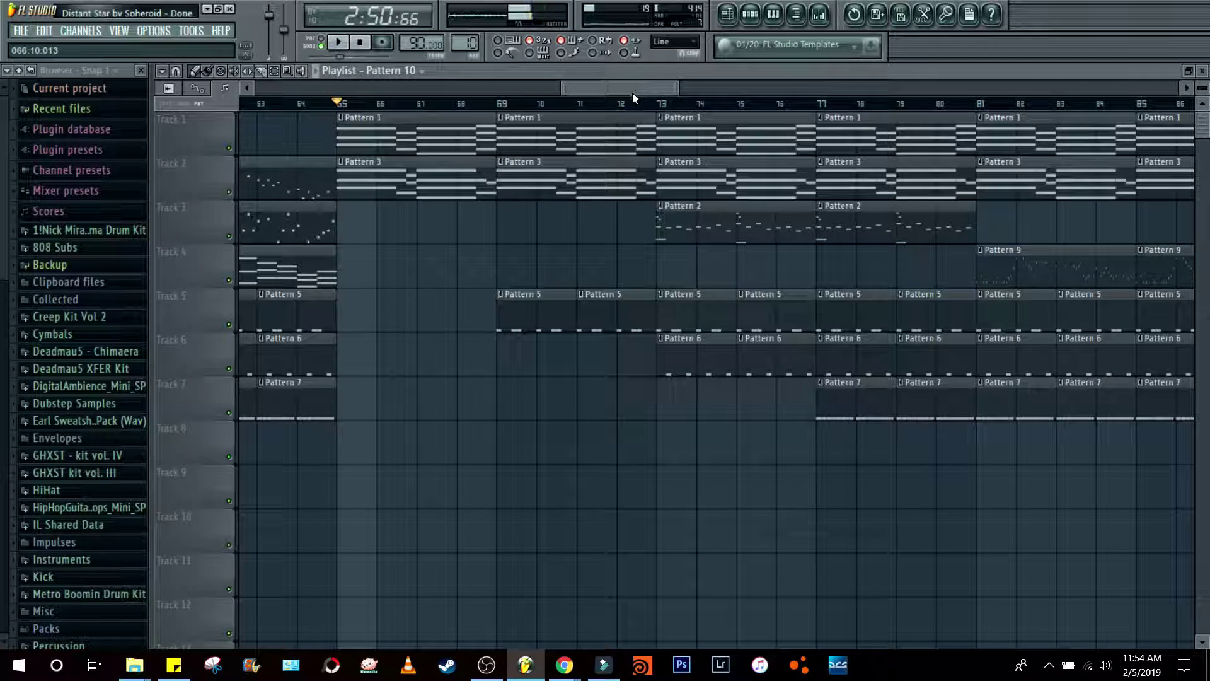
Step: Solo track 3, play its Pattern 2 clip briefly from bar 73, and unsolo the track
click(500, 104)
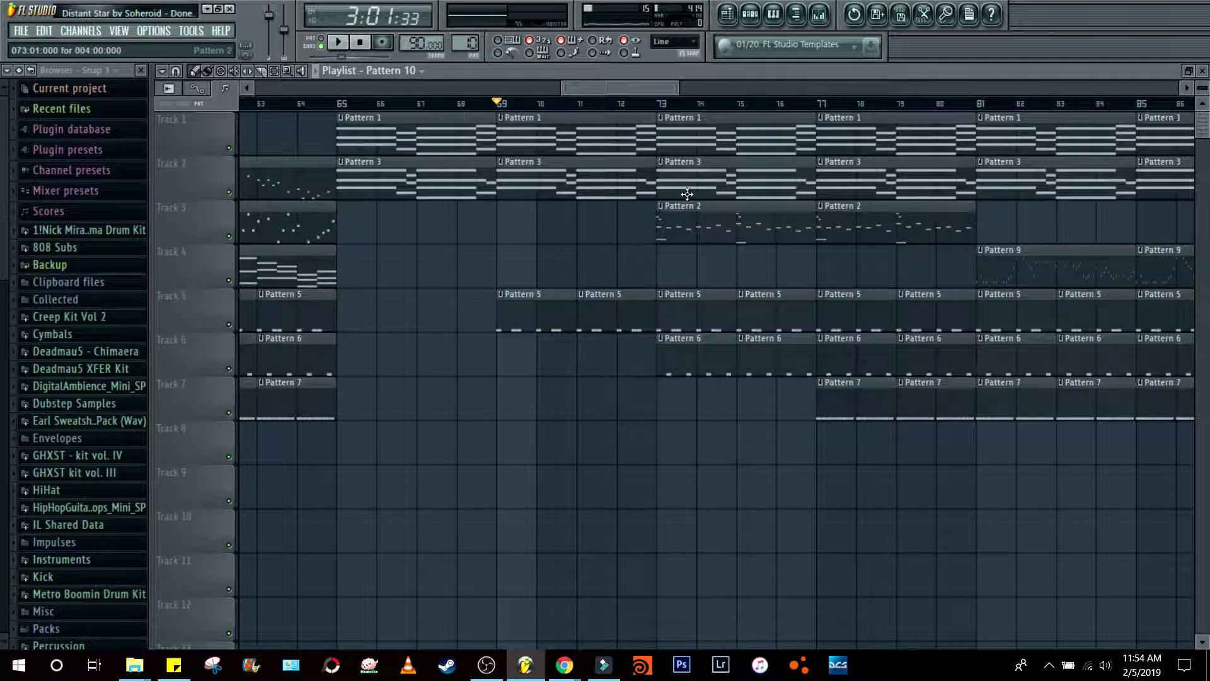
scroll(660, 104, up, 2)
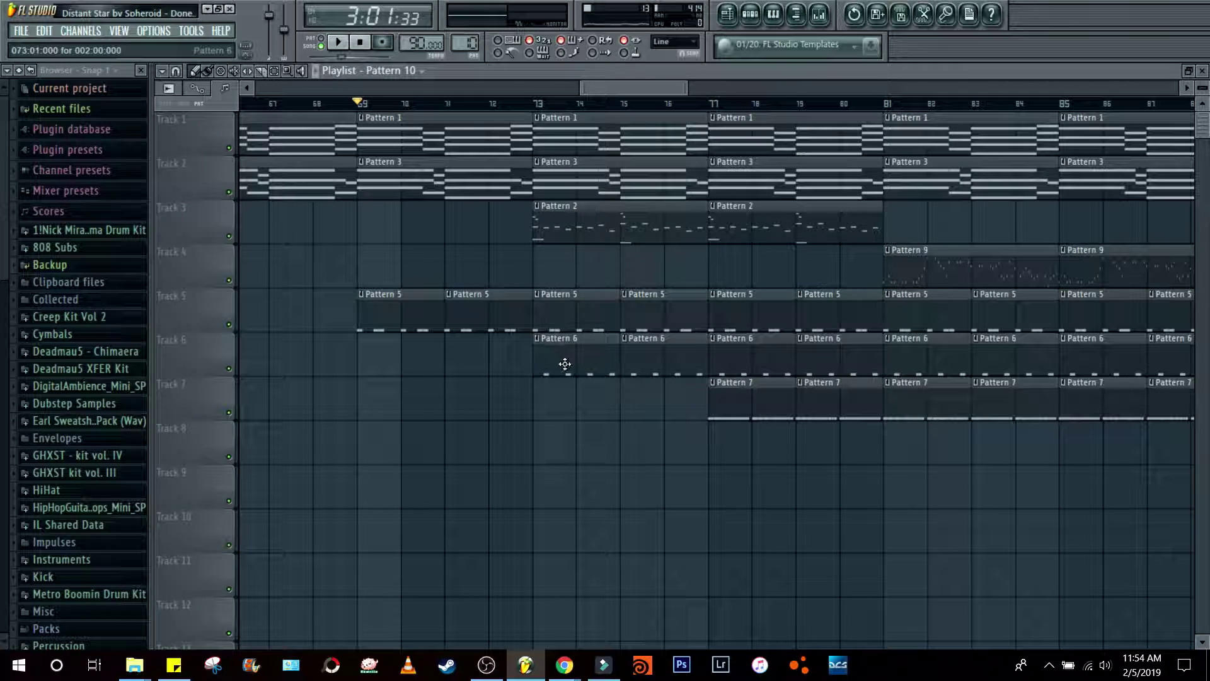
click(548, 105)
right_click(231, 237)
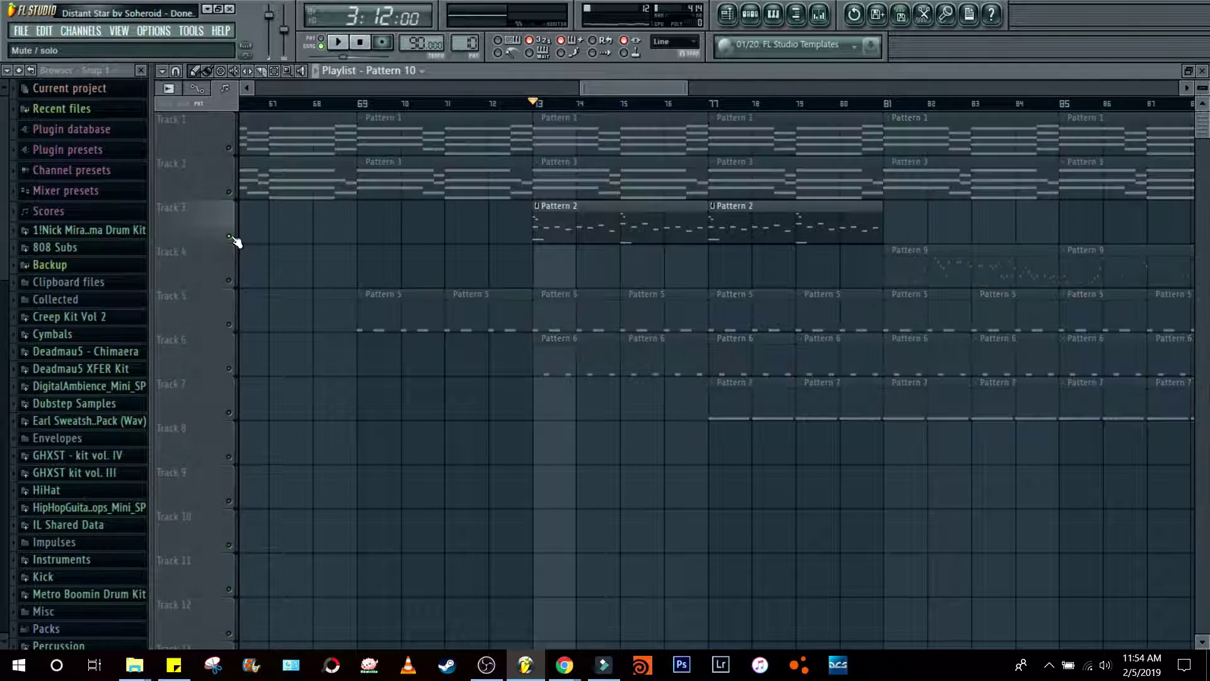
key(space)
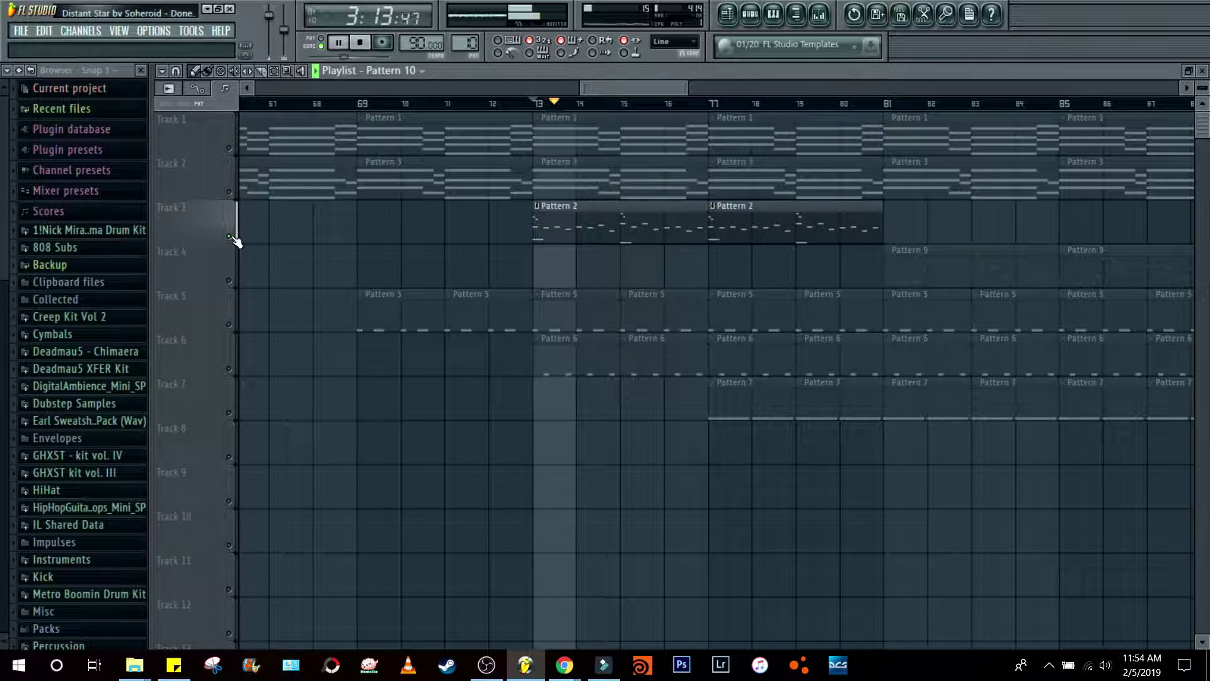
key(space)
right_click(230, 237)
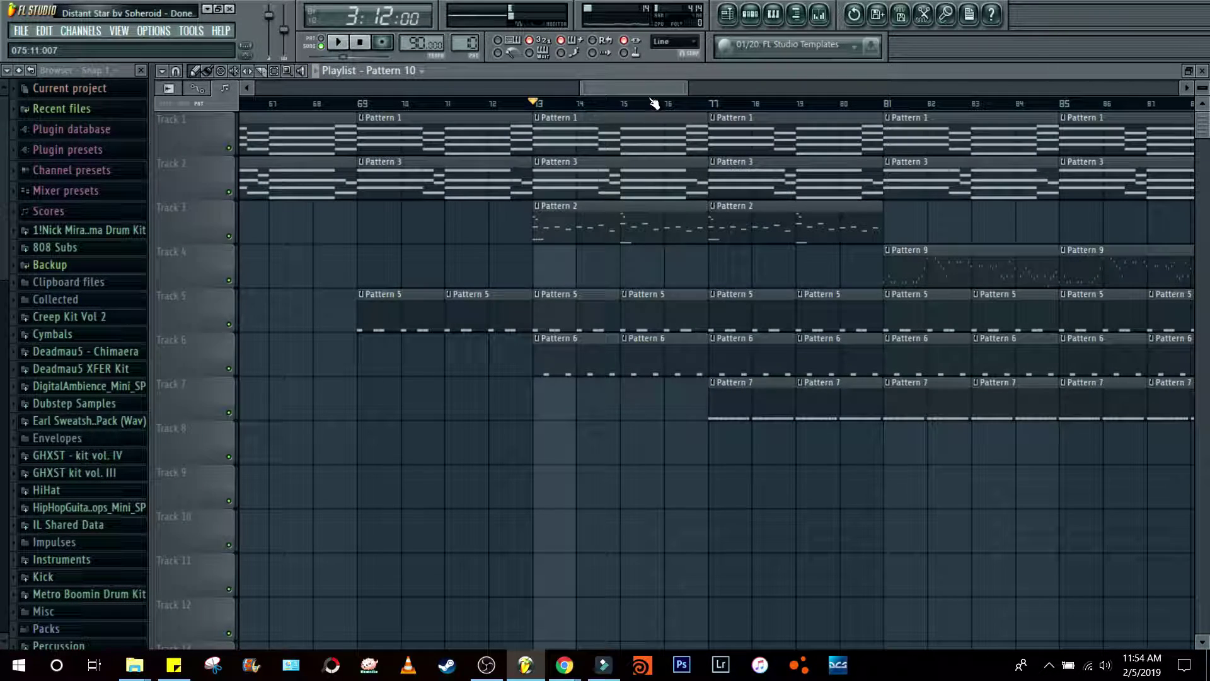
Step: Solo track 4 at bar 81 and view the full PoiZone melody of Pattern 9 in the piano roll
drag(630, 88, 646, 98)
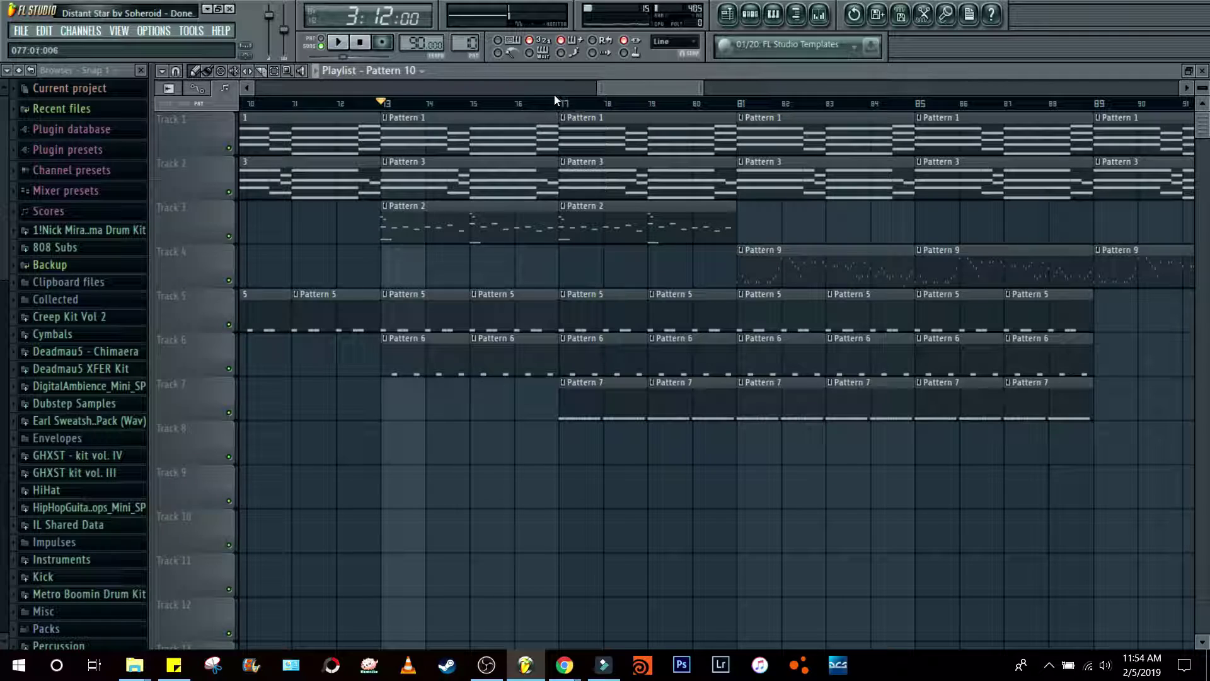
click(741, 106)
drag(639, 84, 657, 89)
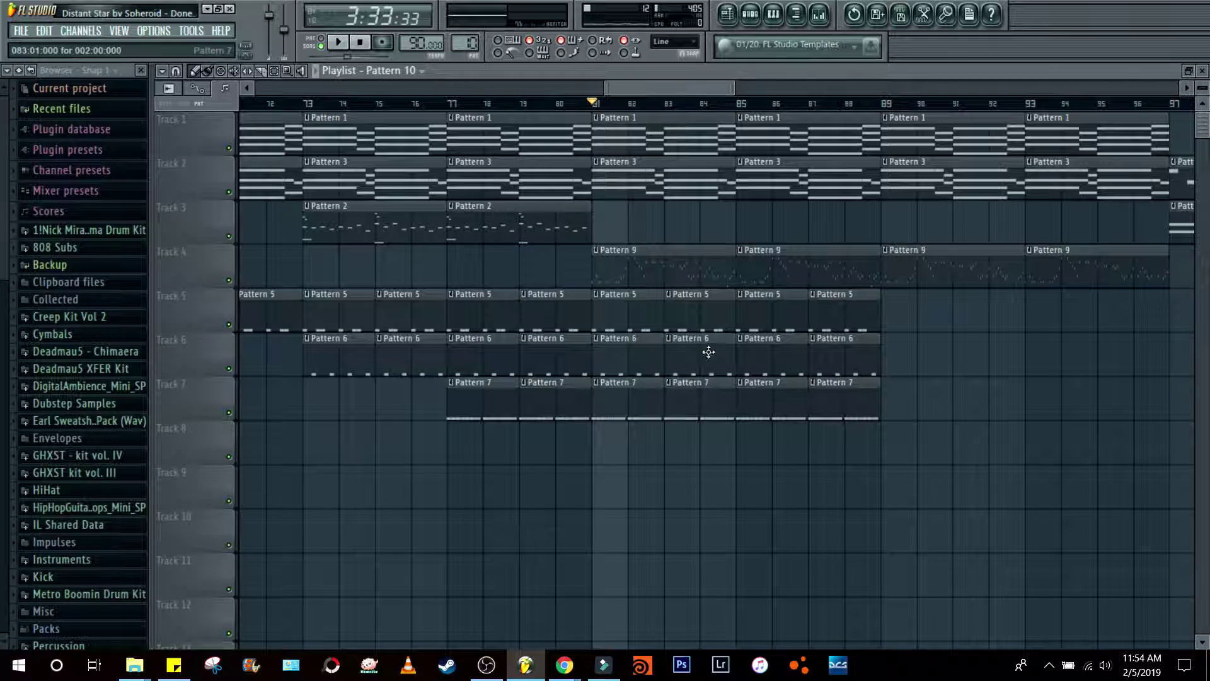
right_click(230, 281)
double_click(648, 266)
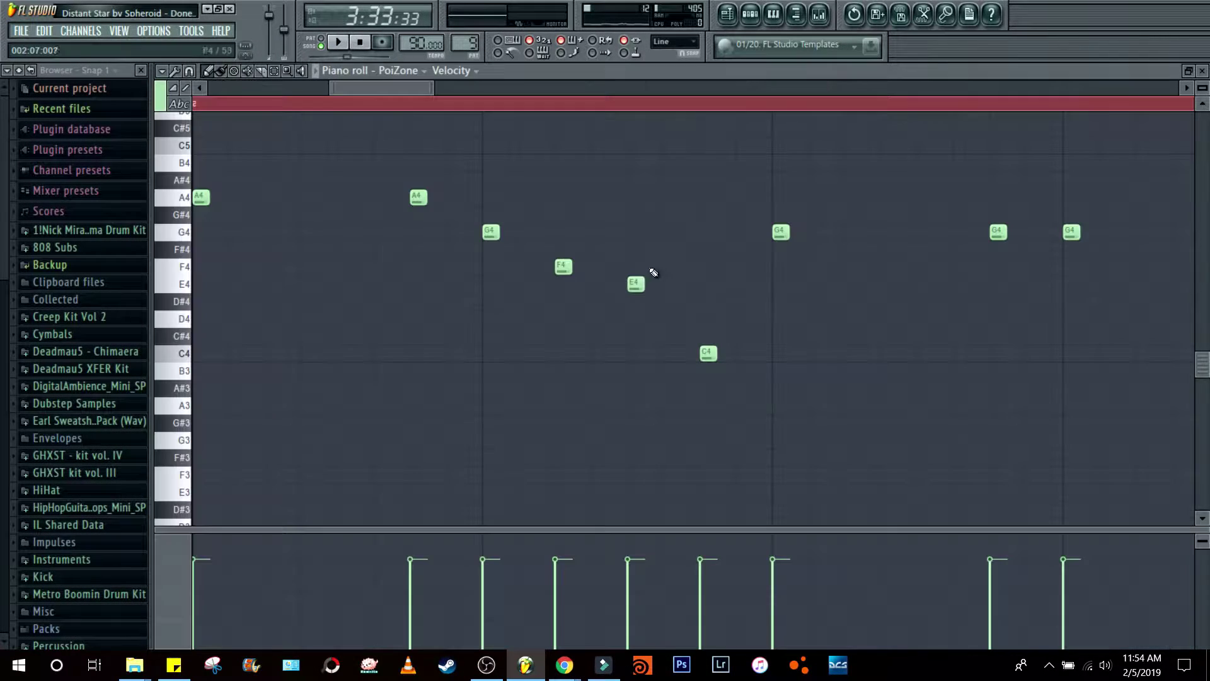
scroll(406, 105, down, 5)
scroll(404, 102, up, 1)
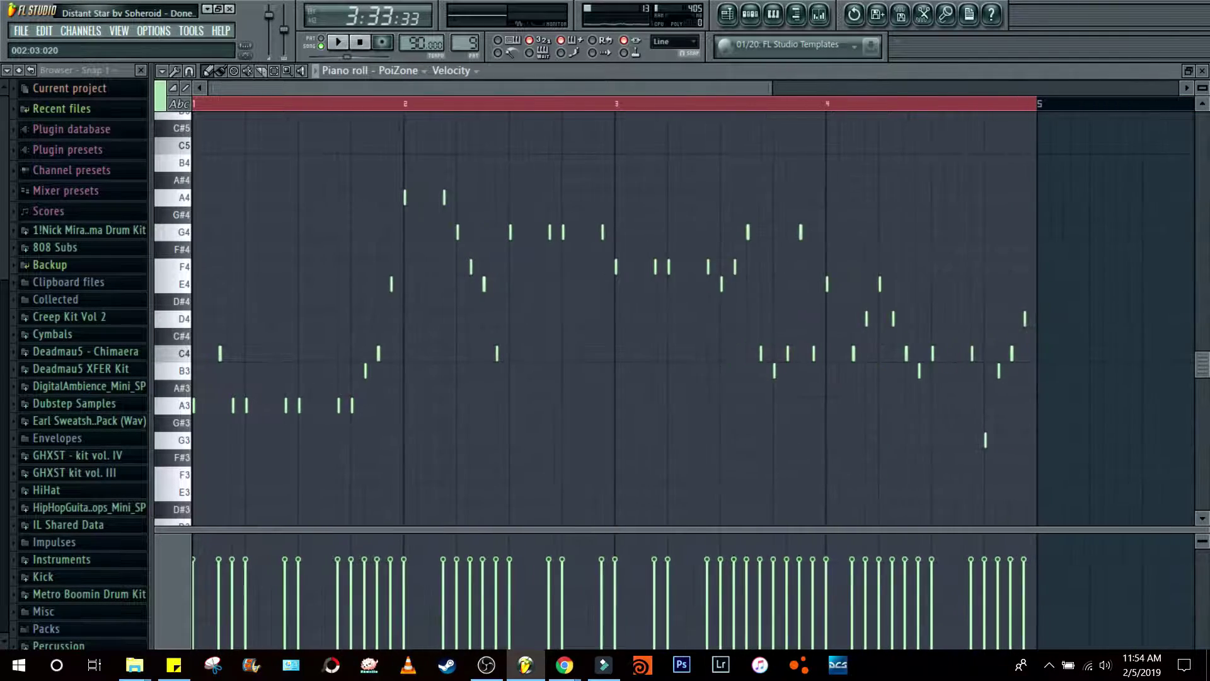
Step: Play the soloed Pattern 9 melody at 90 BPM, repeat it at 60 BPM, and restore the tempo to 90
key(space)
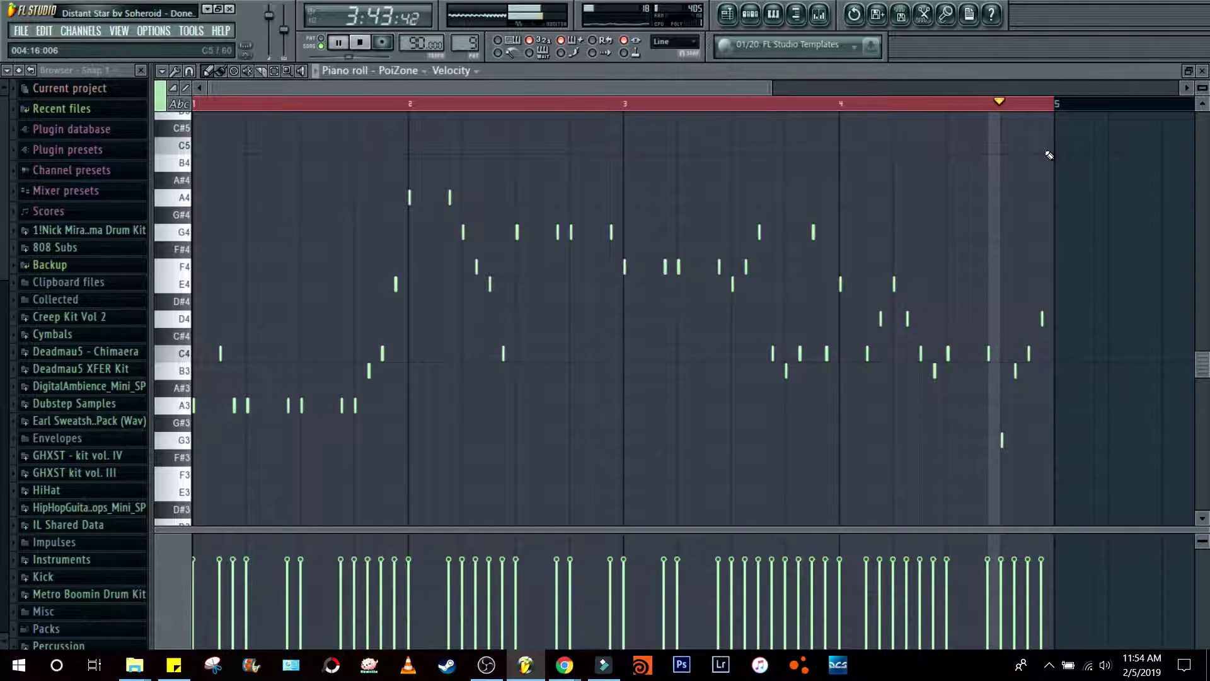
key(space)
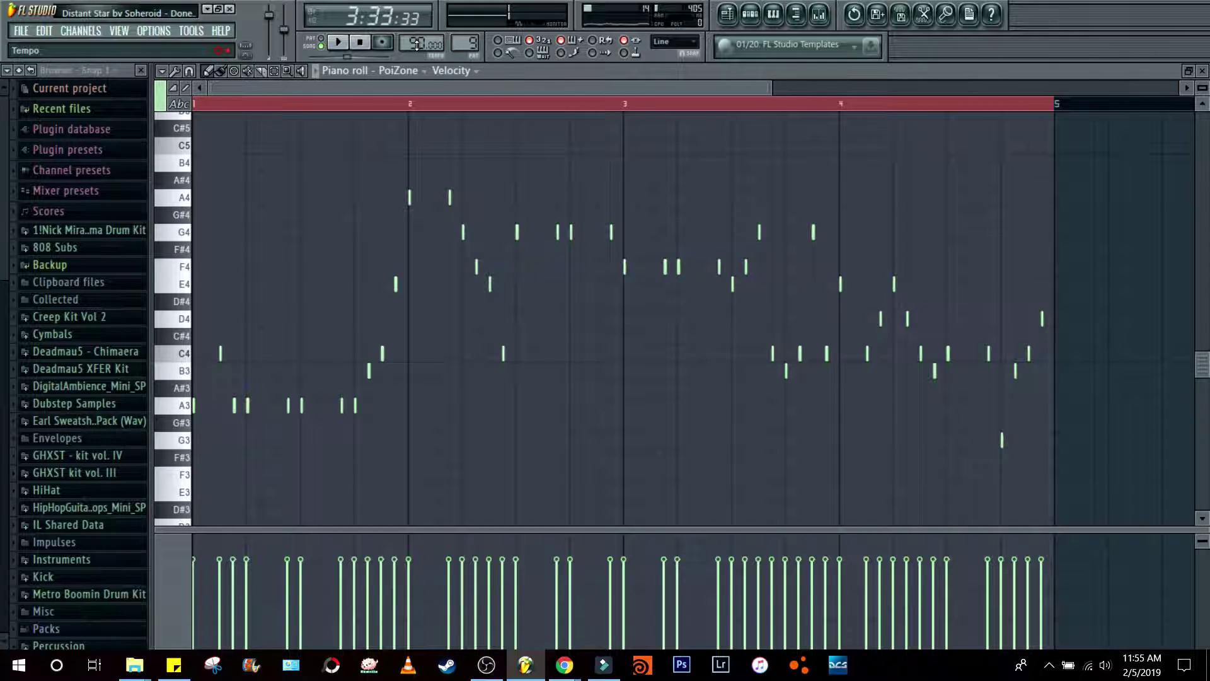
key(space)
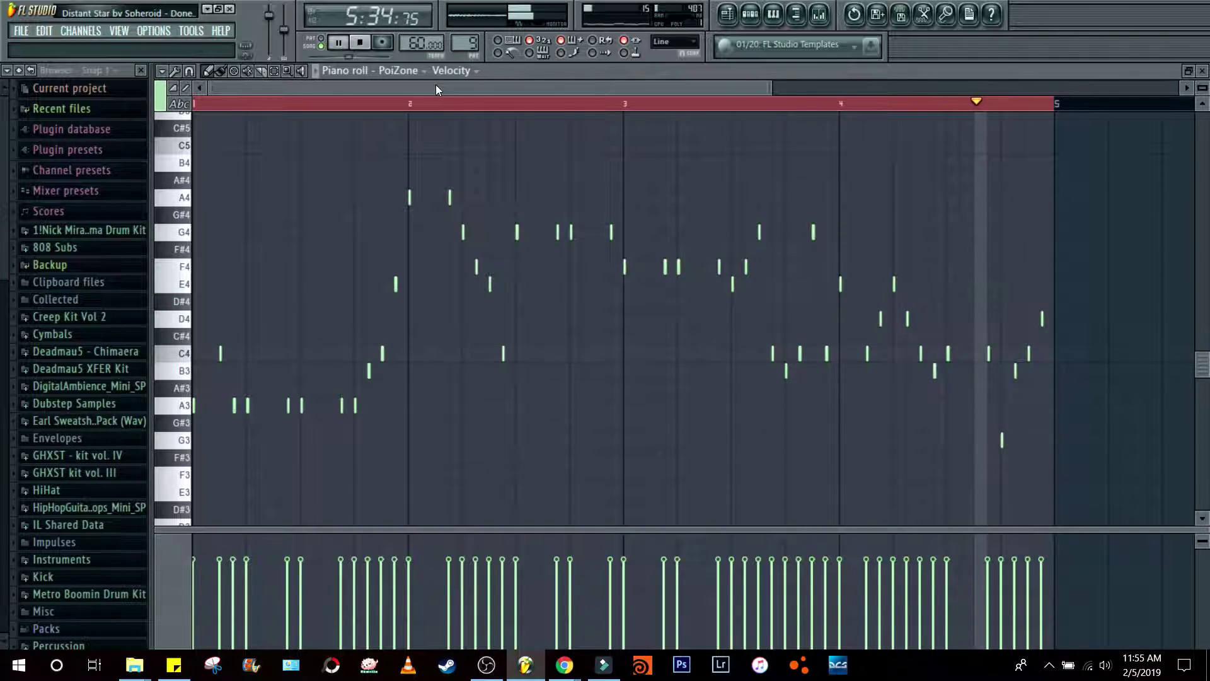
key(space)
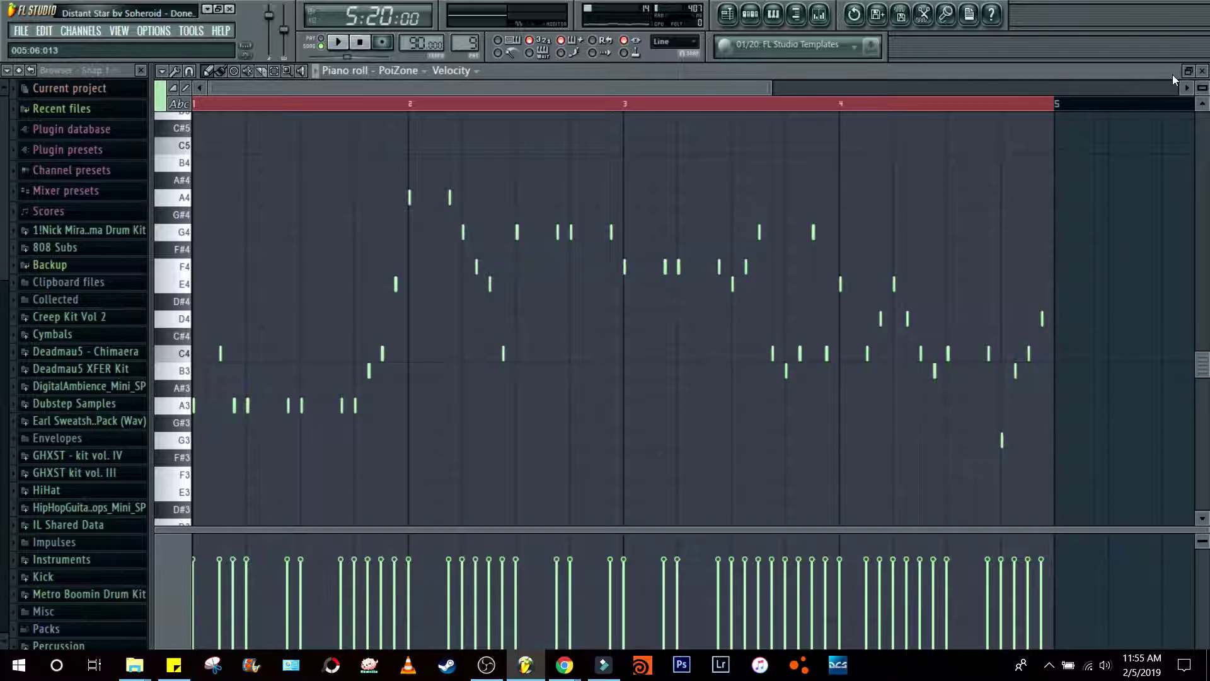
Step: Examine the PoiZone channel's settings and its Fruity Parametric EQ 2 and Fruity Delay Bank effects in the mixer
click(757, 21)
click(562, 370)
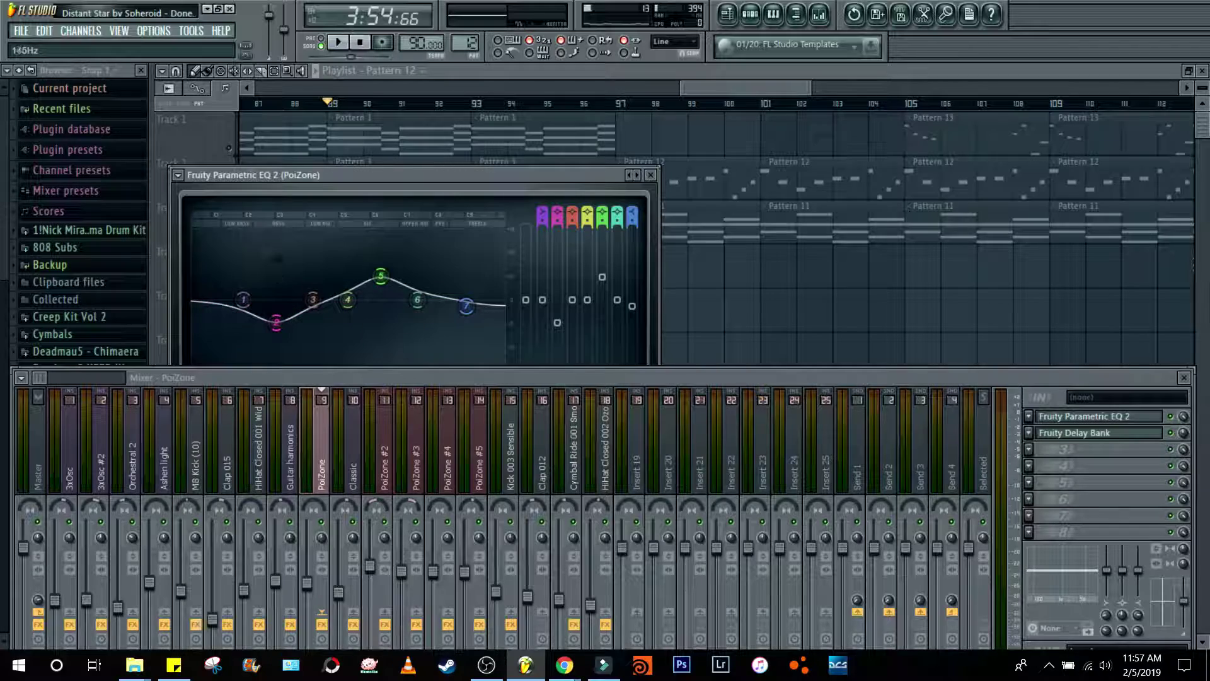
click(650, 178)
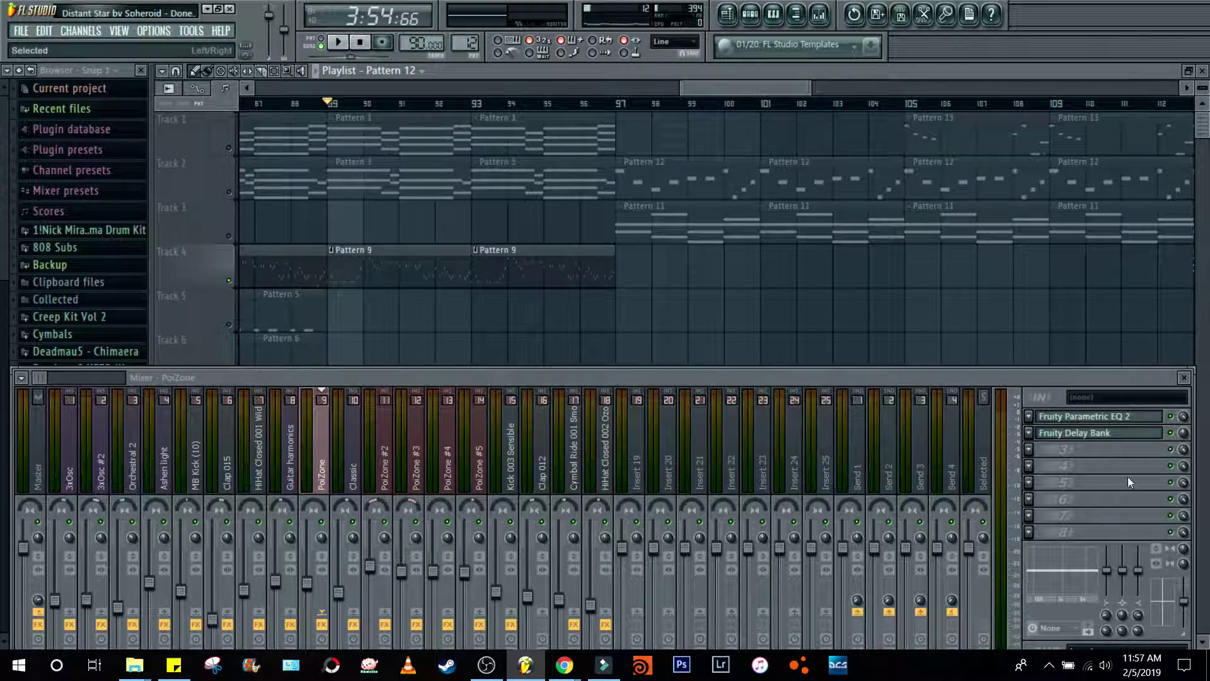
click(1131, 434)
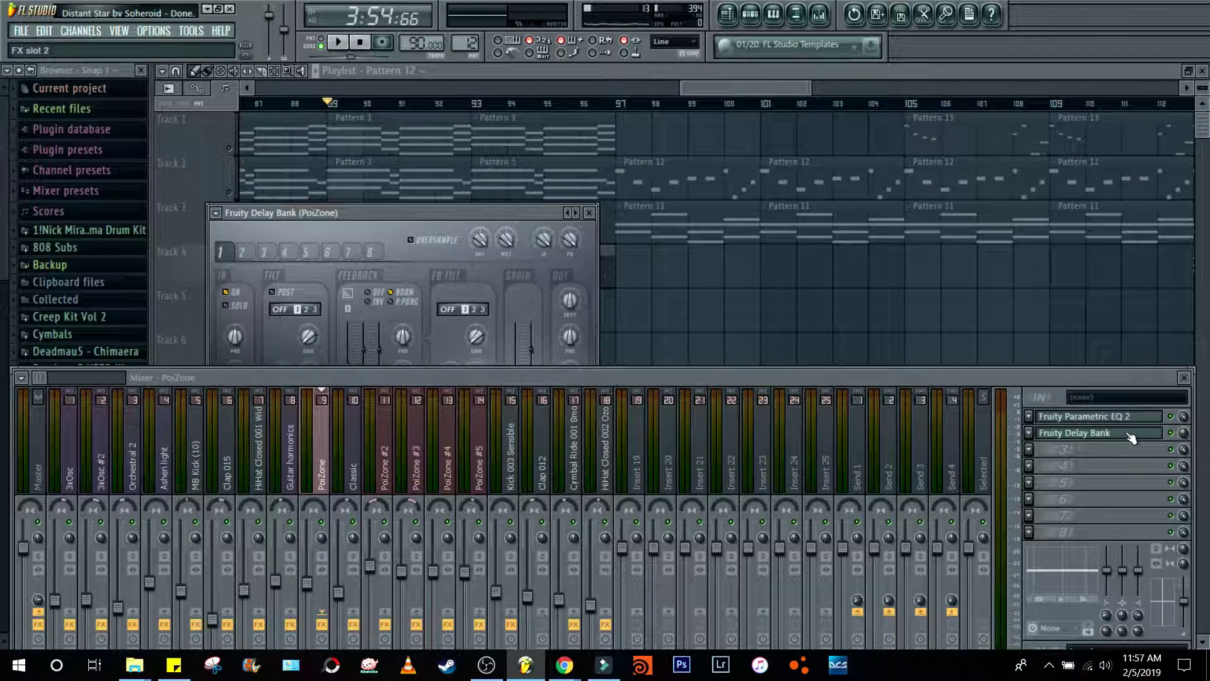
click(1131, 433)
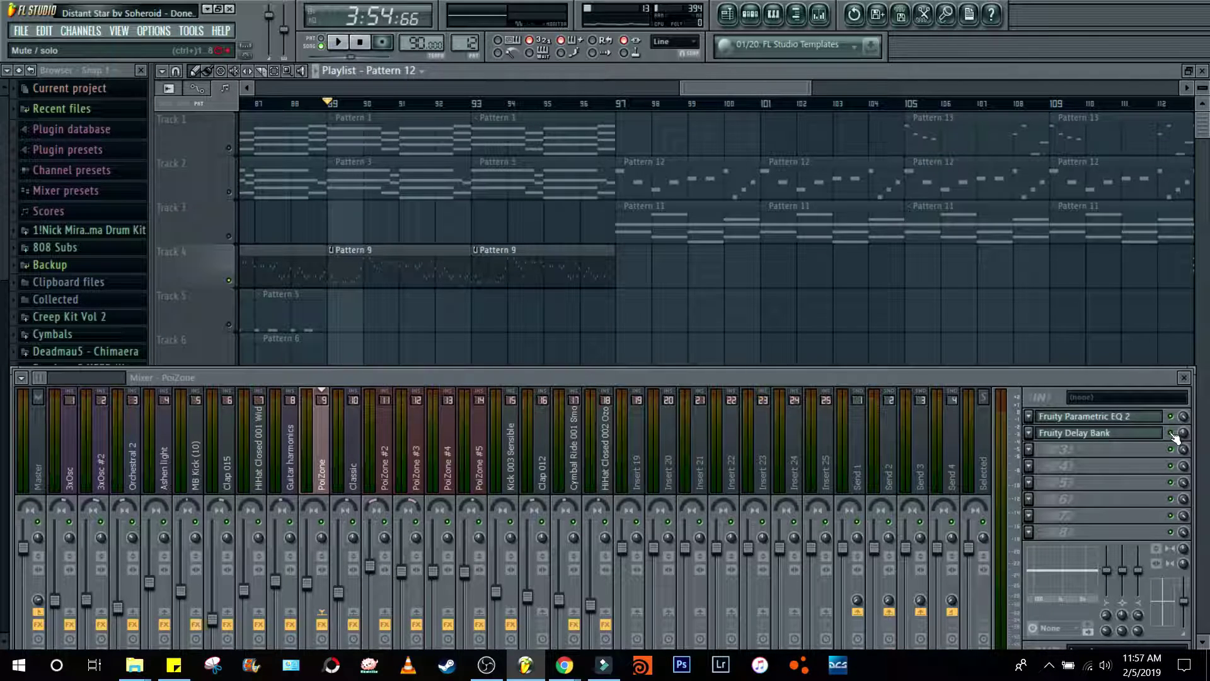
Step: Play the soloed PoiZone part from bar 89 with the Fruity Delay Bank off and on, and close the mixer
key(space)
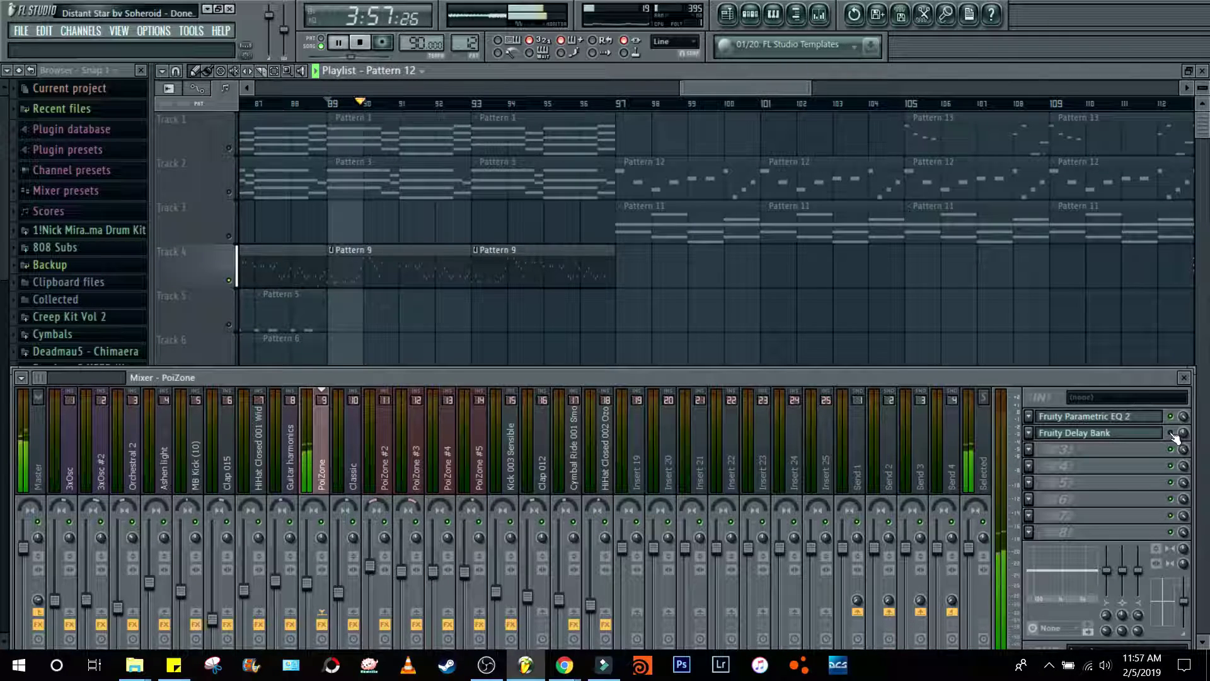
key(space)
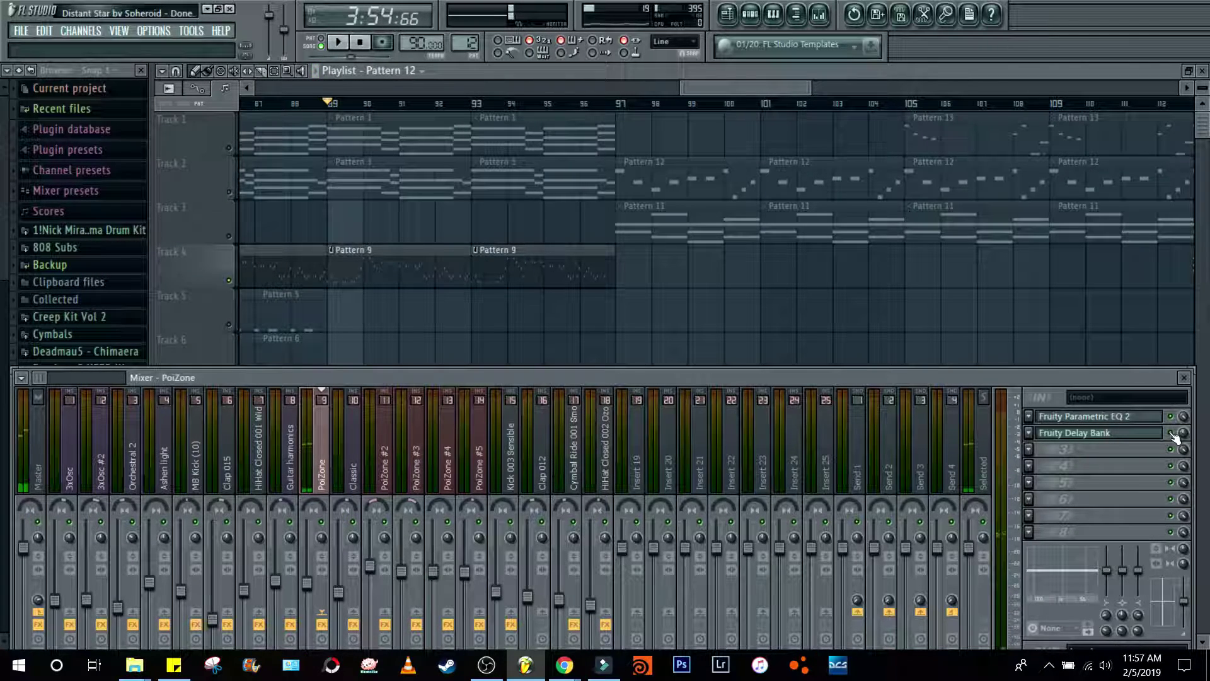
key(space)
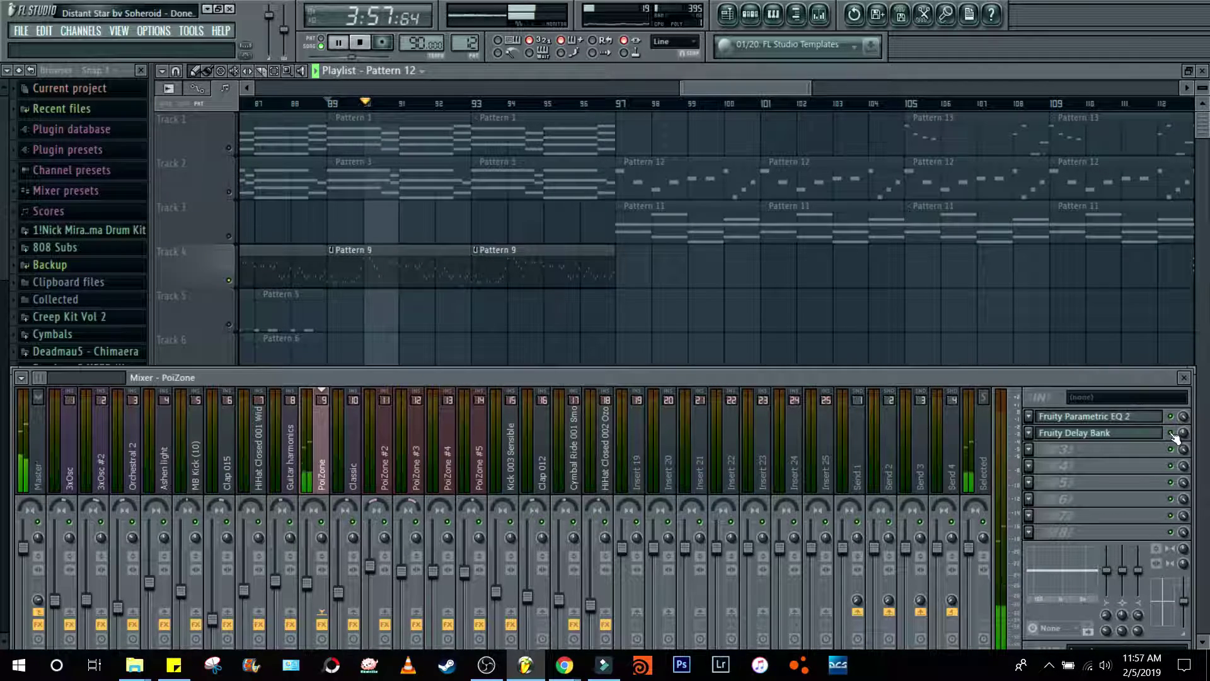
key(space)
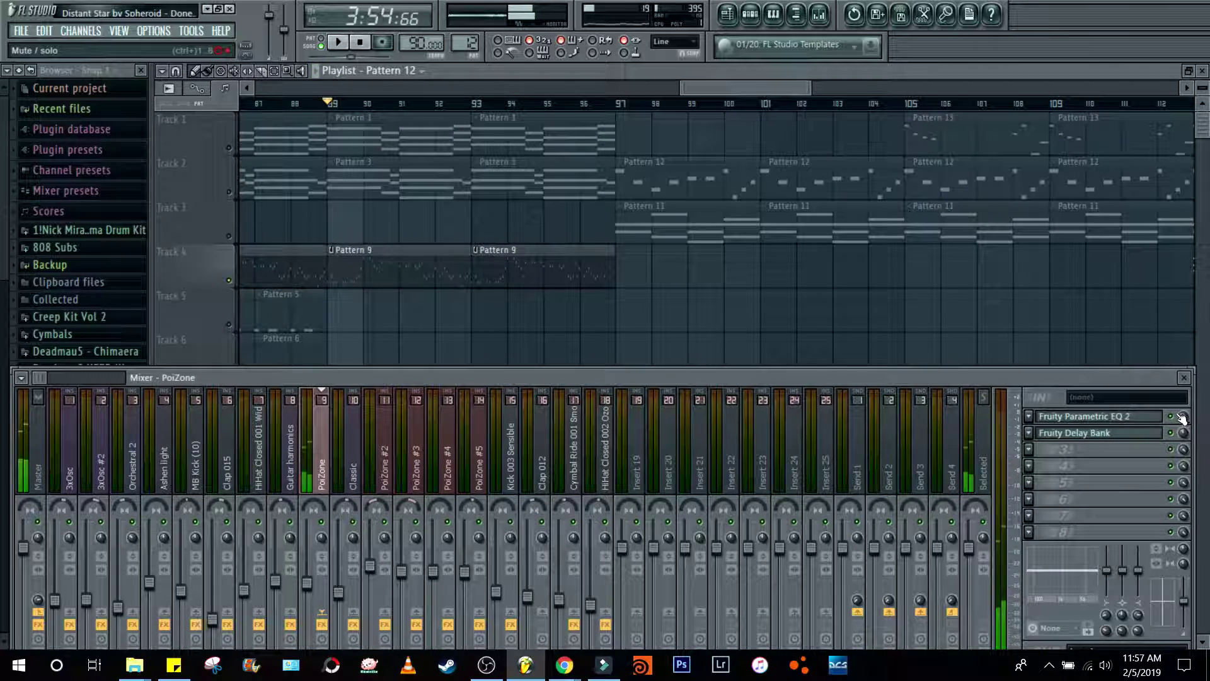
click(1188, 379)
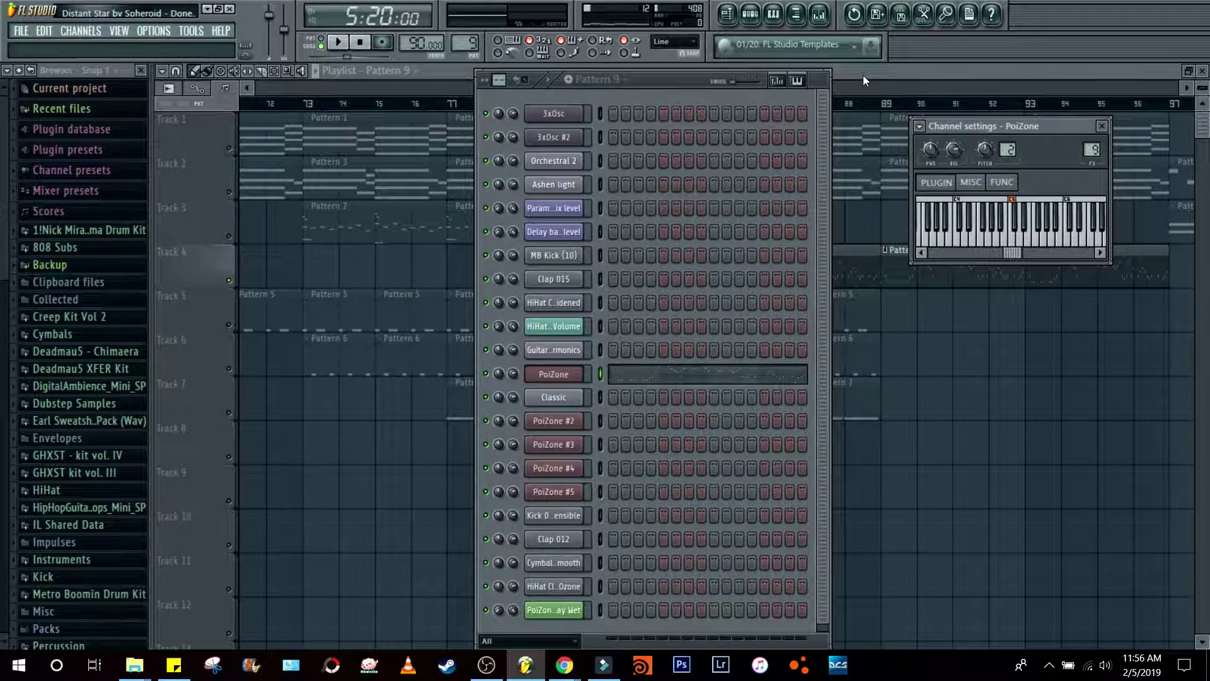
Step: Return to the playlist and play all tracks together from bar 81, stopping before bar 85
click(864, 74)
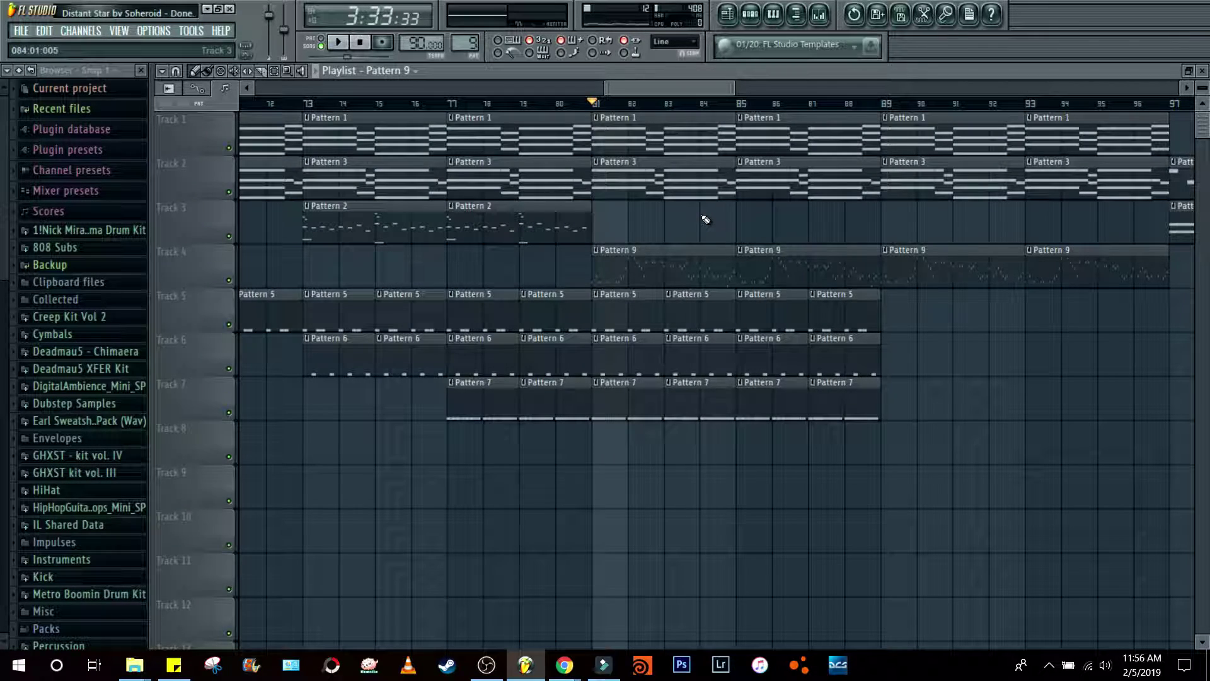
key(space)
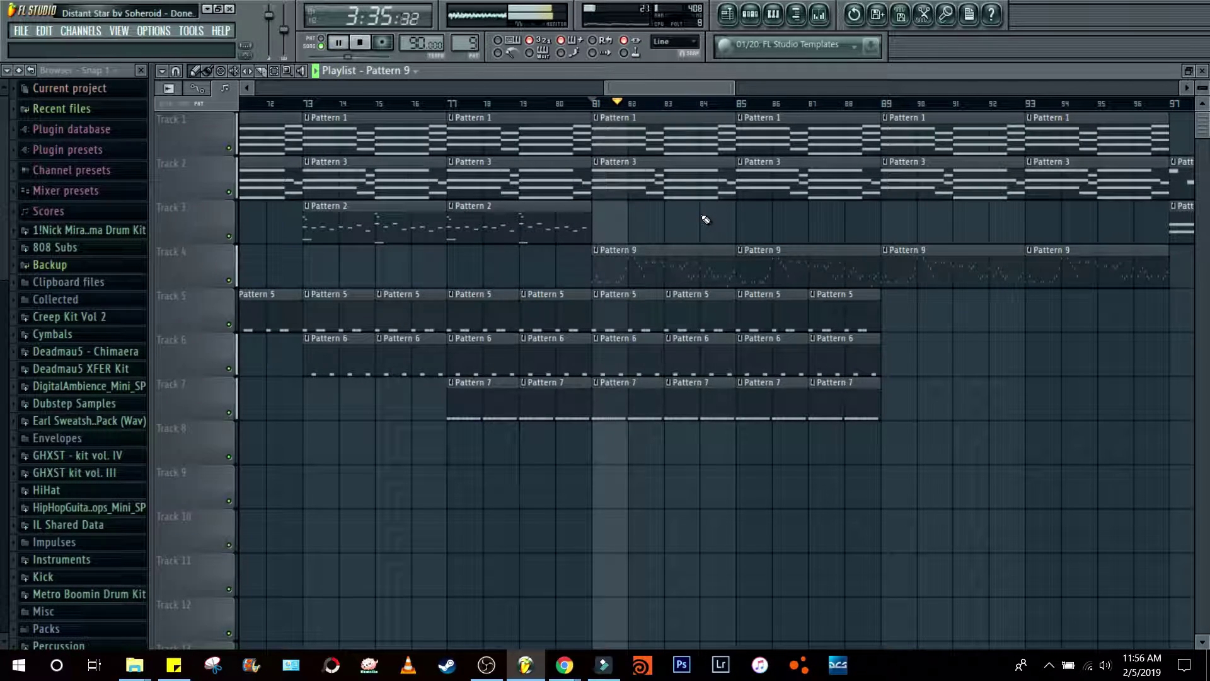
drag(683, 88, 704, 87)
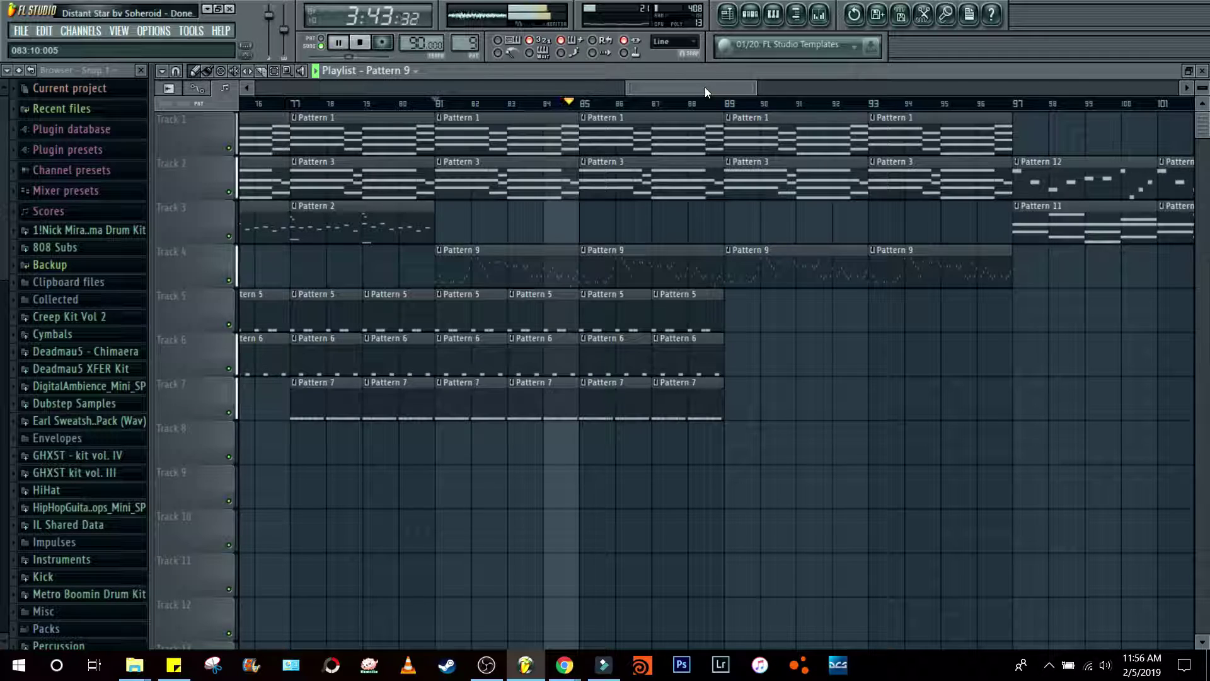
key(space)
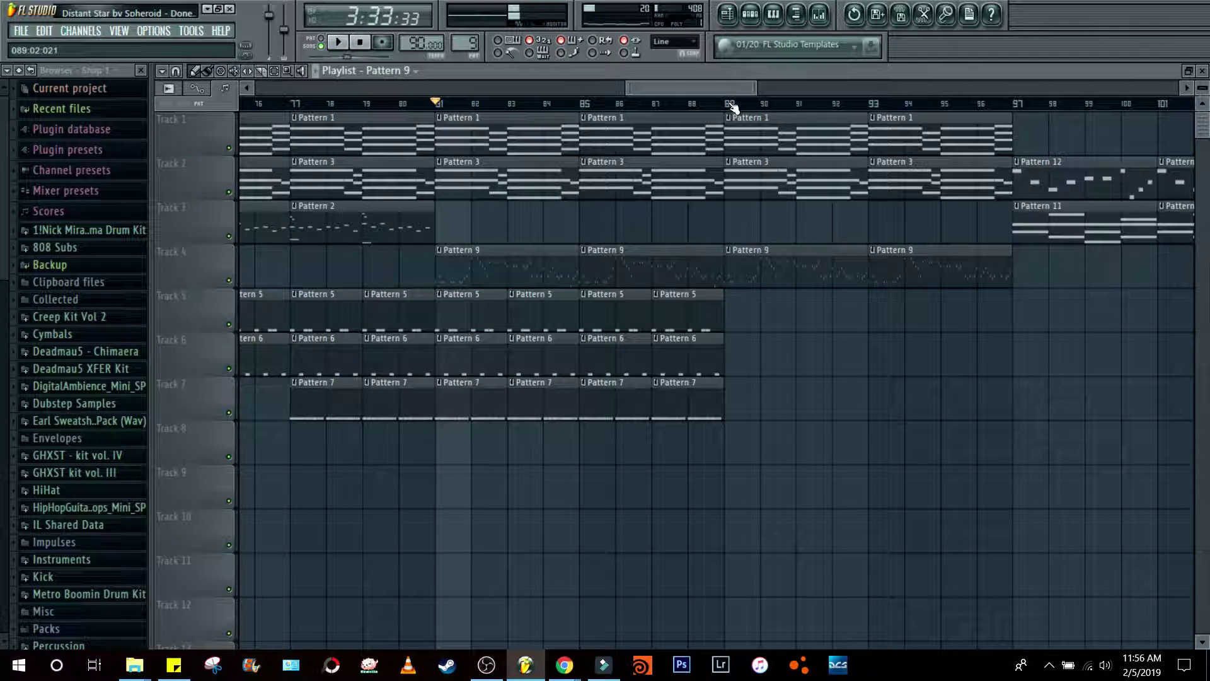
Step: Solo track 2 at bar 97 and play Pattern 12 while viewing its PoiZone #3 notes in the piano roll
click(730, 104)
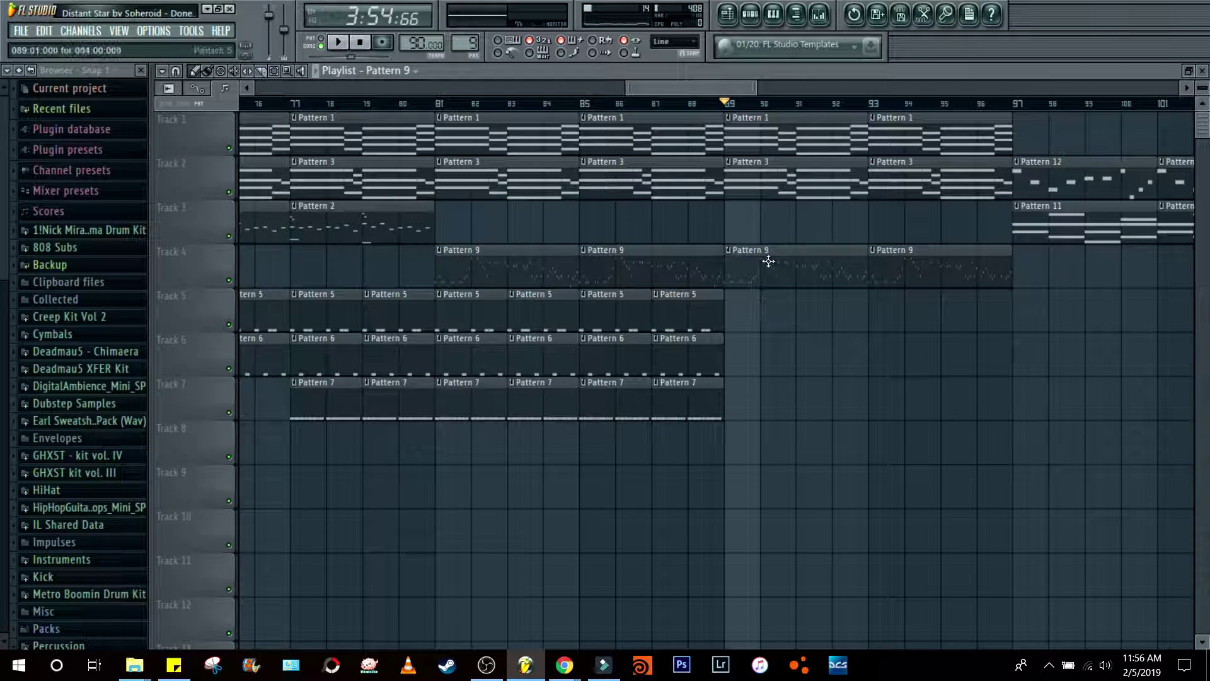
mouse_move(686, 86)
mouse_down()
mouse_move(735, 85)
mouse_move(680, 87)
mouse_up()
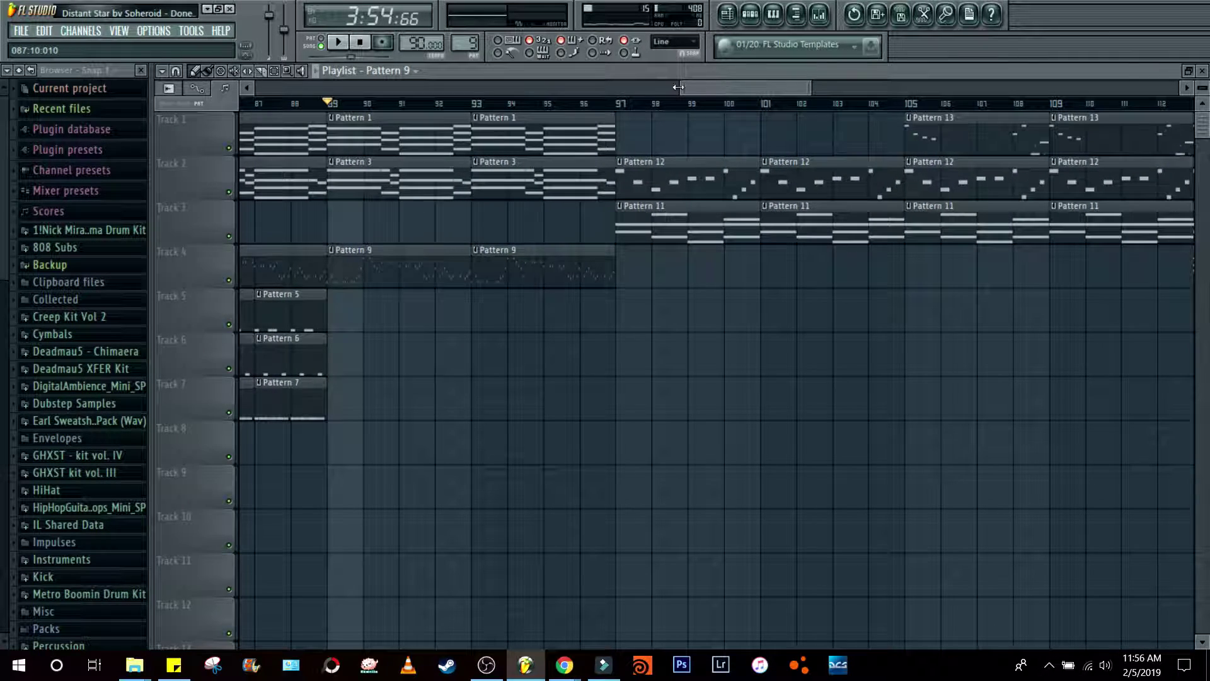
click(620, 105)
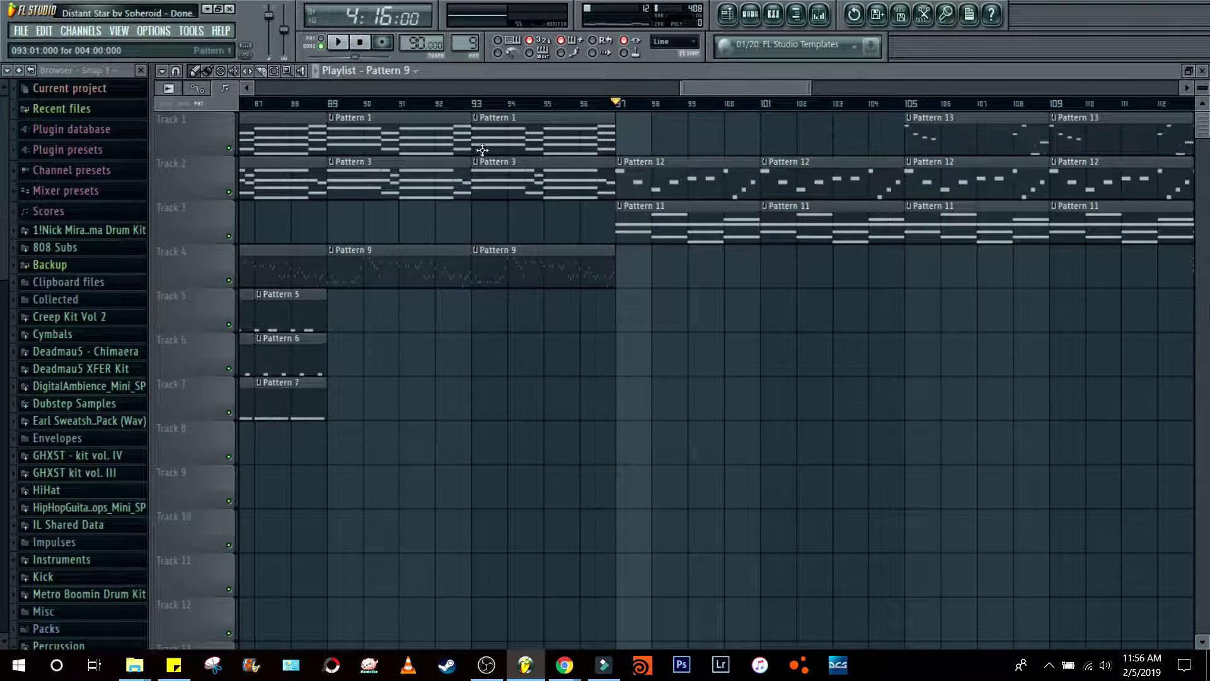
right_click(230, 194)
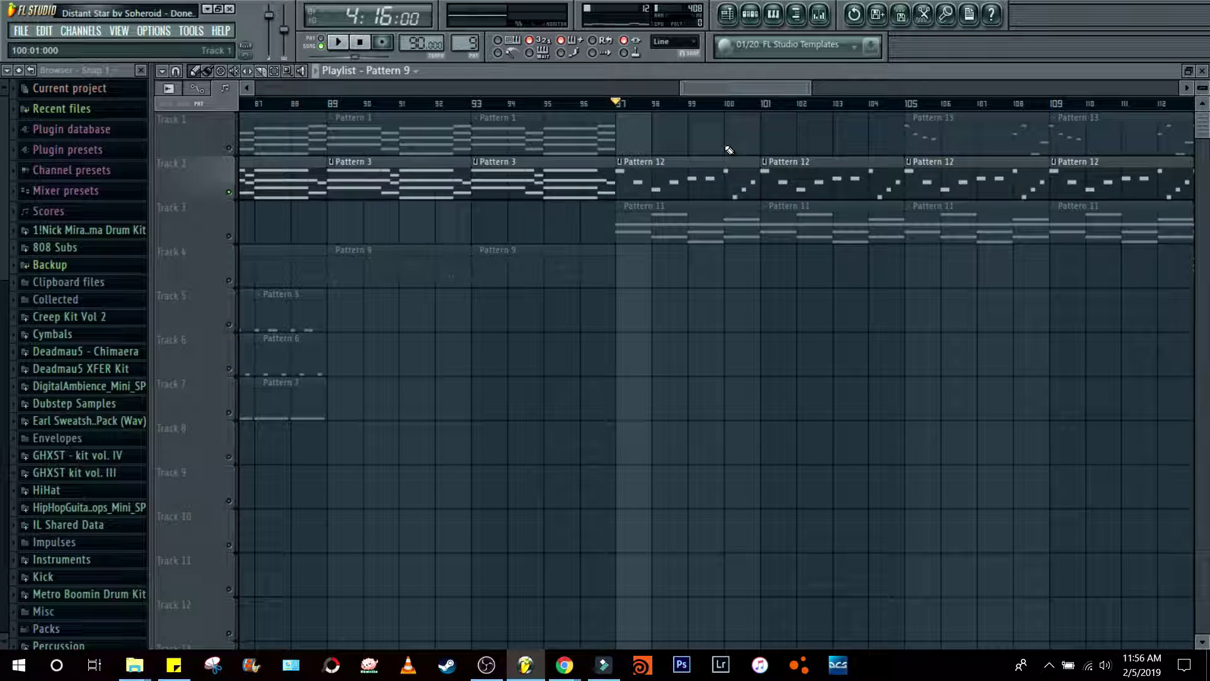
key(space)
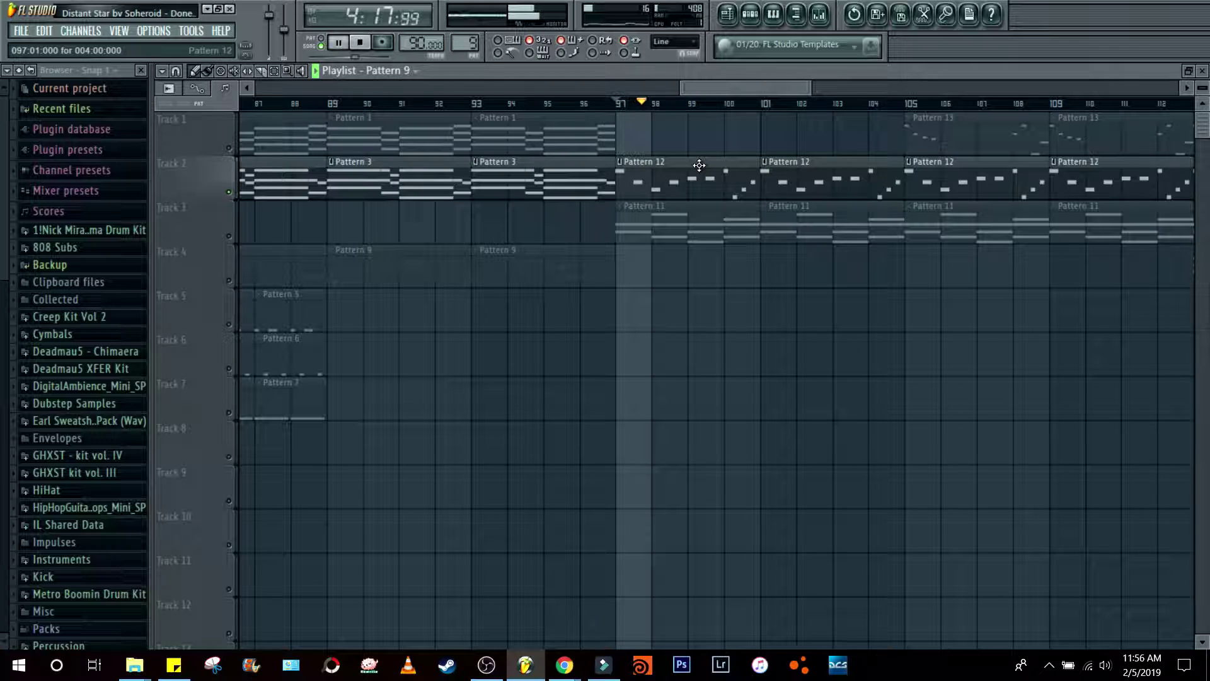
double_click(699, 165)
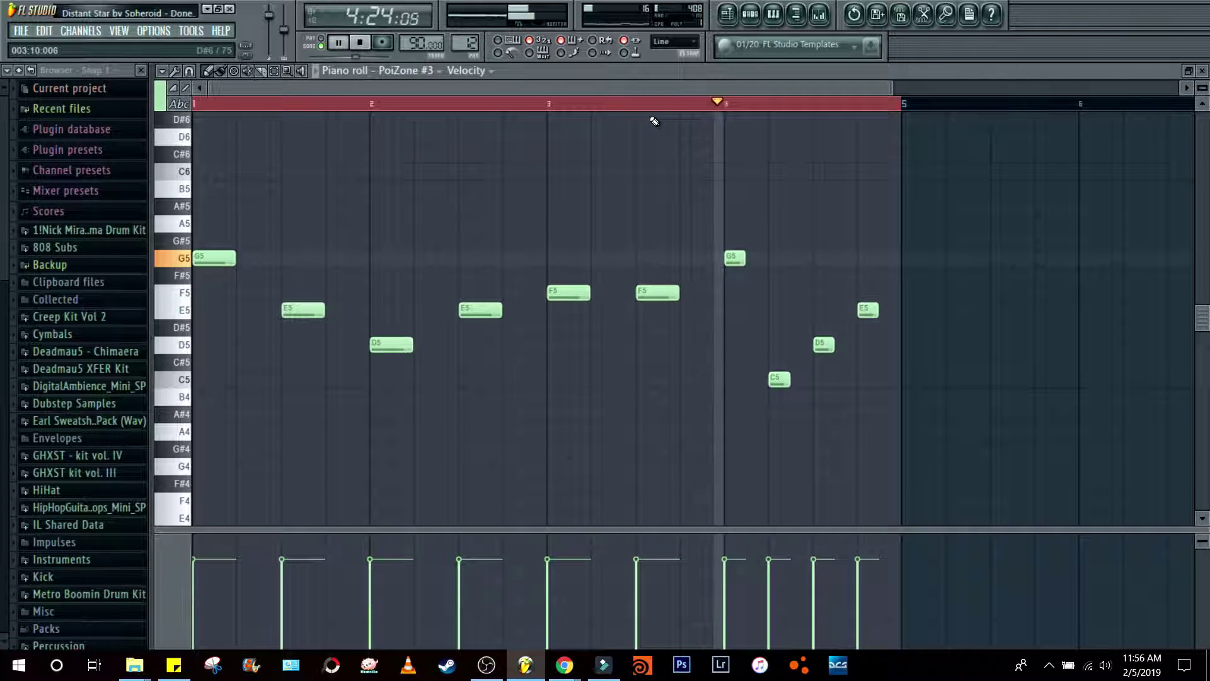
key(space)
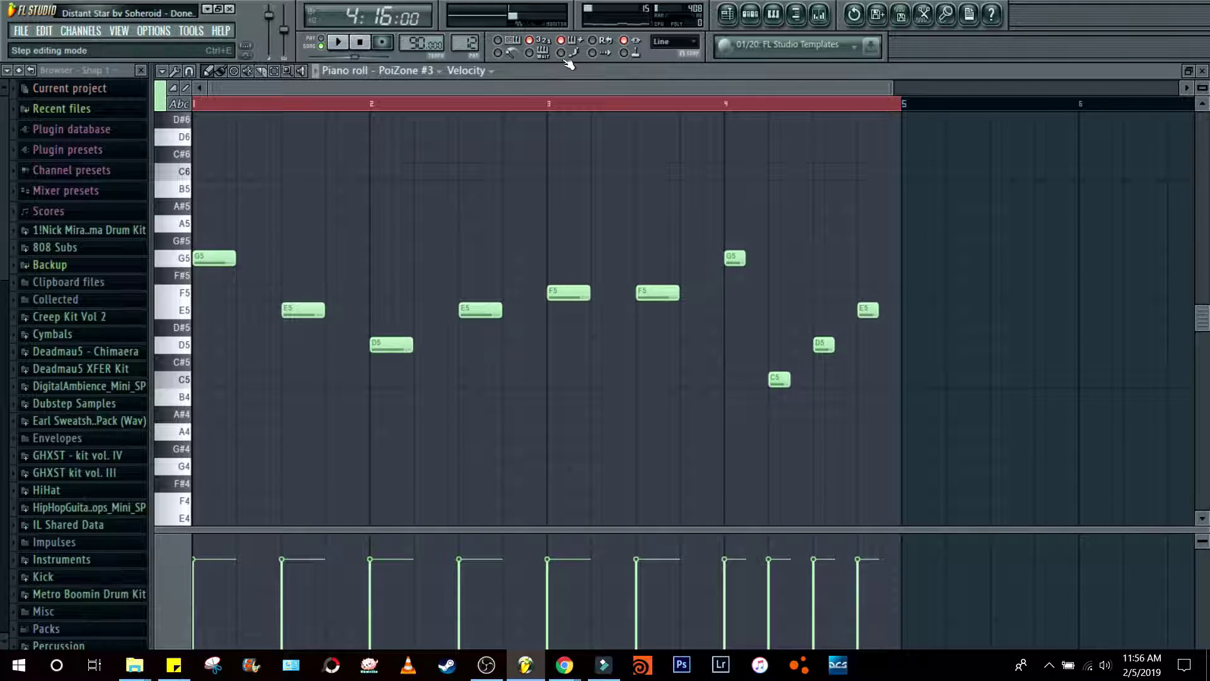
Step: Examine the PoiZone #3 channel's settings and the first Fruity Parametric EQ 2 on its mixer track
click(750, 19)
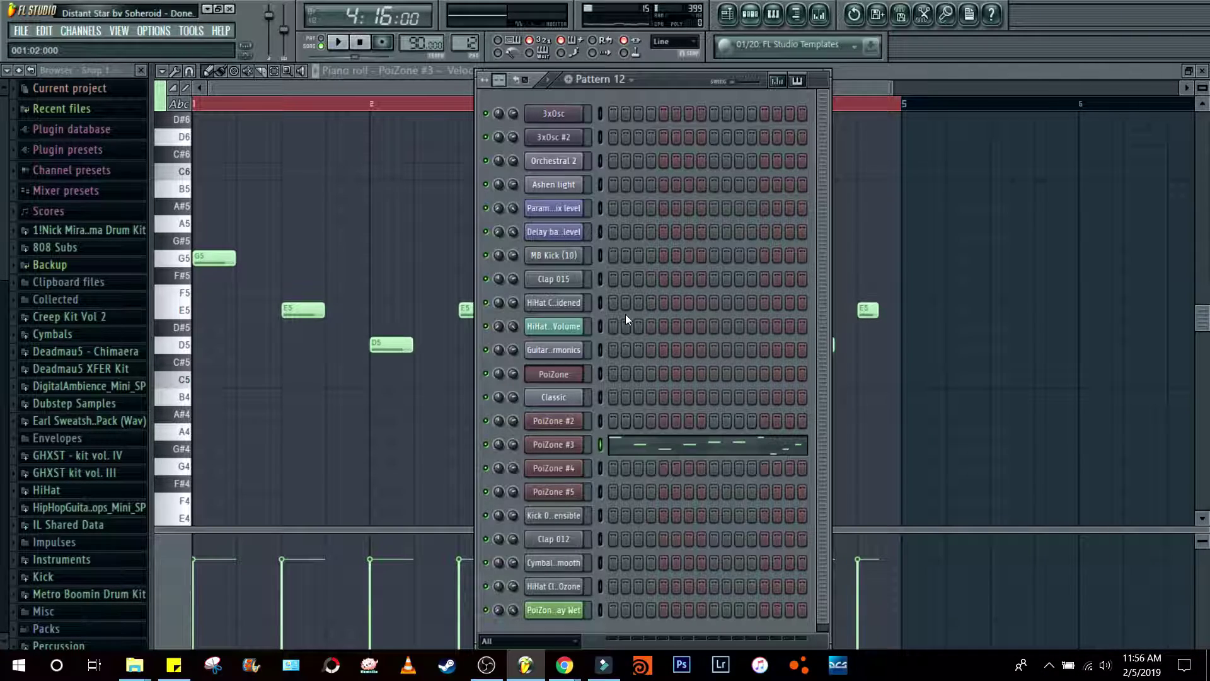
click(563, 448)
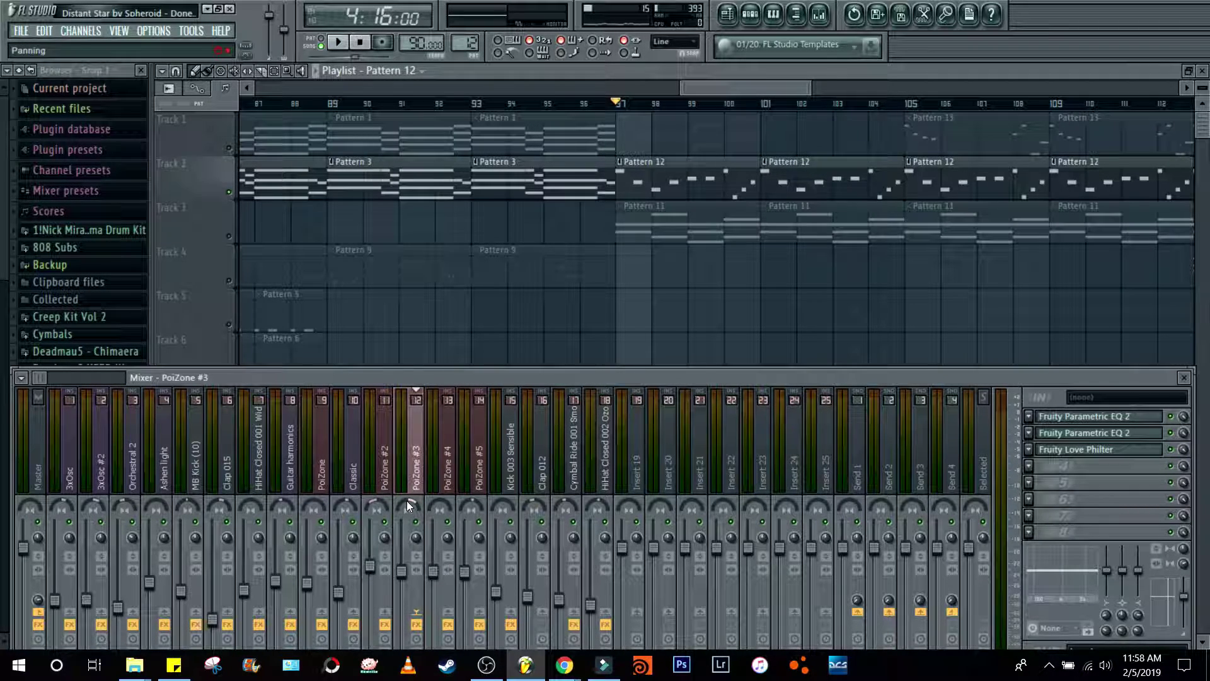
click(1094, 419)
drag(513, 180, 663, 106)
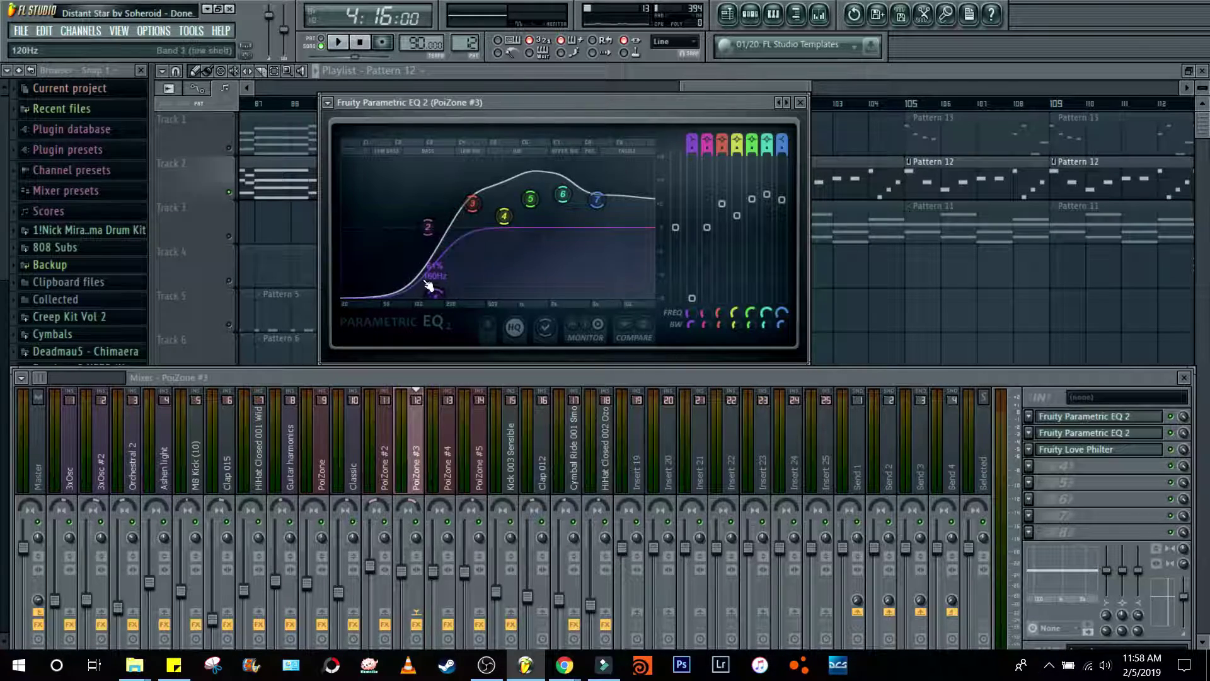
click(801, 104)
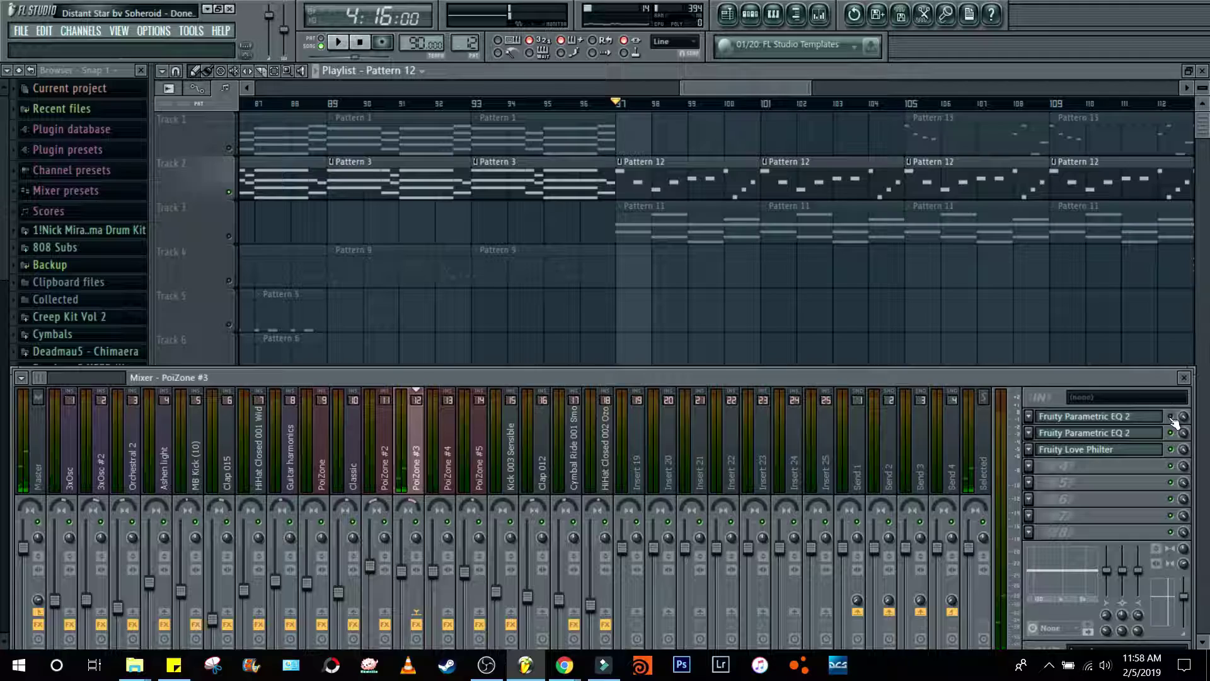
Step: Examine the curve of the second Fruity Parametric EQ 2 on the PoiZone #3 mixer track and close it
click(1139, 437)
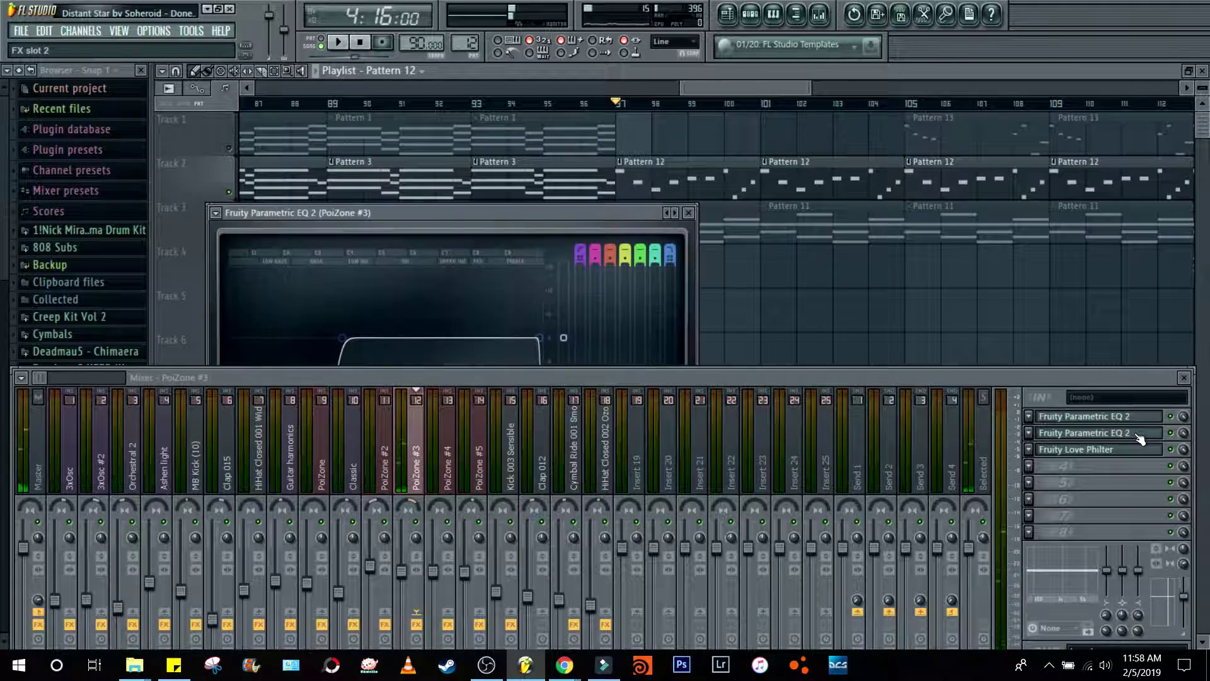
drag(614, 211, 671, 109)
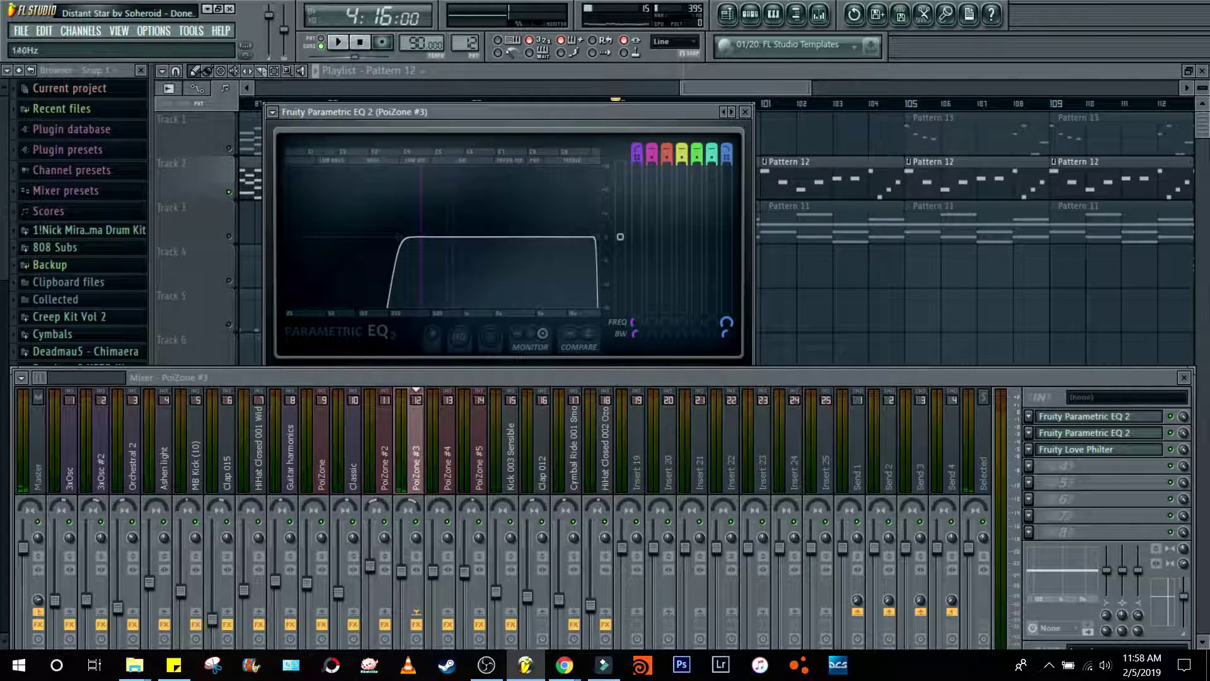
click(744, 112)
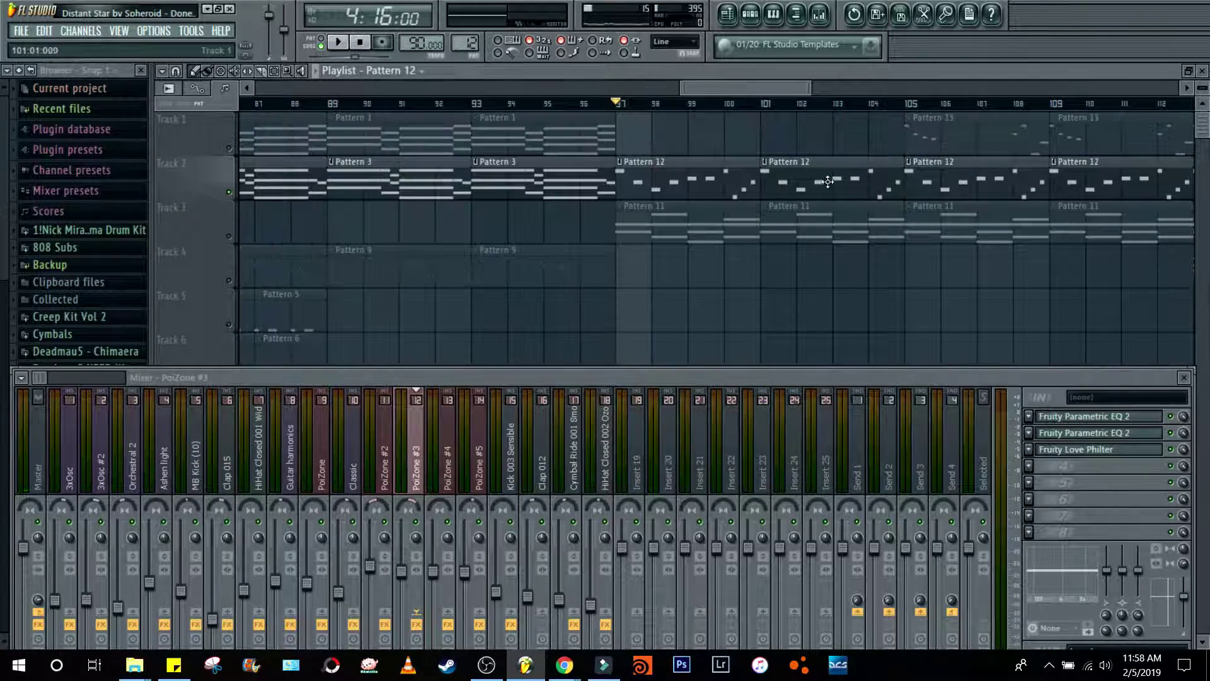
Step: Play the soloed PoiZone #3 part with its Parametric EQ 2 effects bypassed, and examine the track's Fruity Love Philter settings
key(space)
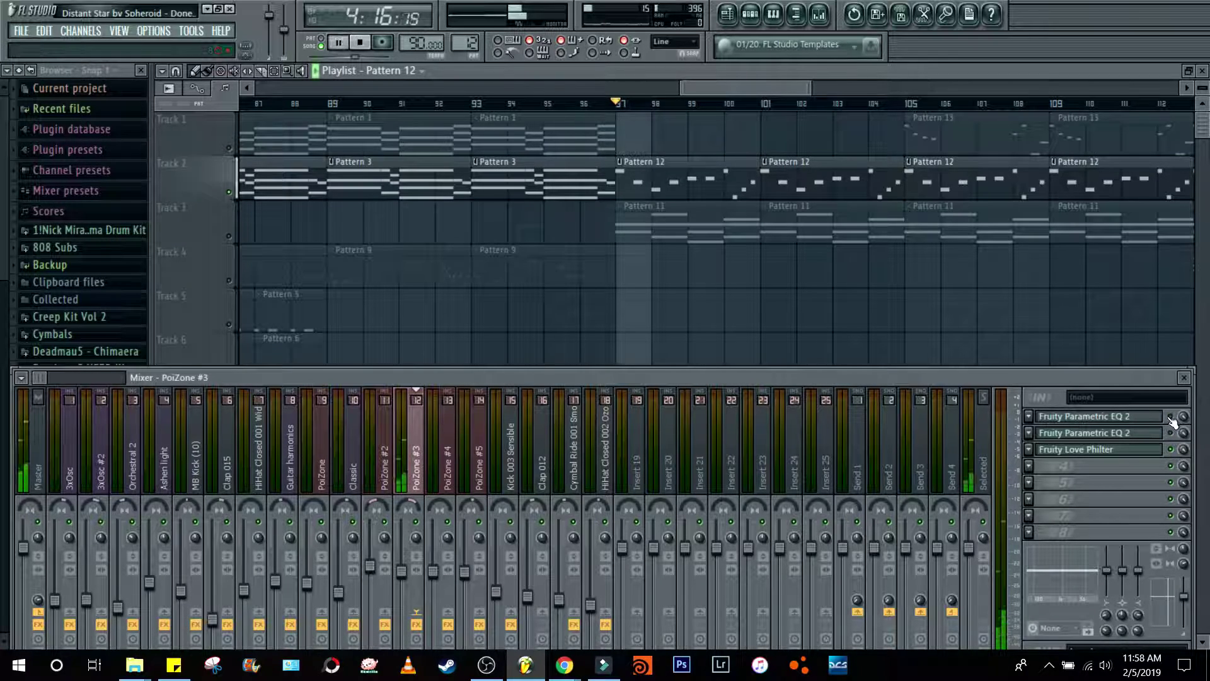
key(space)
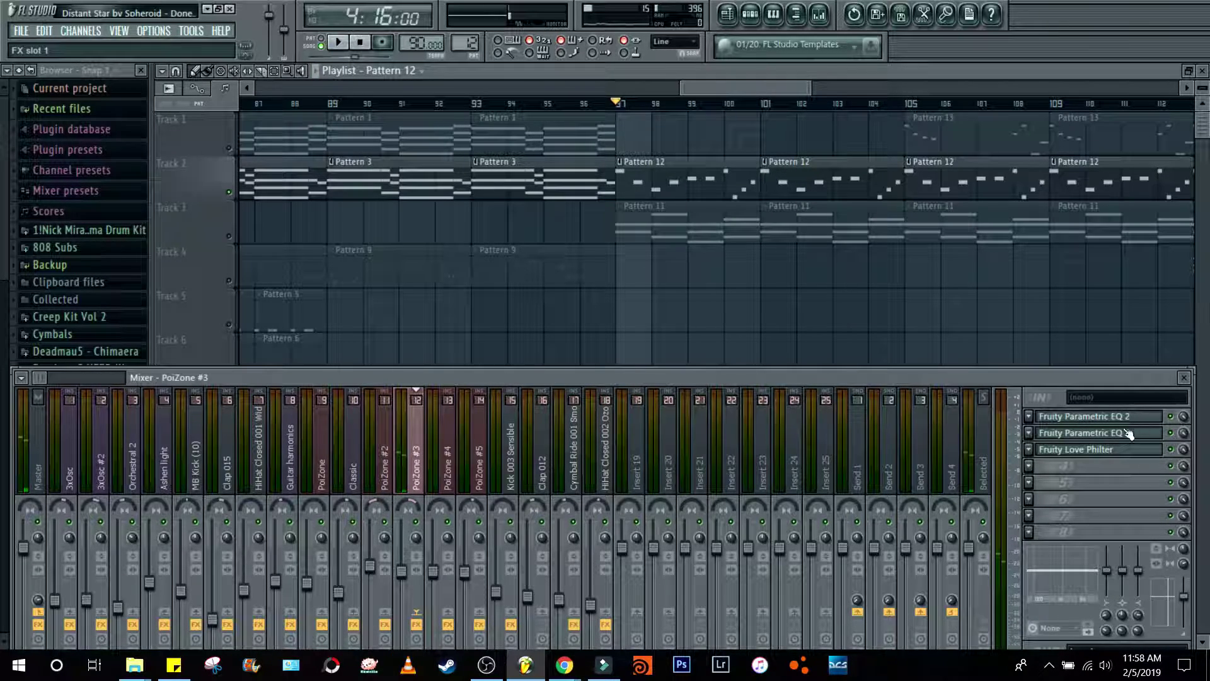
click(1103, 451)
drag(673, 247, 767, 90)
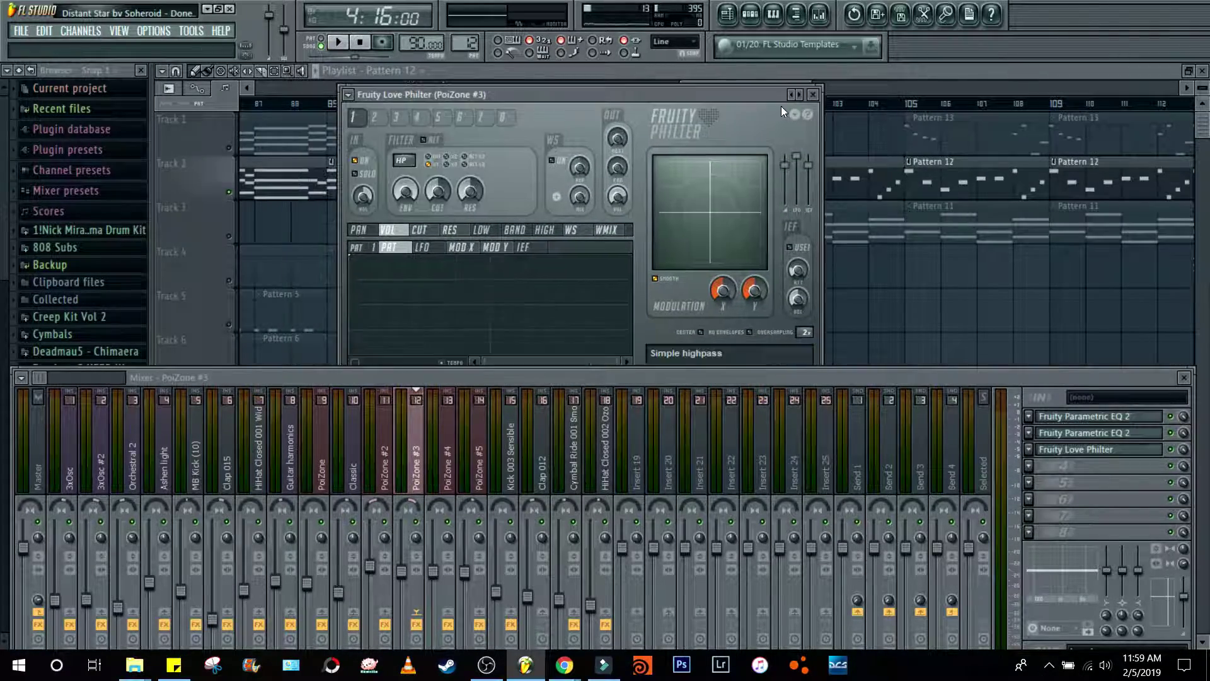
click(814, 95)
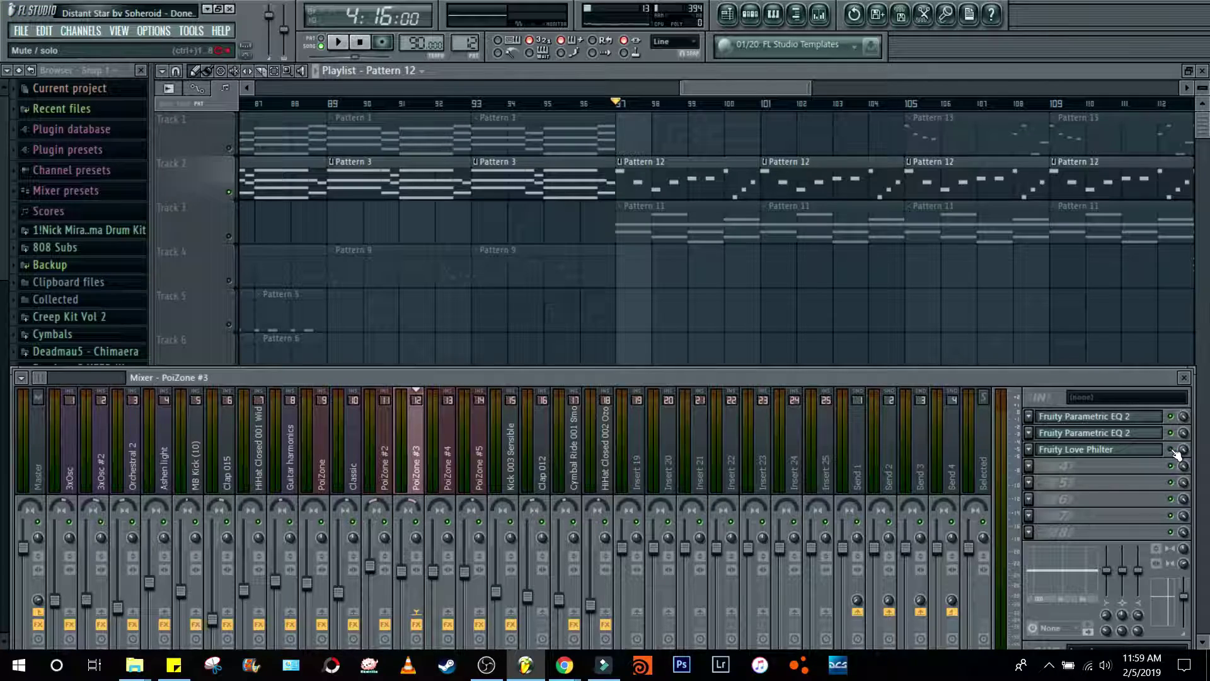
Step: Audition the PoiZone #3 part with Fruity Love Philter switched off and on, and close the mixer
key(space)
key(space)
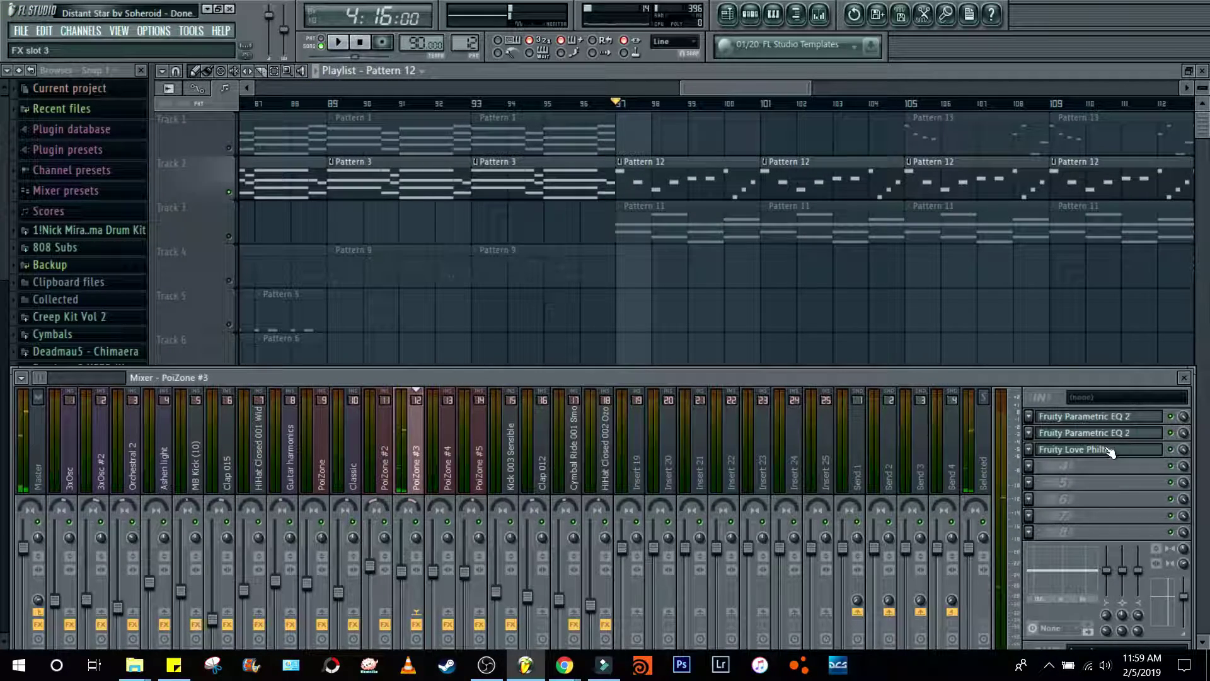
key(space)
key(space)
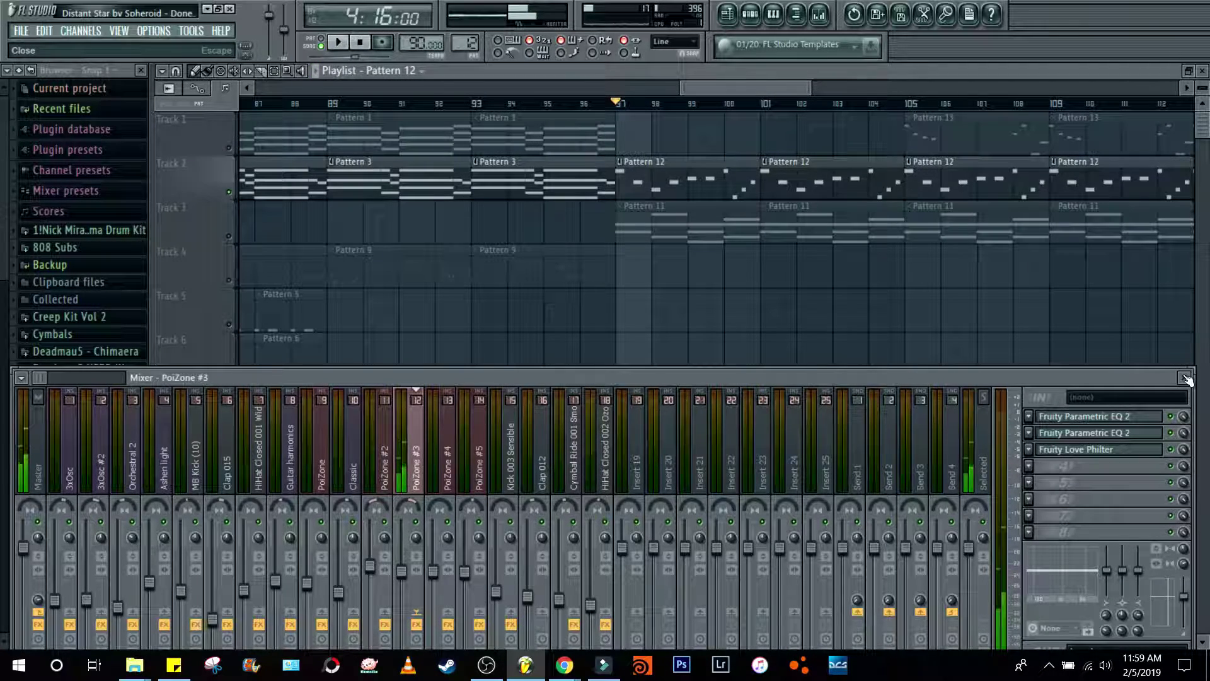
click(1187, 378)
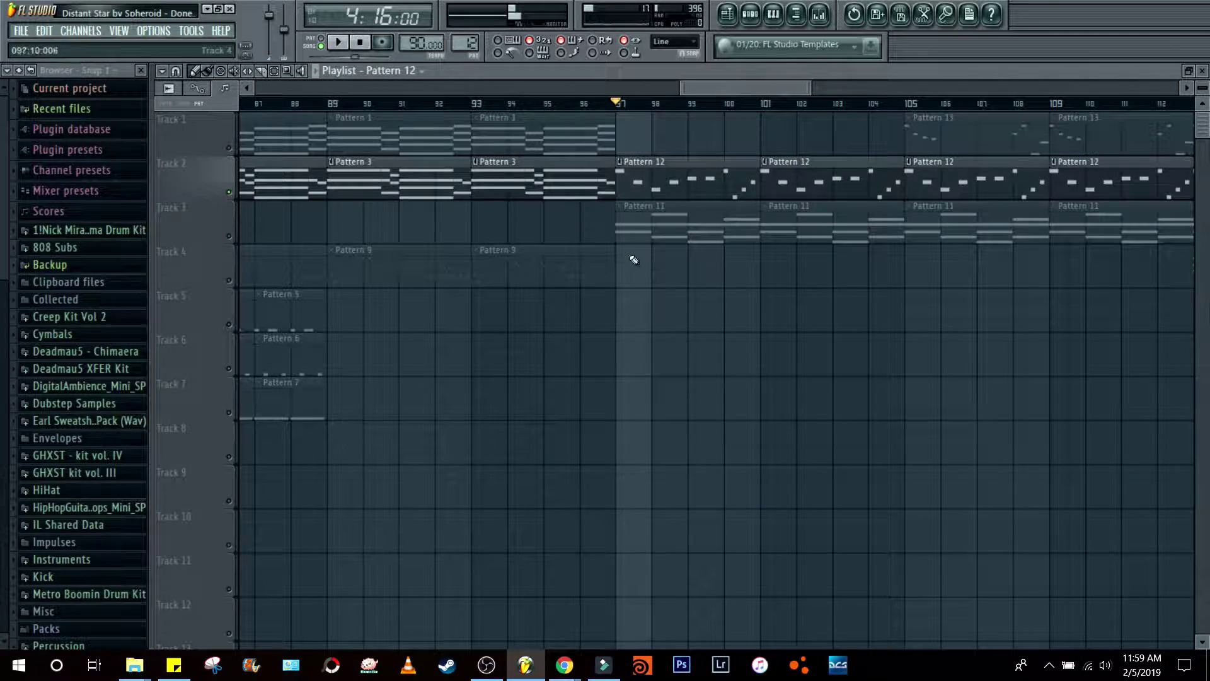
Step: Solo track 3 and play Pattern 11 from bar 97 while viewing its PoiZone #2 notes in the piano roll
click(231, 242)
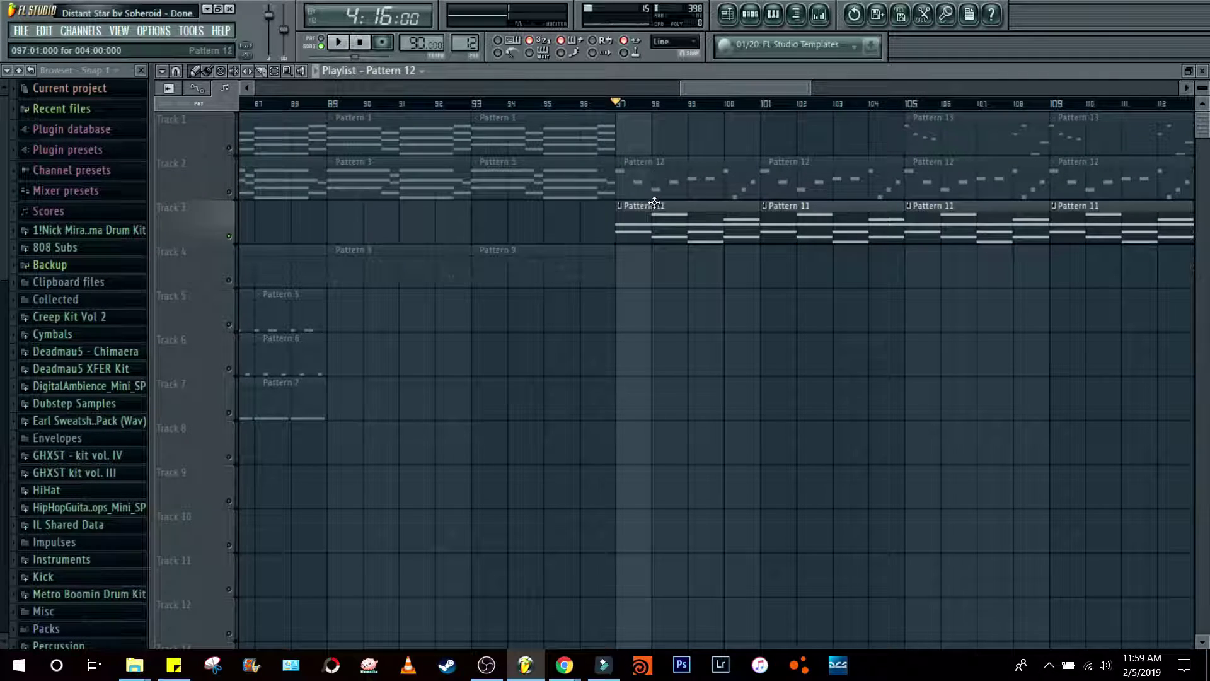
key(space)
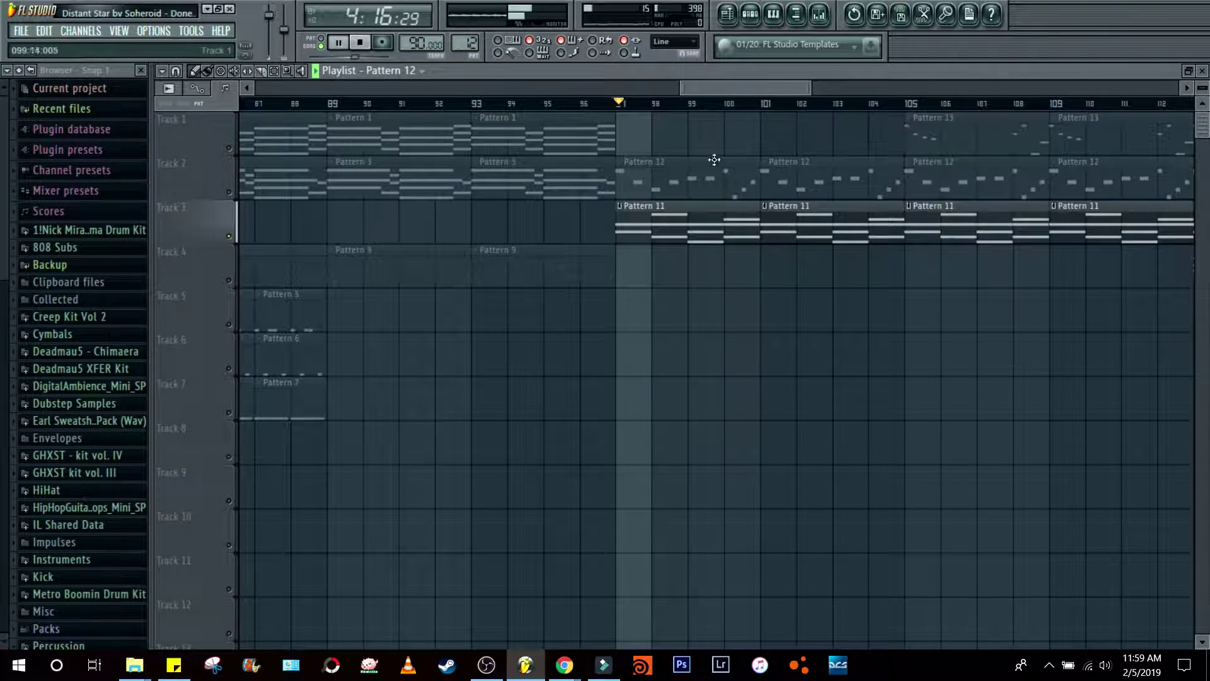
double_click(693, 224)
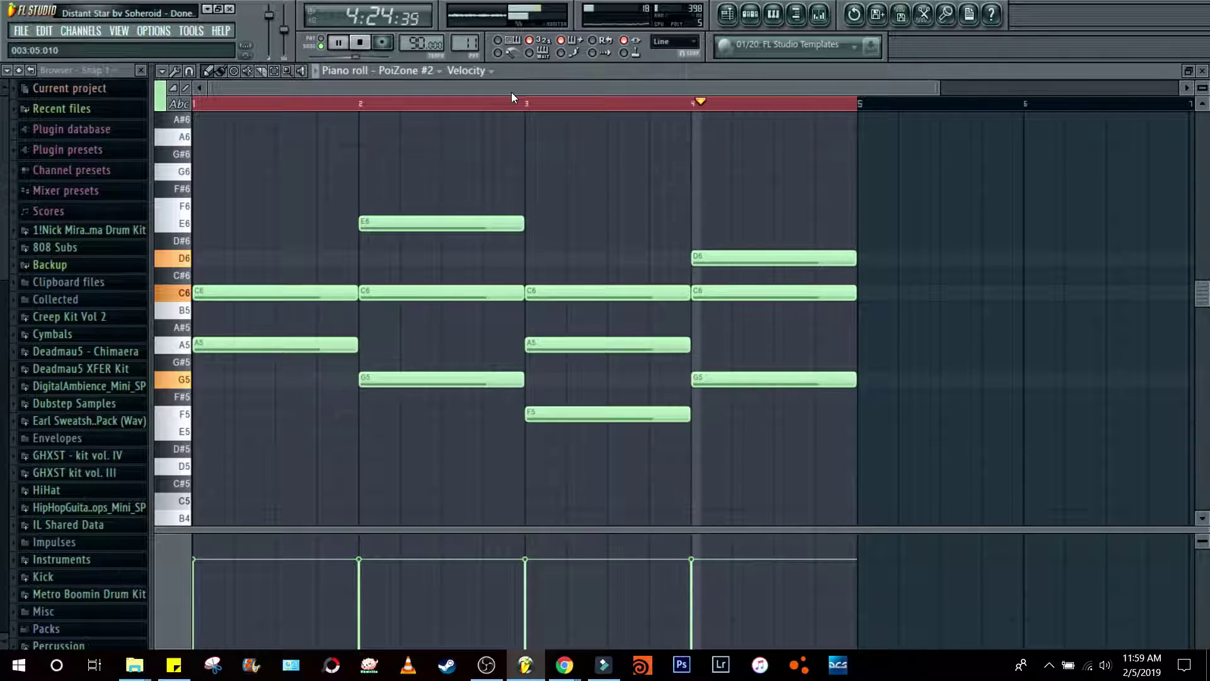
key(space)
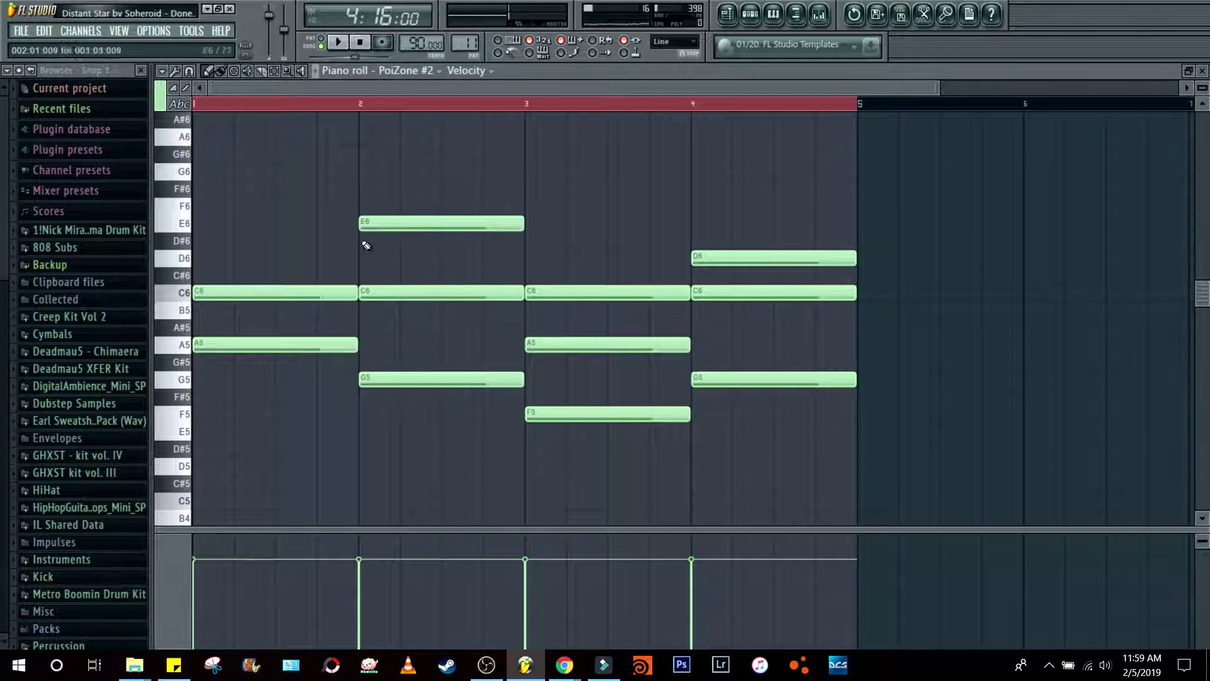
Step: Examine the PoiZone #2 channel's synth preset and settings, and close its window
click(750, 15)
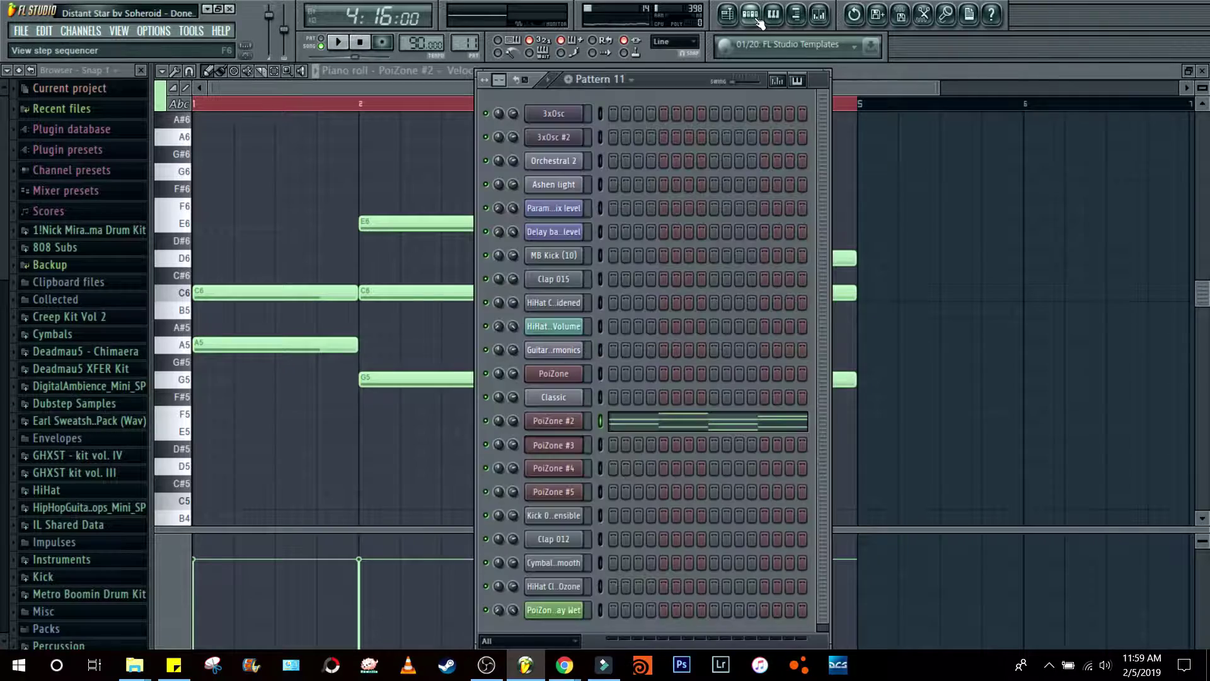
click(560, 422)
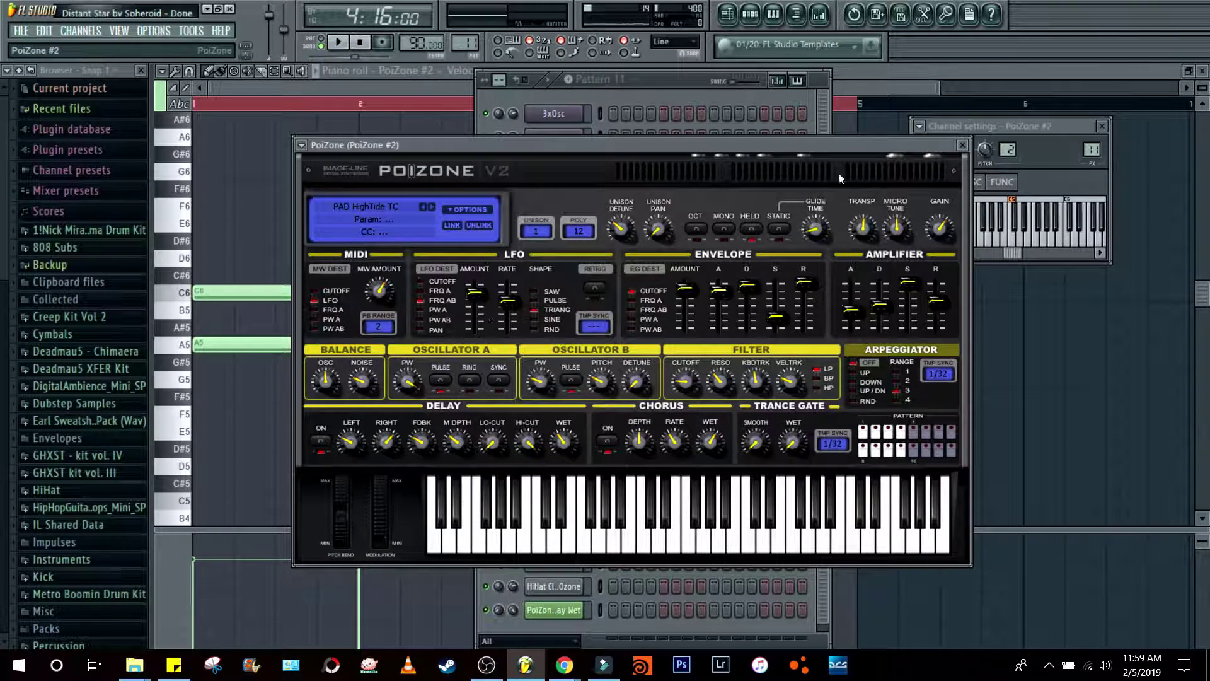
click(961, 145)
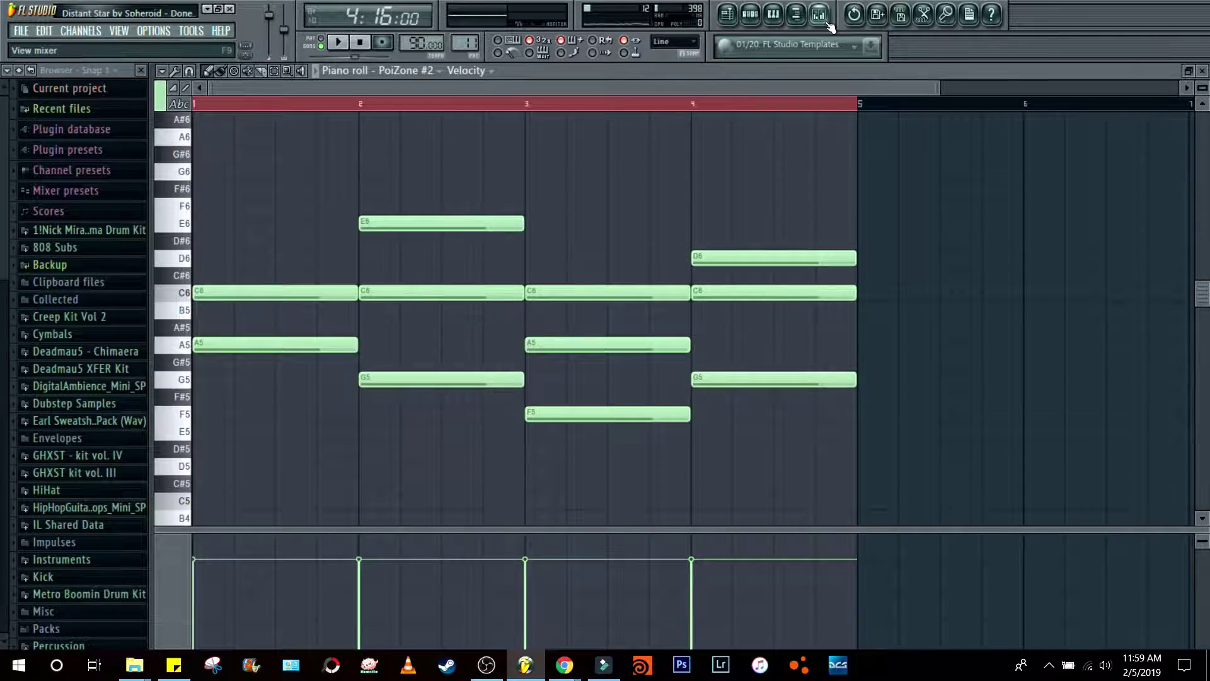
Step: Examine the Fruity Parametric EQ 2 curve on the PoiZone #2 mixer track, audition the part with it bypassed, and close the mixer
click(827, 21)
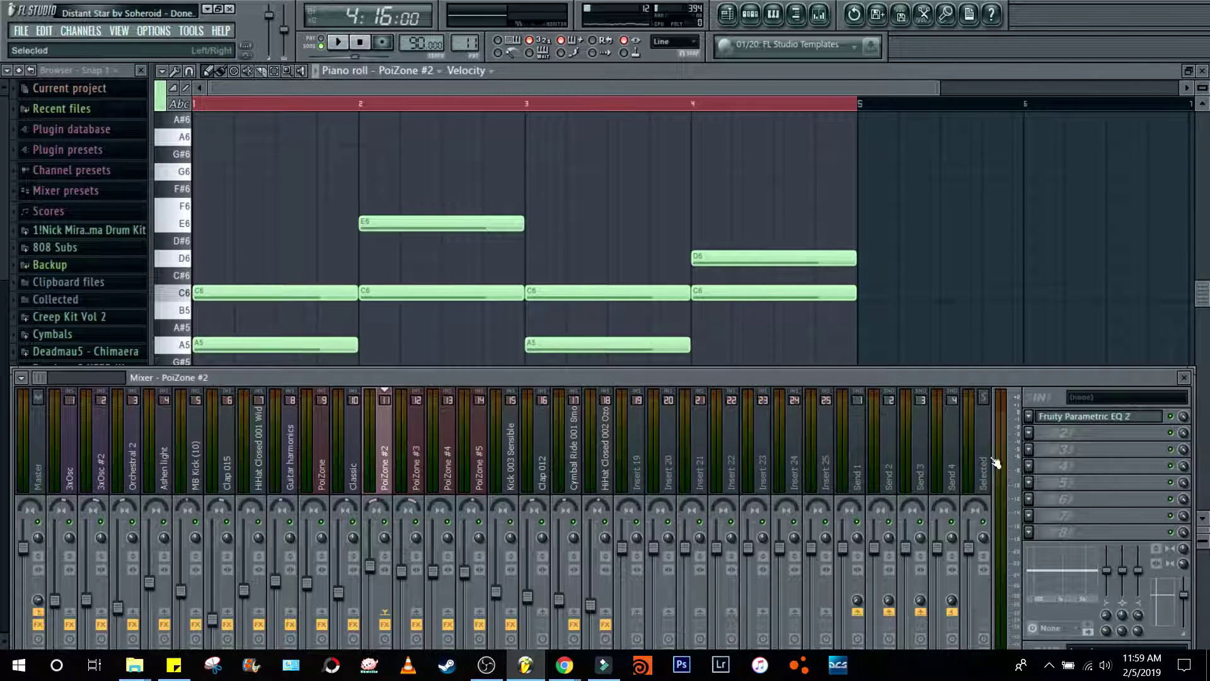
click(1071, 420)
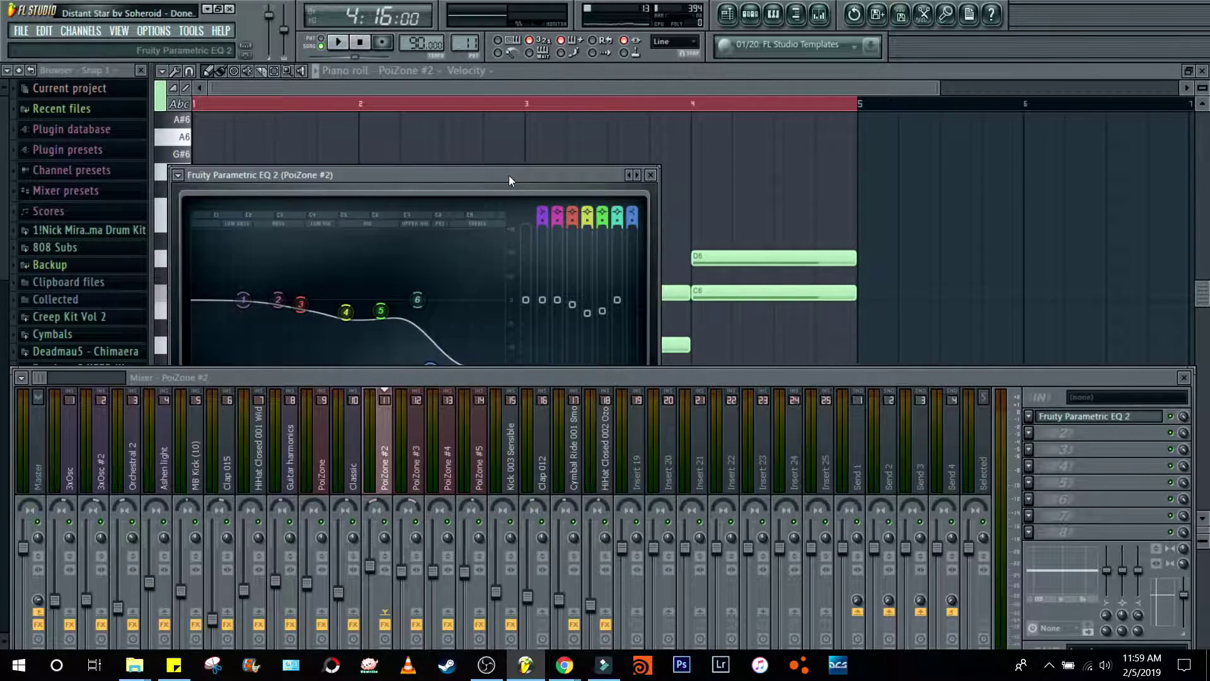
drag(509, 176, 540, 128)
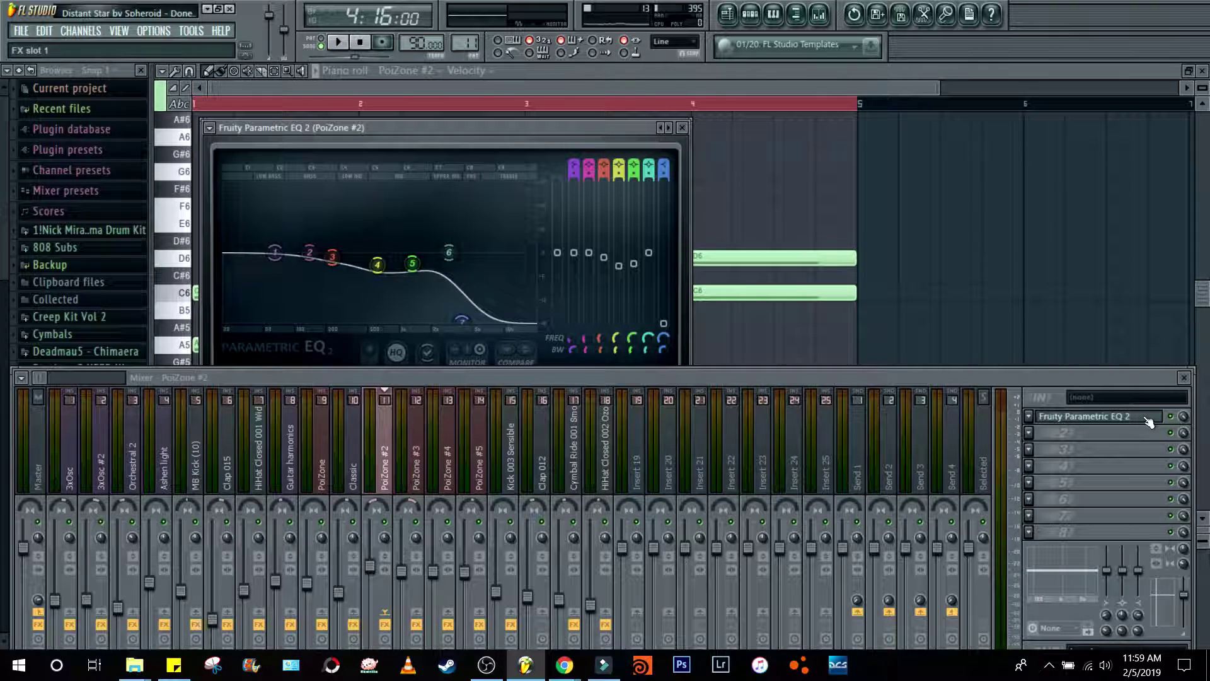
click(1172, 421)
key(space)
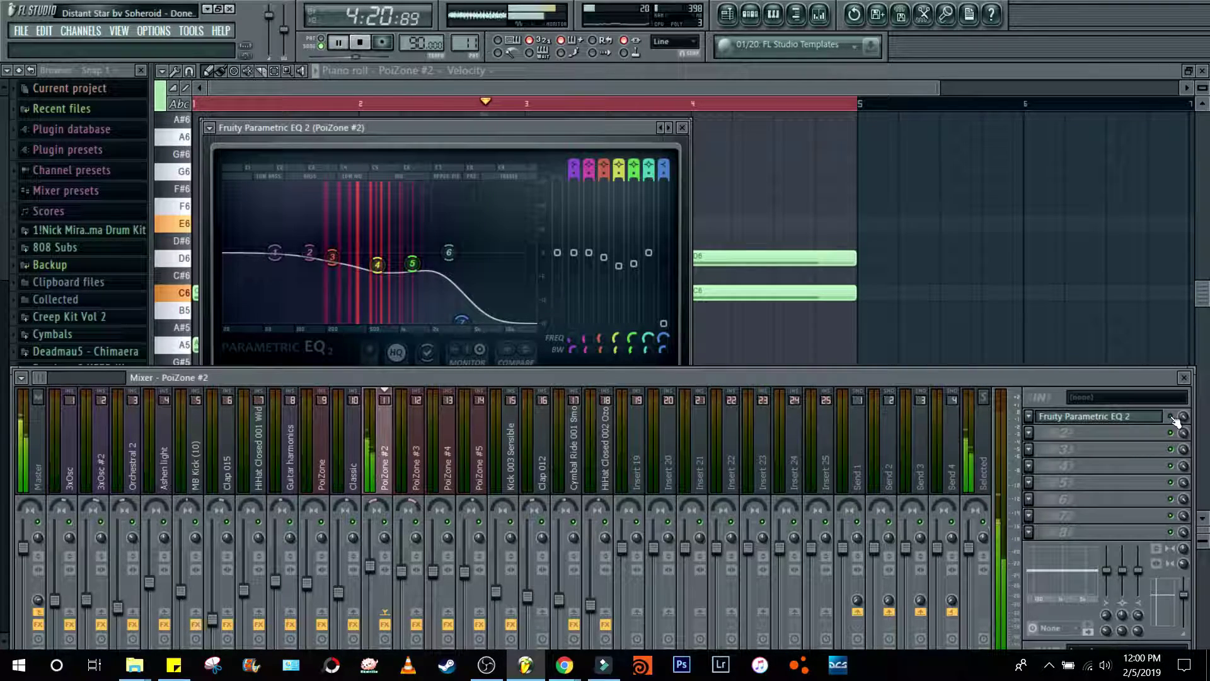
key(space)
click(683, 128)
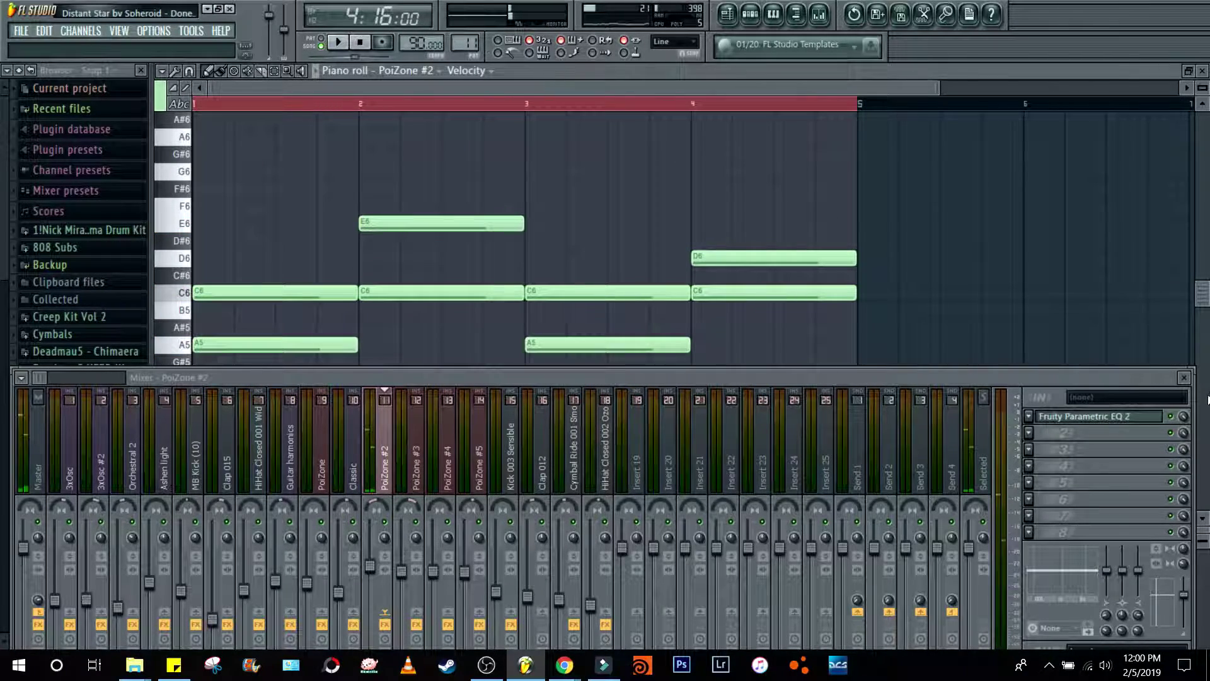
click(1185, 378)
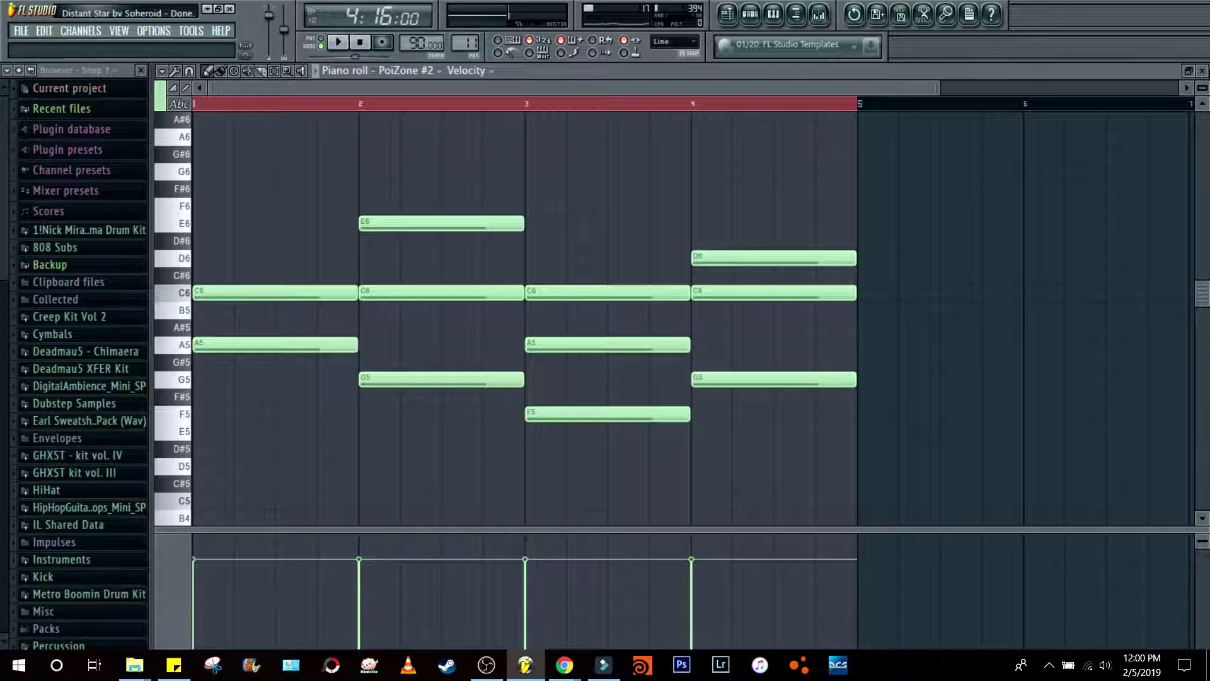
Step: Return to the playlist, unsolo track 3 and play all tracks together from bar 97, stopping before bar 101
click(1202, 71)
click(873, 81)
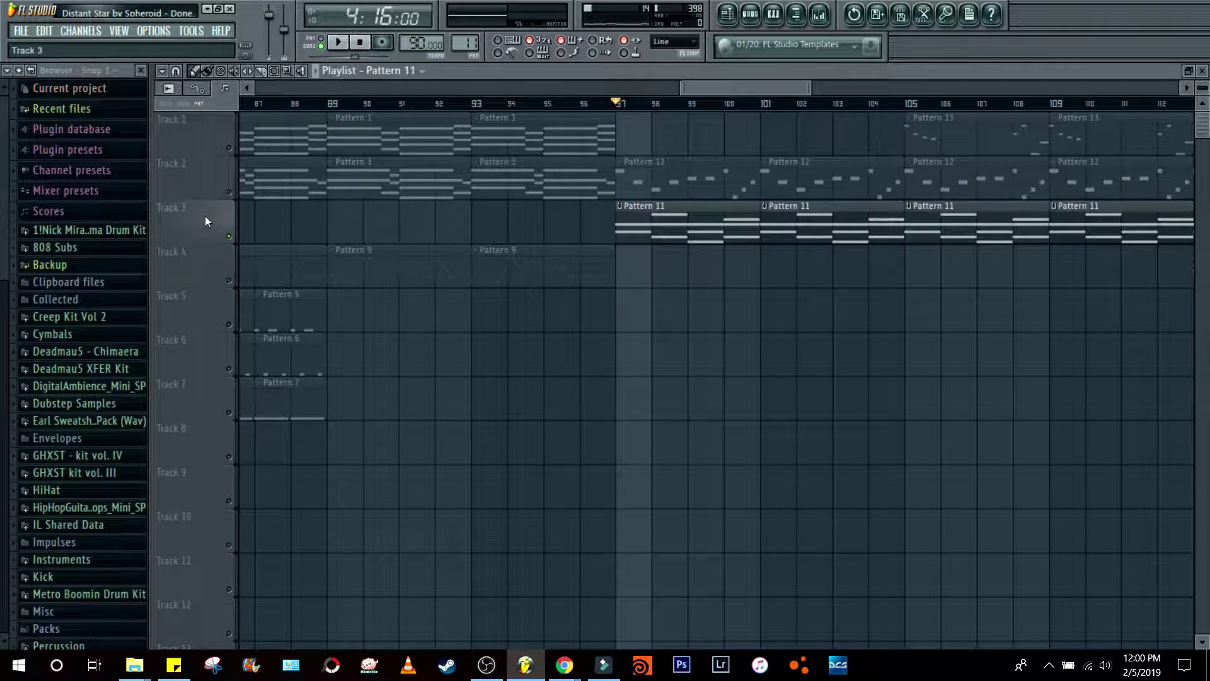
right_click(230, 192)
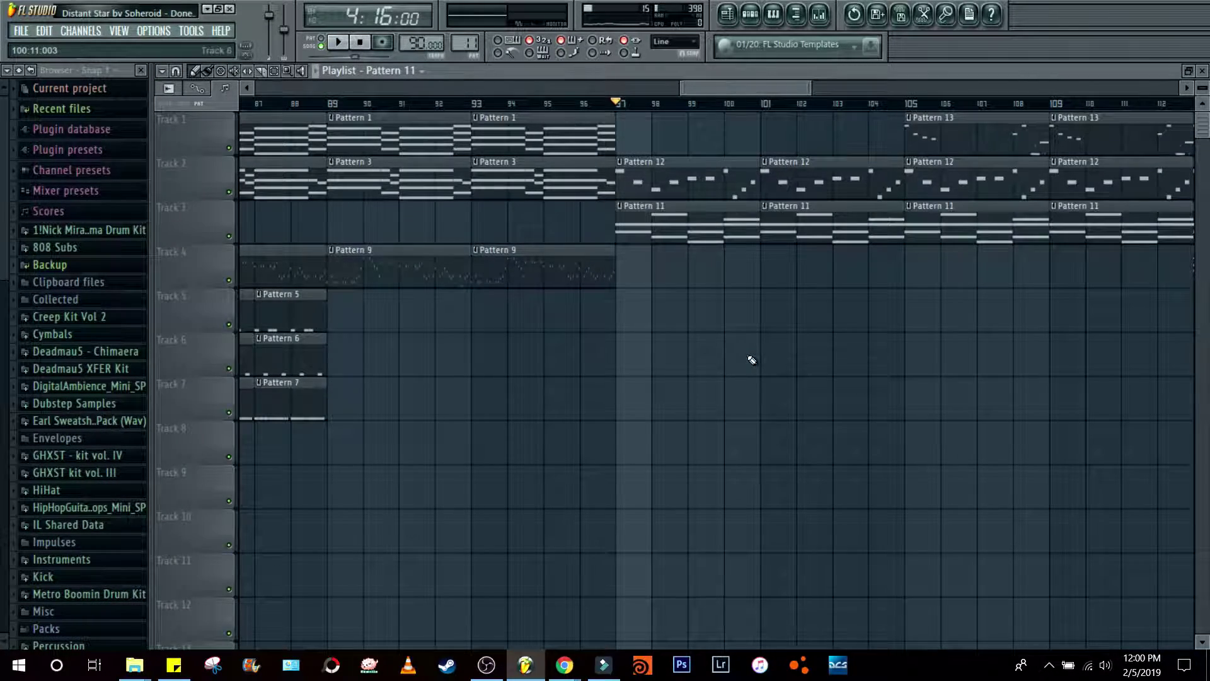
key(space)
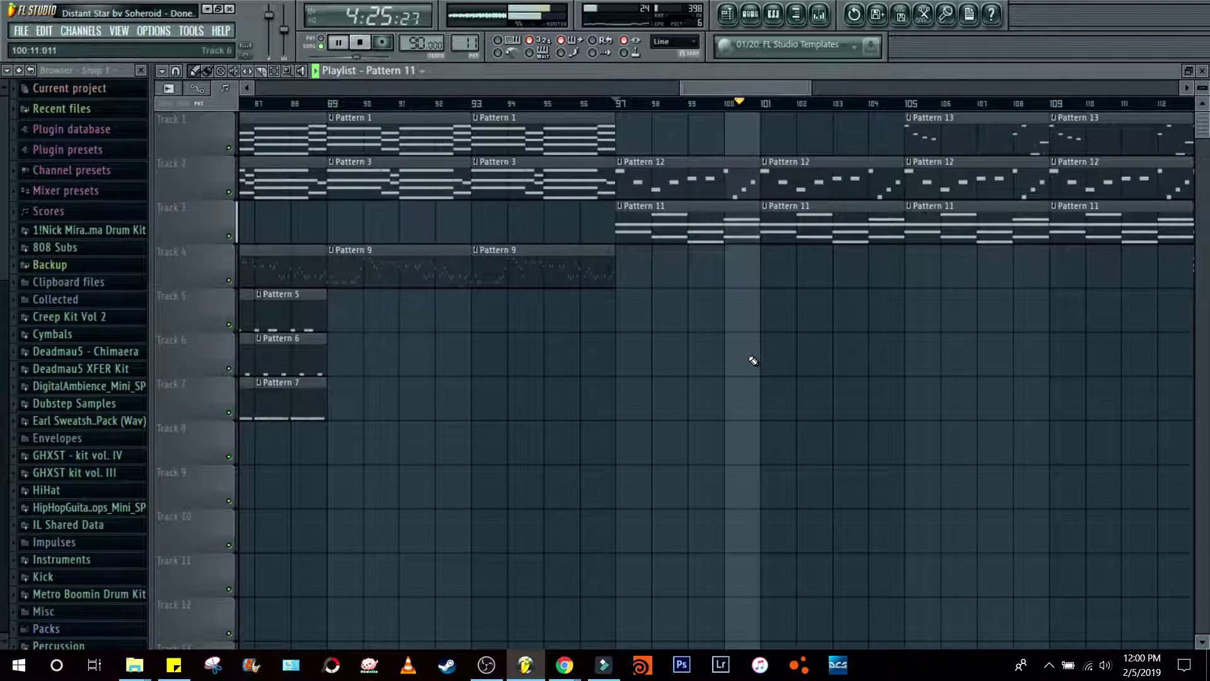
key(space)
Step: Solo track 1 at bar 105 and play Pattern 13 while viewing its PoiZone #4 notes in the piano roll
drag(787, 87, 808, 85)
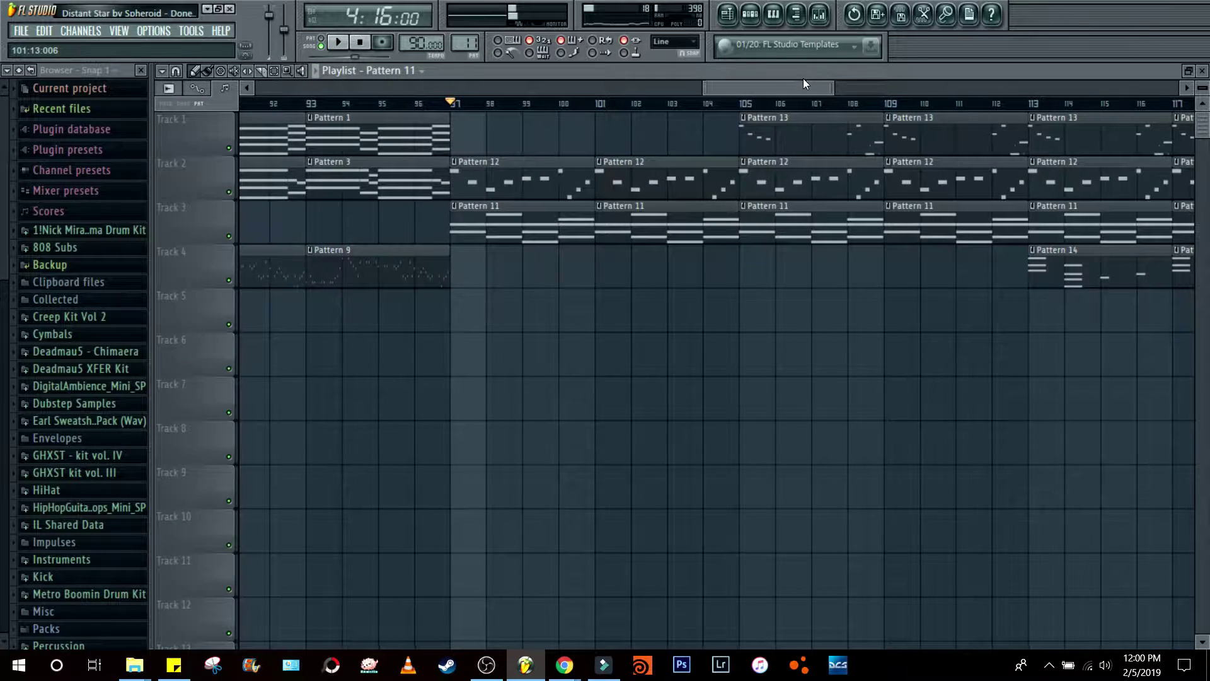
click(750, 104)
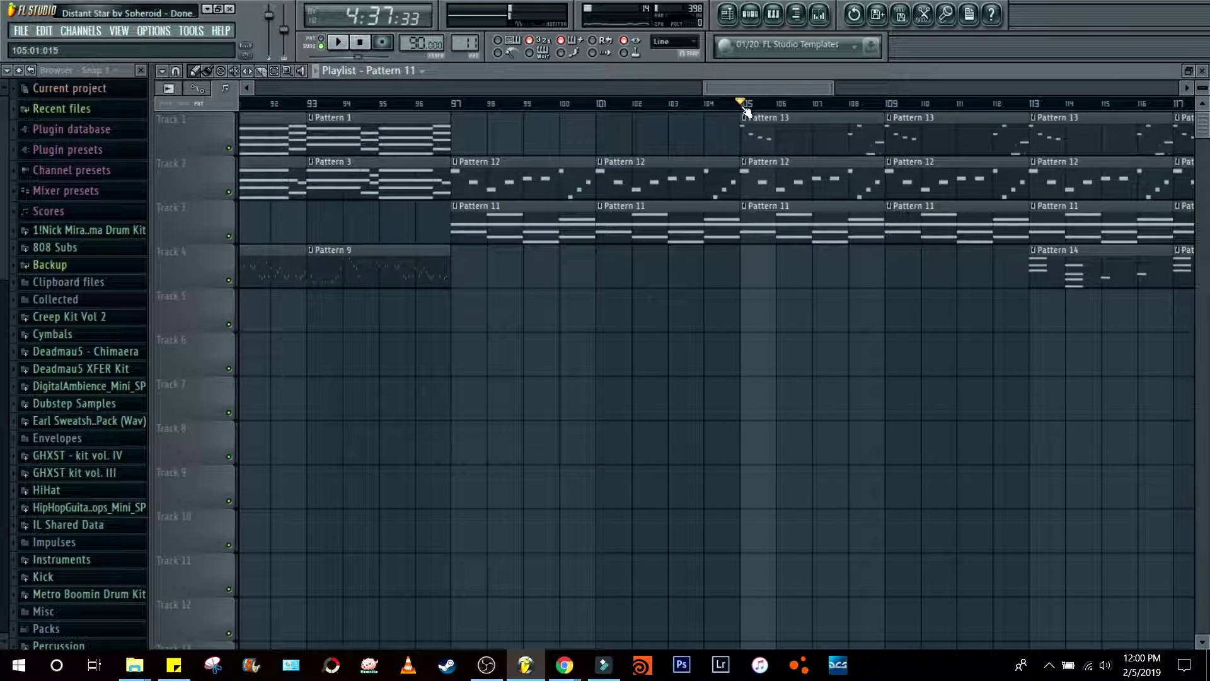
right_click(232, 148)
key(space)
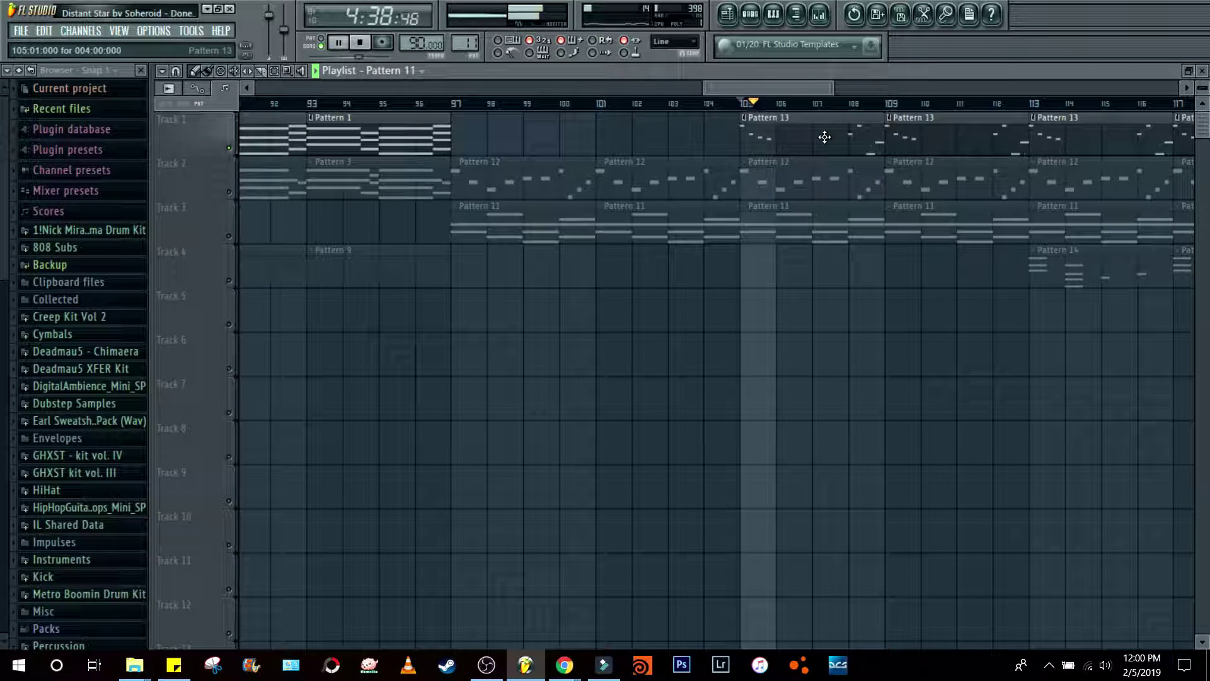
double_click(822, 138)
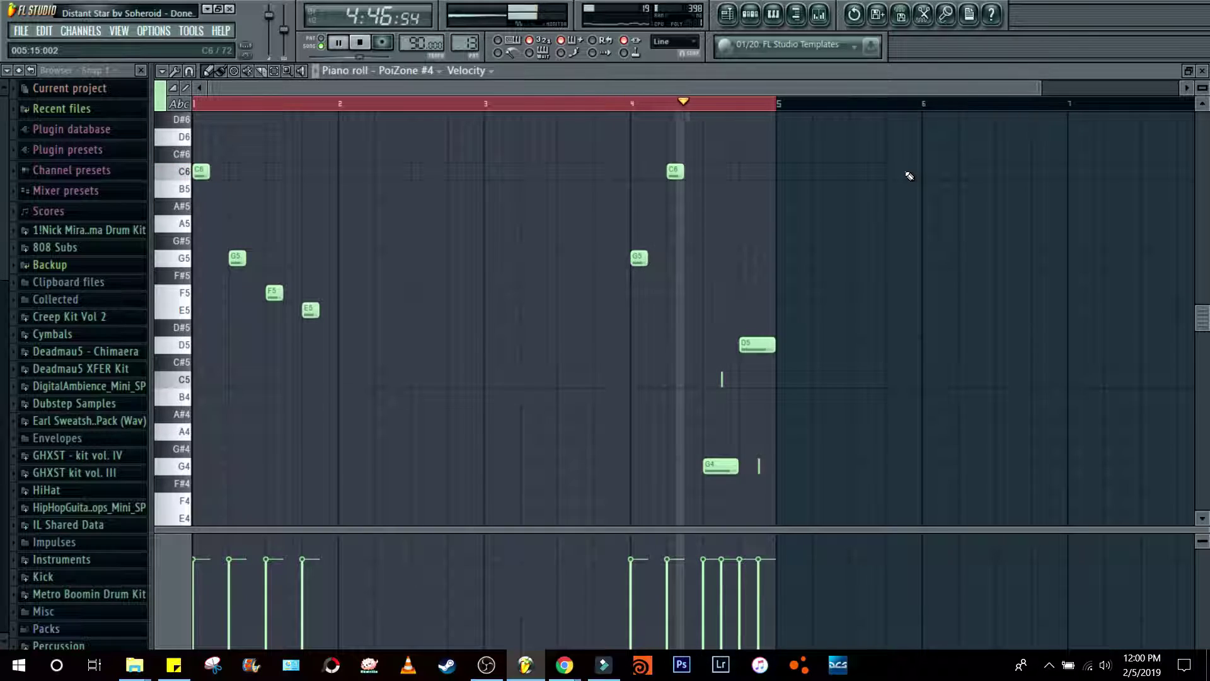
key(space)
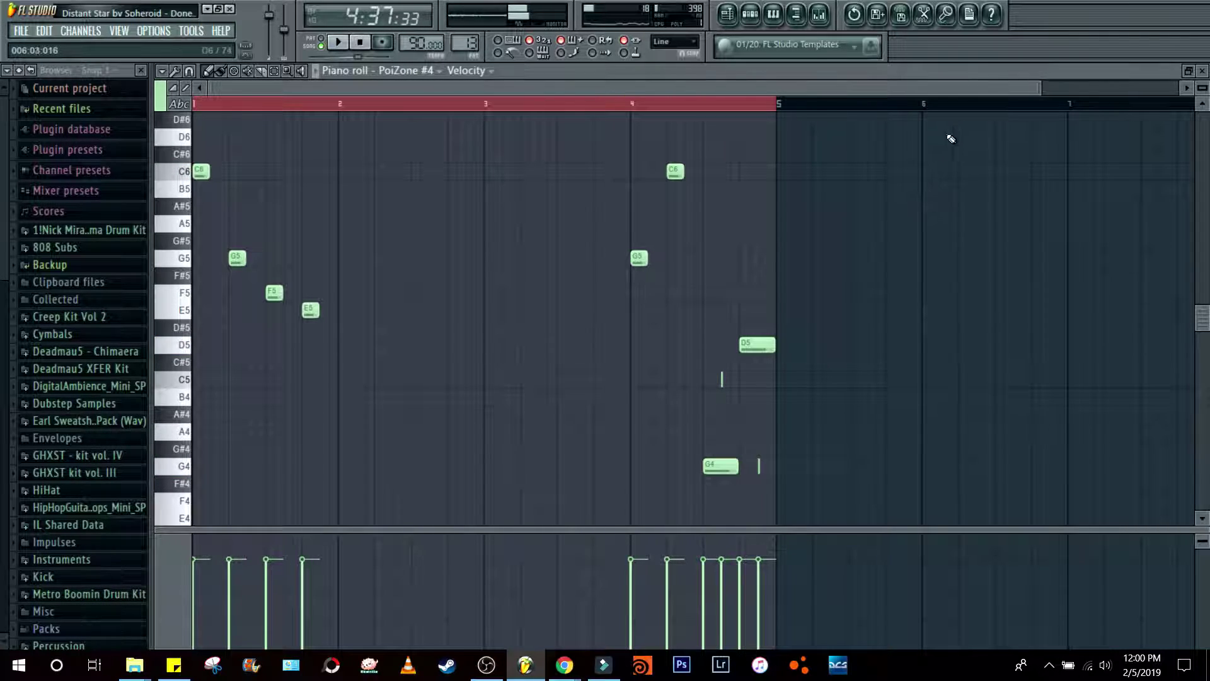
Step: Leave the piano roll and examine the PoiZone #4 channel's synth preset and settings
click(1203, 70)
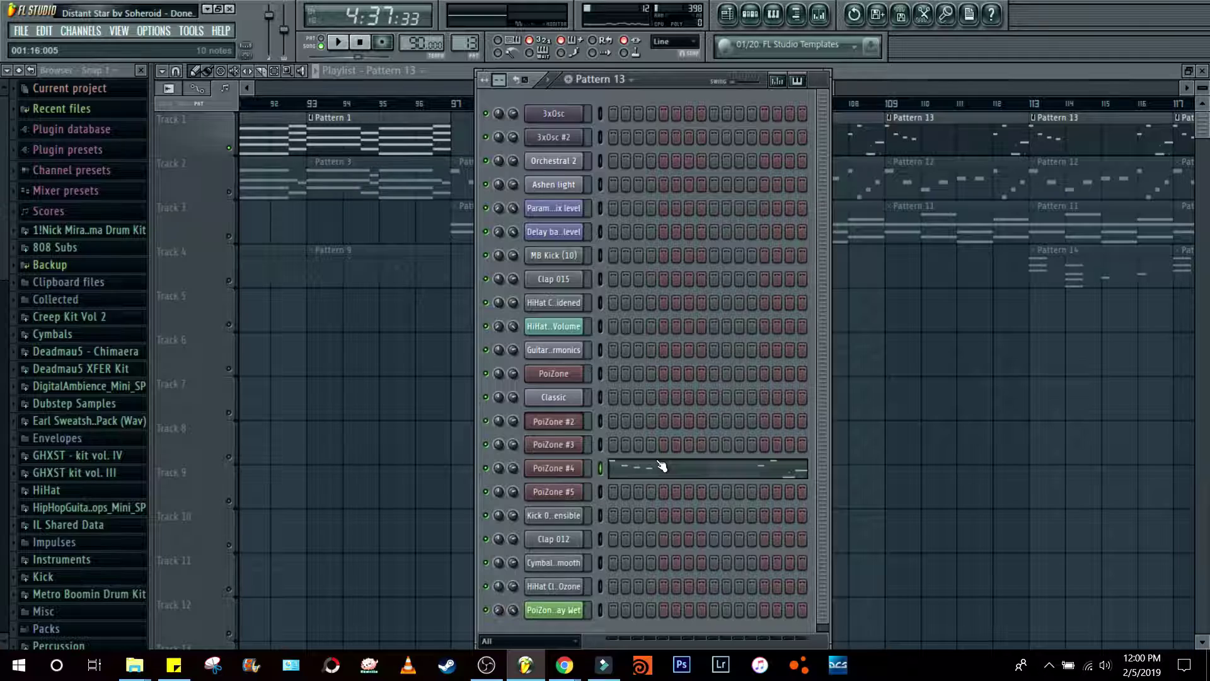
click(563, 474)
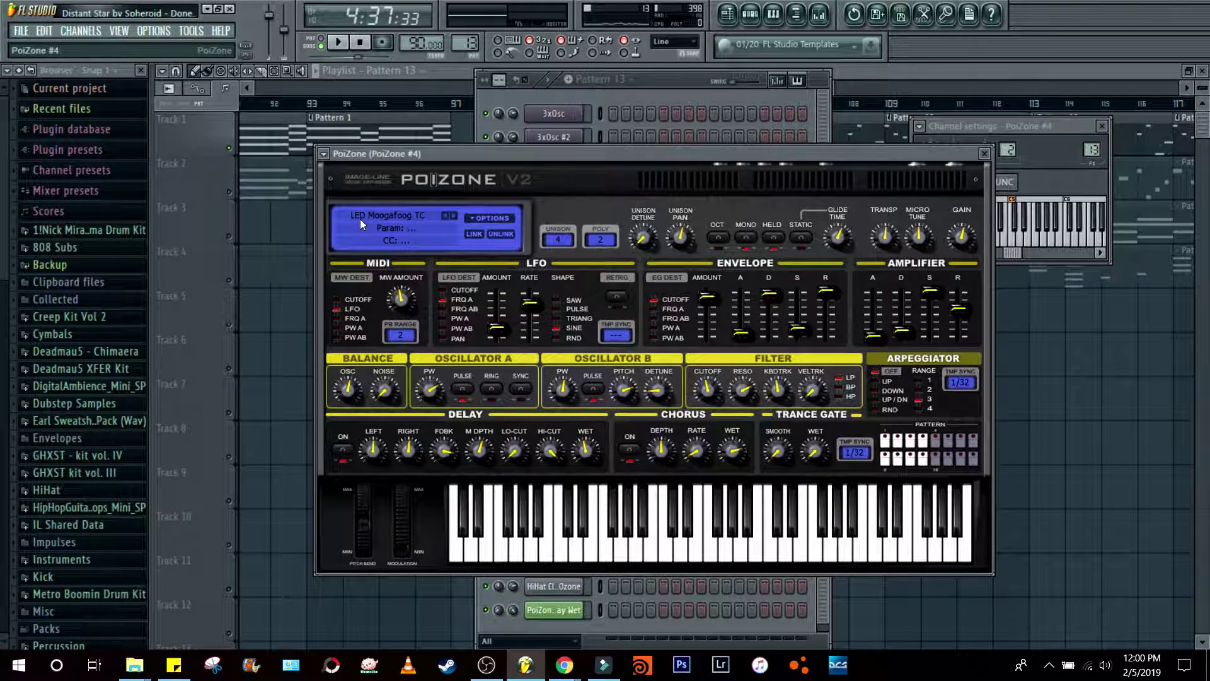
click(985, 153)
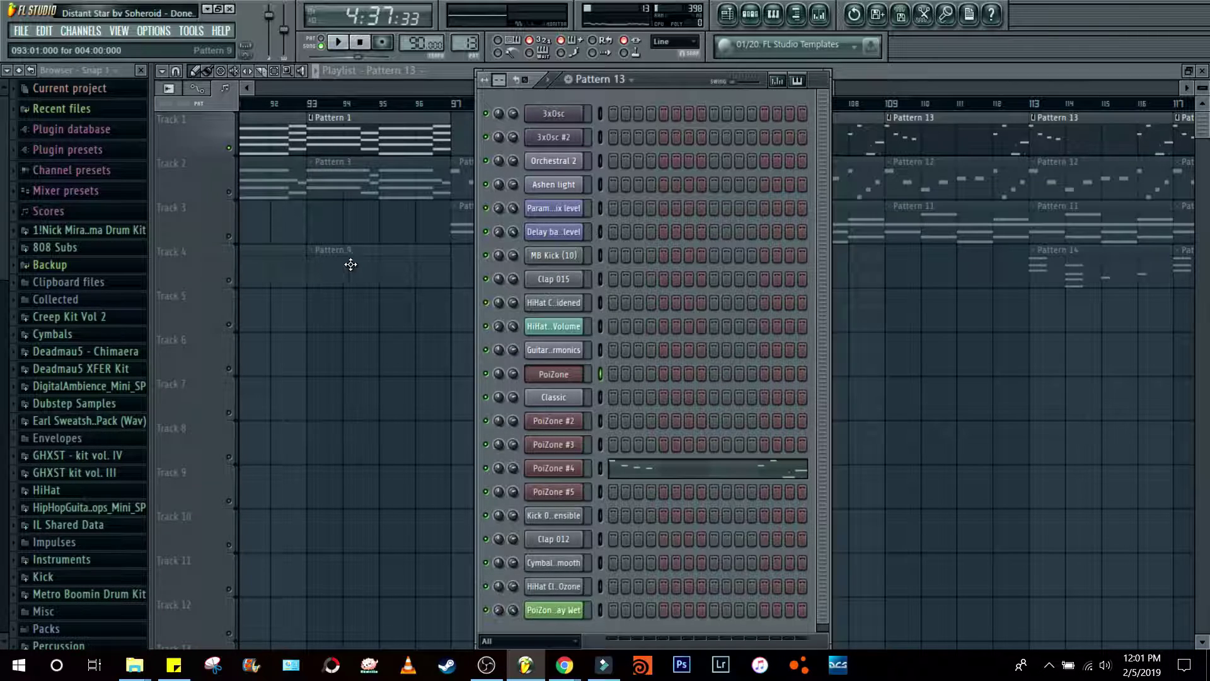
Step: Examine the Fruity Parametric EQ 2 curve on the PoiZone #4 mixer track, and close the EQ and the mixer
click(820, 15)
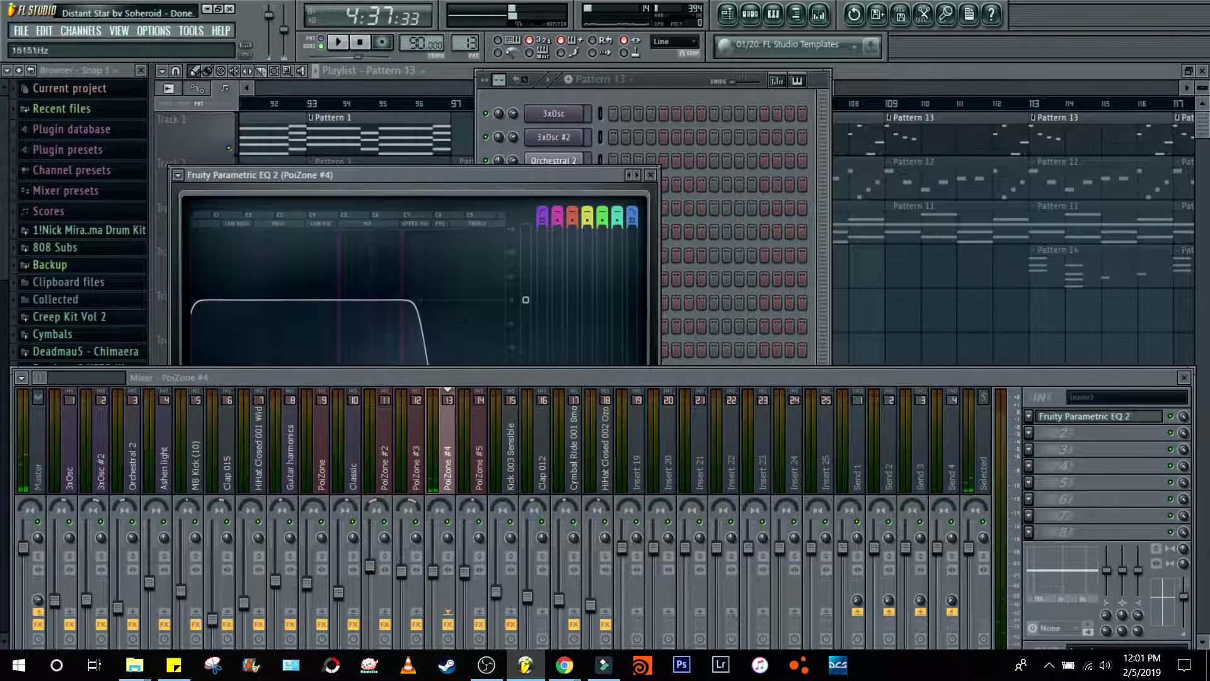
click(651, 176)
click(1184, 378)
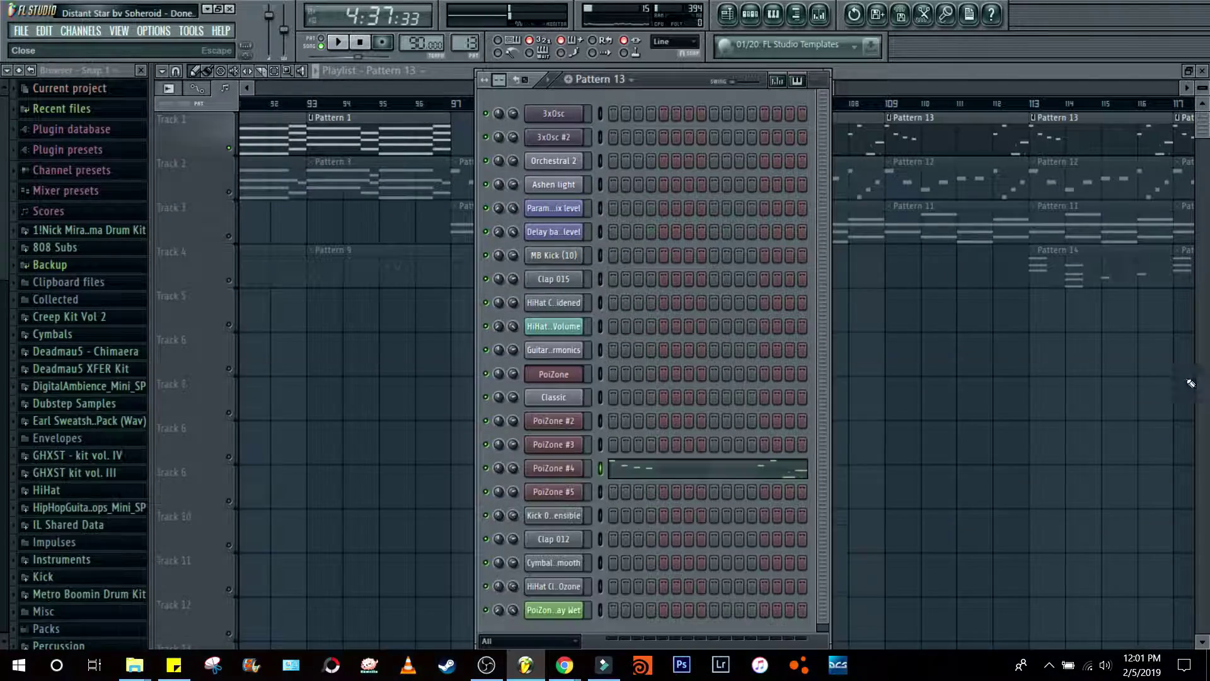
Step: Review the PoiZone #4 synth settings once more and return to the playlist
click(564, 476)
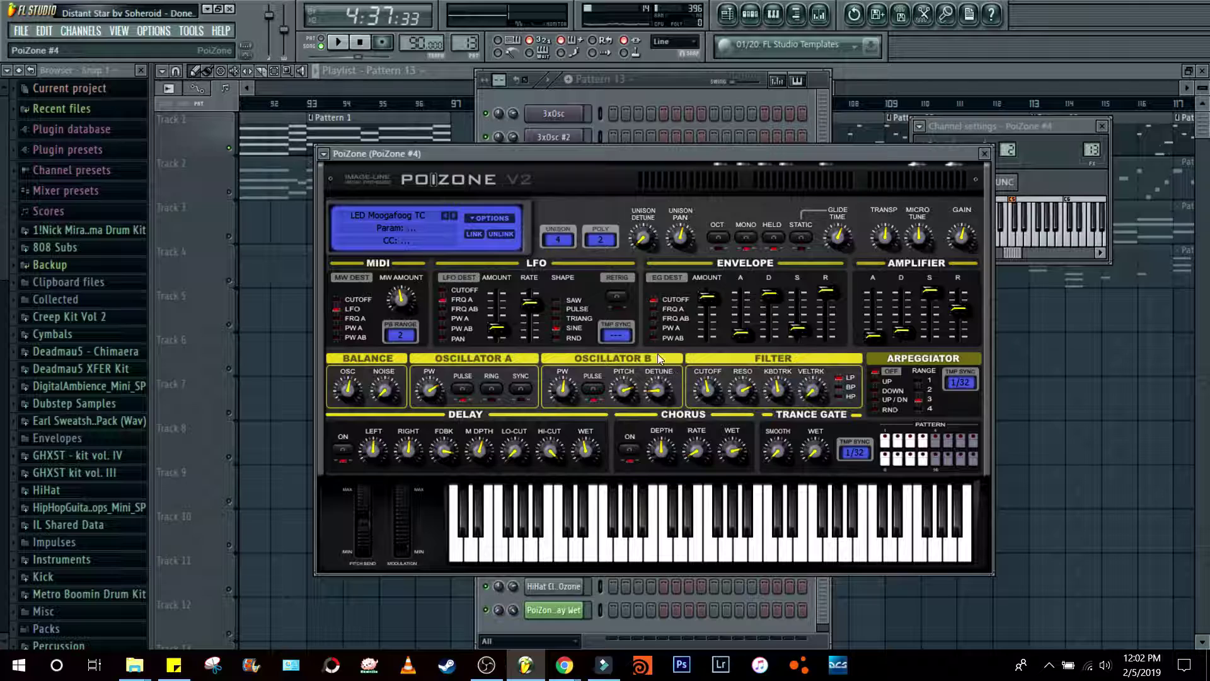
click(985, 154)
click(880, 70)
Step: Reopen Pattern 13 in the piano roll and examine the PoiZone #4 notes of its fourth bar up close
drag(760, 89, 775, 88)
double_click(719, 136)
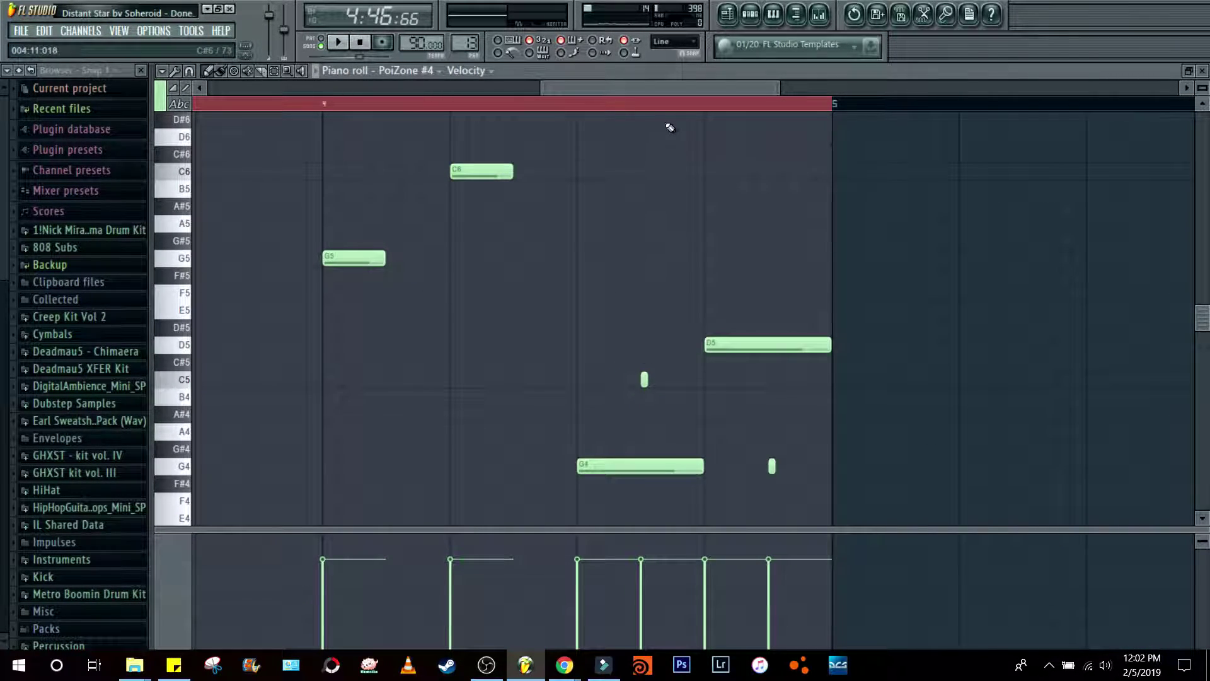
Step: Examine the G4, C5 and D5 notes ending Pattern 13's fourth bar up close and close the piano roll
scroll(672, 114, up, 5)
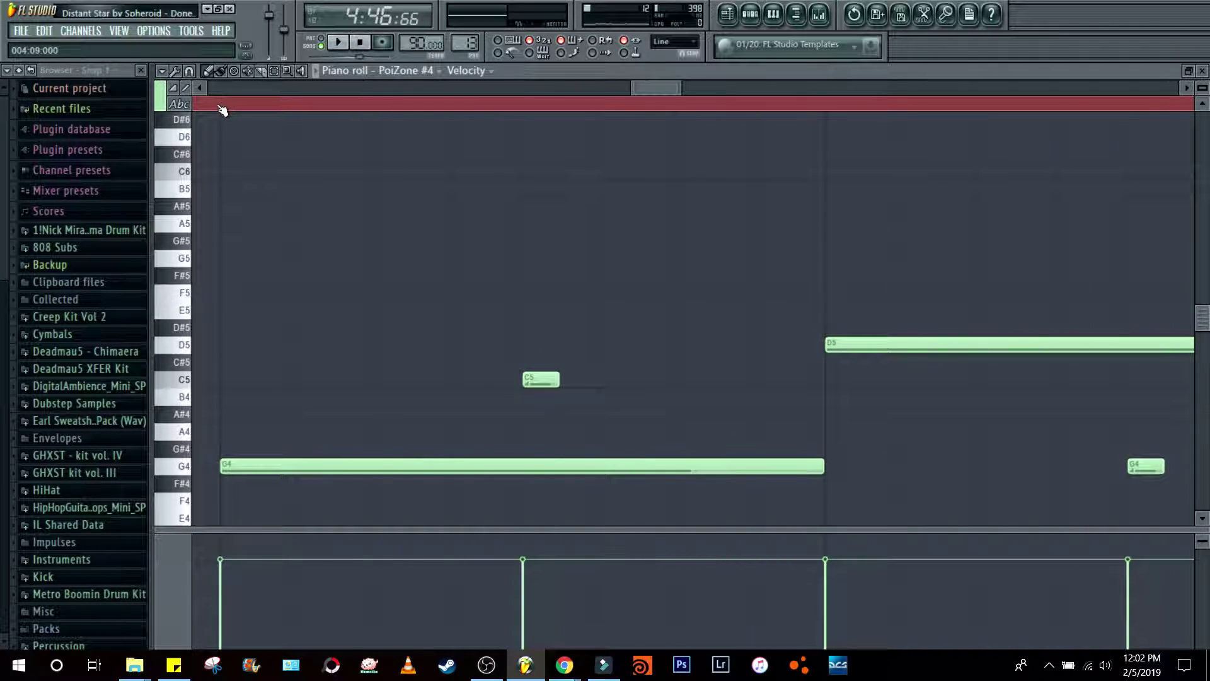
scroll(632, 108, down, 1)
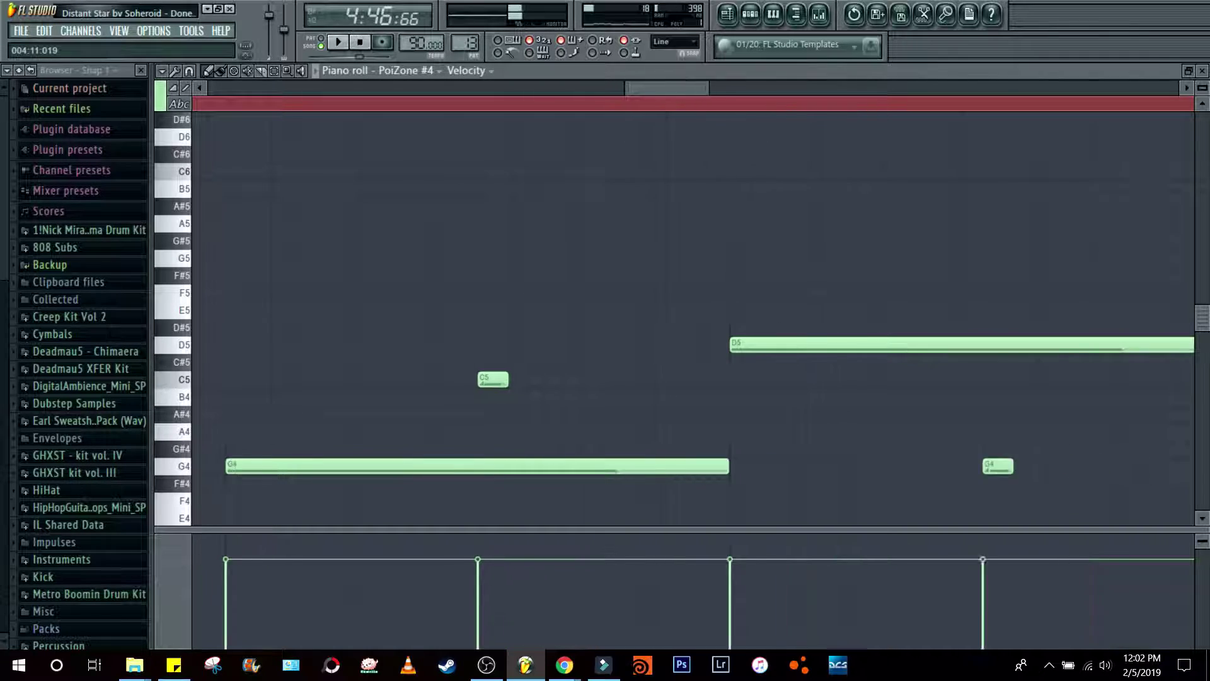
scroll(643, 99, down, 1)
scroll(586, 112, up, 2)
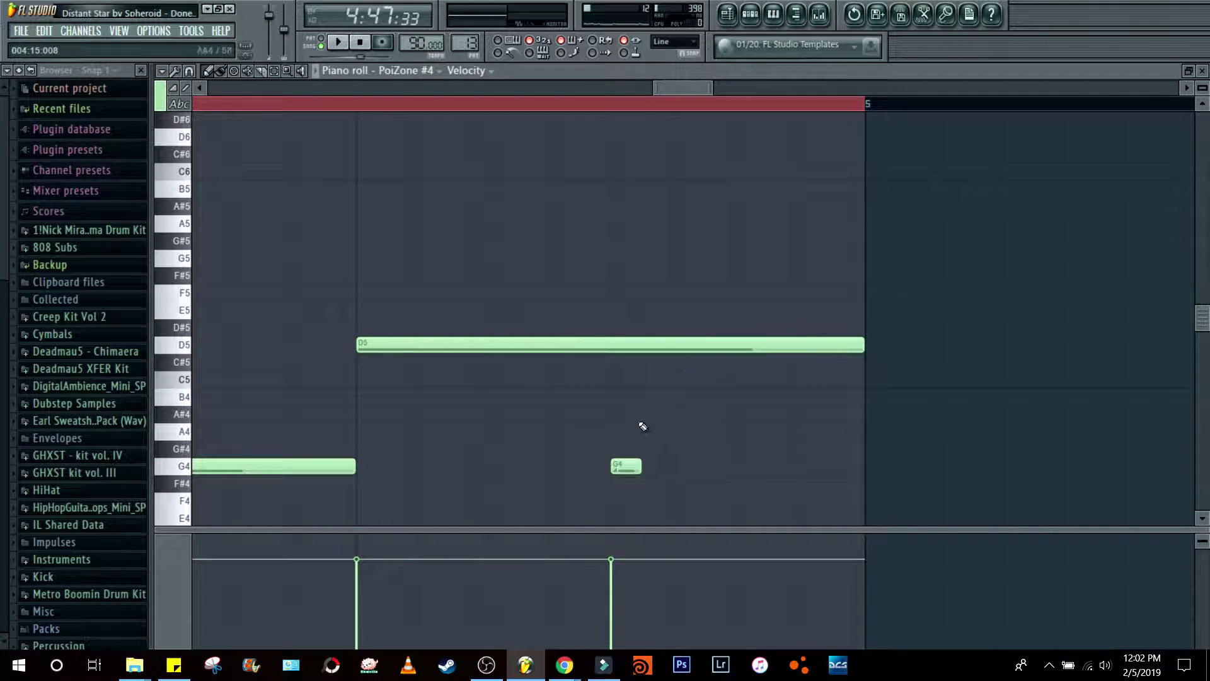
scroll(693, 104, down, 1)
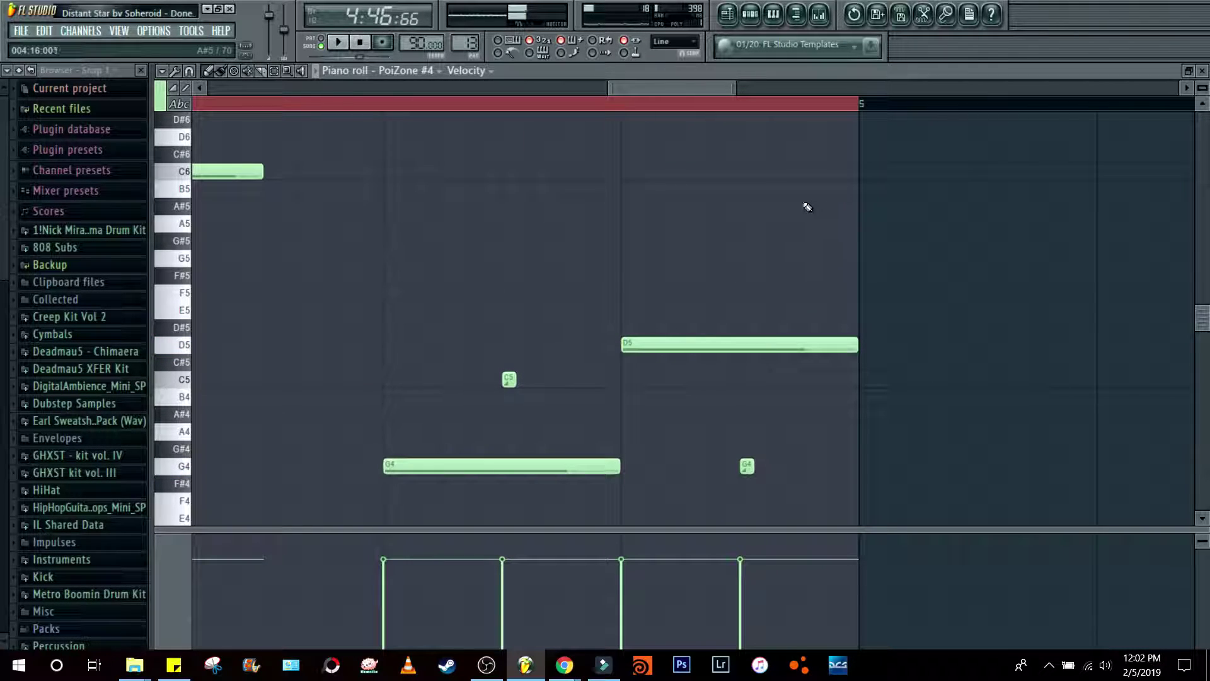
click(1203, 72)
Step: Take the soloed track out of solo and play the full arrangement from bar 105 to hear Pattern 13 in context
click(832, 78)
click(756, 104)
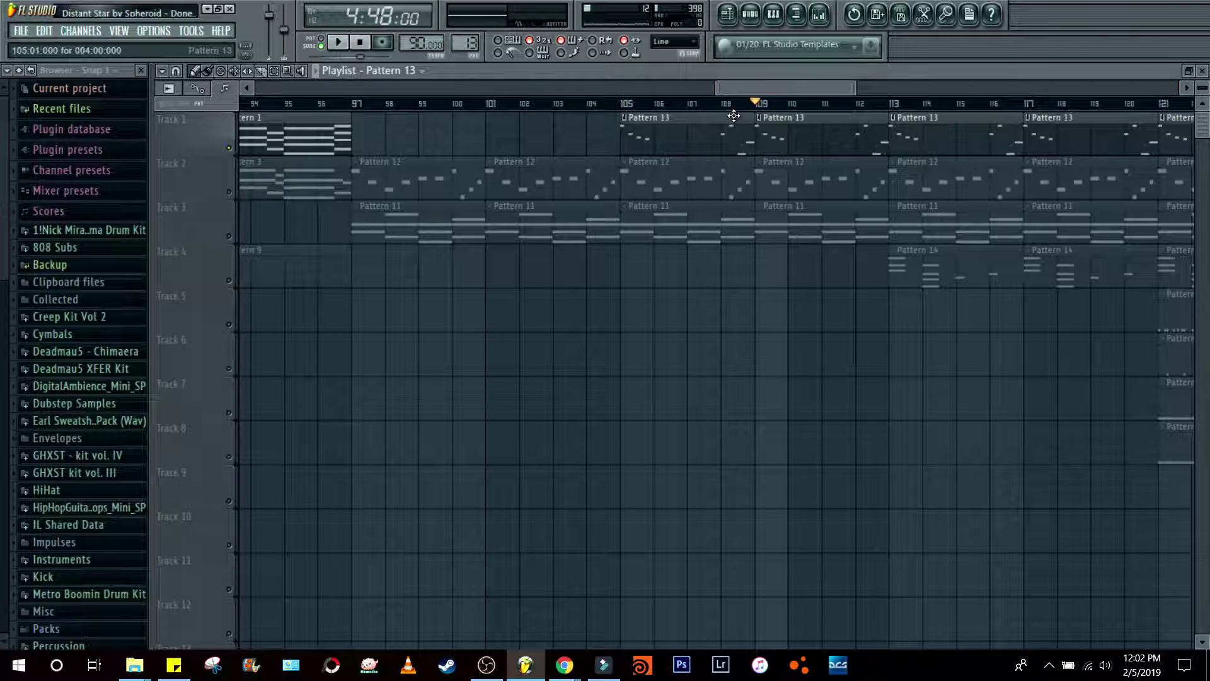
right_click(230, 191)
right_click(229, 191)
click(627, 104)
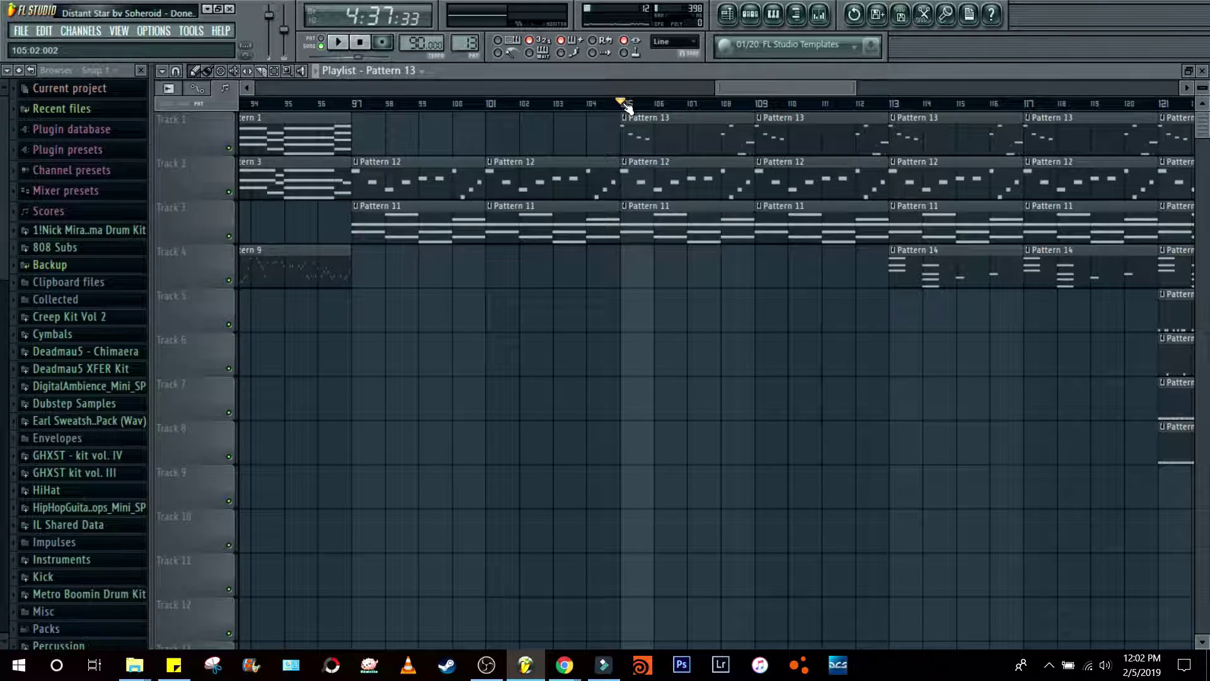
key(space)
drag(790, 88, 818, 94)
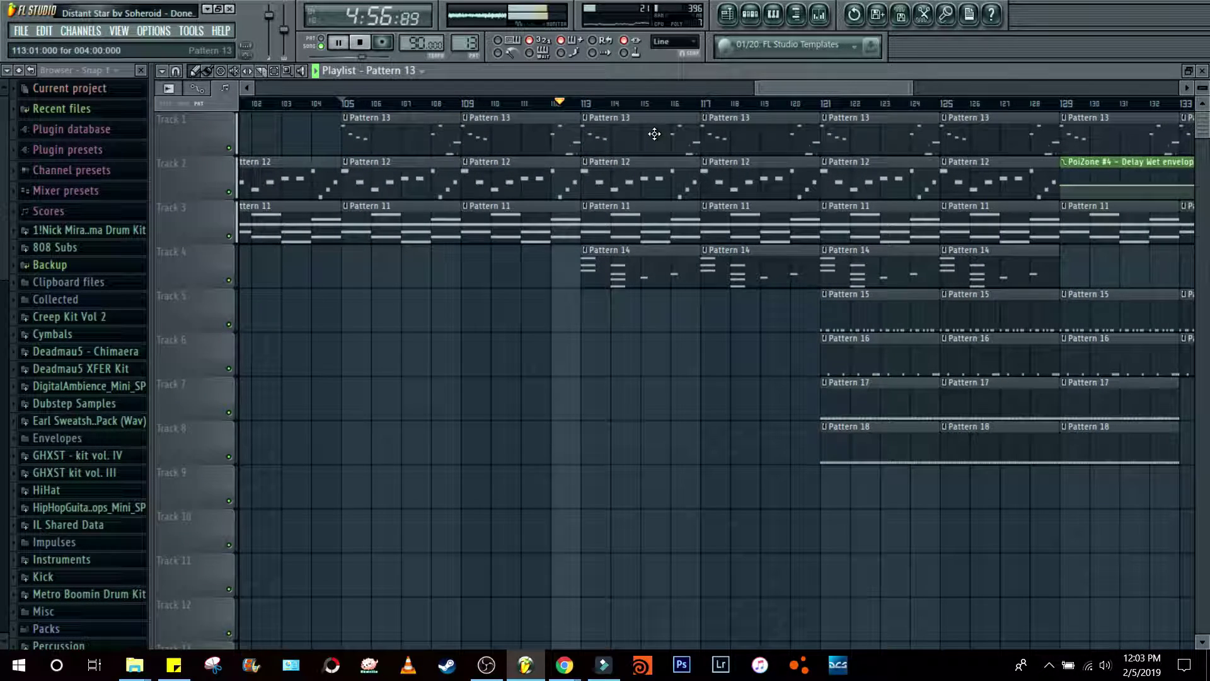
key(space)
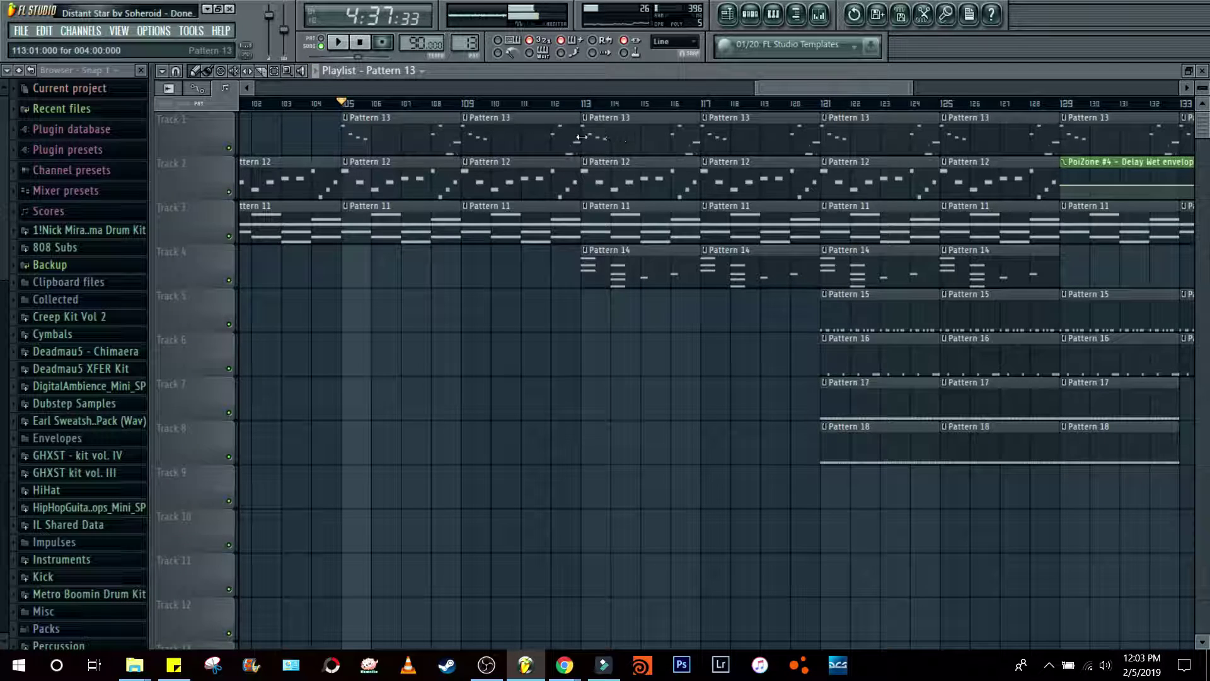
Step: Solo Track 4 and play Pattern 14 on its own from bar 113
click(583, 103)
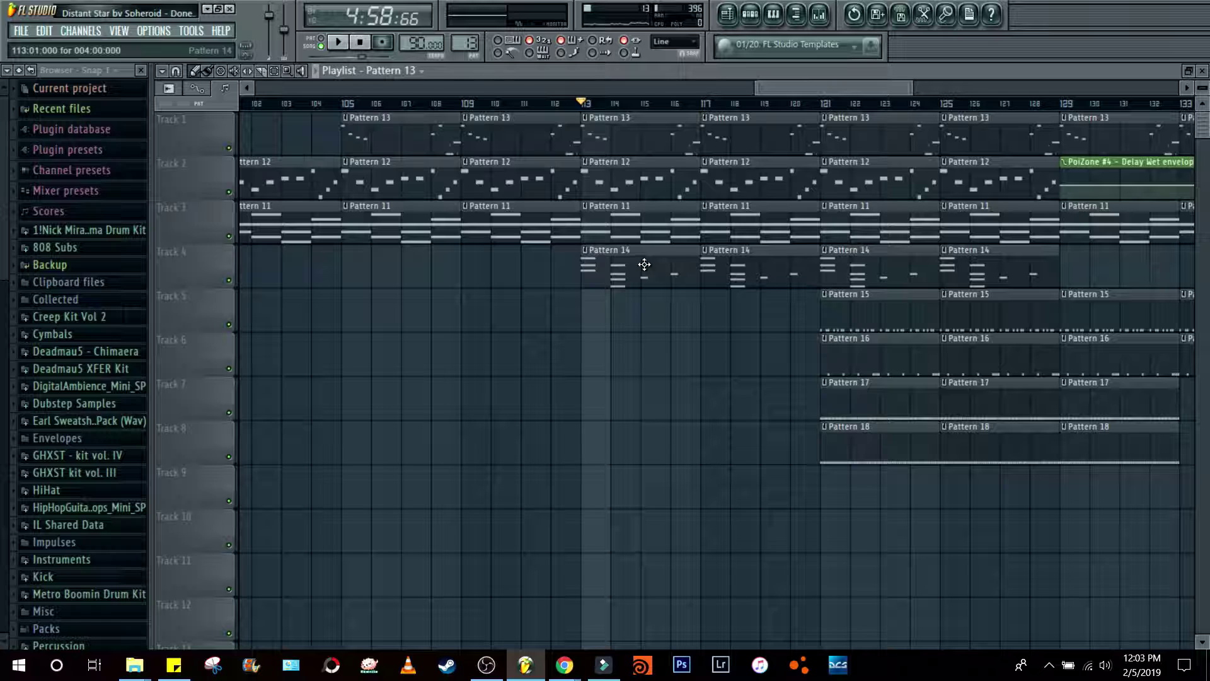
right_click(229, 280)
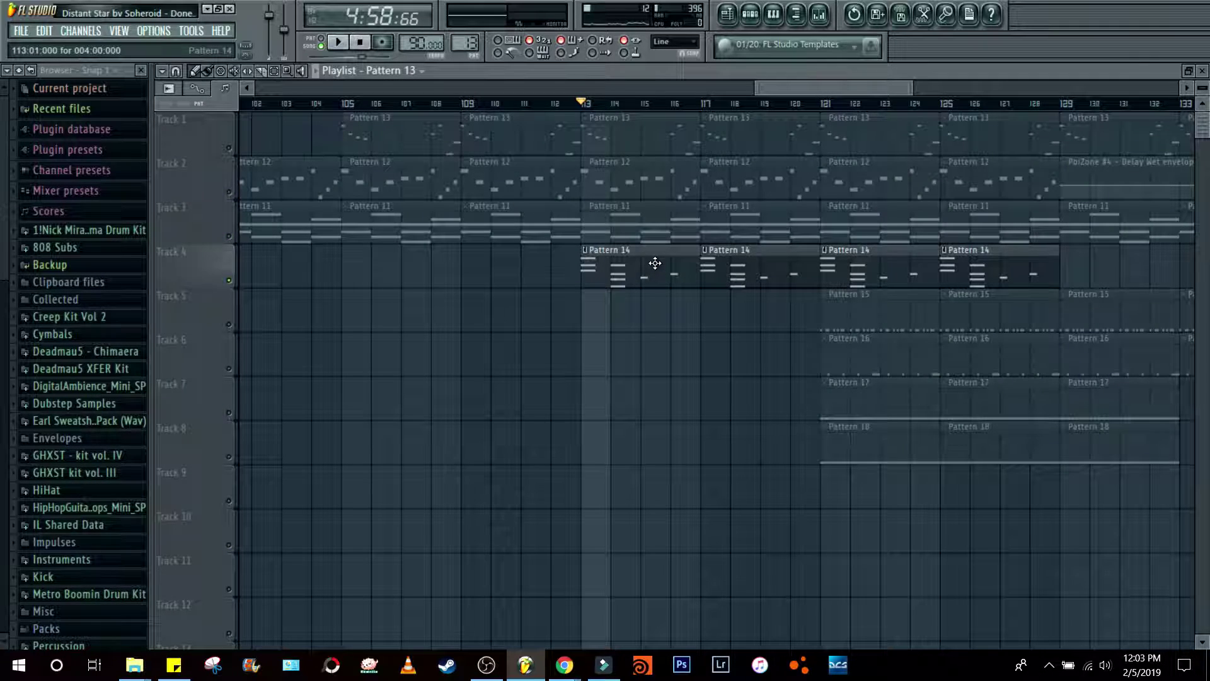
key(space)
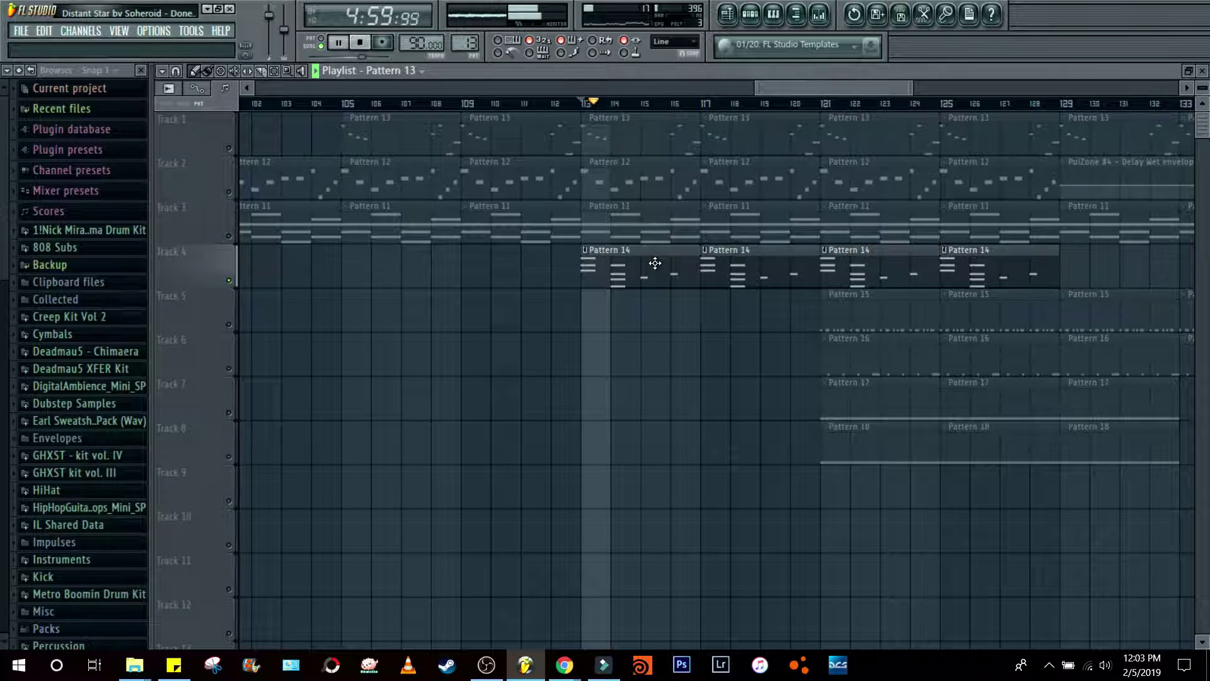
Step: Examine Pattern 14's PoiZone #5 notes in the piano roll, return to the playlist and stop playback
double_click(653, 263)
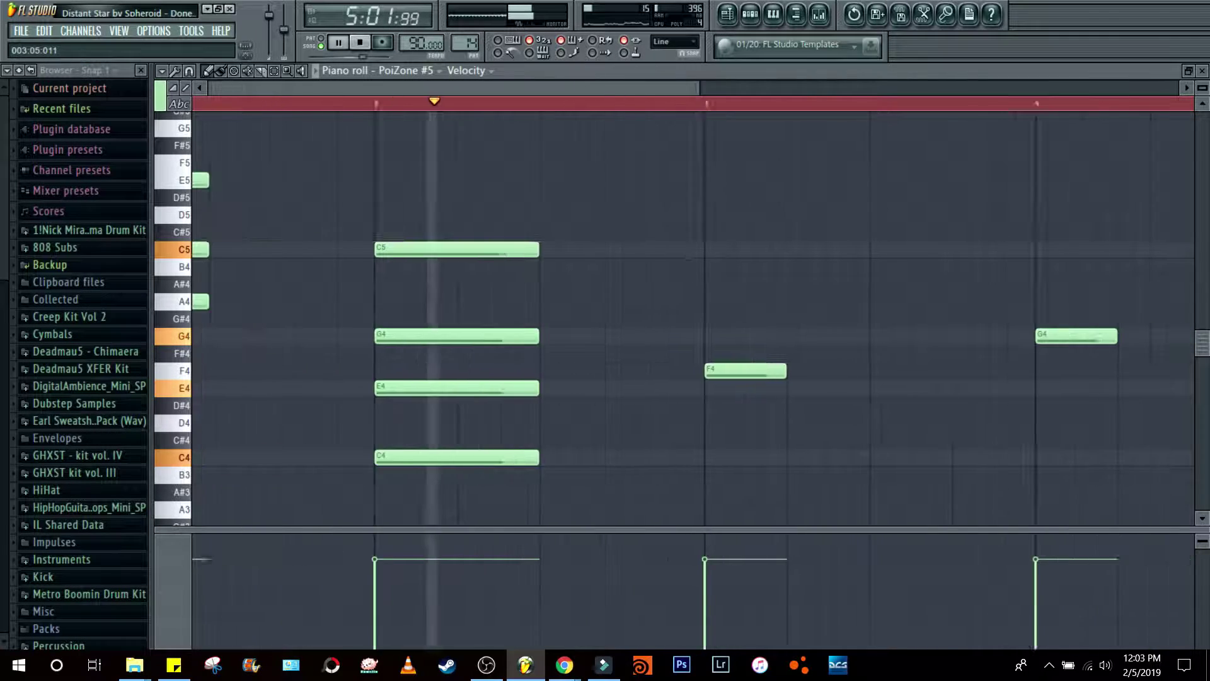
scroll(801, 315, down, 2)
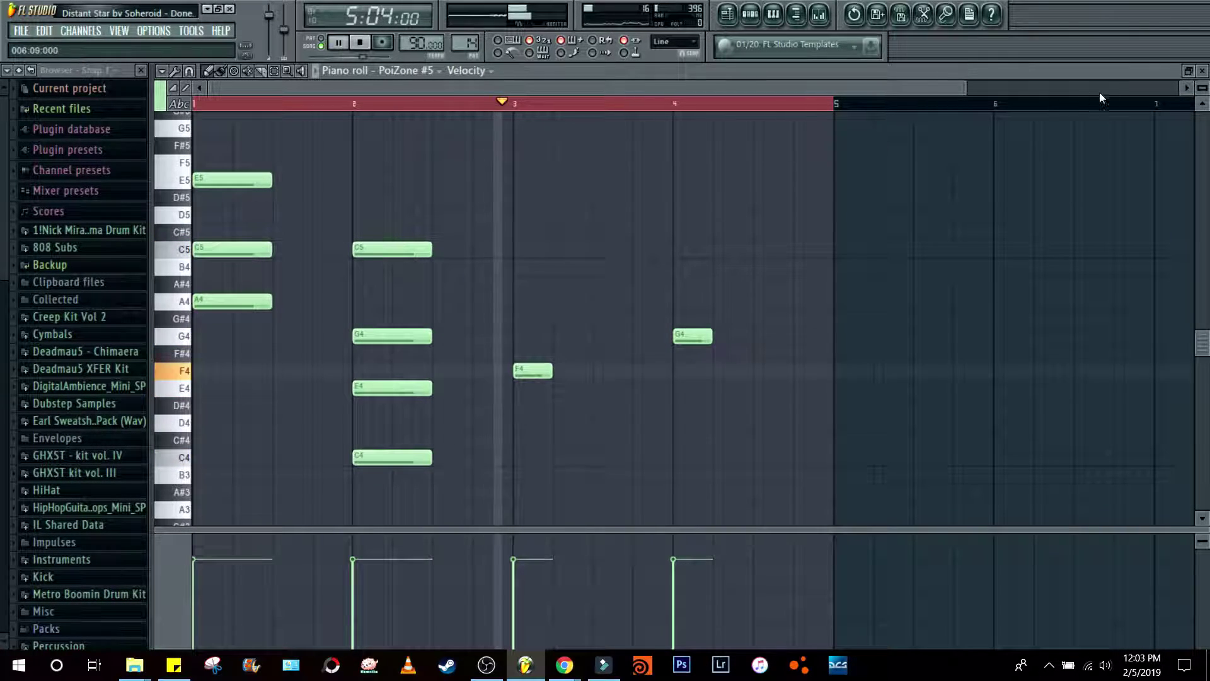
click(1203, 71)
click(870, 85)
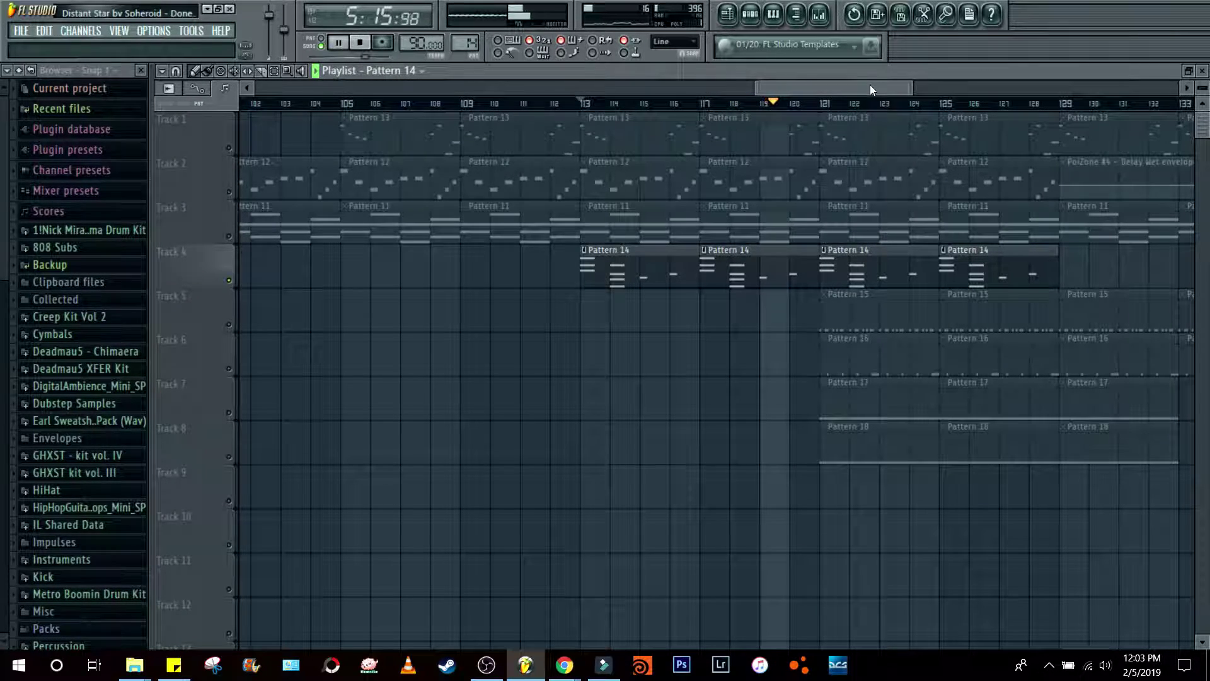
scroll(869, 85, up, 2)
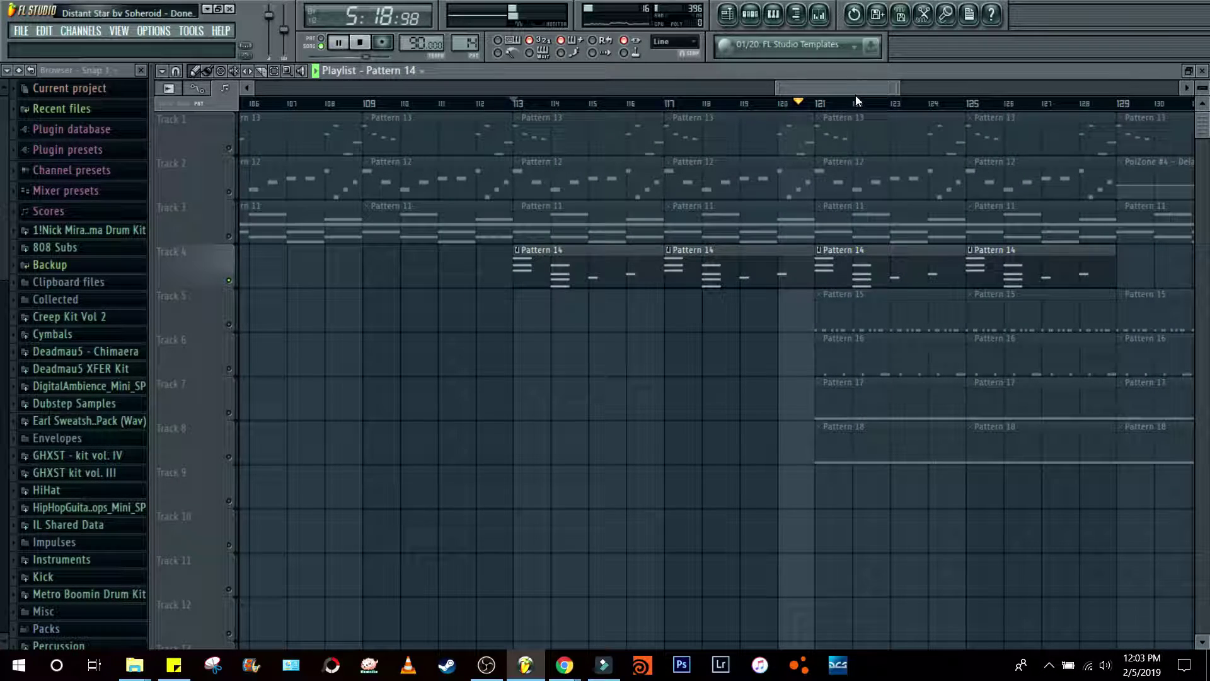
key(space)
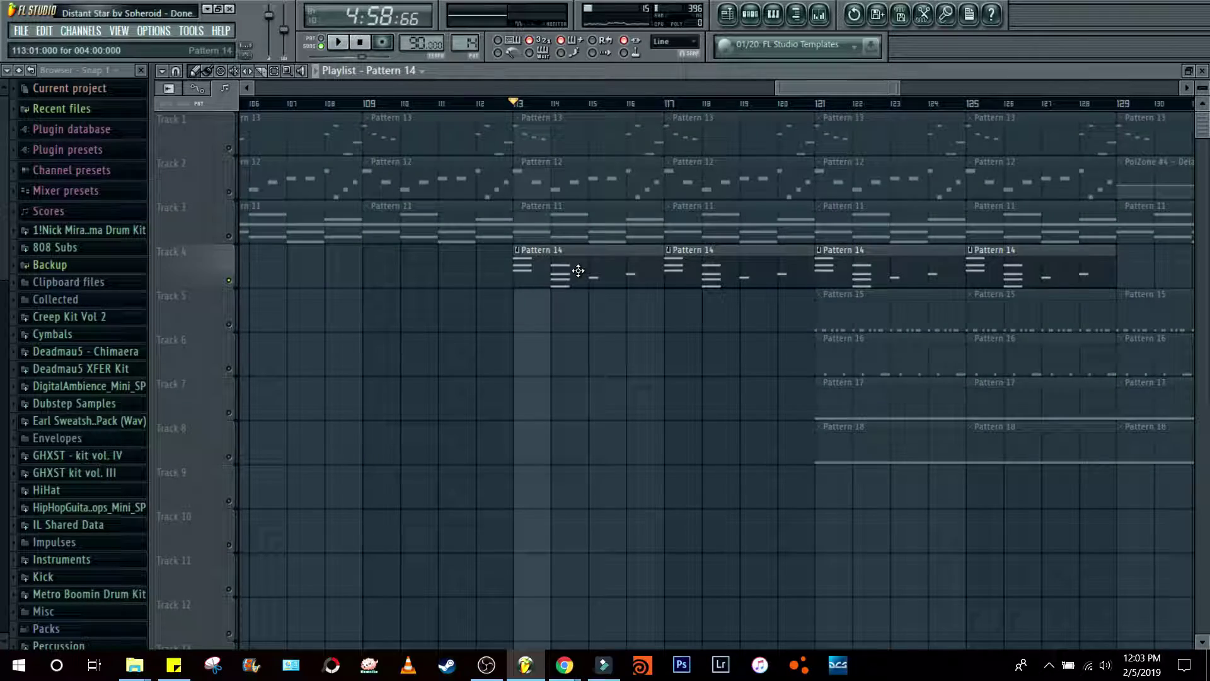
Step: Open the PoiZone #5 synth from the step sequencer, examine its preset and arpeggiator settings, and close it
click(750, 14)
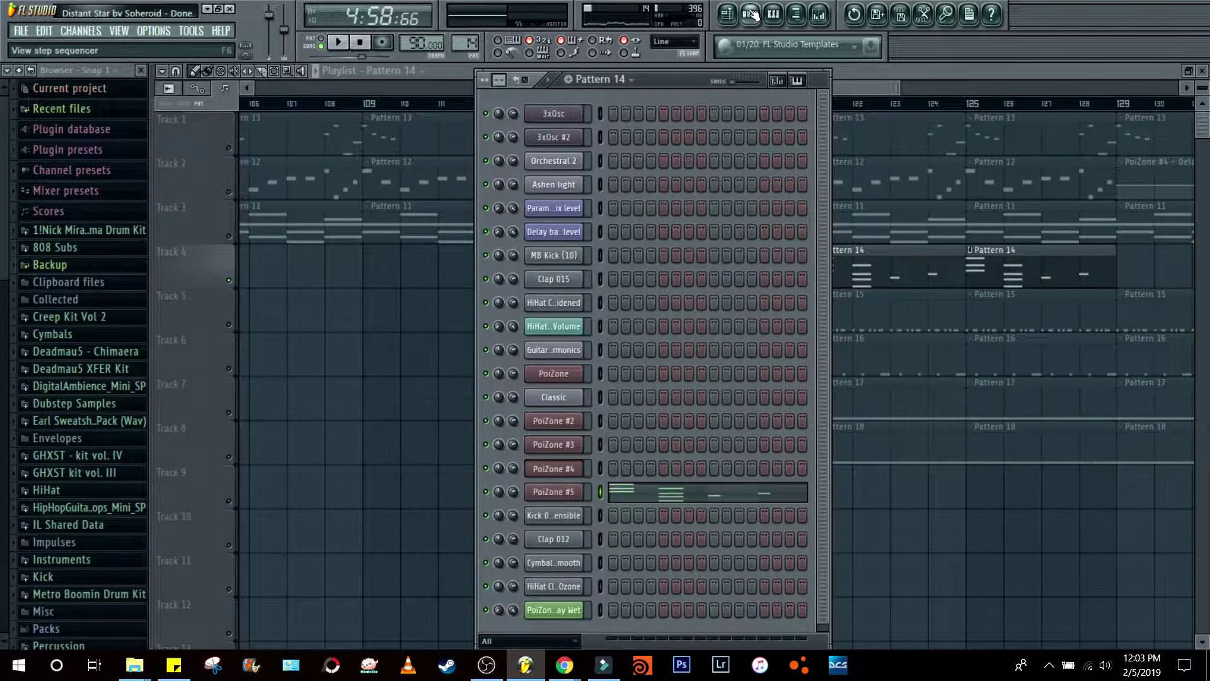
click(580, 494)
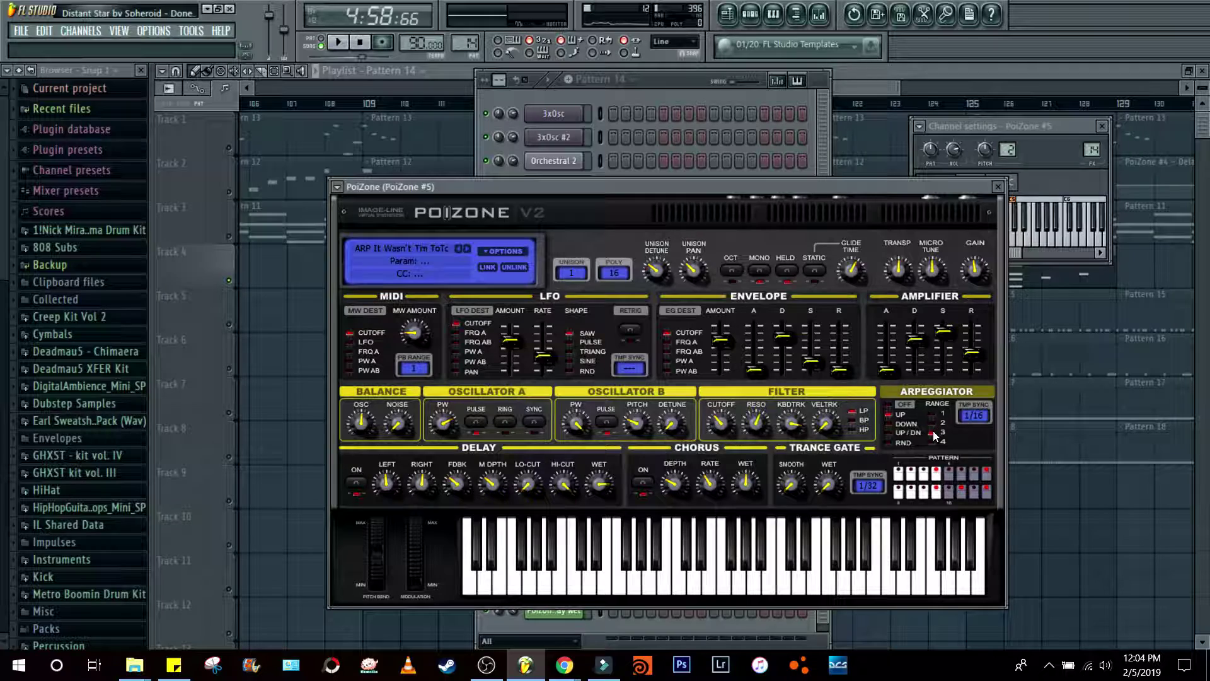
click(999, 187)
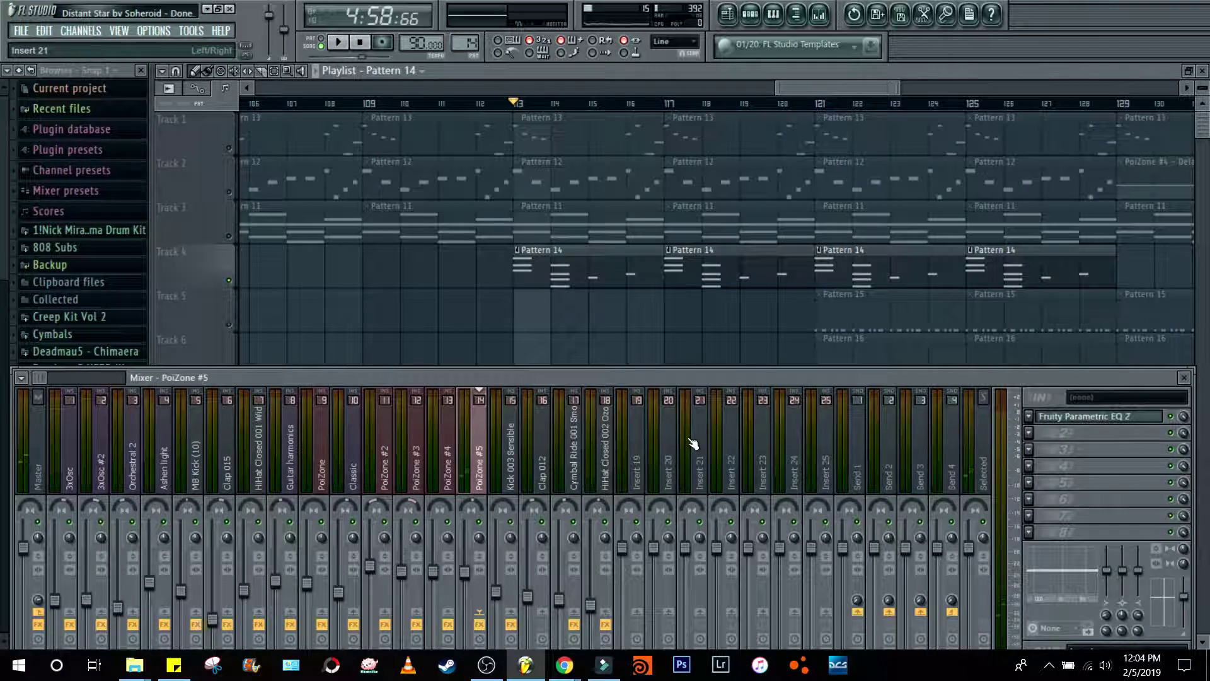
Step: Examine the Fruity Parametric EQ 2 curve on the PoiZone #5 mixer track, and close the EQ and the mixer
click(1104, 421)
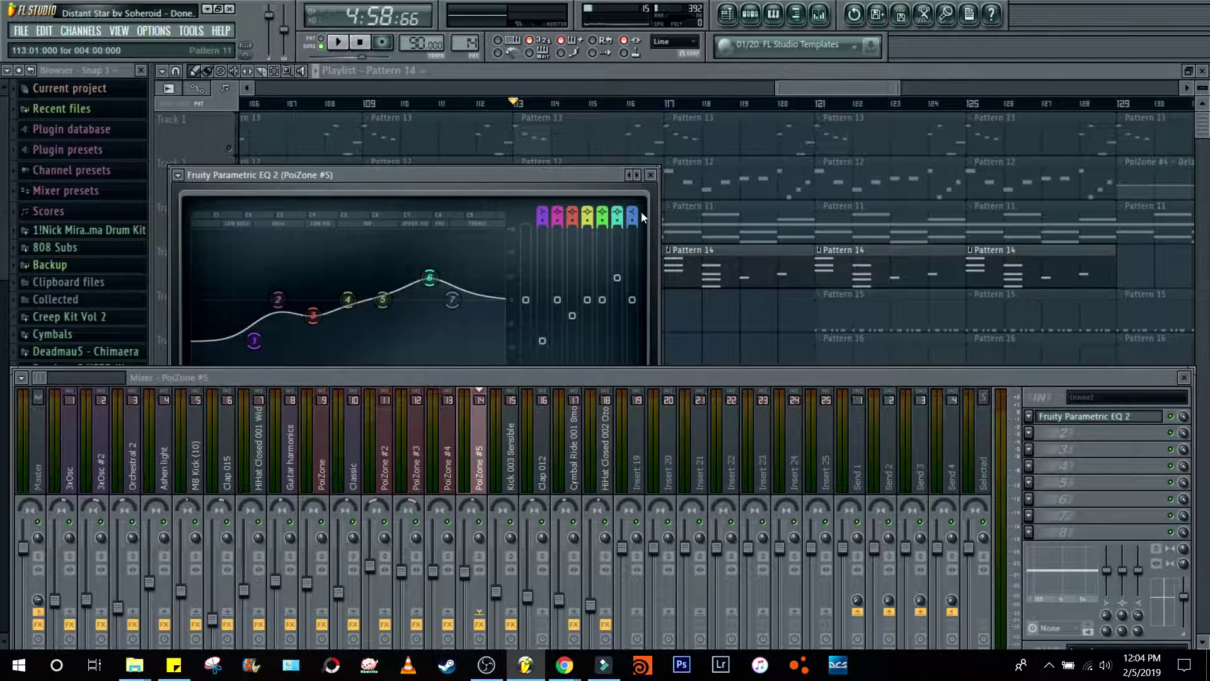
drag(684, 125, 686, 125)
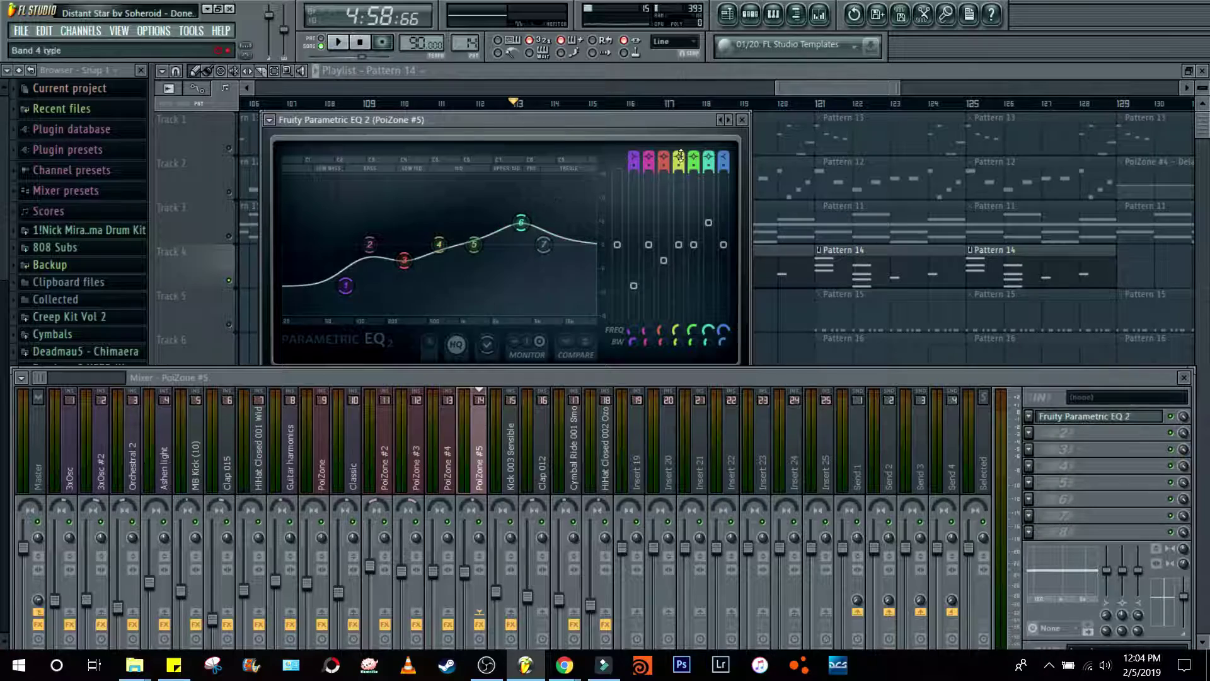
click(743, 120)
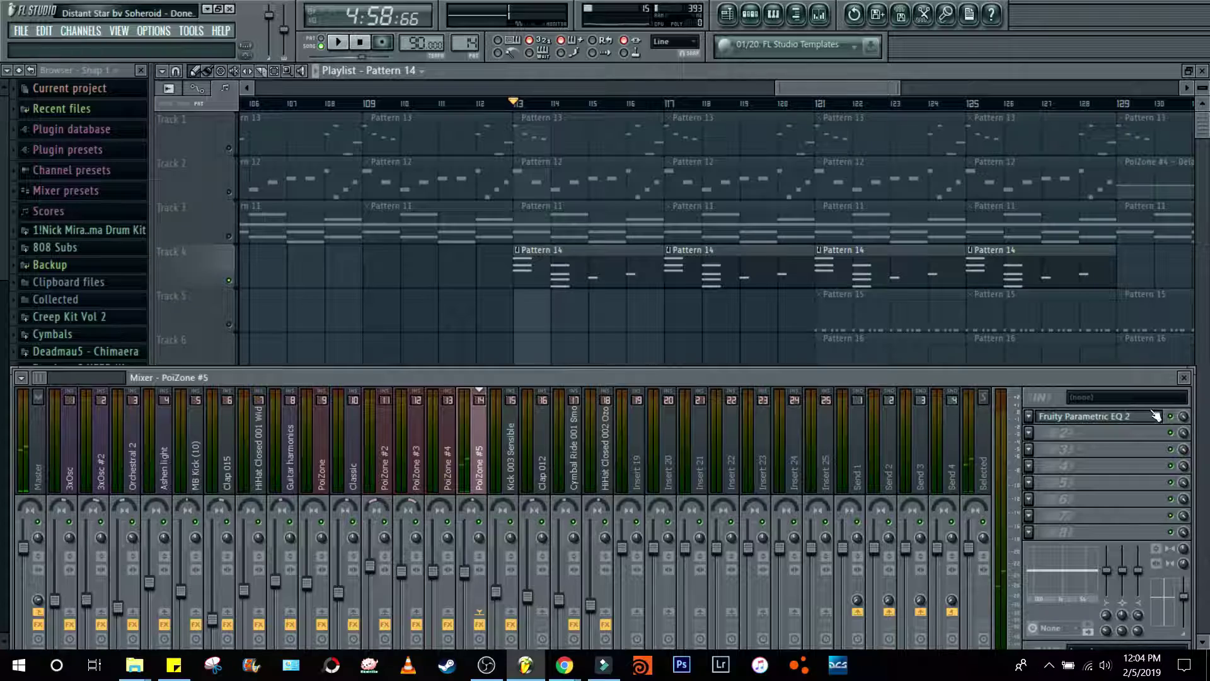
click(1134, 418)
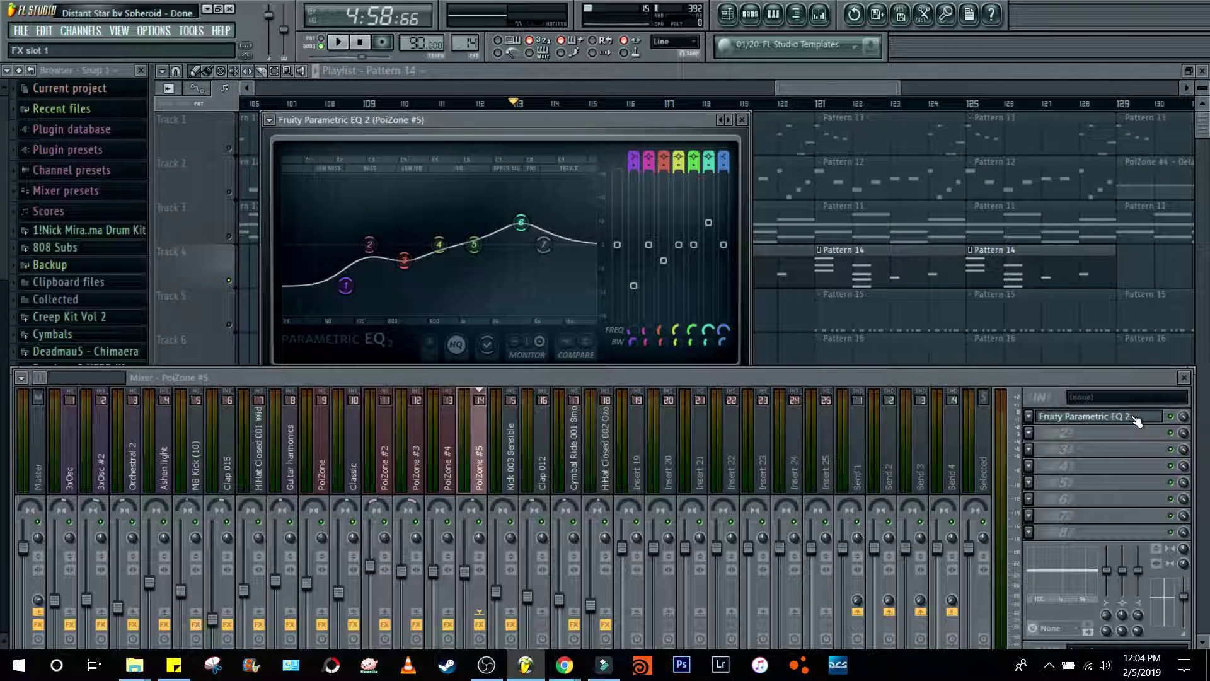
click(743, 120)
click(1185, 378)
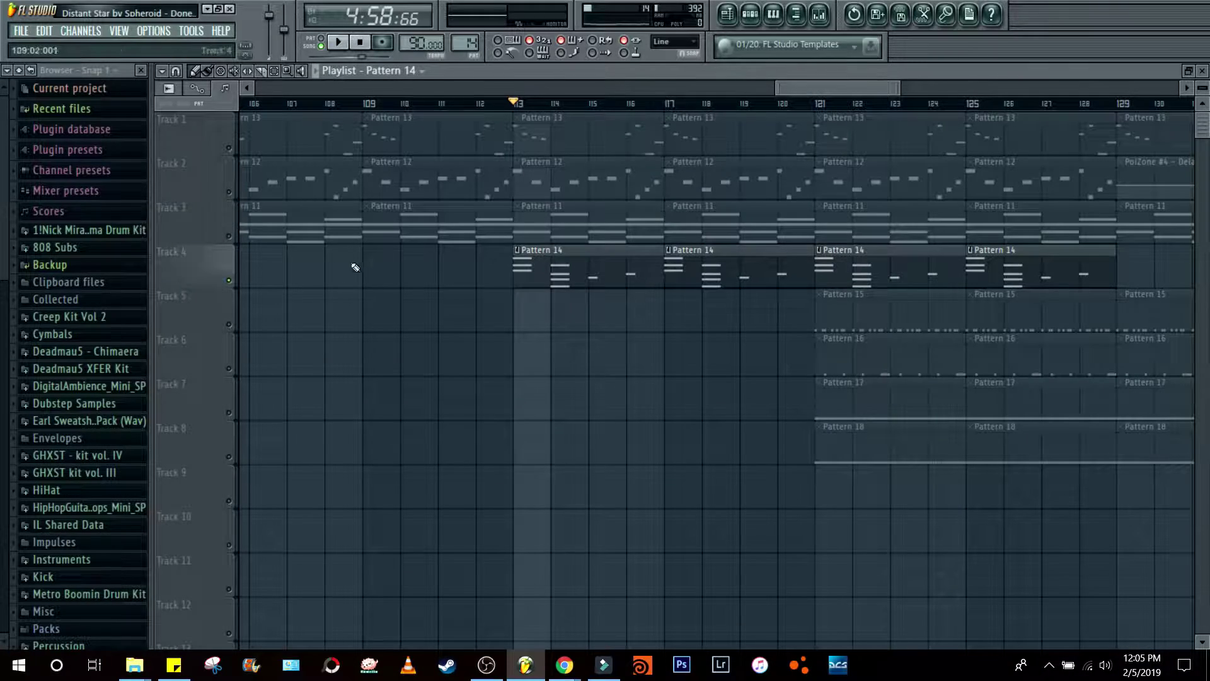
Step: Take Track 4 out of solo and play the full arrangement from bar 113 until just before bar 121
right_click(229, 280)
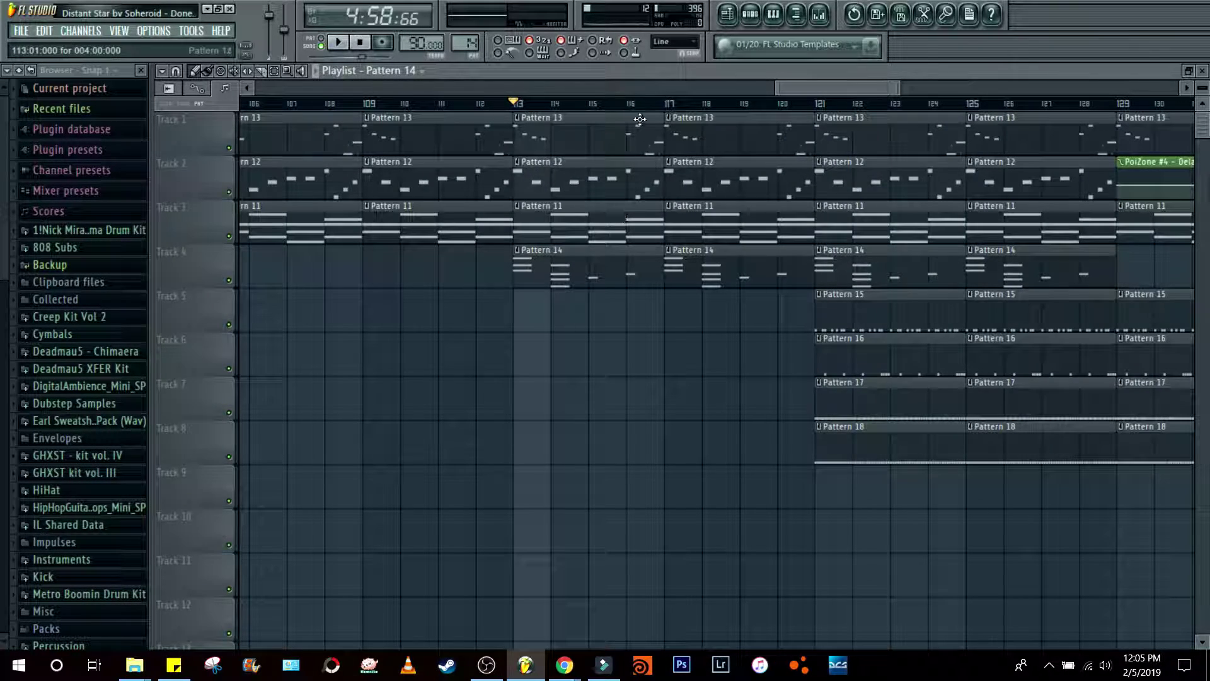
key(space)
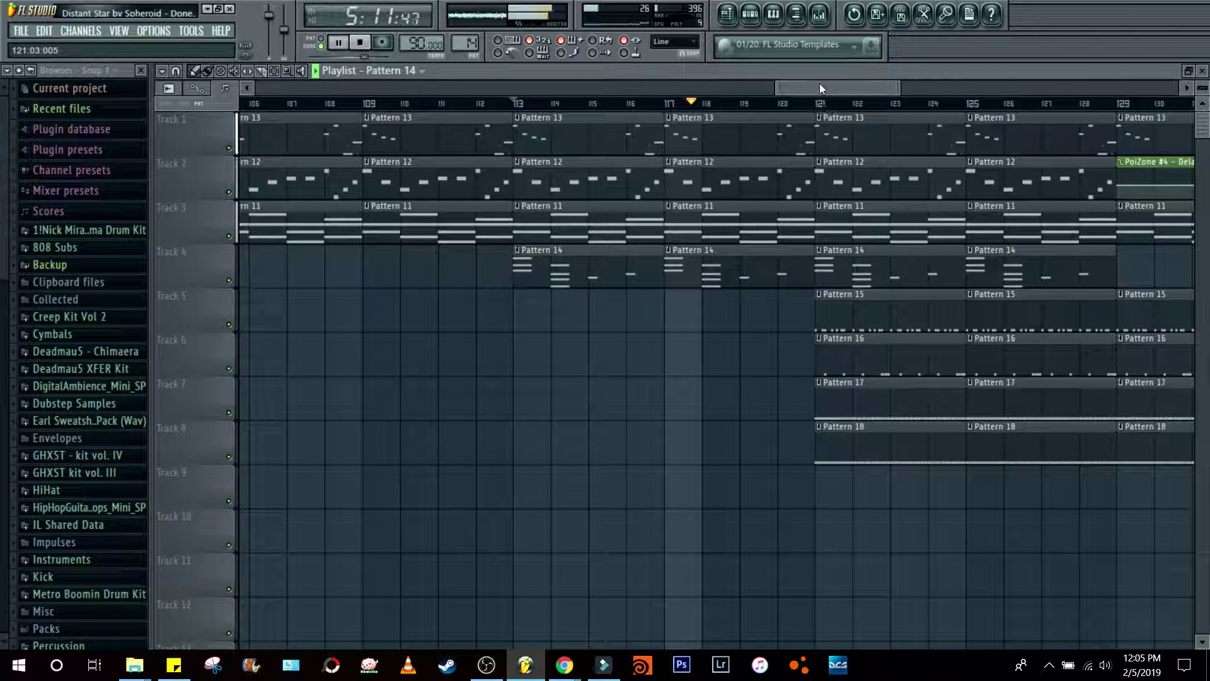
drag(819, 88, 841, 83)
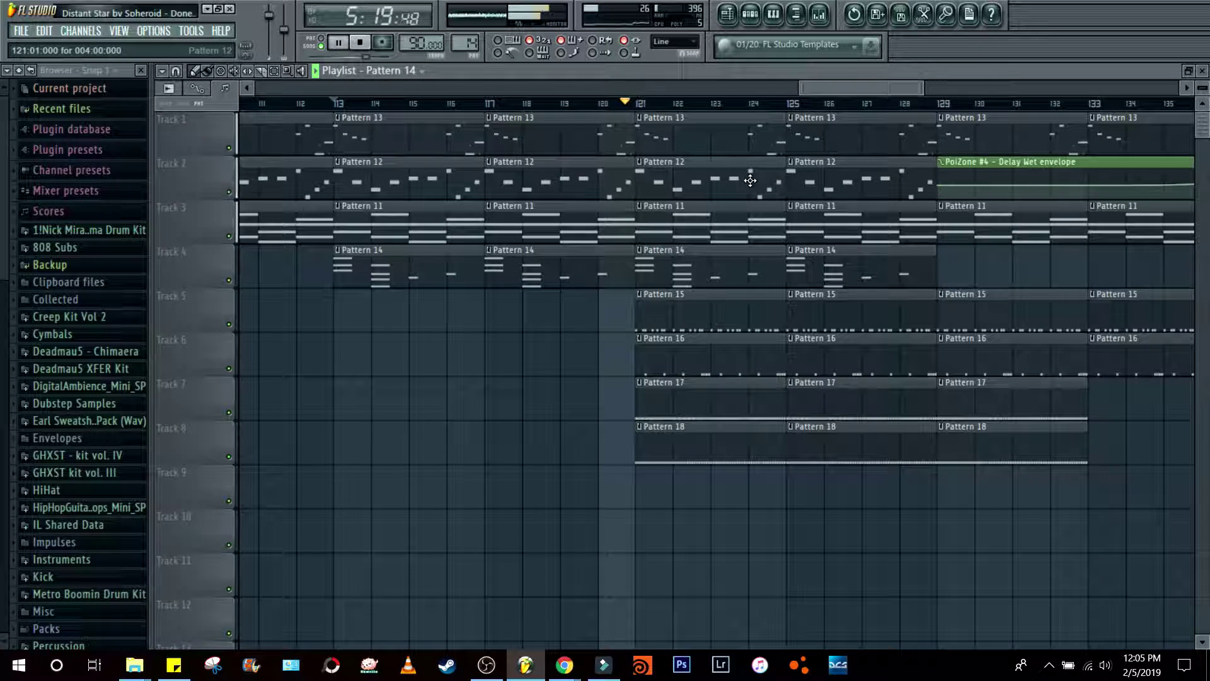
key(space)
Step: Isolate Tracks 5 to 8 and play Patterns 15 to 18 together from bar 121
click(636, 103)
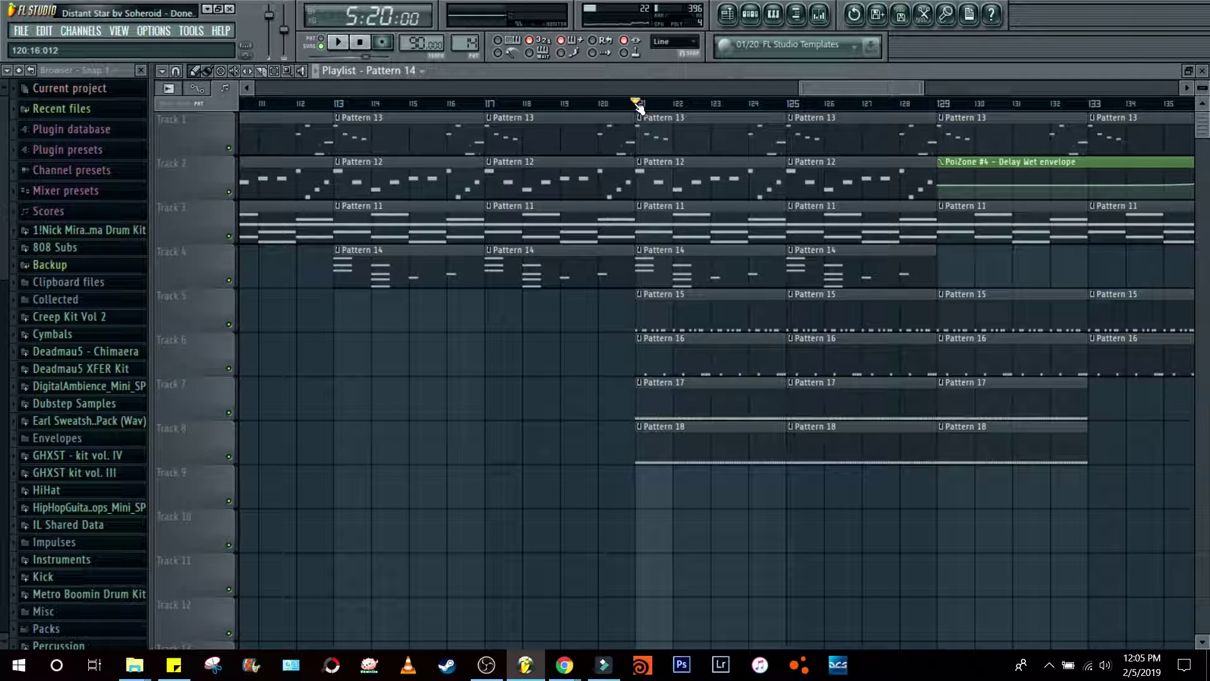
right_click(230, 324)
click(230, 368)
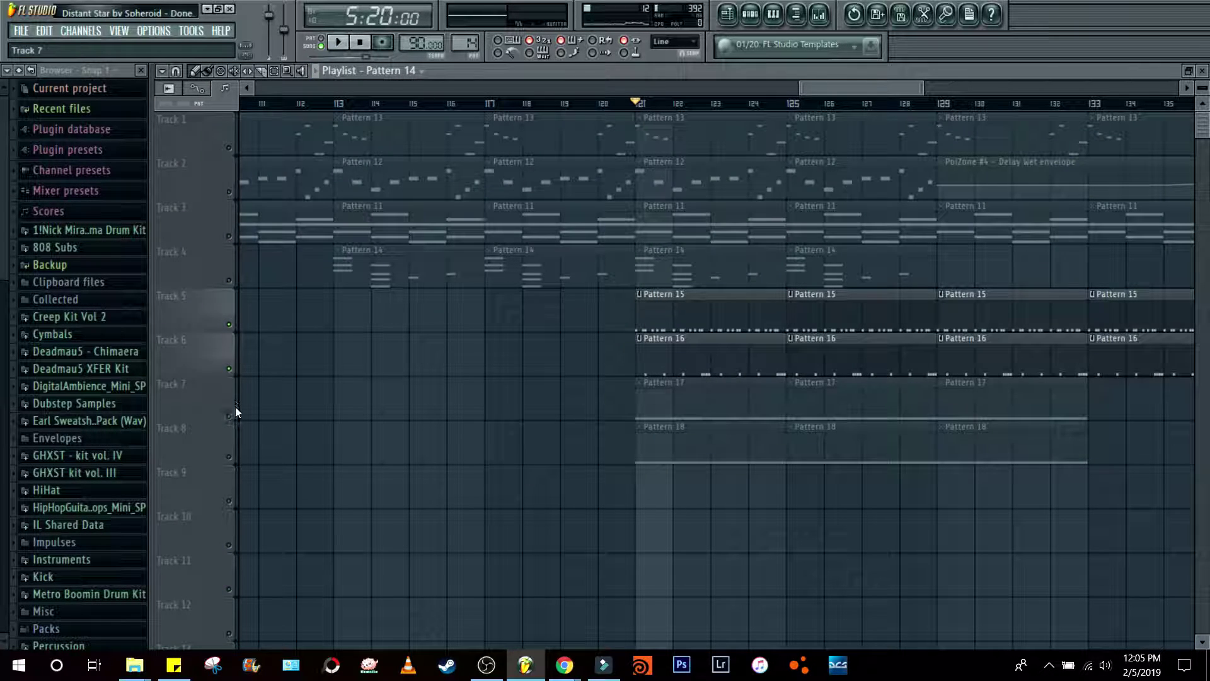
click(229, 413)
click(230, 456)
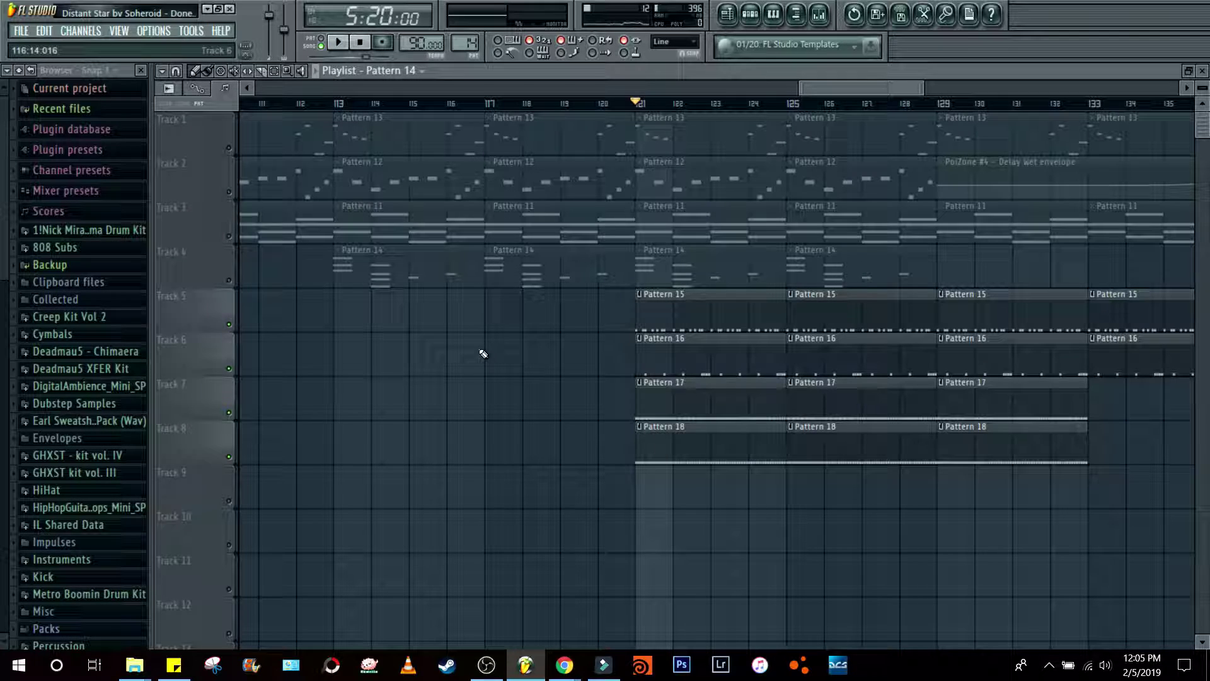
key(space)
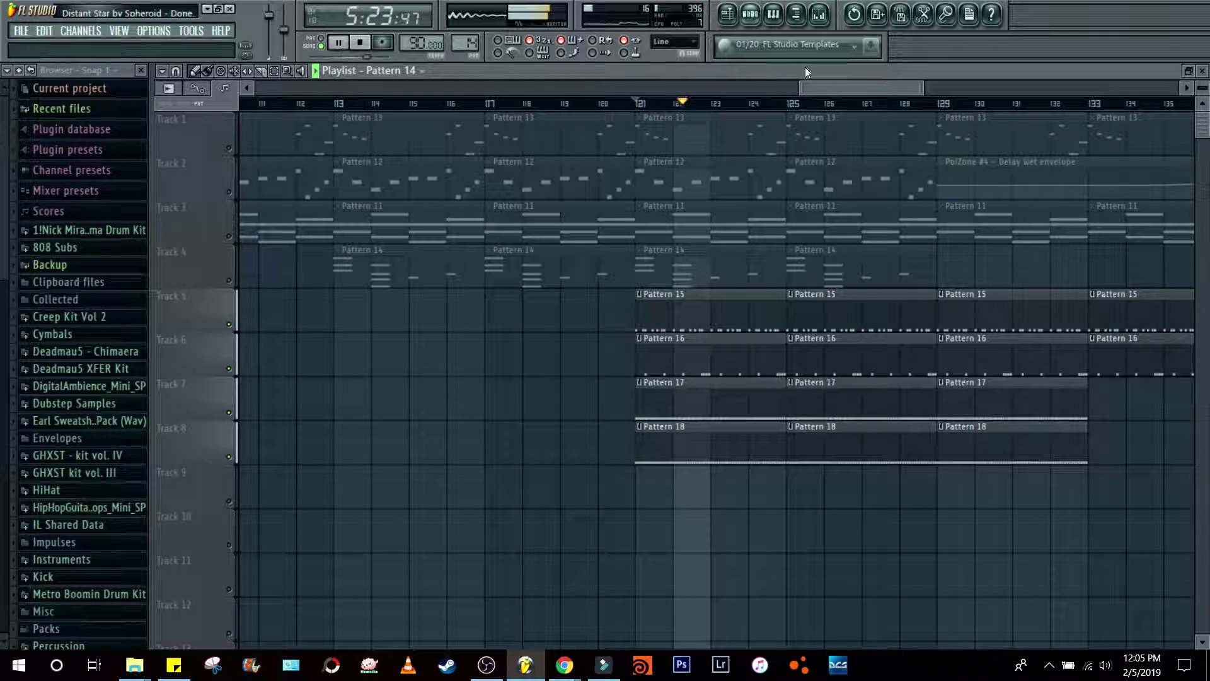
drag(827, 89, 833, 88)
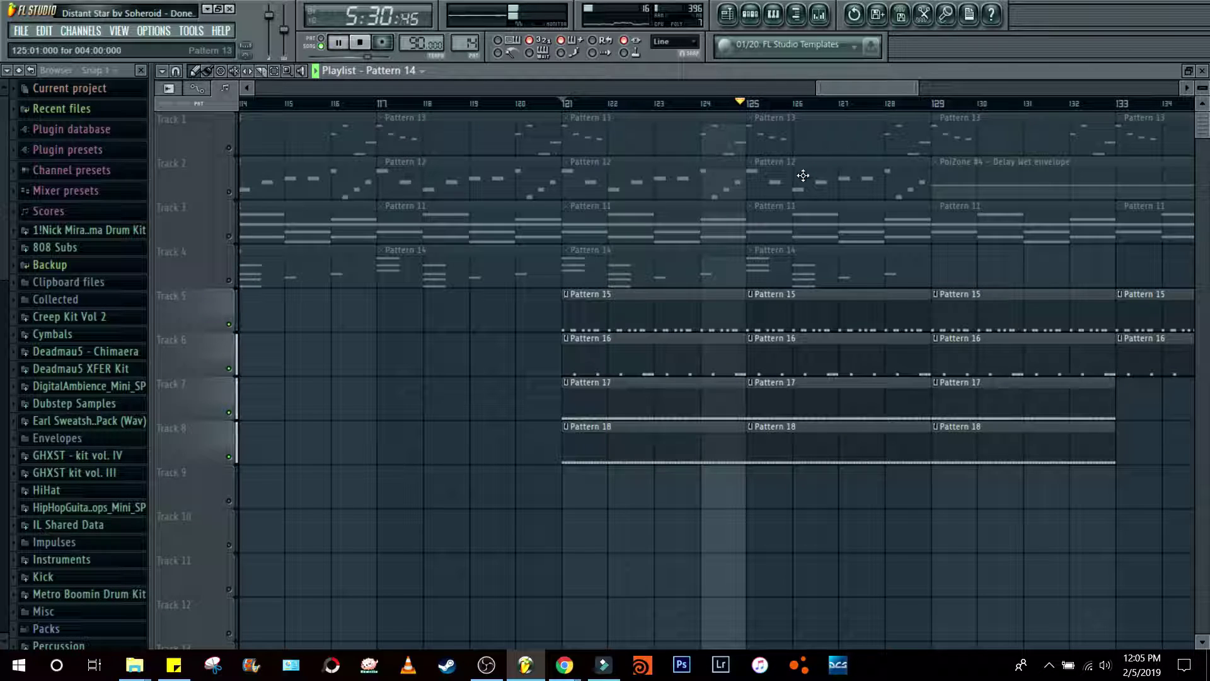
key(space)
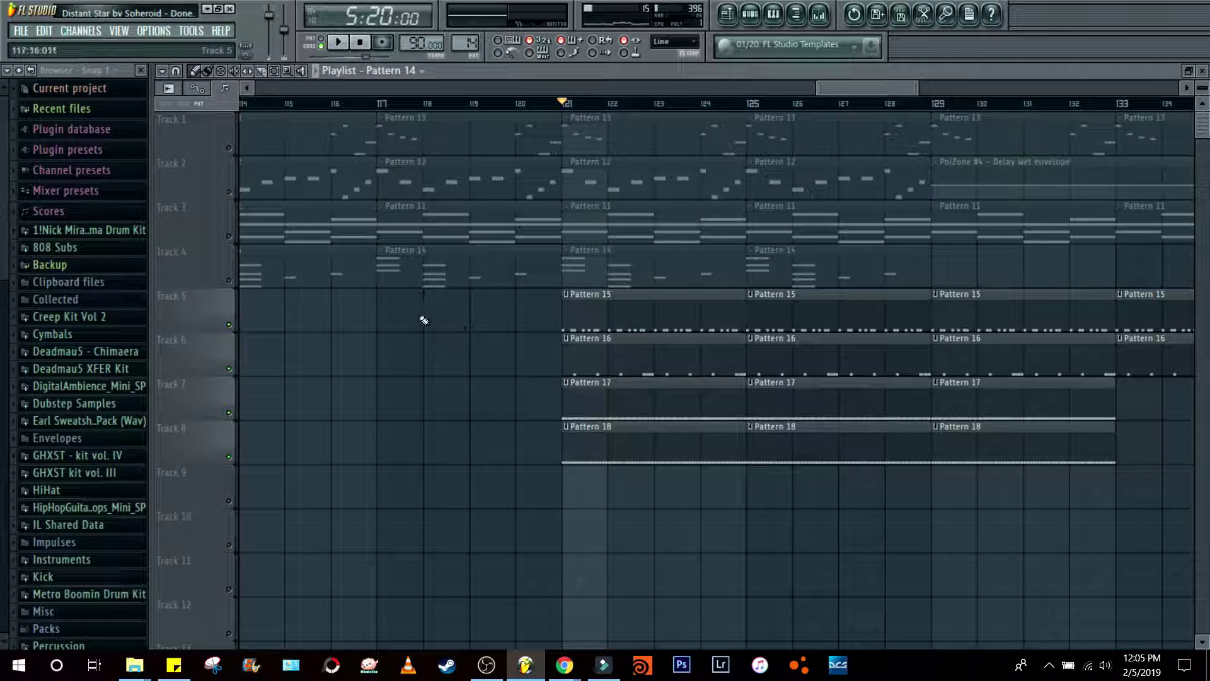
Step: Solo Track 5, open the Kick 003 Sensible notes of Pattern 15, and play them with the metronome
click(226, 323)
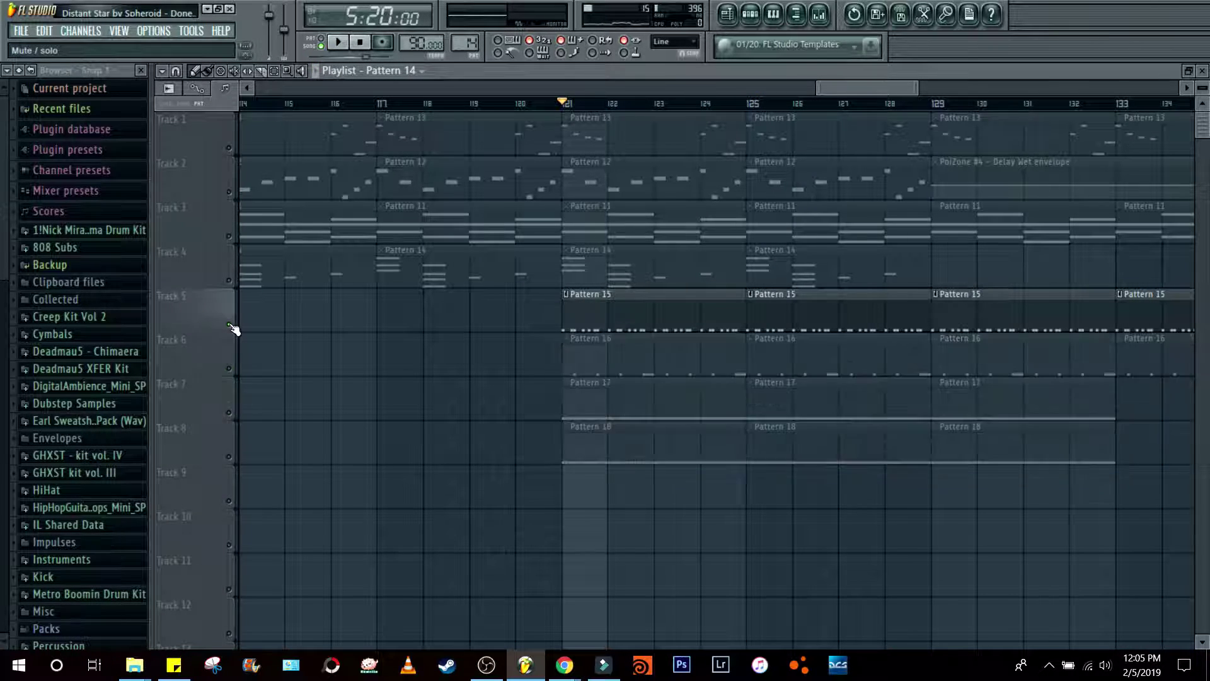
double_click(637, 306)
drag(433, 89, 818, 88)
click(329, 40)
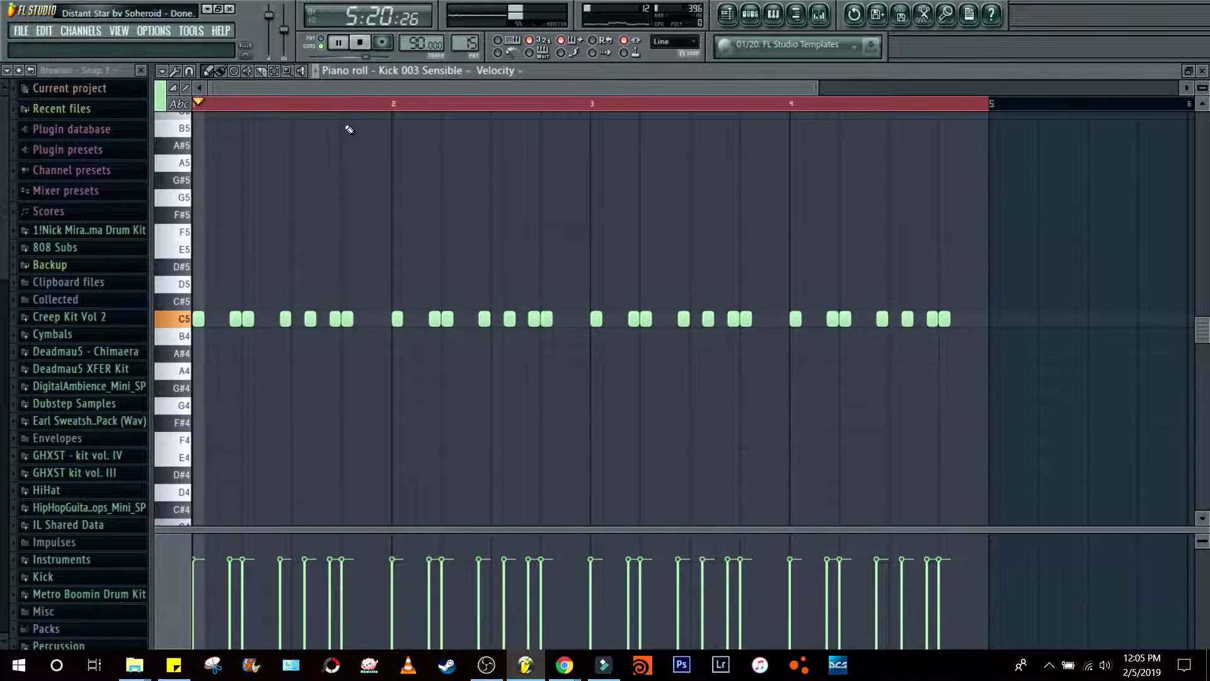
click(500, 54)
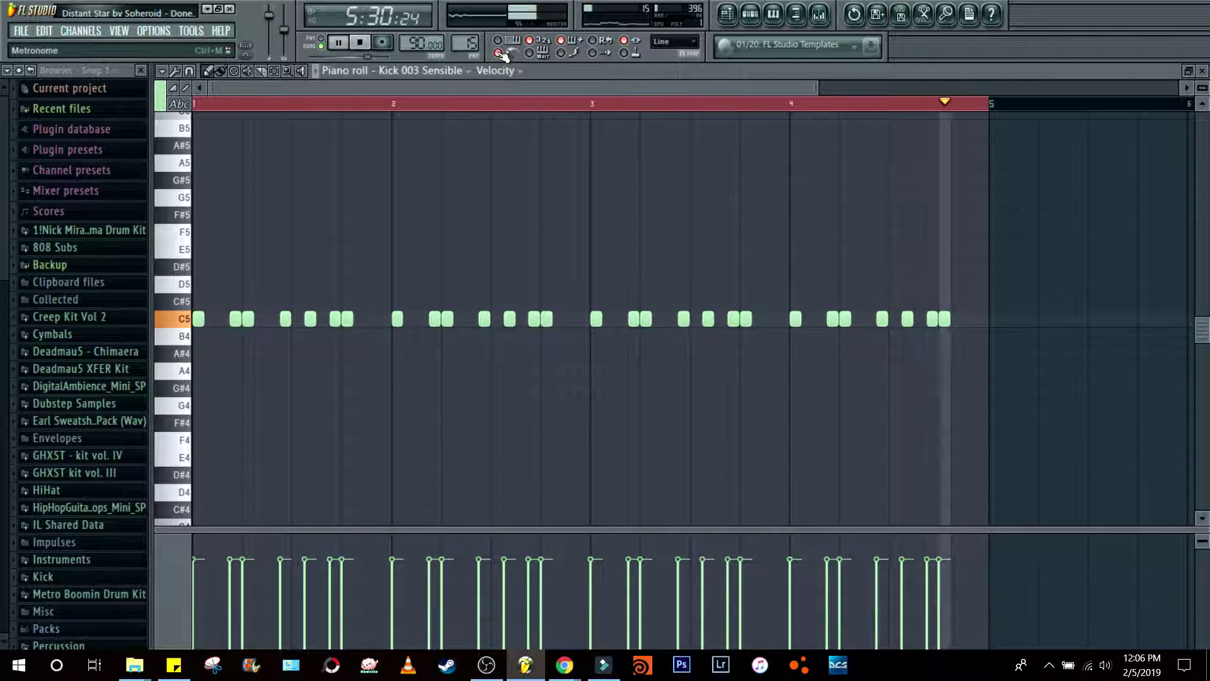
key(space)
Step: View the Kick 003 Sensible channel settings from the step sequencer and close them
click(751, 23)
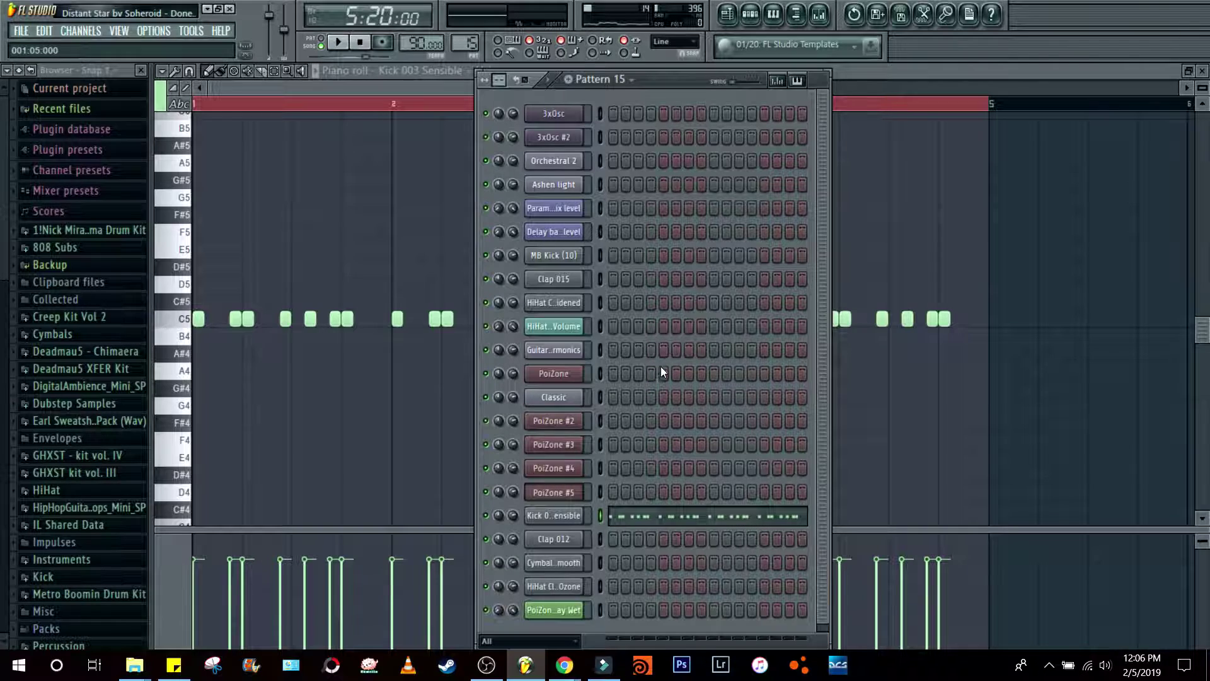
click(560, 517)
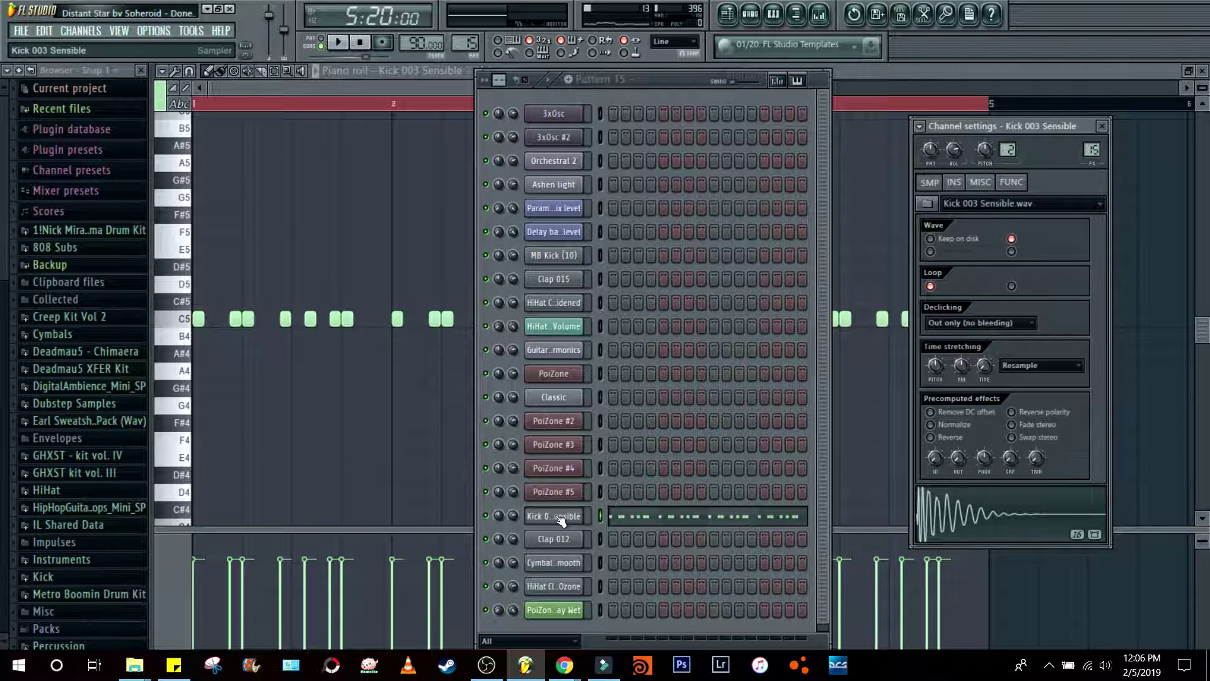
click(560, 517)
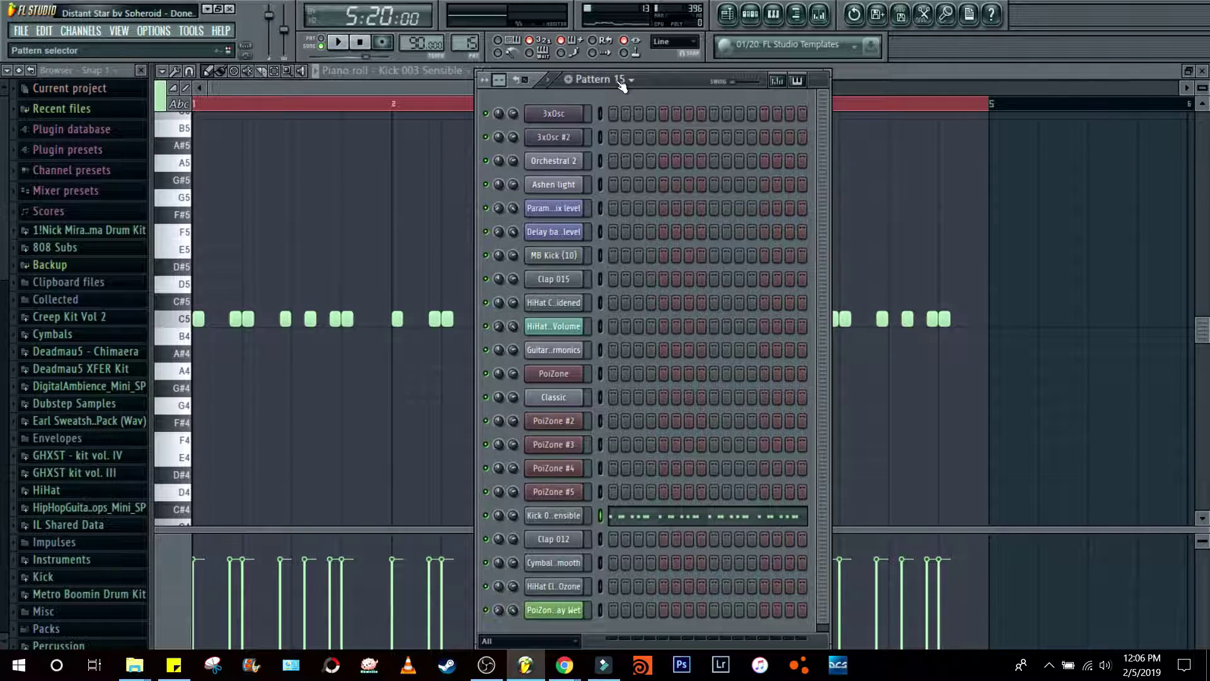
Step: Switch to Pattern 16, open the Clap 012 notes, and play them through
scroll(621, 85, up, 1)
click(652, 542)
key(space)
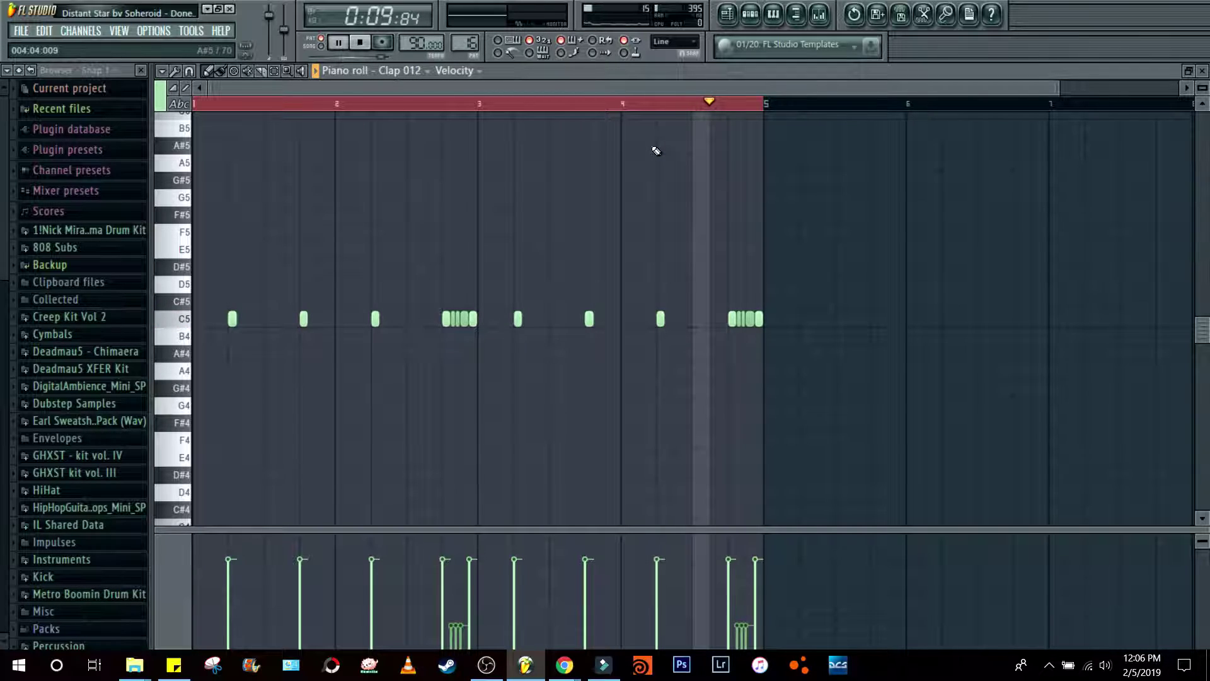
key(space)
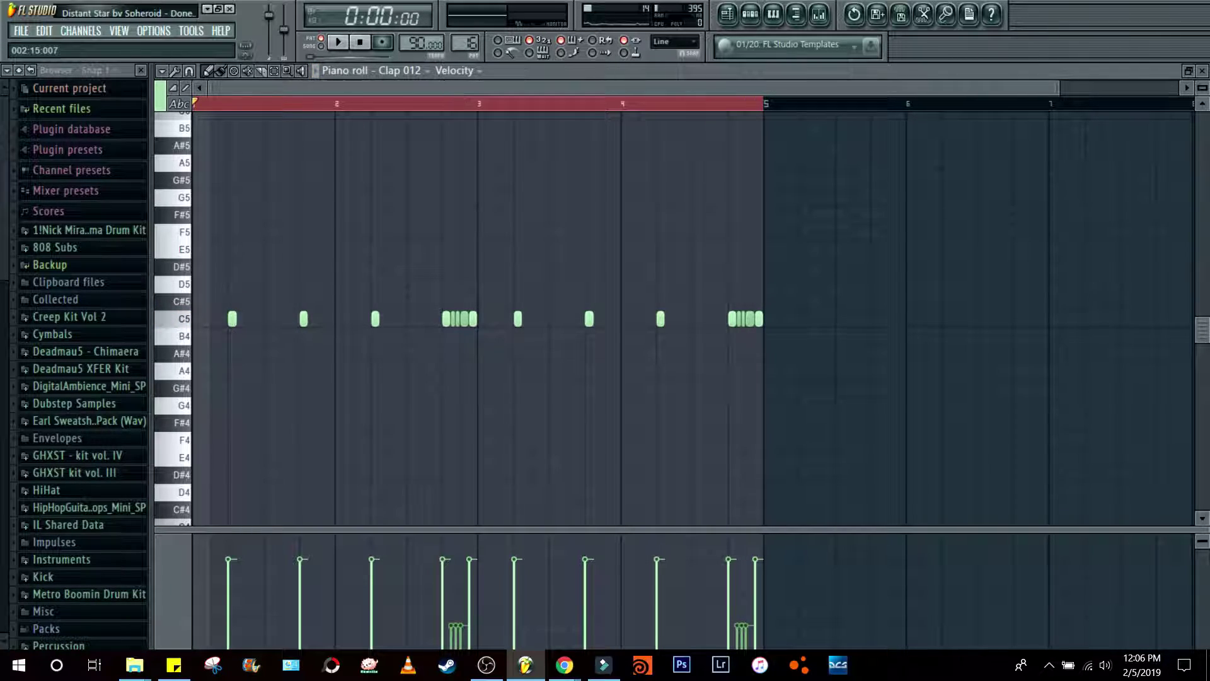
Step: Examine the quick clap roll at the end of bar 2 up close and play from its first note
scroll(456, 94, up, 2)
scroll(404, 124, up, 8)
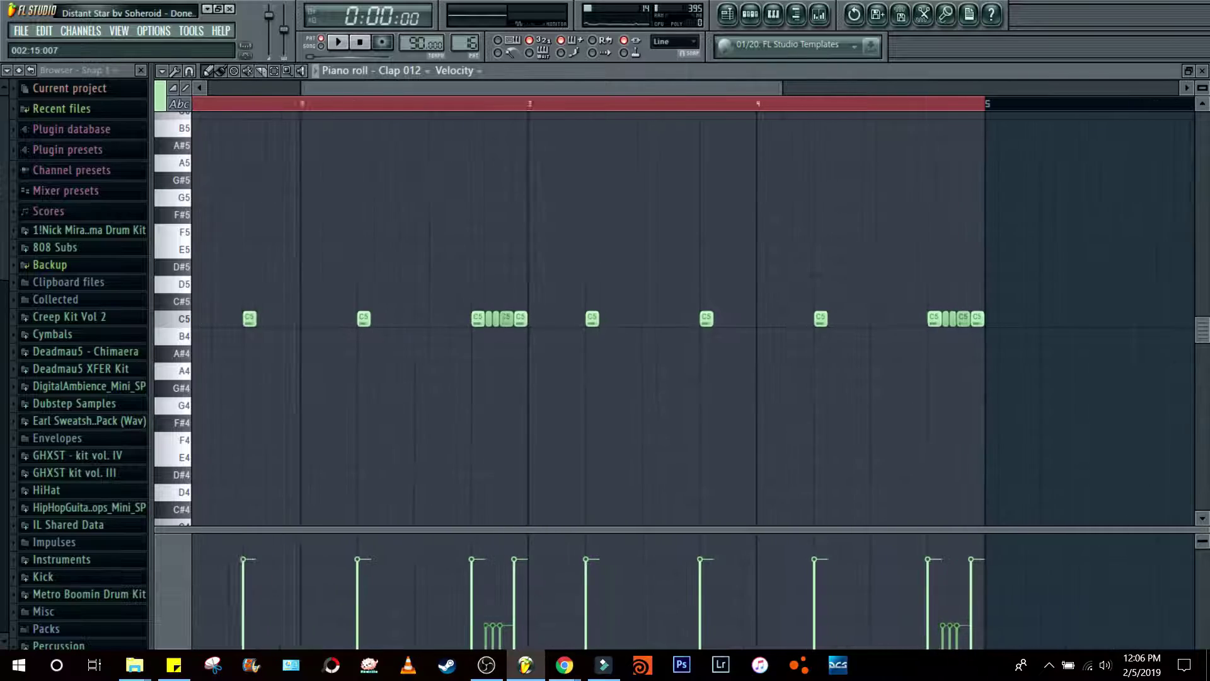
click(387, 103)
key(space)
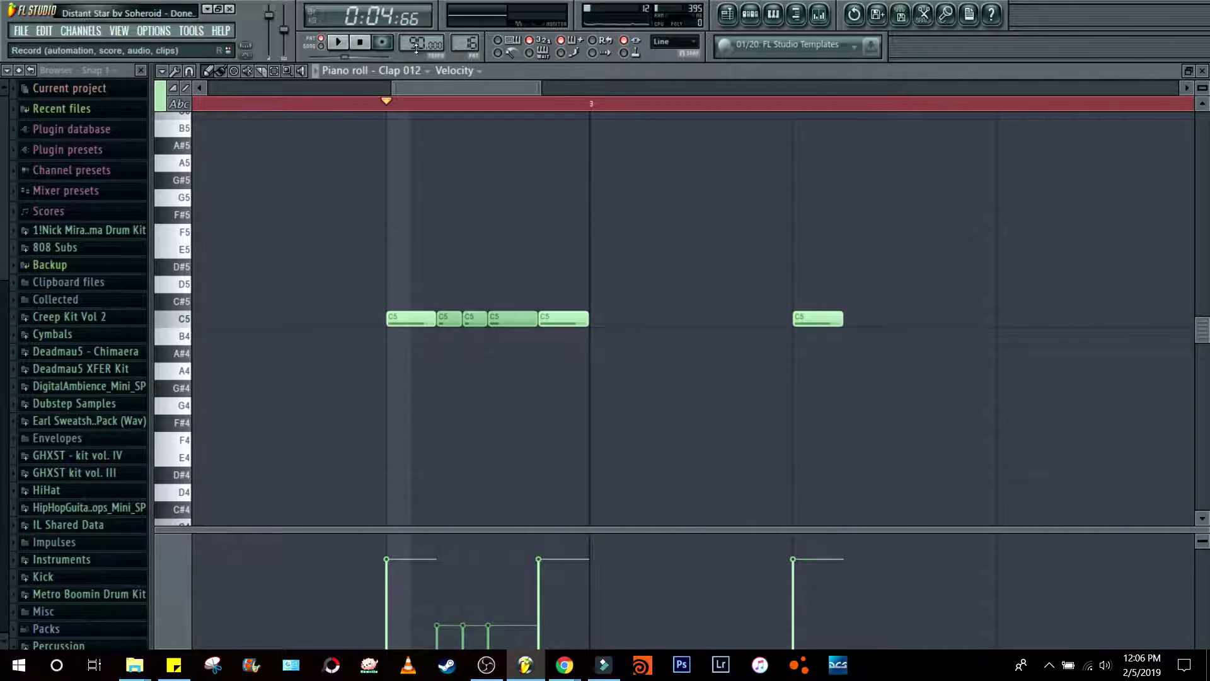
Step: Slow the tempo to 60 BPM and play the Clap 012 notes from bar 2 past the roll
scroll(493, 89, down, 4)
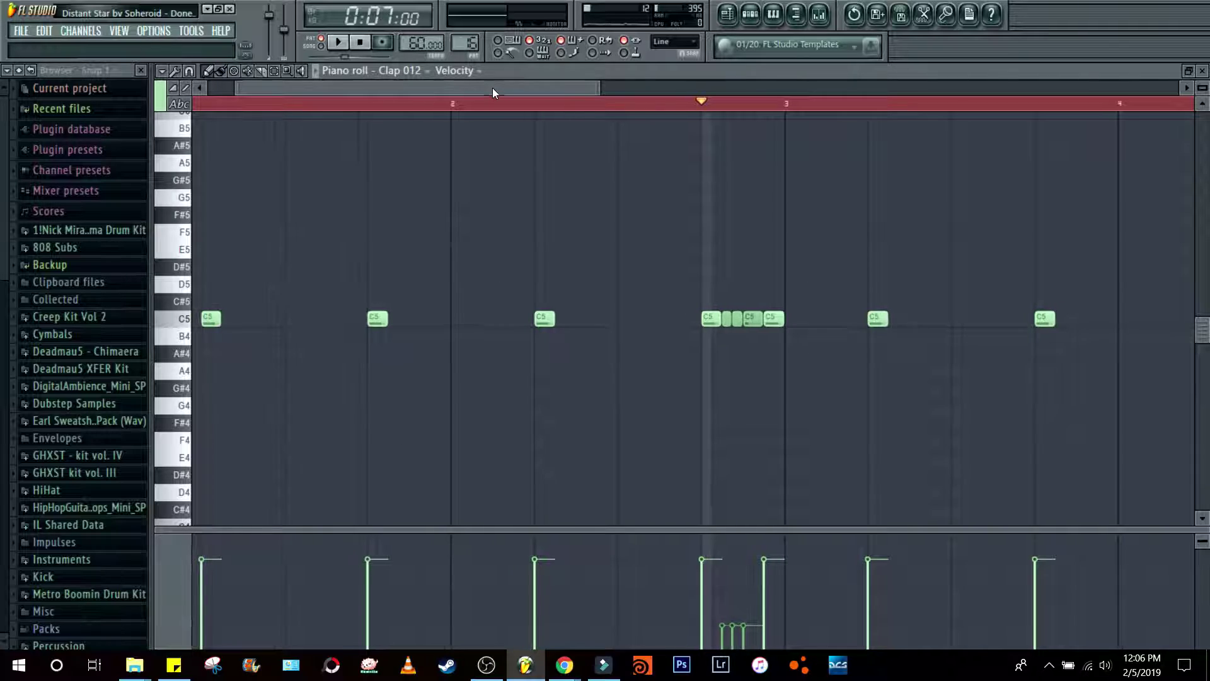
click(454, 104)
key(space)
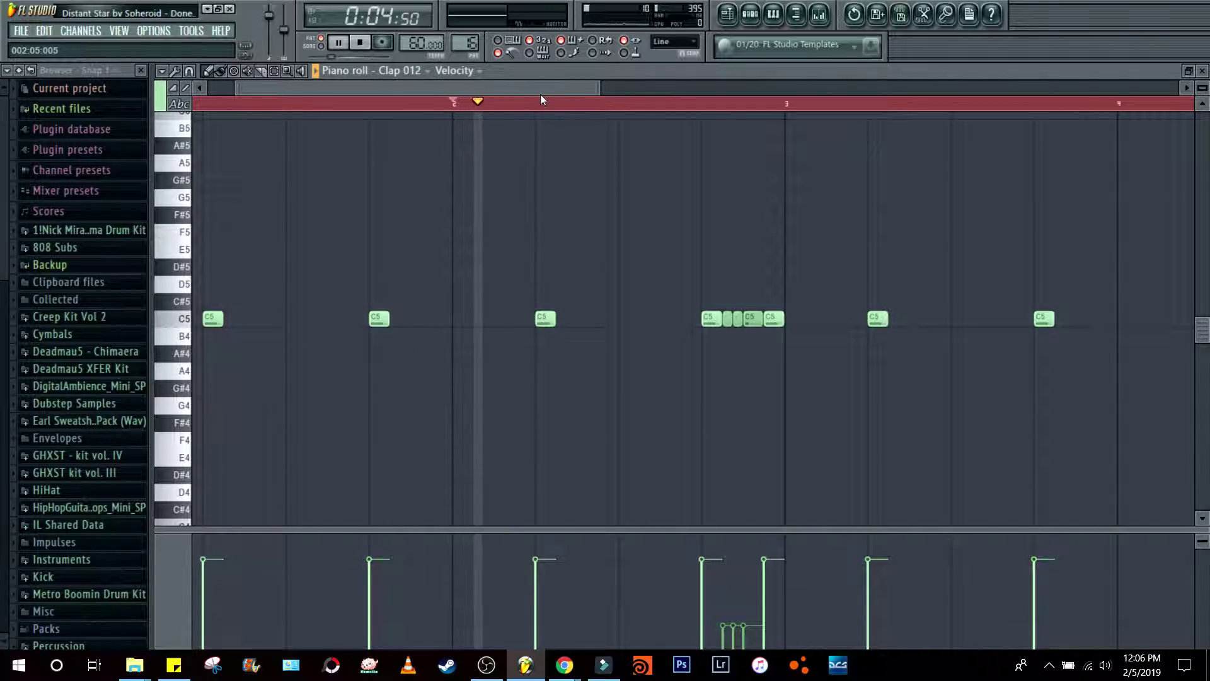
scroll(539, 95, up, 4)
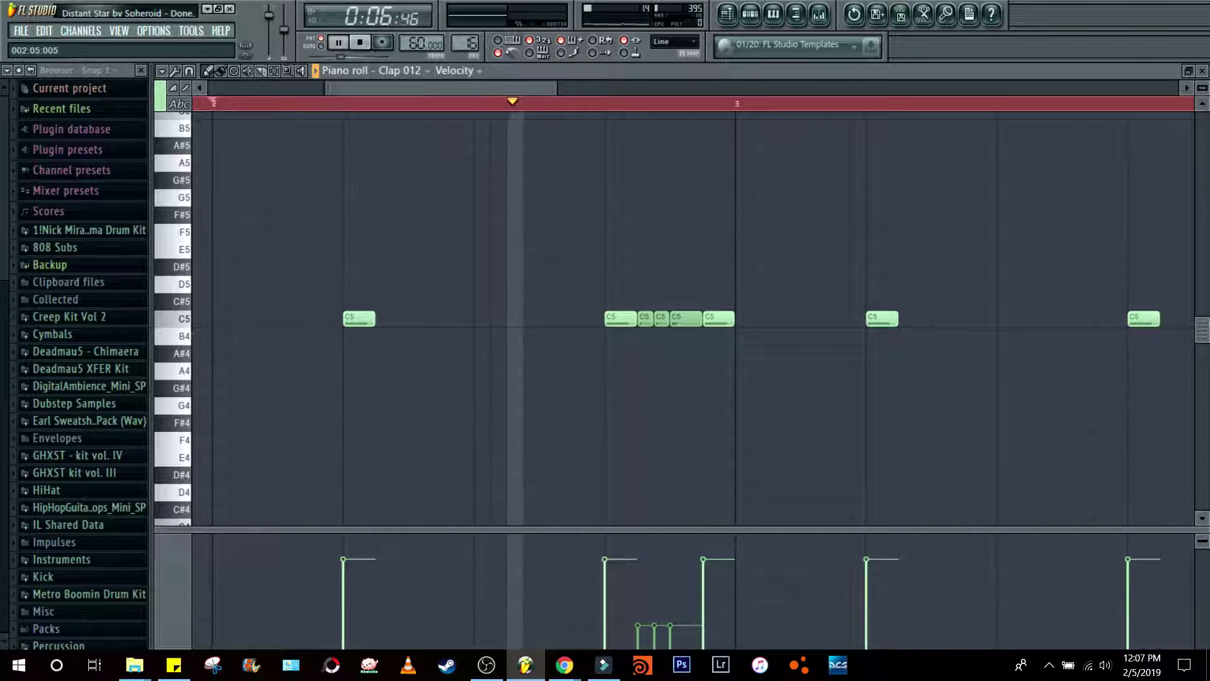
scroll(539, 94, down, 4)
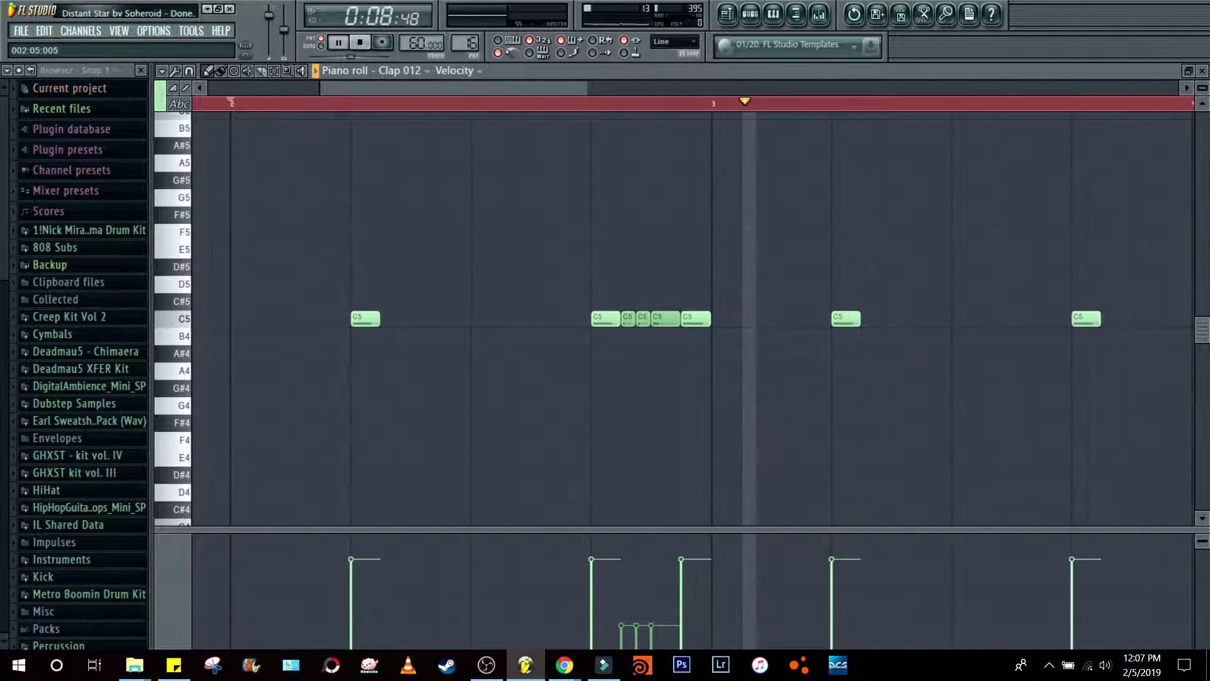
key(space)
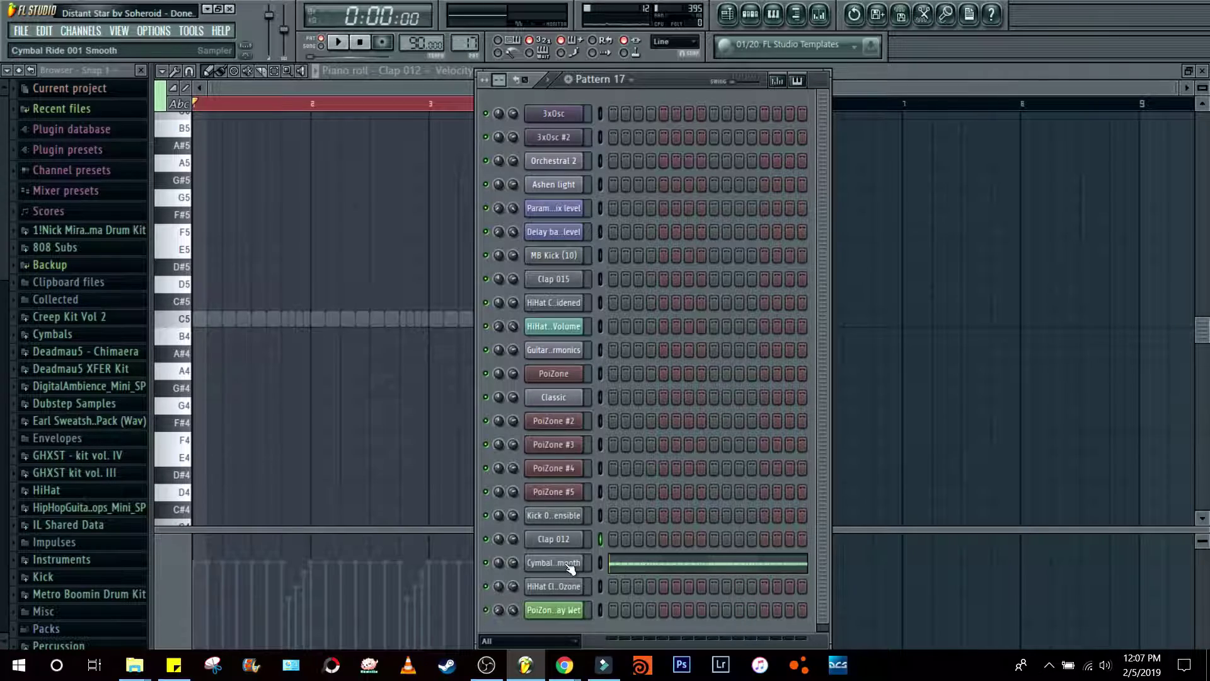
Step: Check the Cymbal Ride 001 Smooth channel settings in Pattern 17, and play and examine its notes and velocities
click(567, 563)
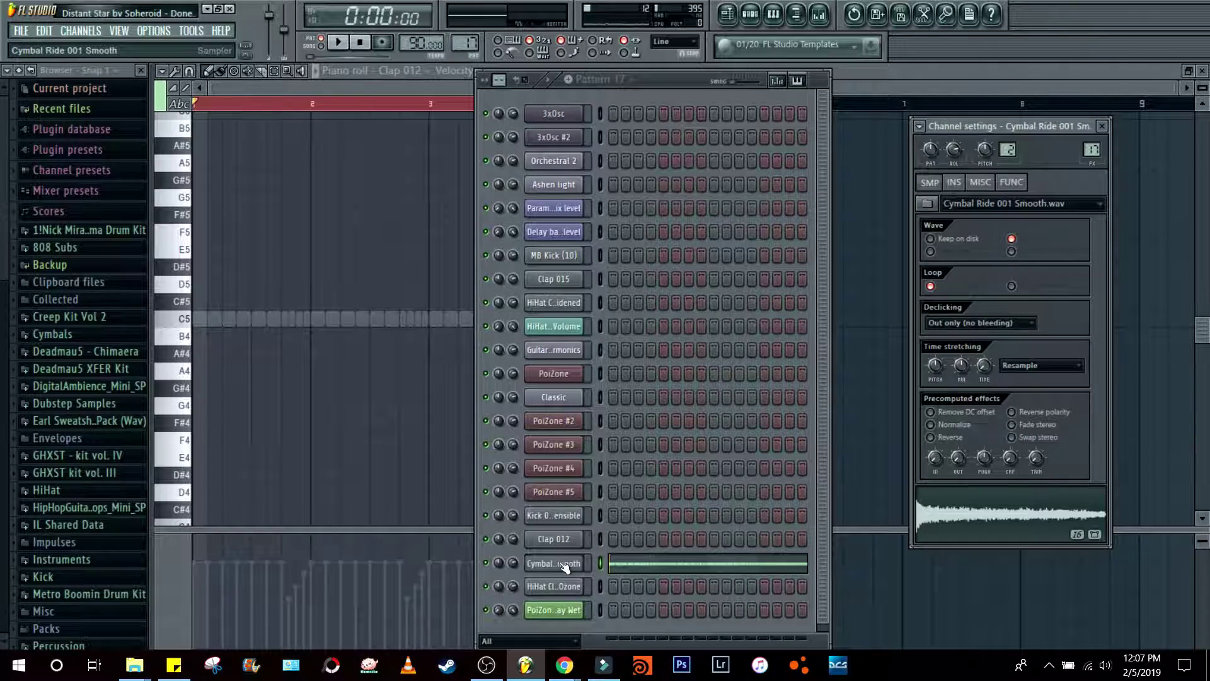
click(566, 568)
click(641, 567)
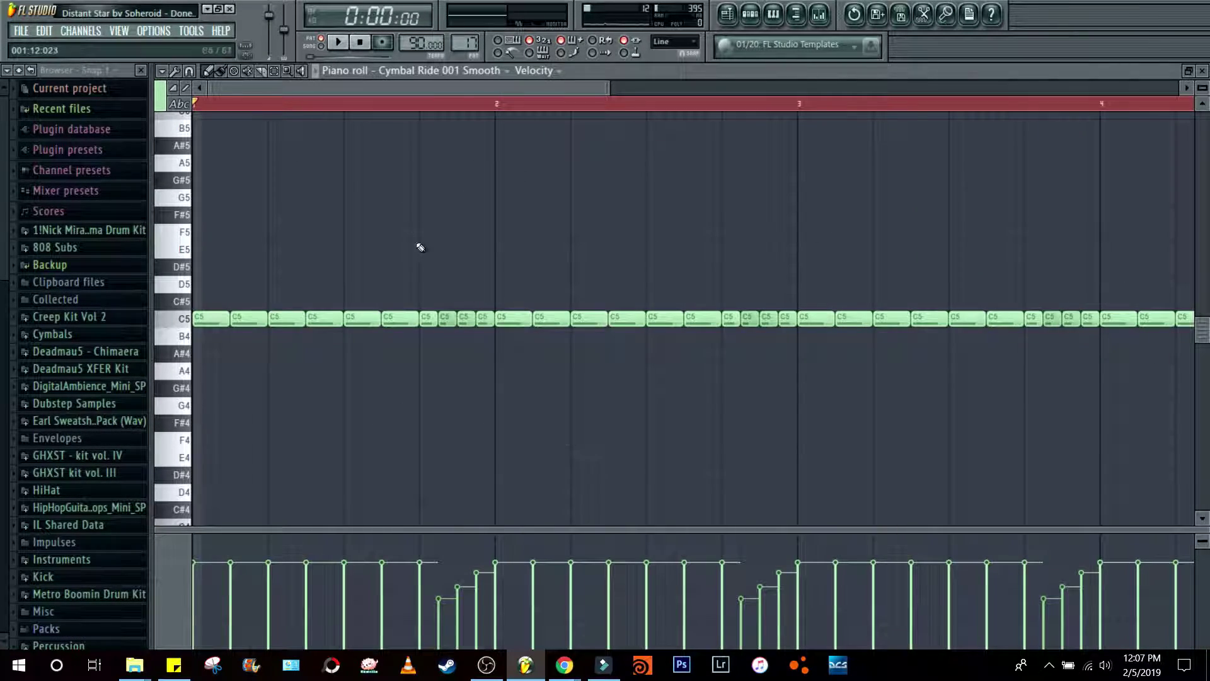
drag(465, 88, 467, 92)
key(space)
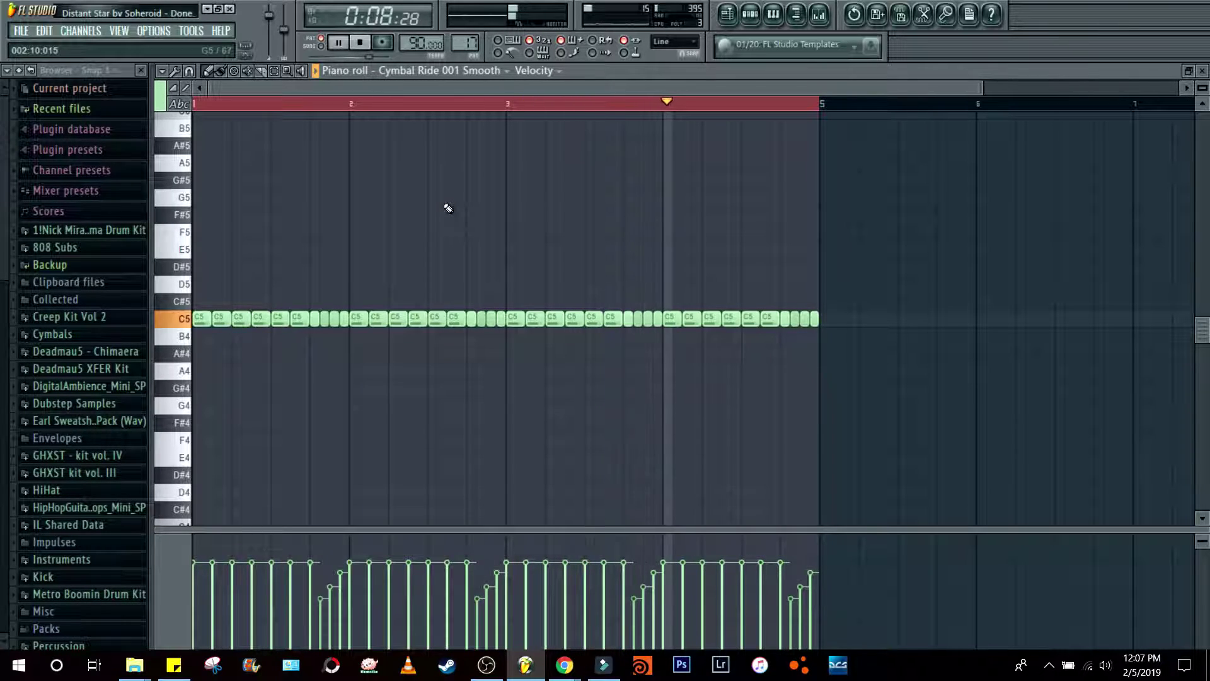
key(space)
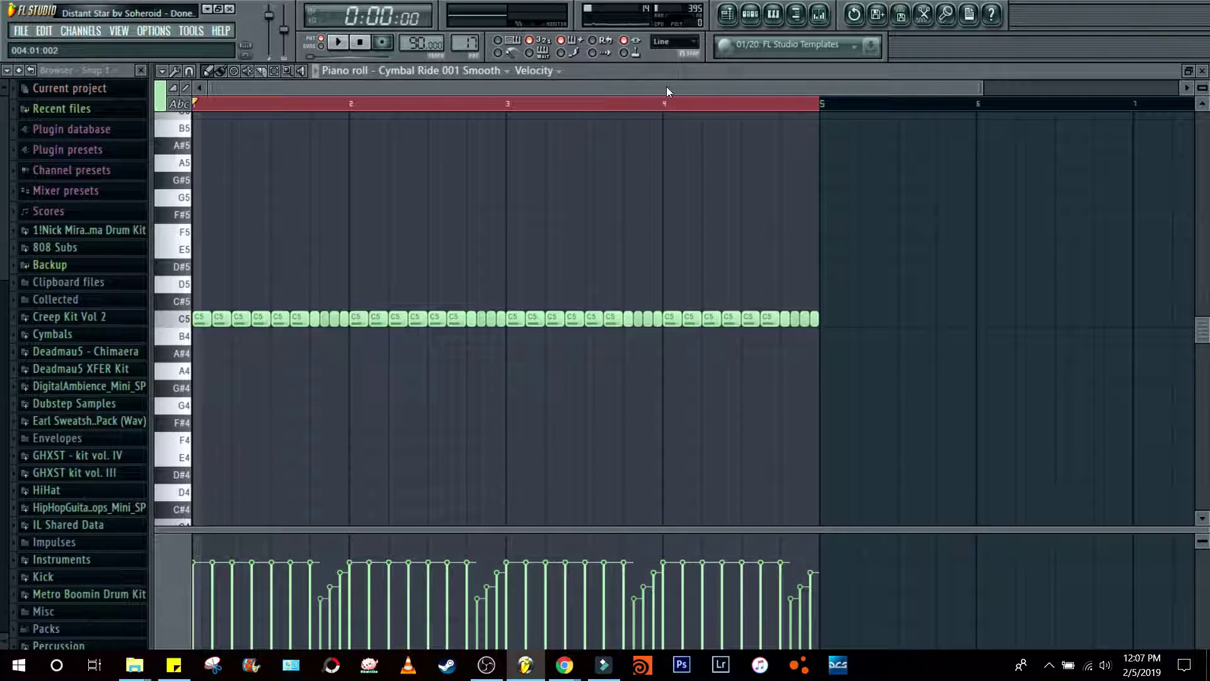
scroll(666, 89, up, 3)
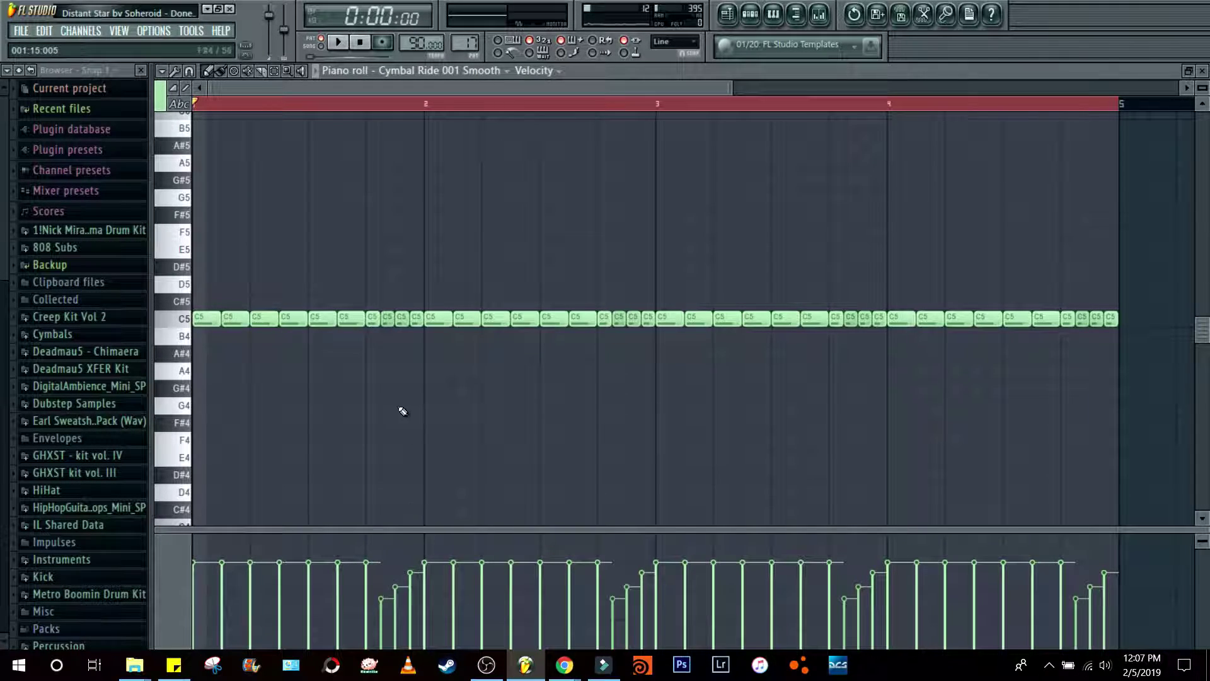
scroll(389, 111, up, 2)
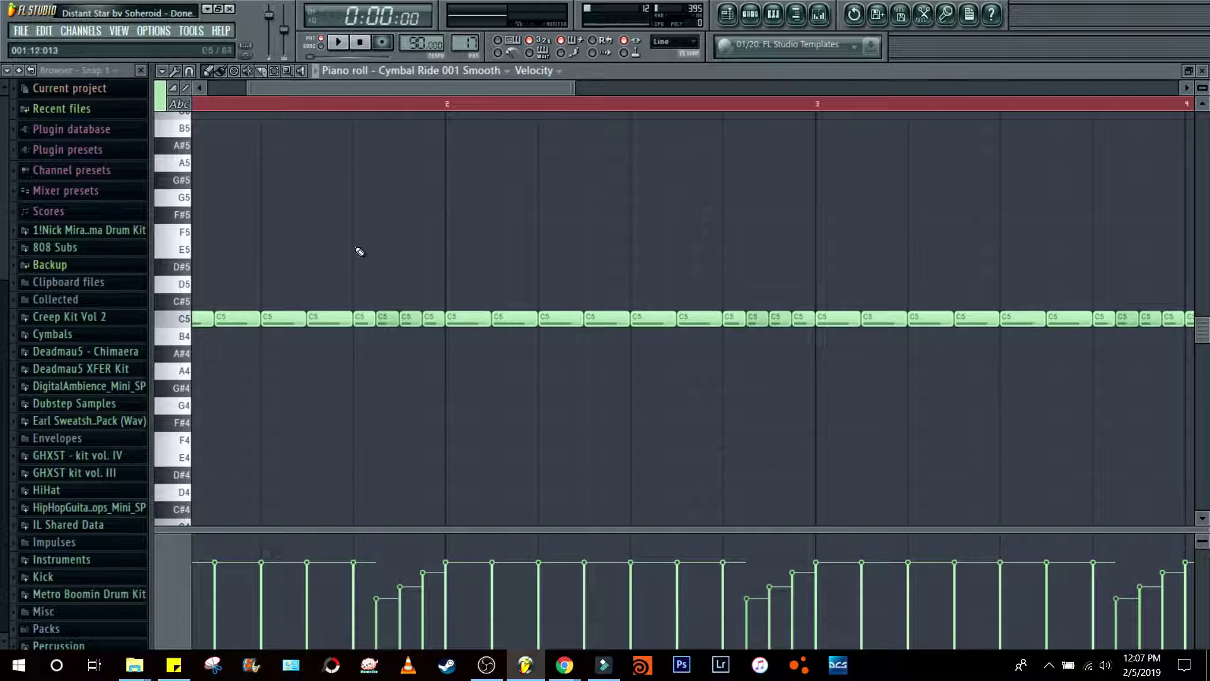
scroll(491, 107, down, 4)
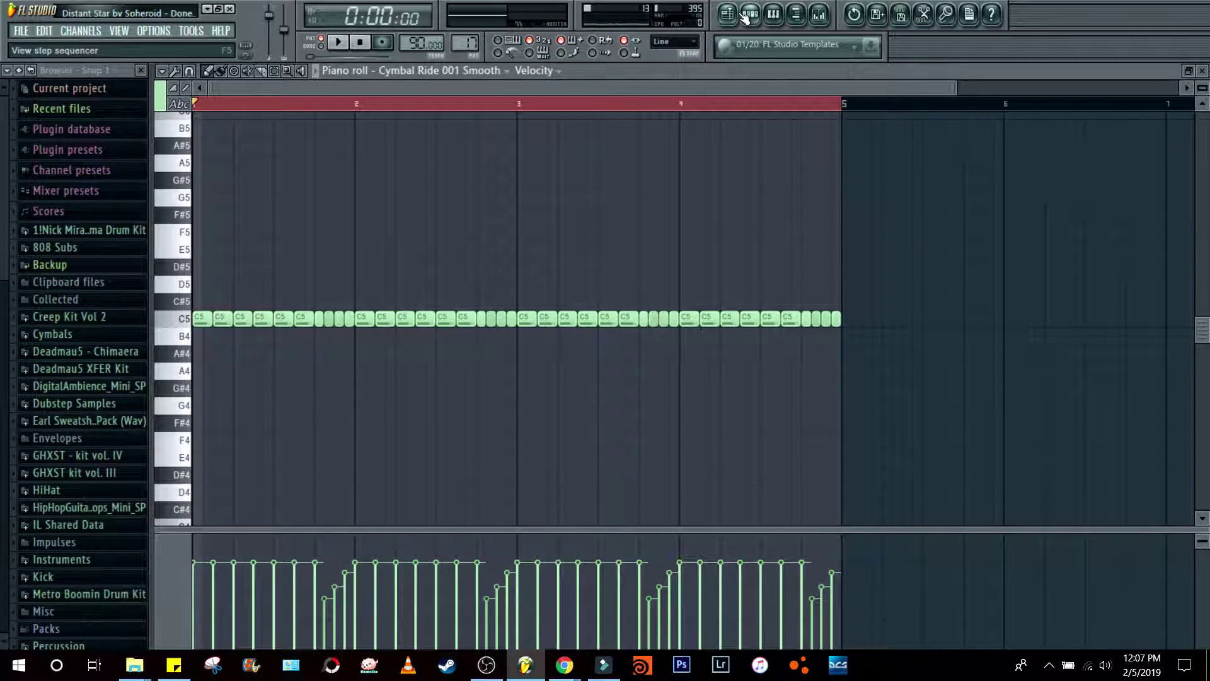
Step: Switch to Pattern 18, open the HiHat Closed 002 Ozone notes, and play them through
click(750, 14)
scroll(619, 87, down, 1)
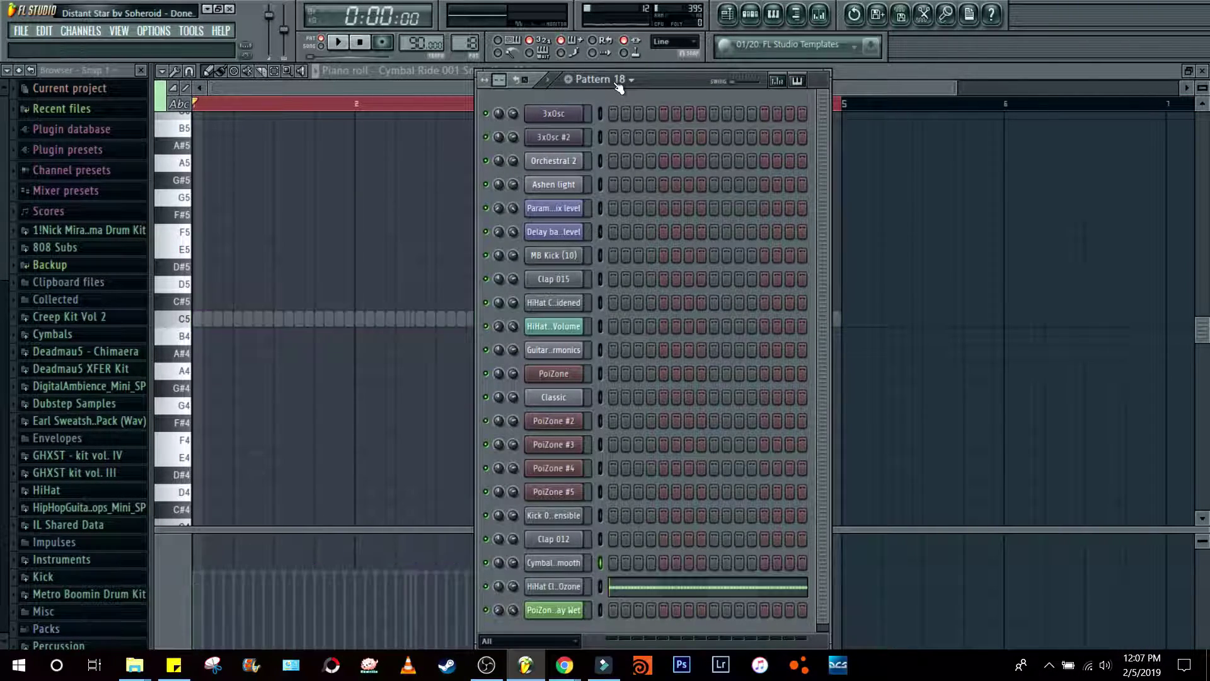
click(627, 587)
scroll(416, 104, down, 3)
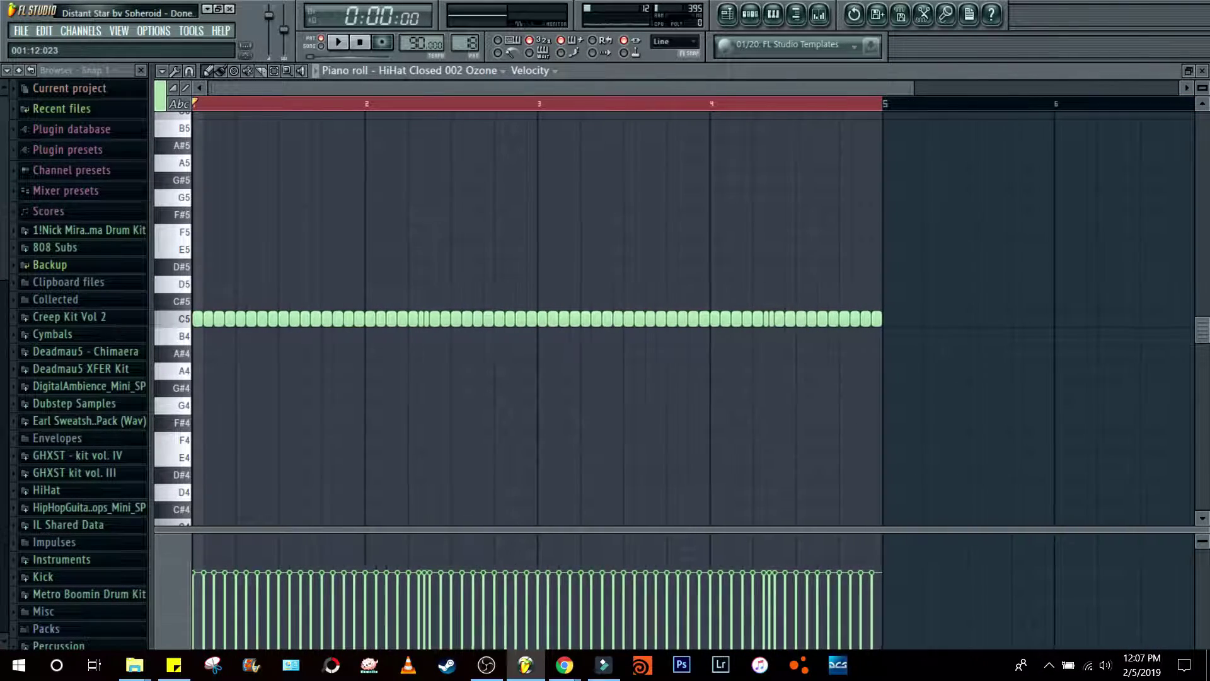
key(space)
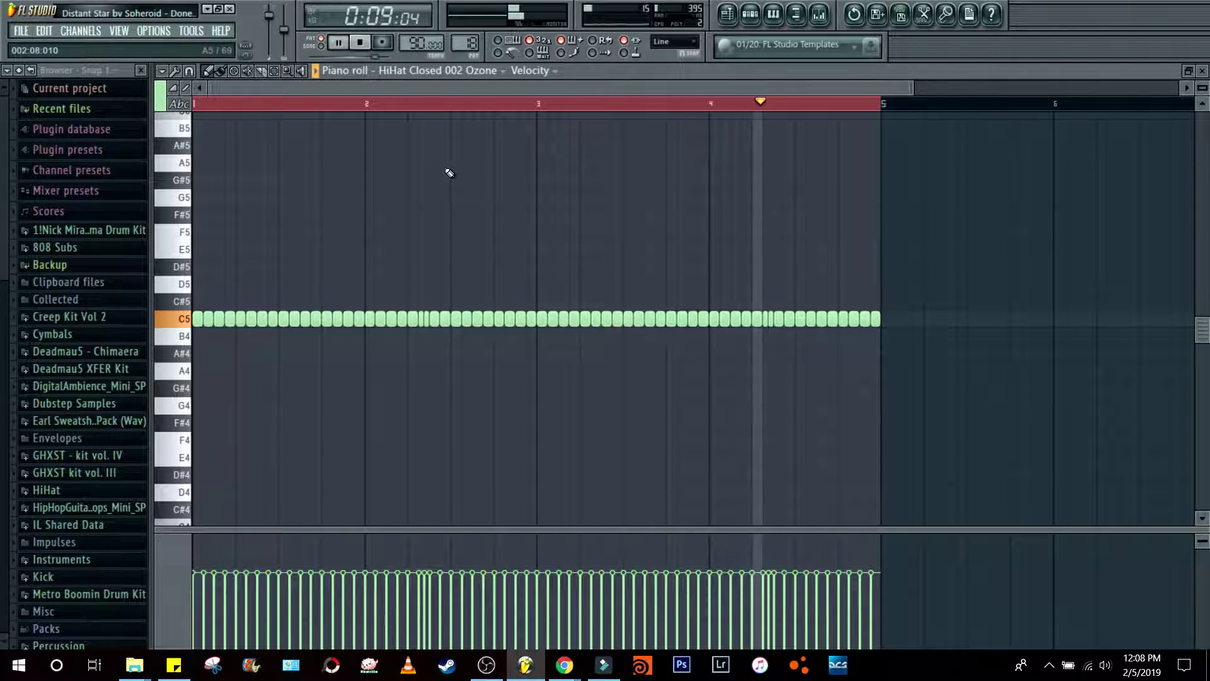
key(space)
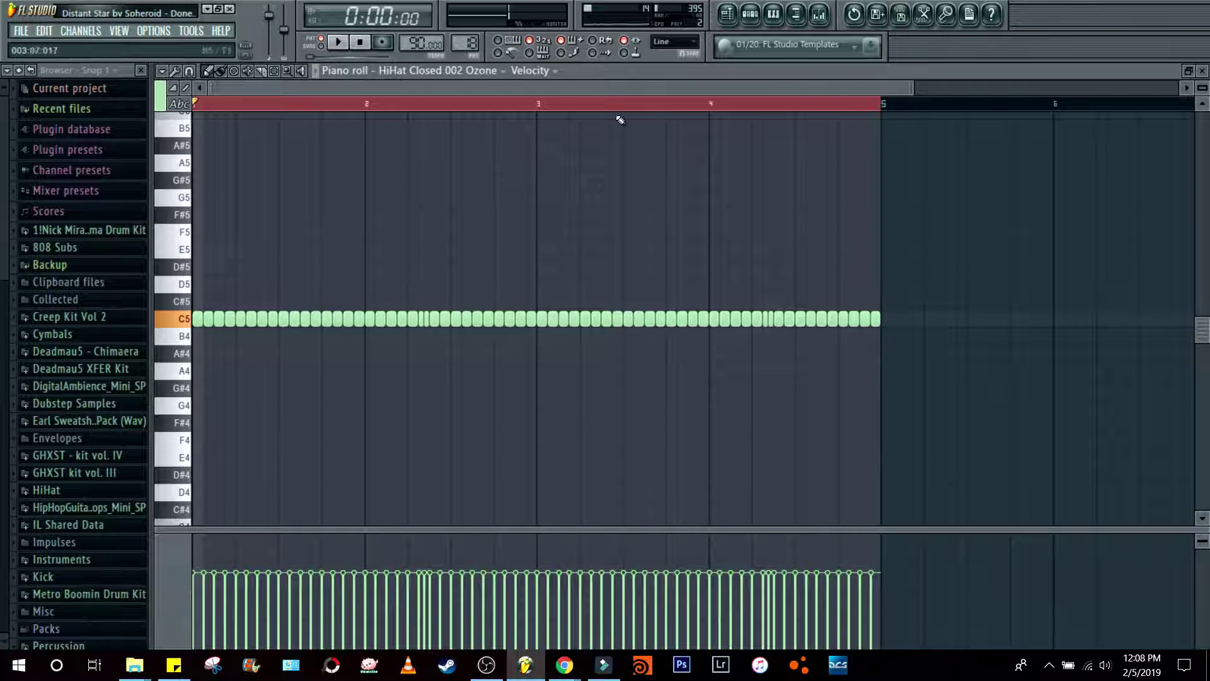
Step: View the HiHat Closed 002 Ozone channel settings from the step sequencer and close them
click(758, 19)
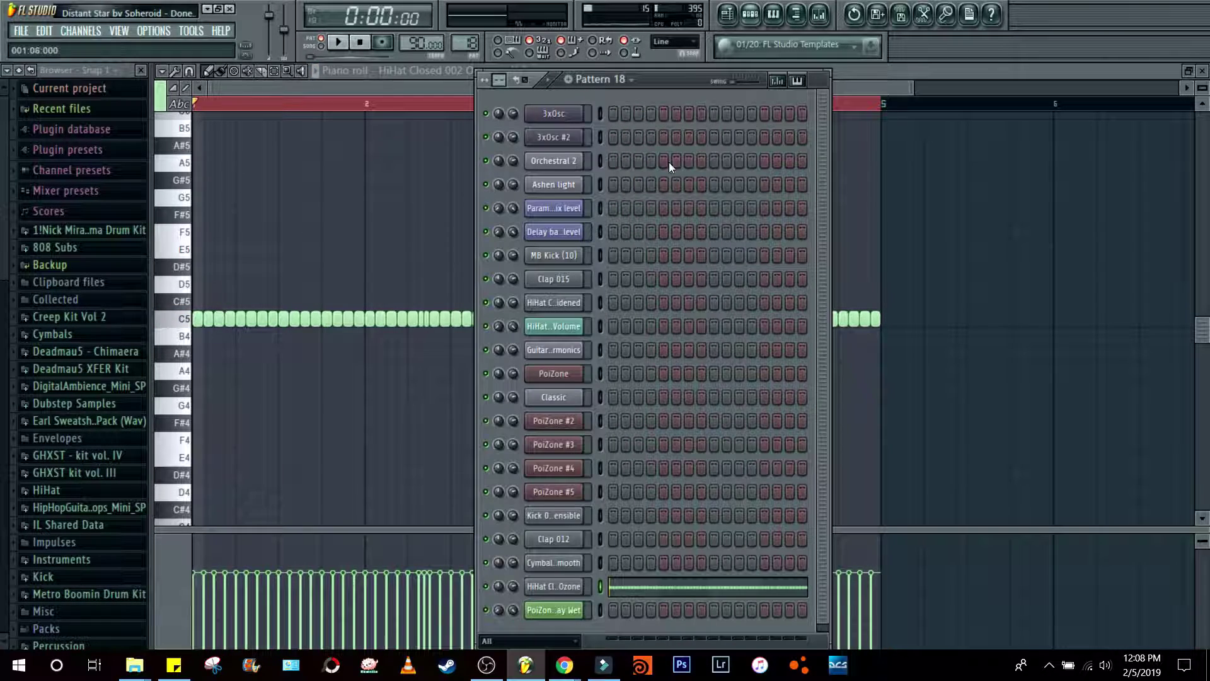
click(555, 586)
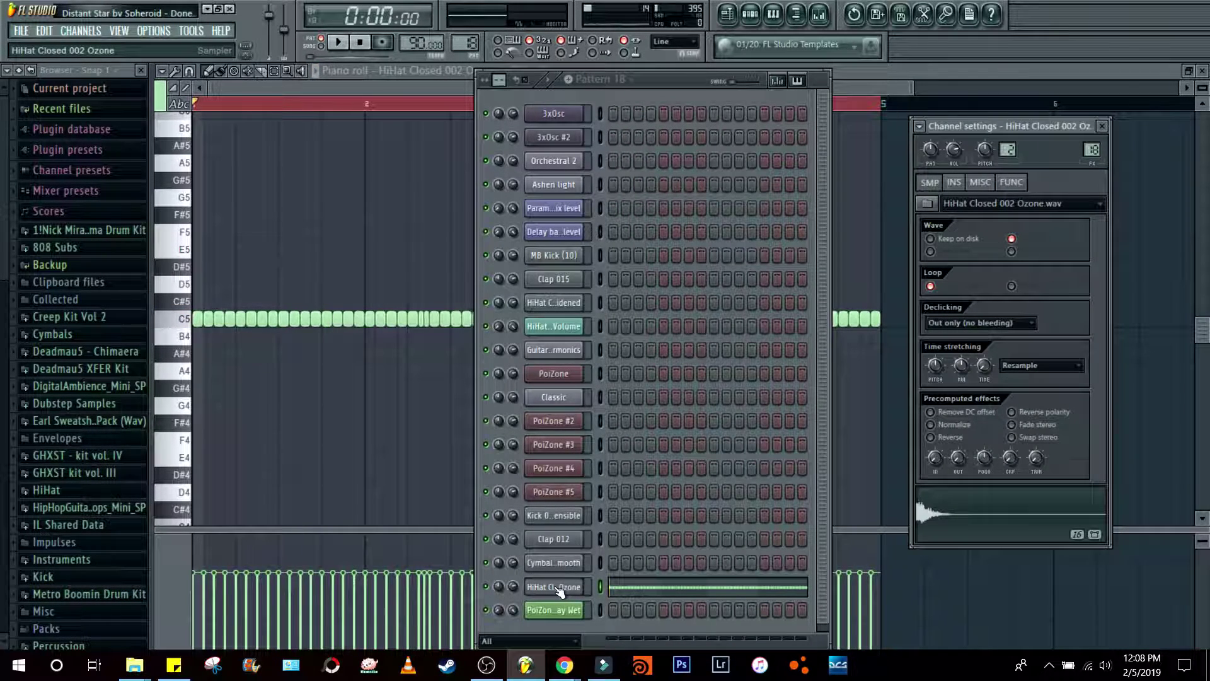
click(555, 586)
Step: Open the mixer, examine the Fruity Parametric EQ 2 curve on the Kick 003 Sensible track, and close the EQ
click(819, 14)
click(1062, 416)
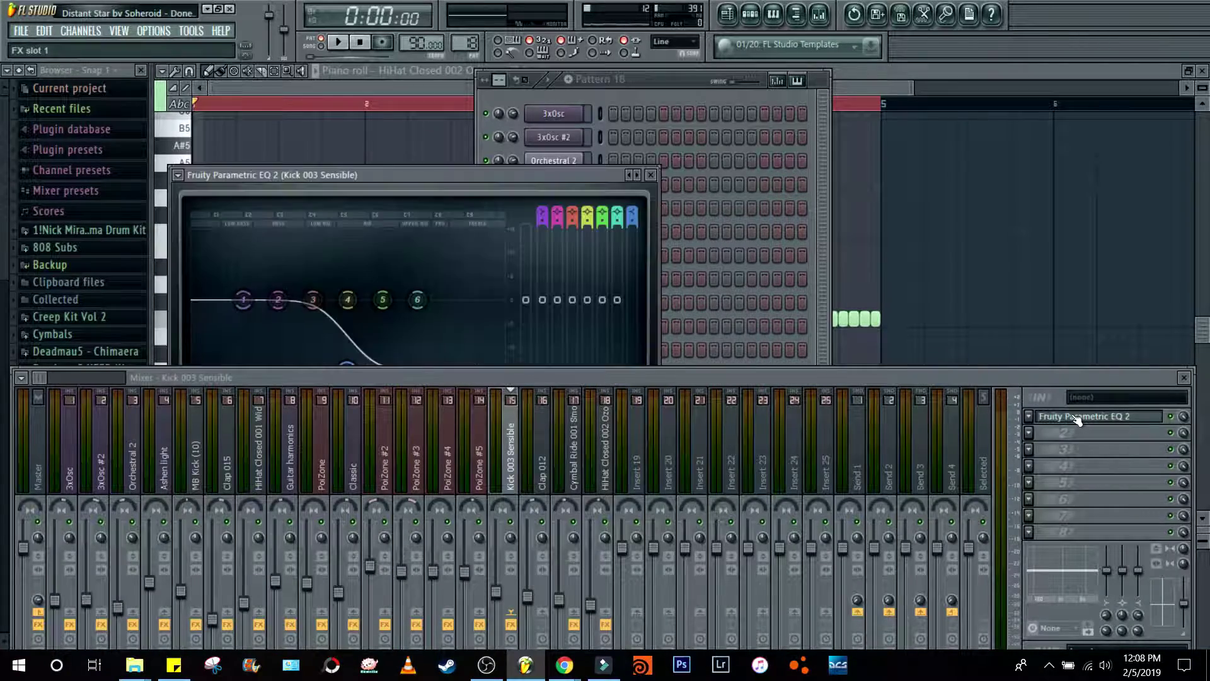
drag(582, 171, 616, 111)
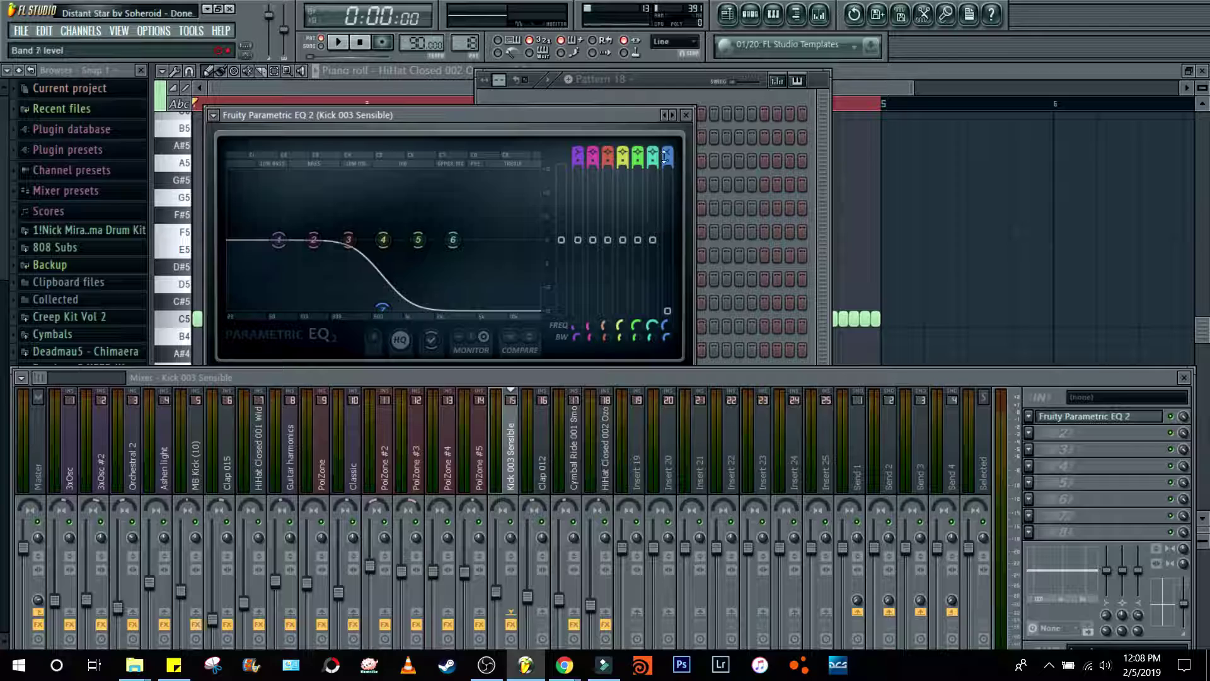
click(686, 116)
Step: Check the Clap 012 mixer track for effects and examine the Fruity Parametric EQ 2 and Fruity Reeverb 2 on Cymbal Ride 001 Smooth
click(543, 456)
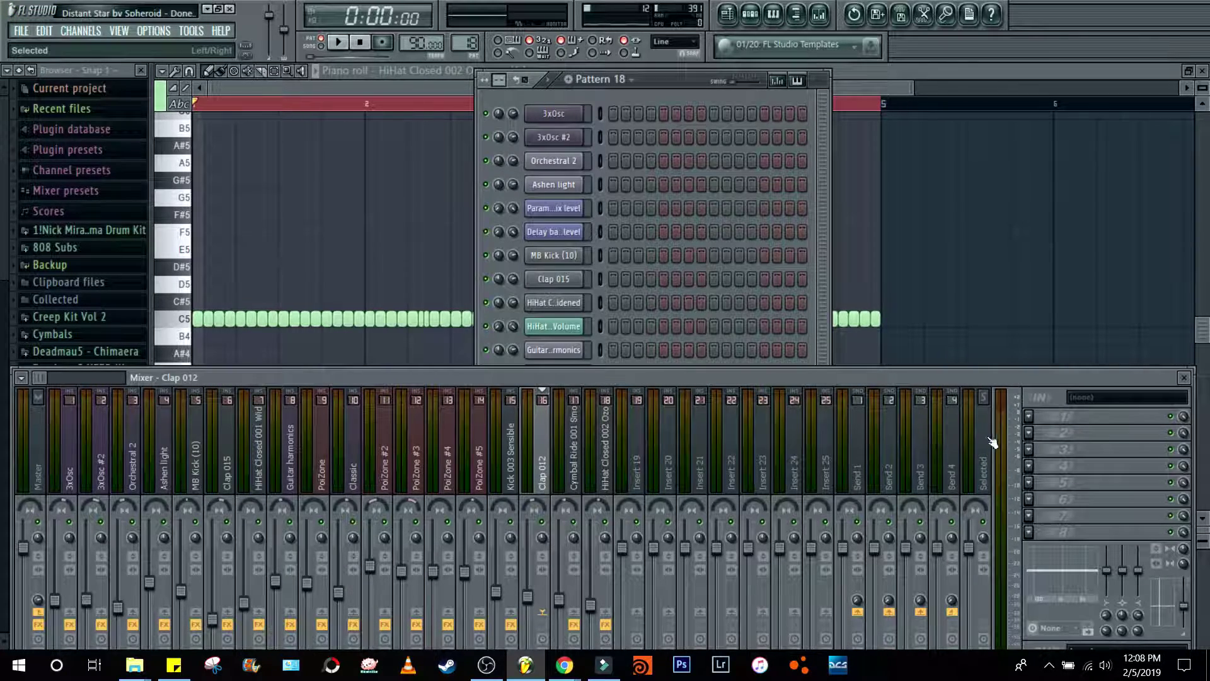
click(577, 474)
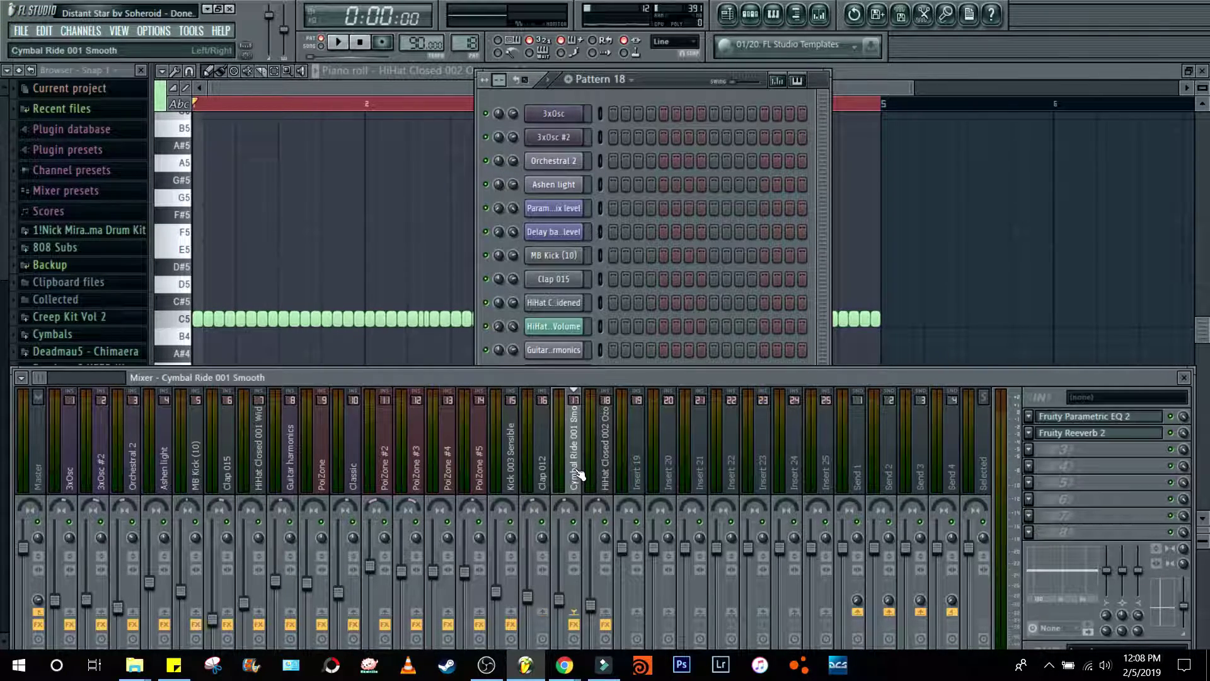
click(1051, 417)
click(1057, 419)
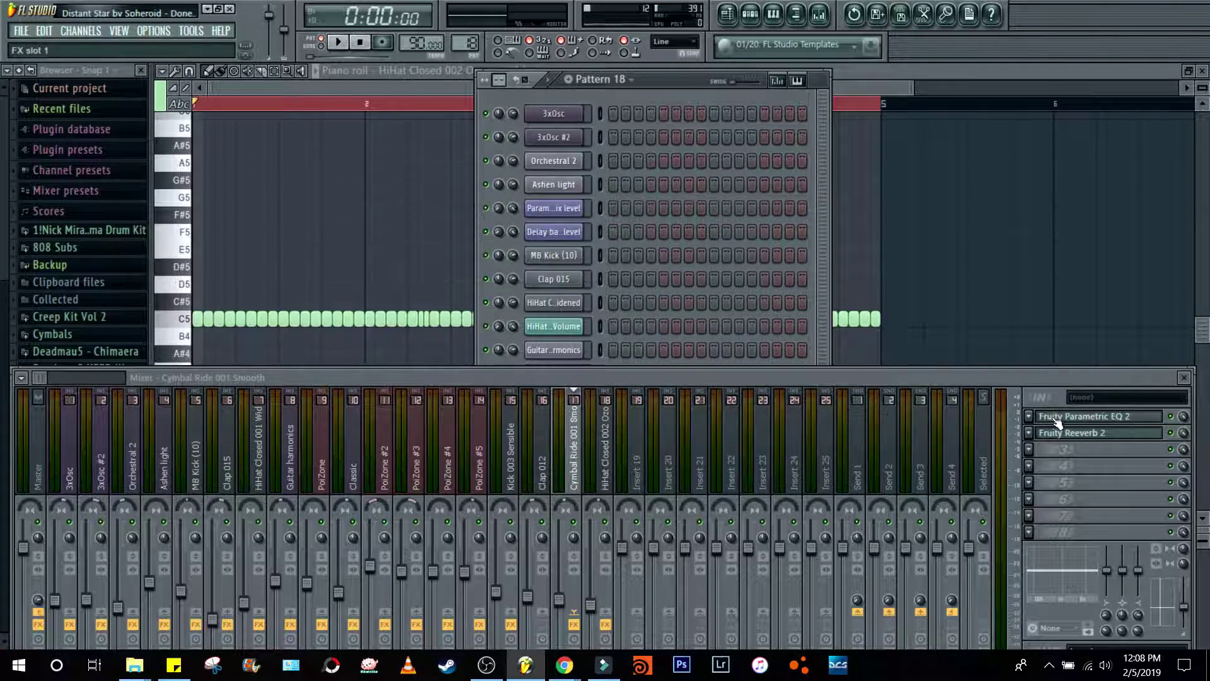
click(1062, 434)
click(1062, 434)
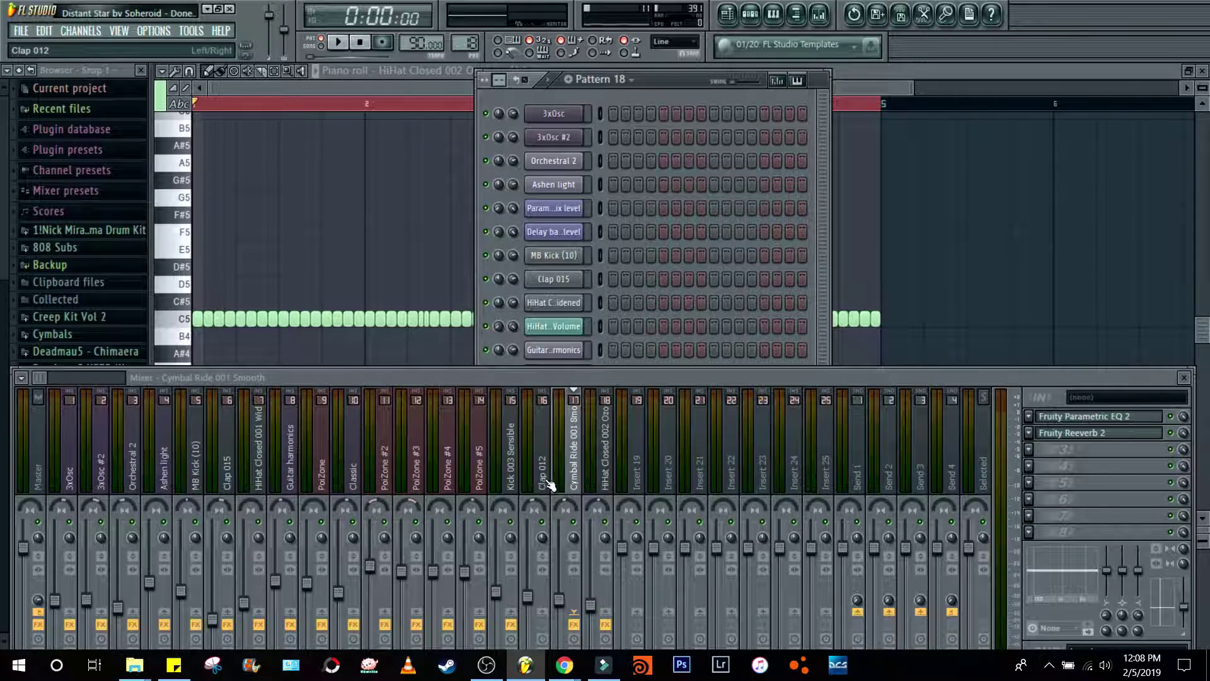
Step: Examine the Fruity Reeverb 2 and Fruity Parametric EQ 2 on the HiHat Closed 002 Ozone mixer track, and close both
click(610, 476)
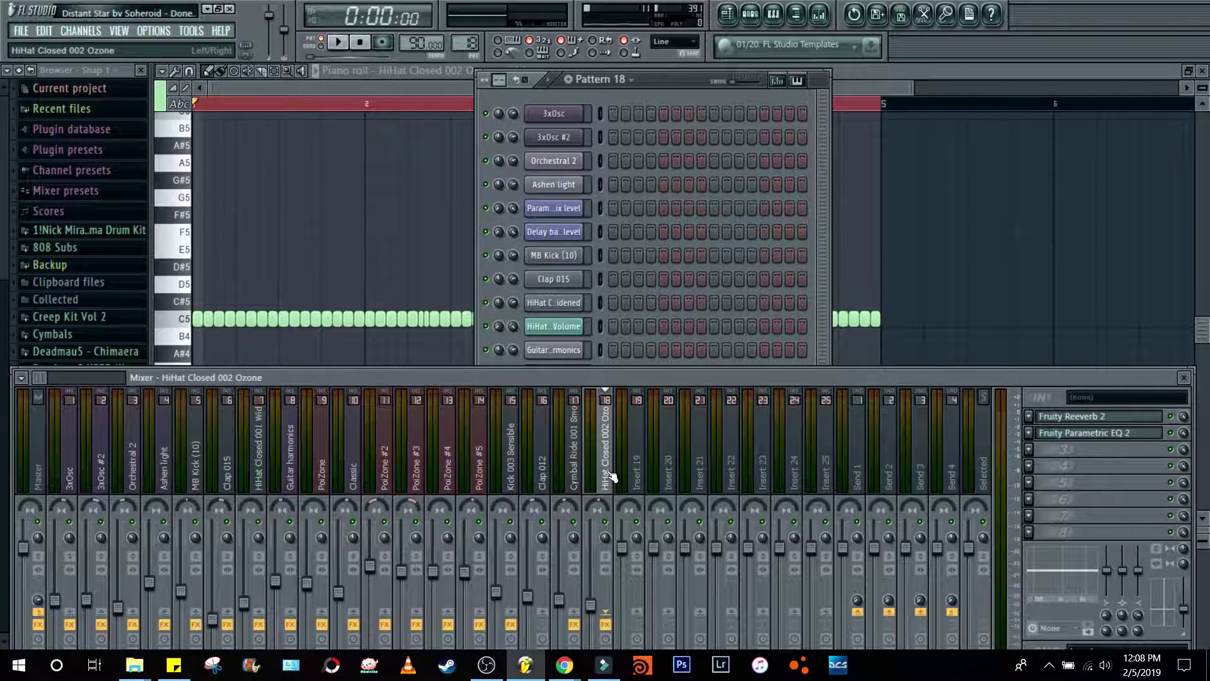
click(1083, 418)
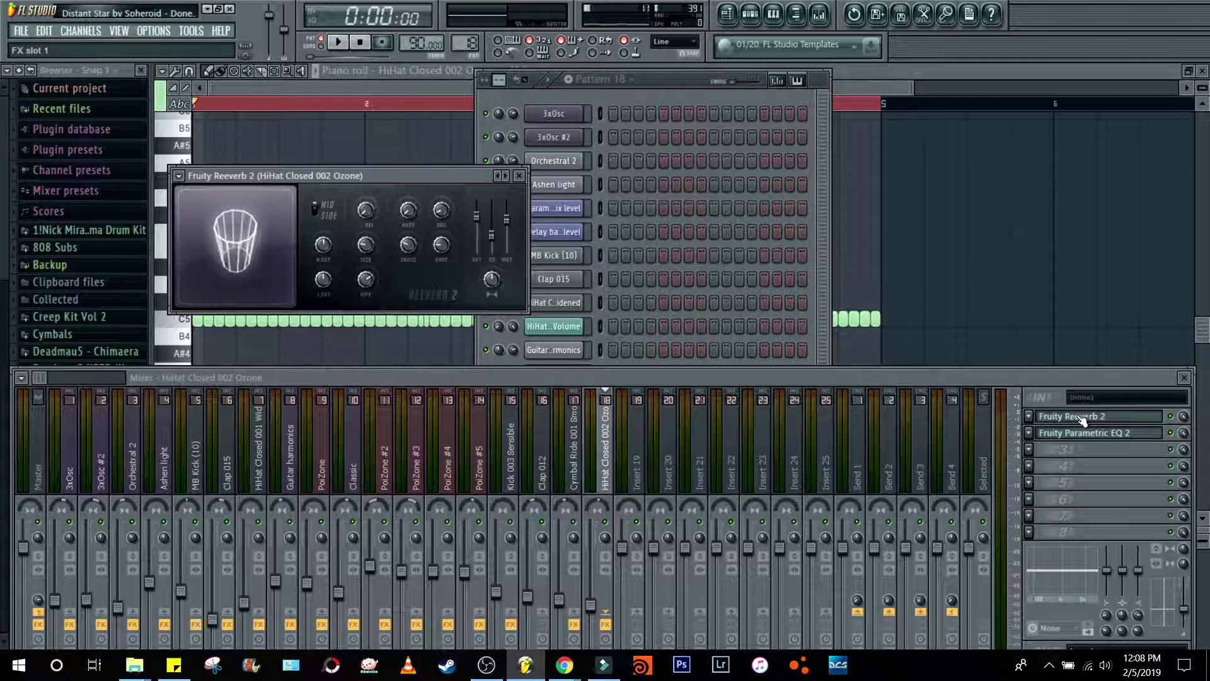
click(1080, 418)
click(1071, 434)
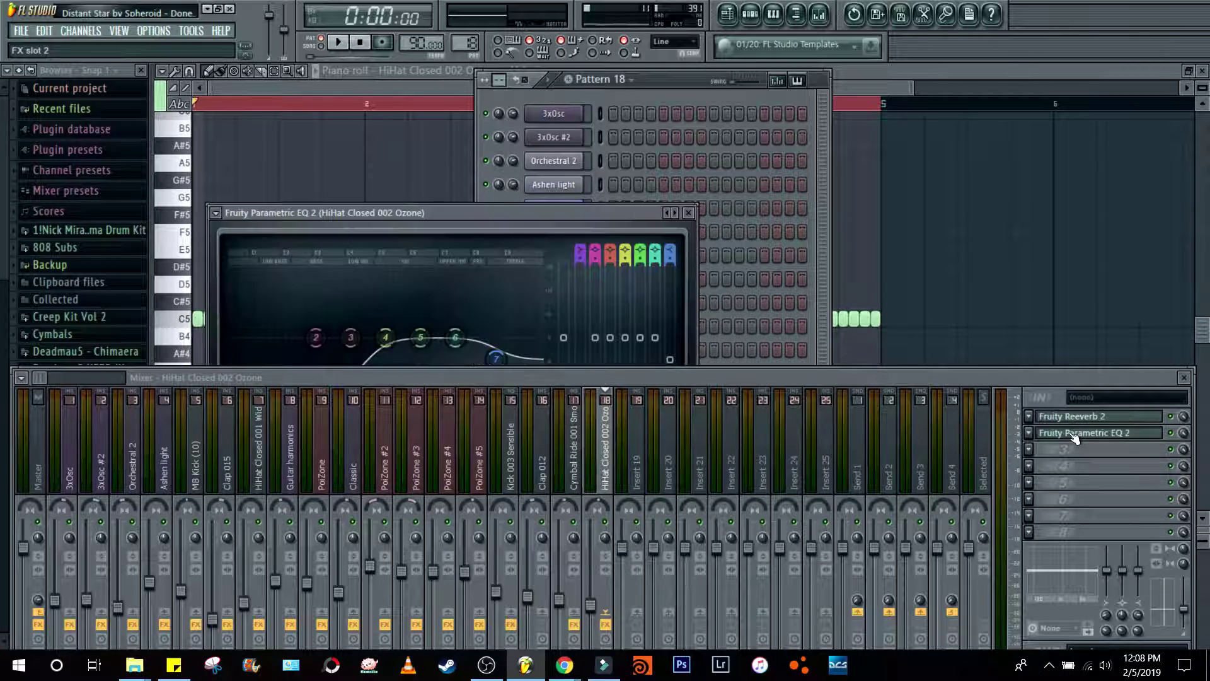
drag(563, 211, 656, 126)
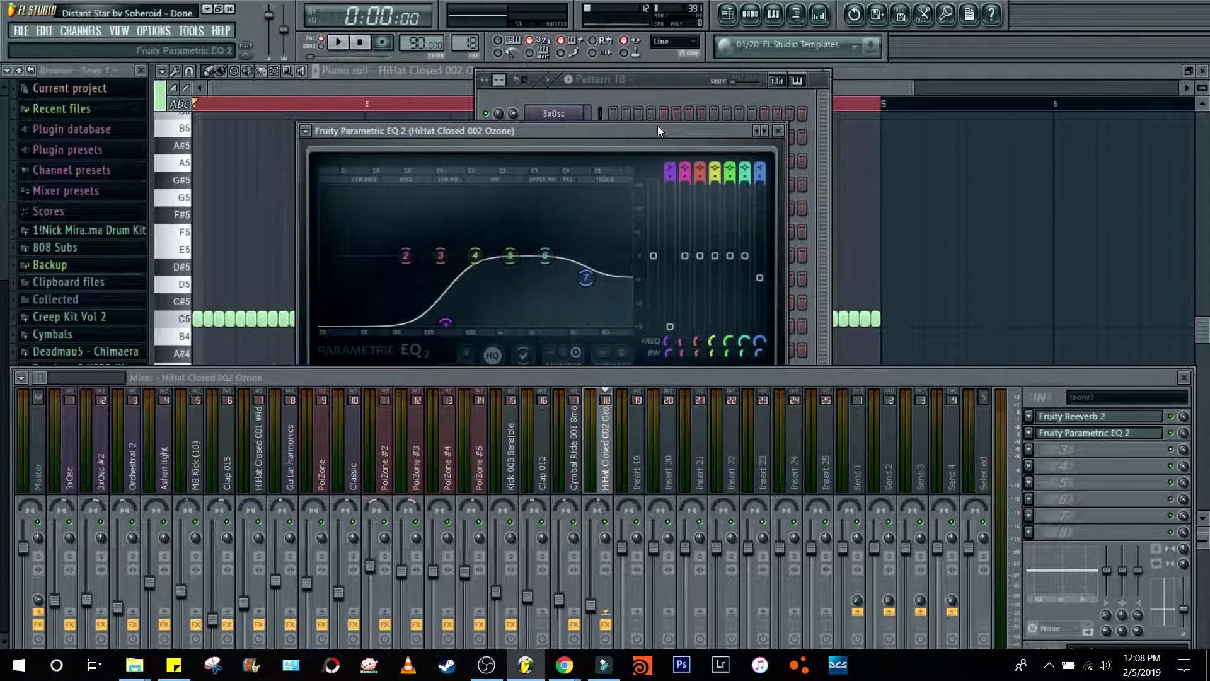
click(777, 130)
Step: Return to the playlist, play the arrangement from bar 121 where Patterns 15 to 18 enter, and stop at about bar 129
key(F5)
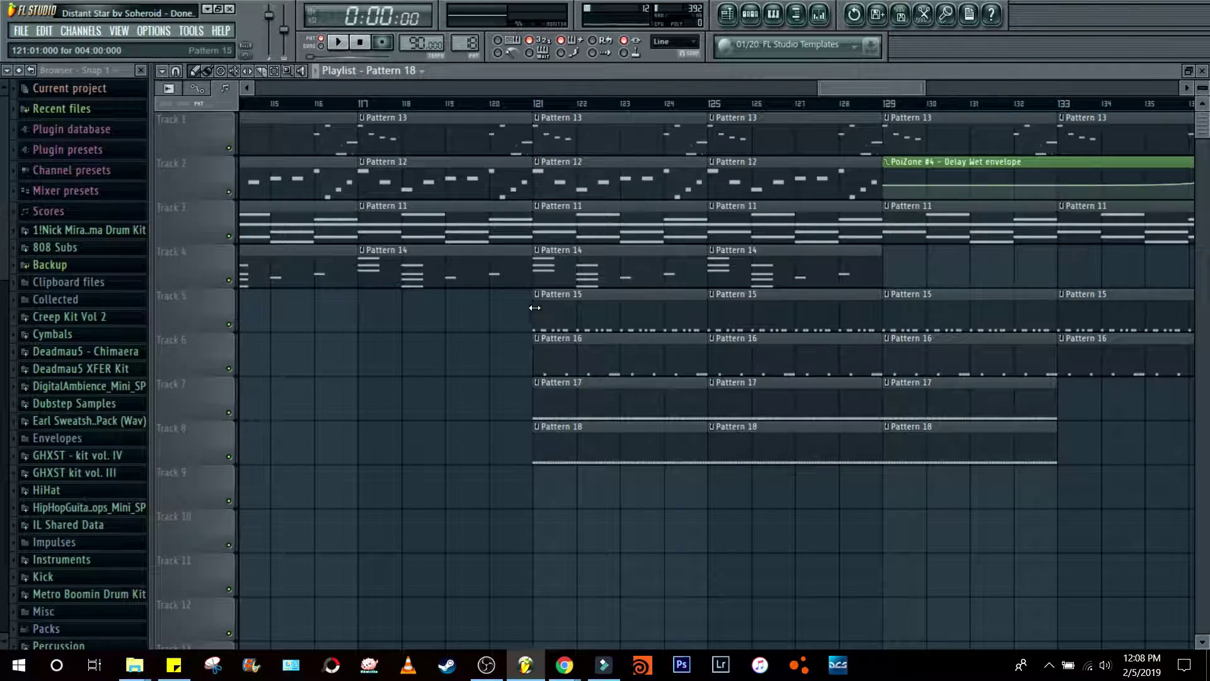
click(534, 103)
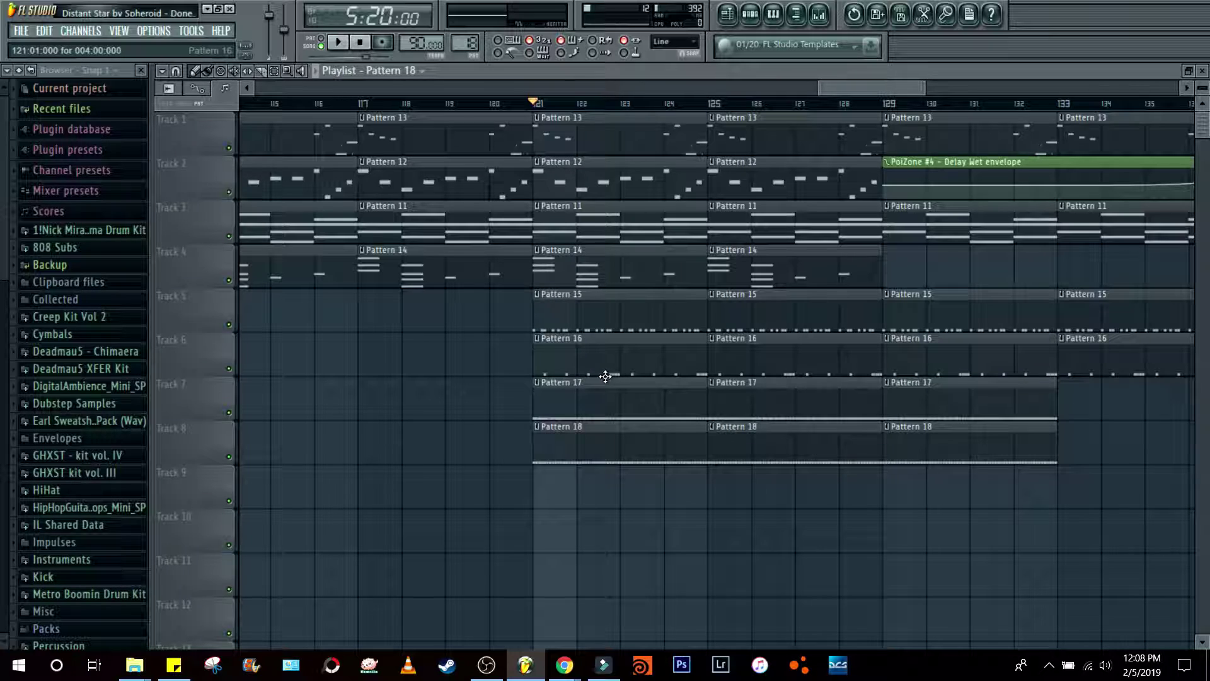
key(space)
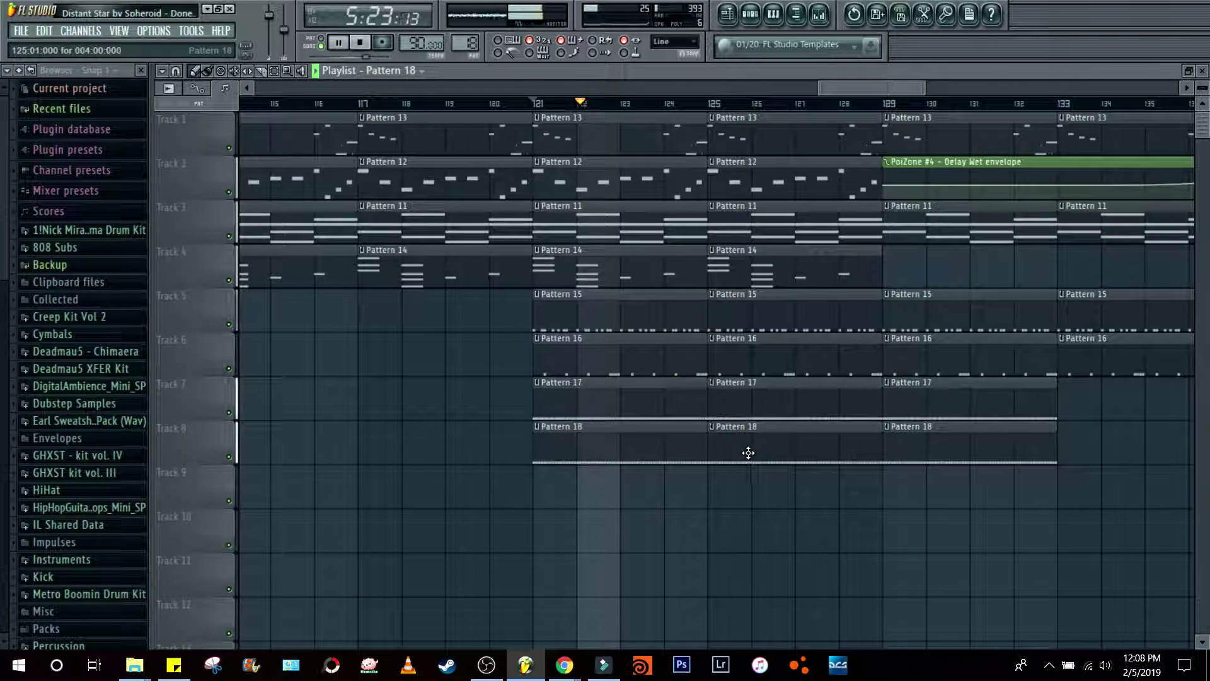
drag(845, 93, 862, 93)
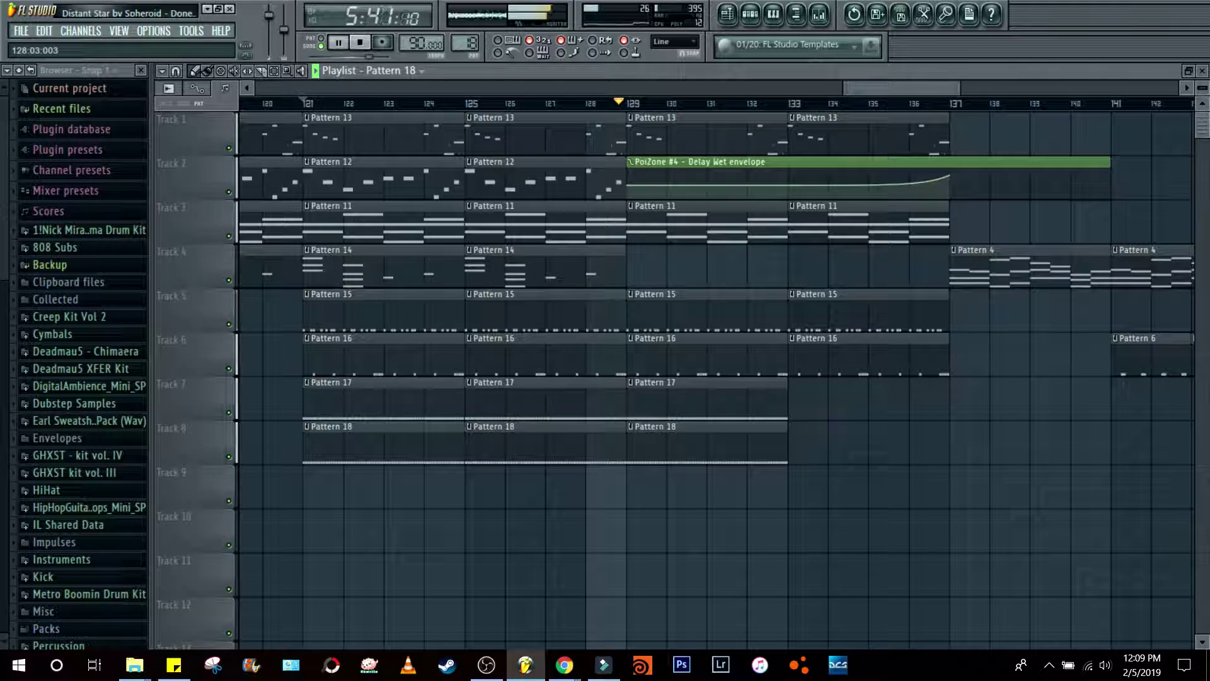
key(space)
Step: Solo Track 1 to hear Pattern 13 from bar 129, and unsolo the track
click(626, 104)
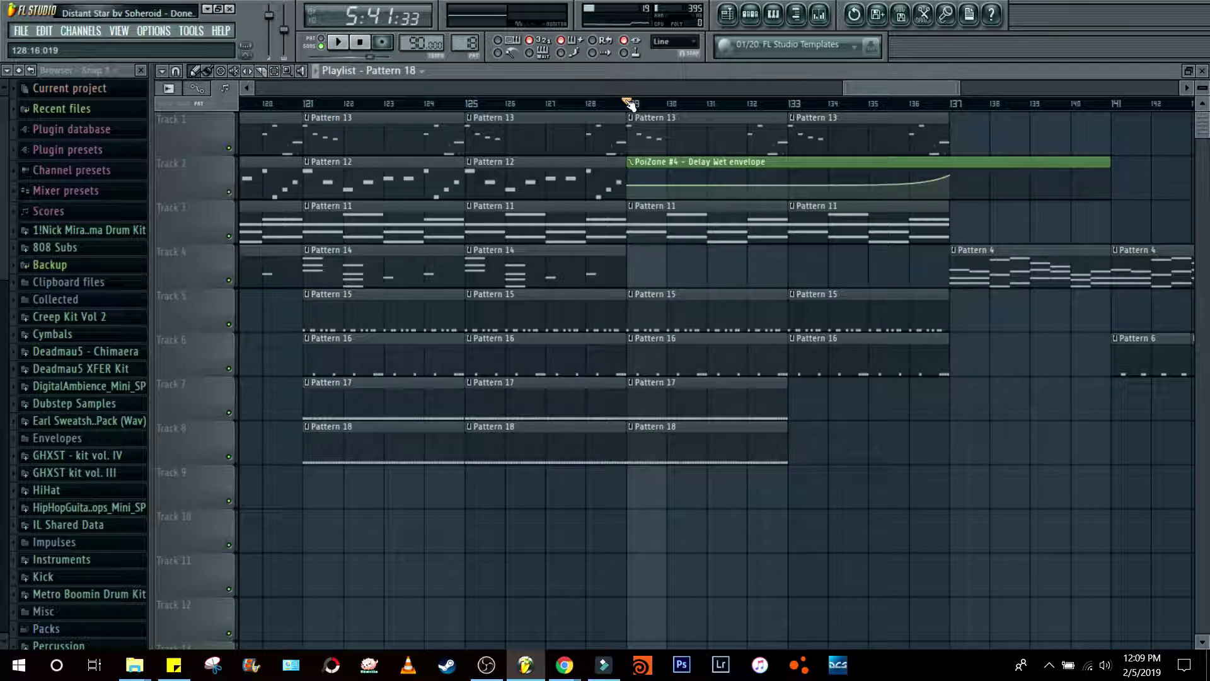
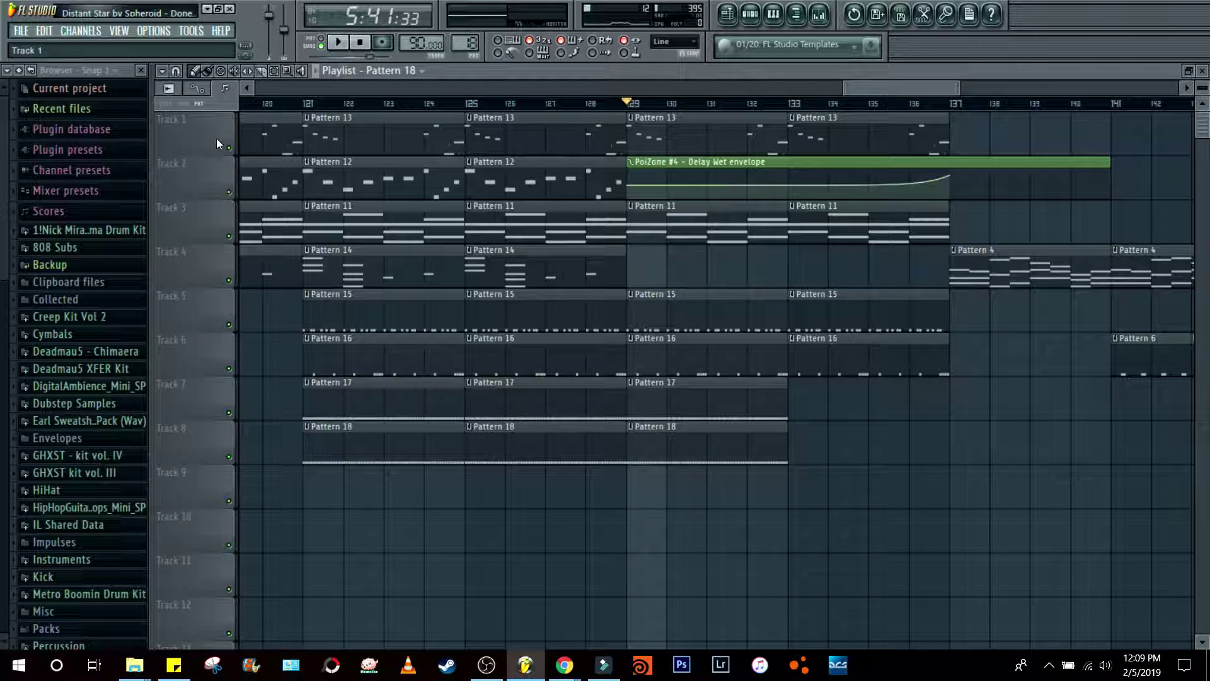
right_click(231, 150)
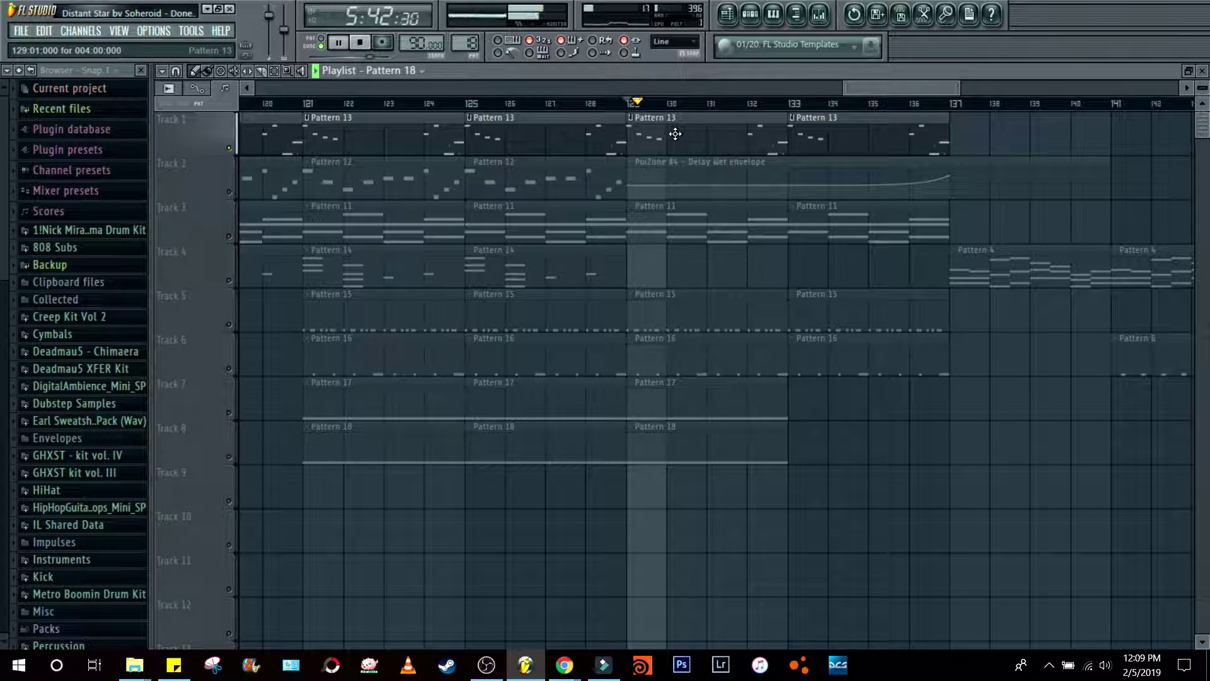
right_click(231, 148)
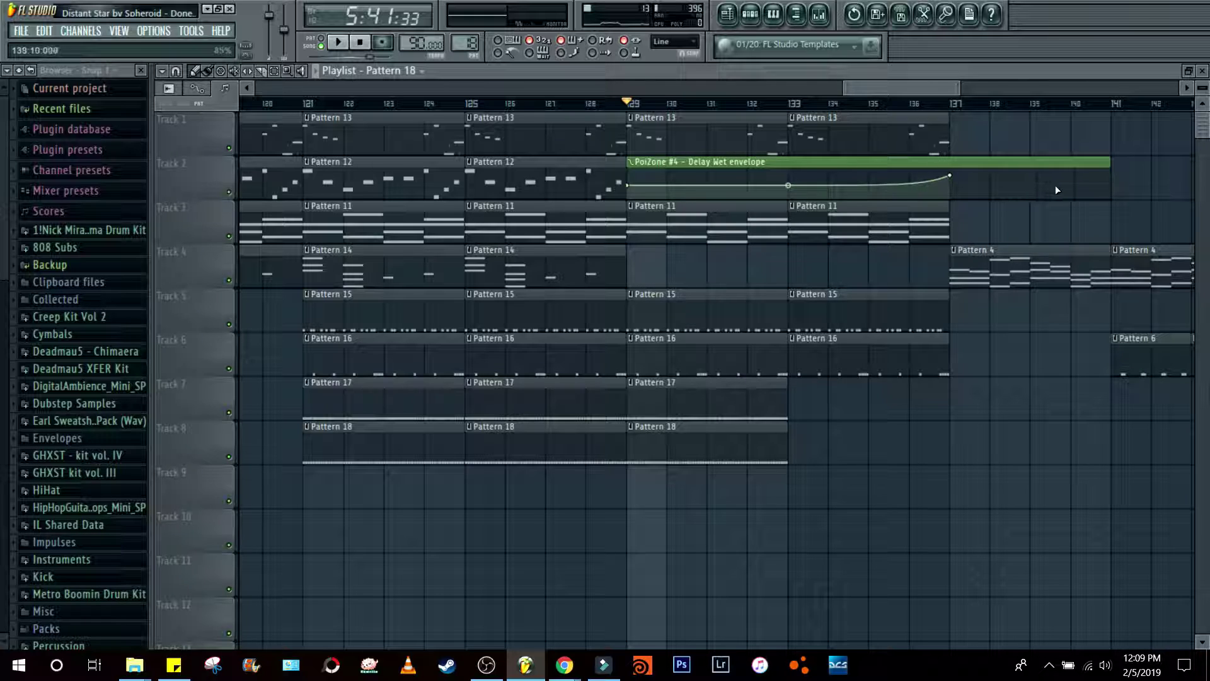
Step: Play all tracks from bar 129, examine the PoiZone #4 delay settings during the Delay Wet envelope, and stop playback
drag(878, 90, 903, 92)
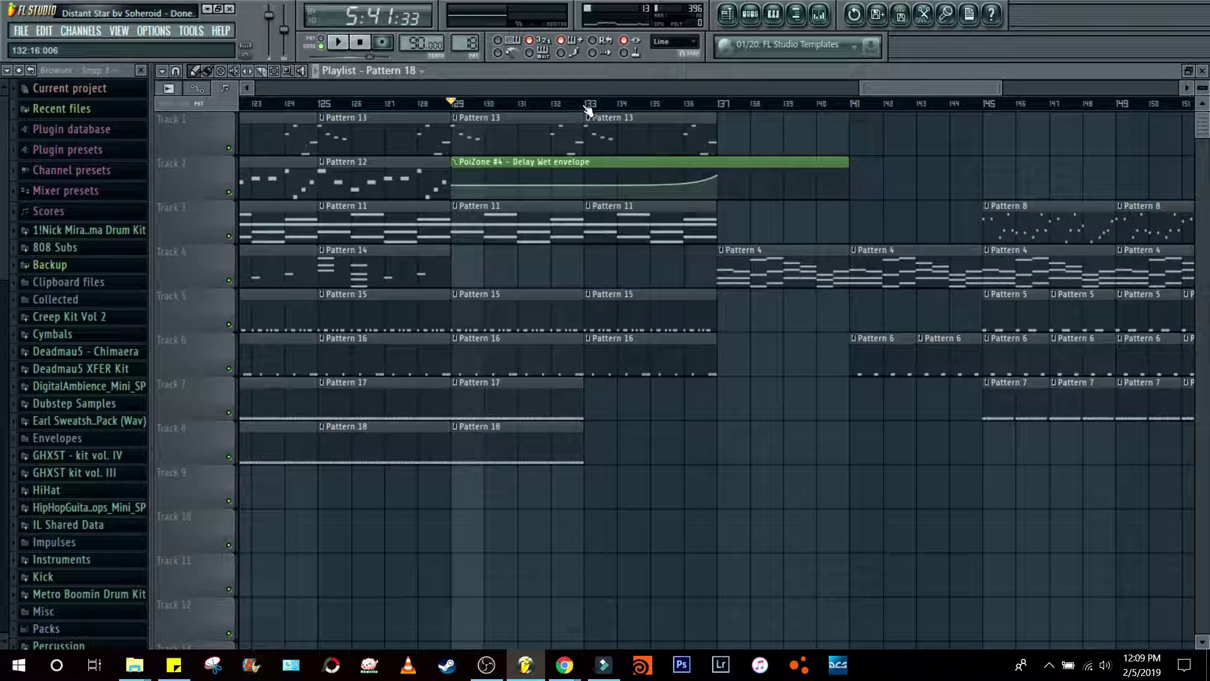
key(space)
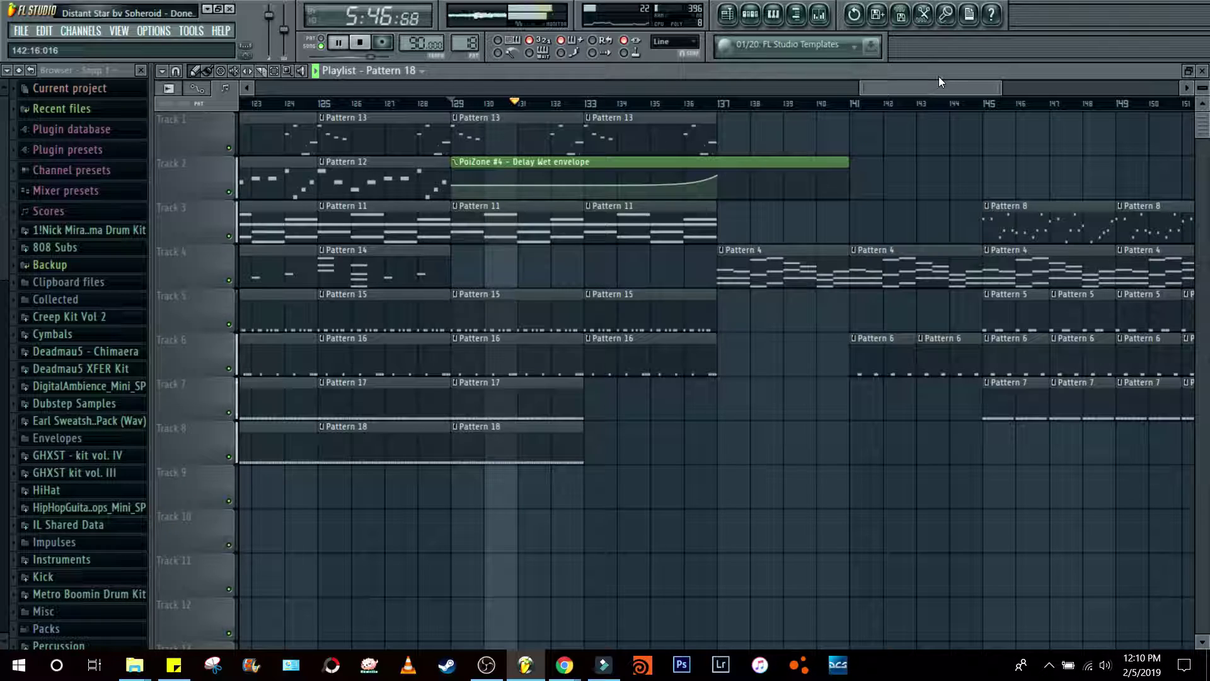
click(751, 17)
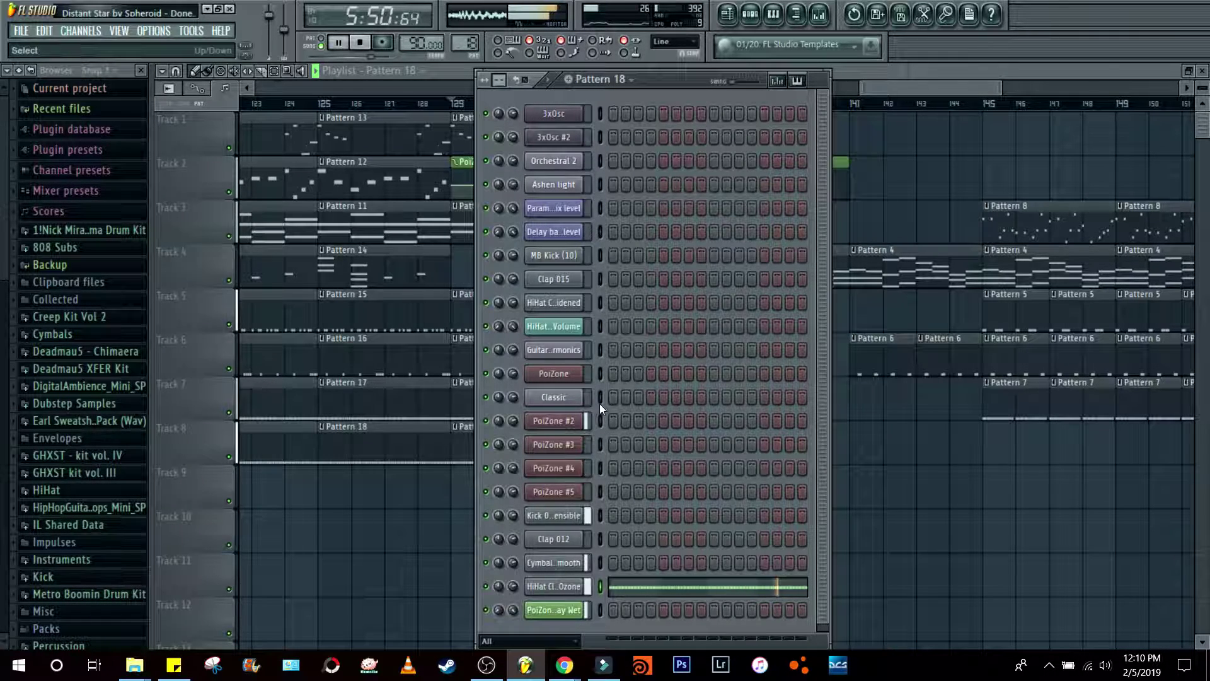
click(566, 470)
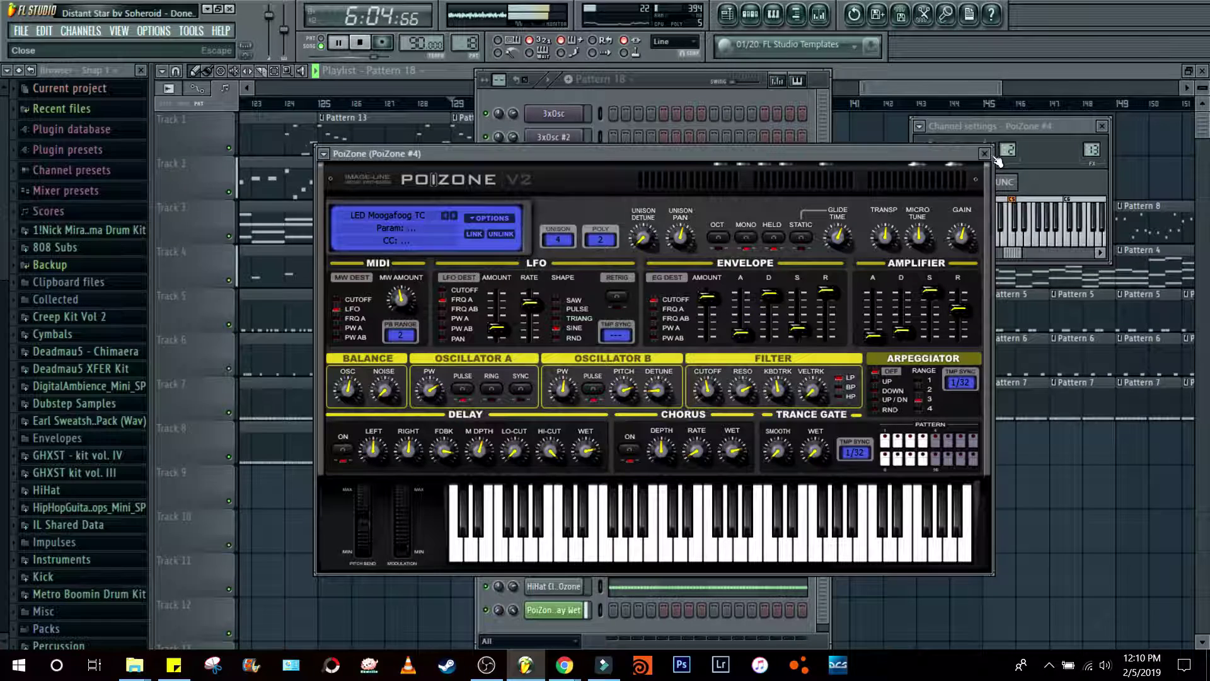
click(984, 154)
right_click(933, 302)
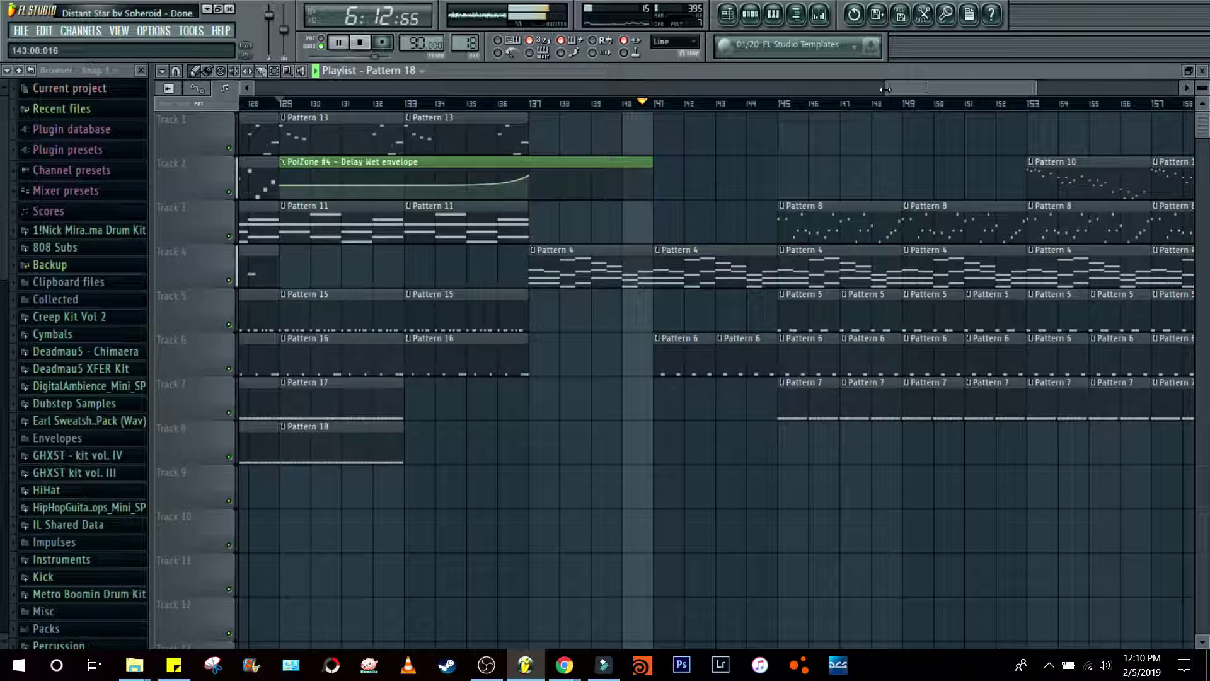
key(space)
click(360, 42)
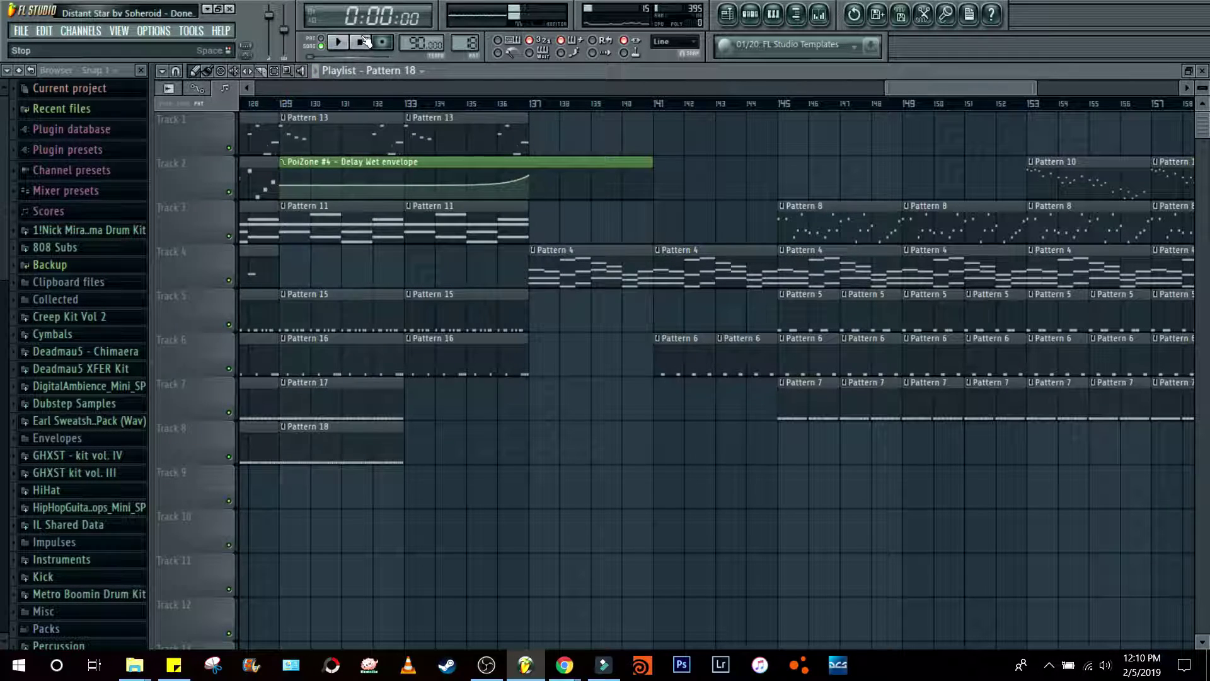
Step: Play the section from bar 141 where Pattern 6 joins Pattern 4, and stop it
click(656, 105)
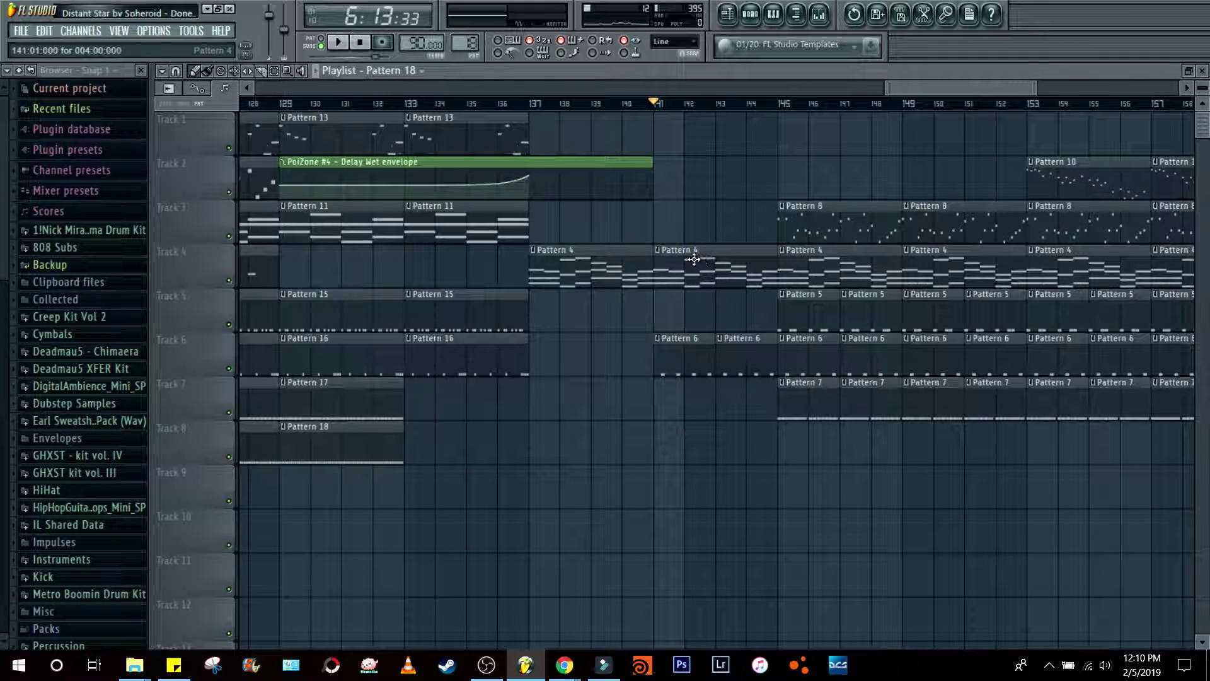
key(space)
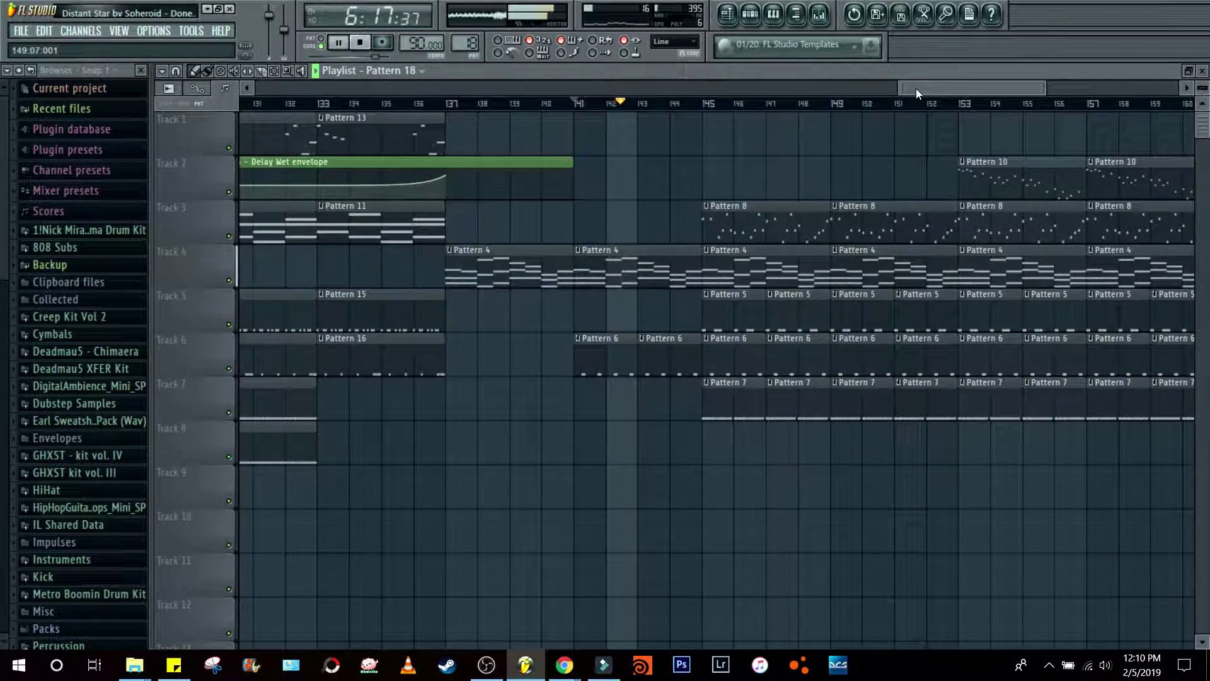
key(space)
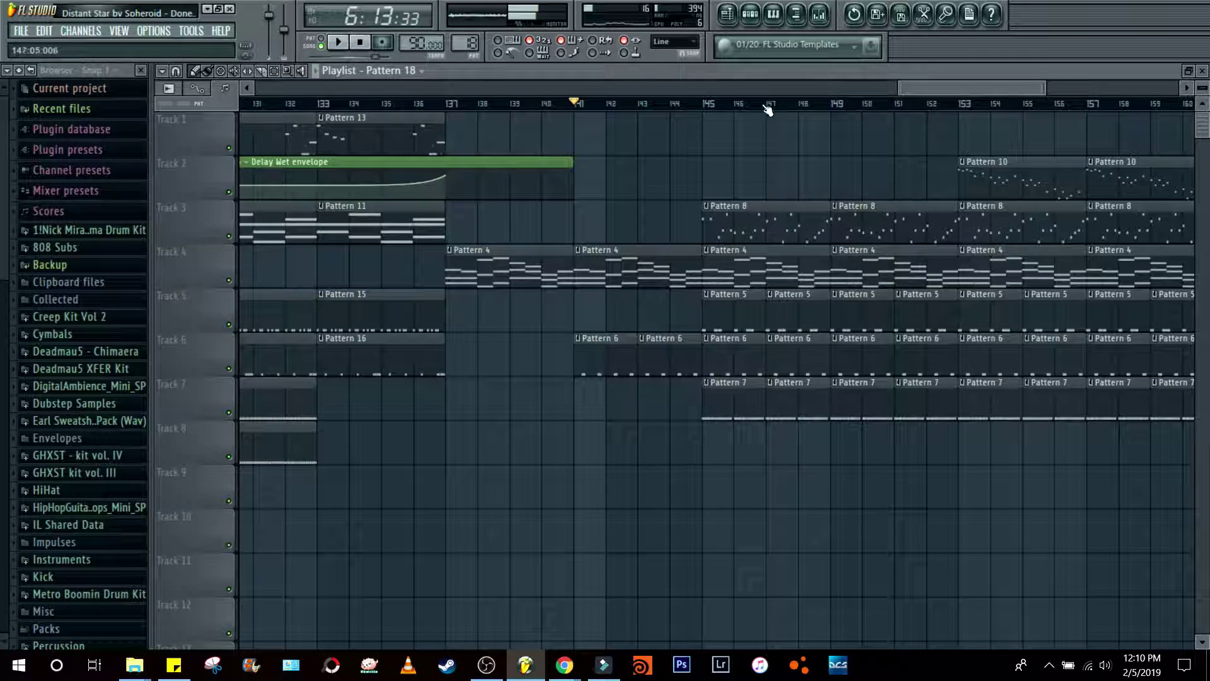
Step: Solo Track 3, play Pattern 8 from bar 145, stop playback and unsolo the track
click(708, 106)
drag(931, 88, 947, 88)
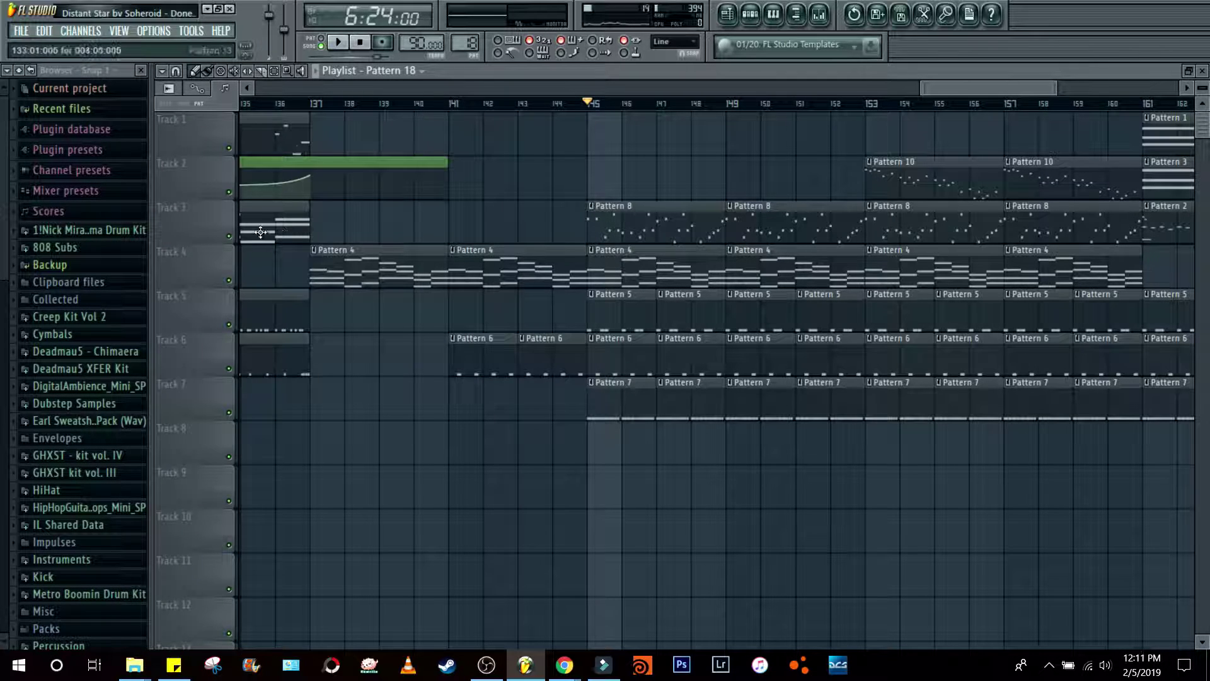
right_click(232, 238)
key(space)
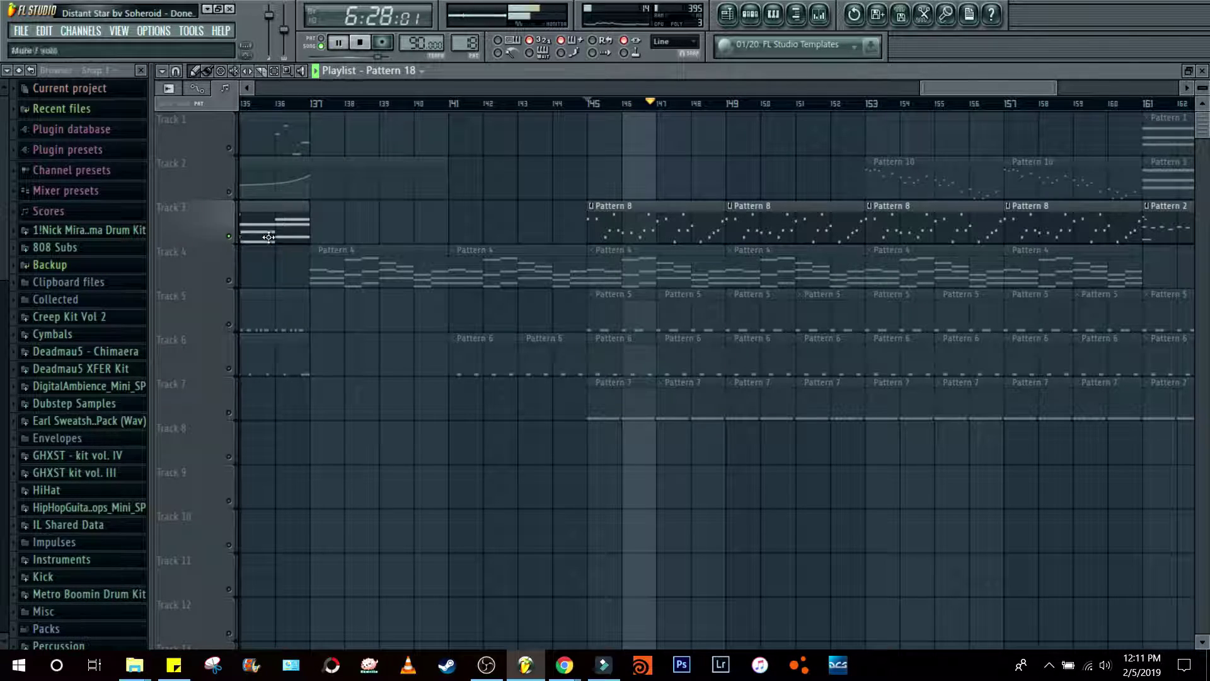
drag(1002, 89, 1023, 80)
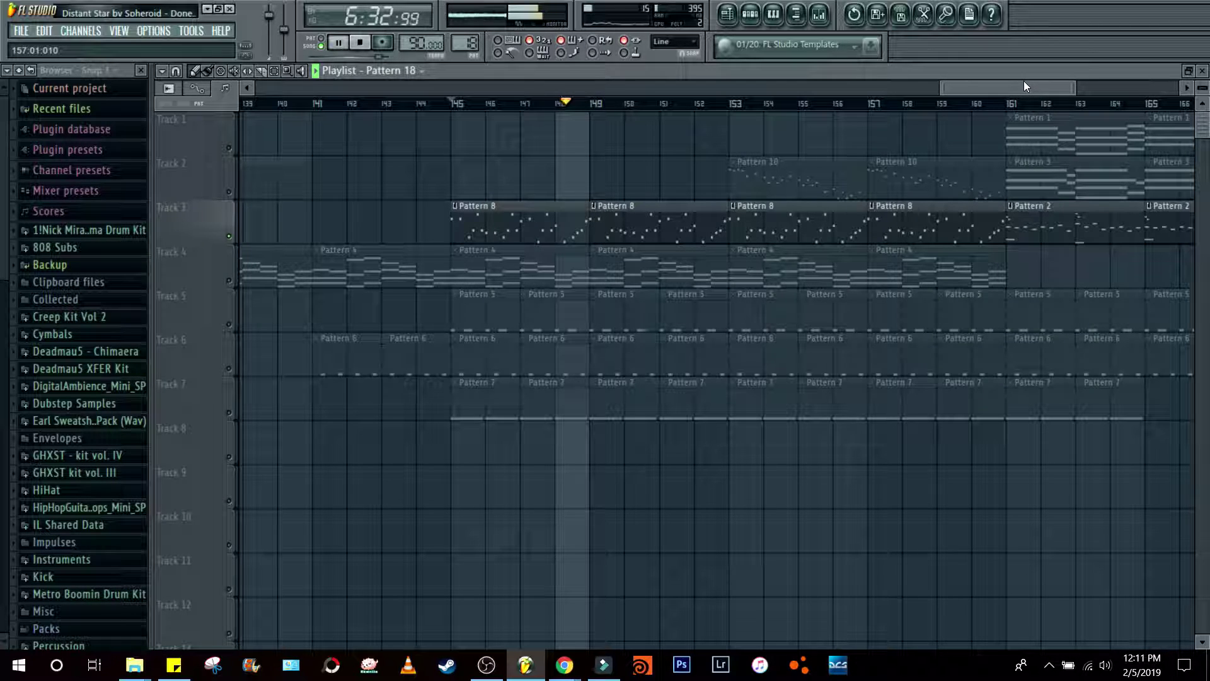
key(space)
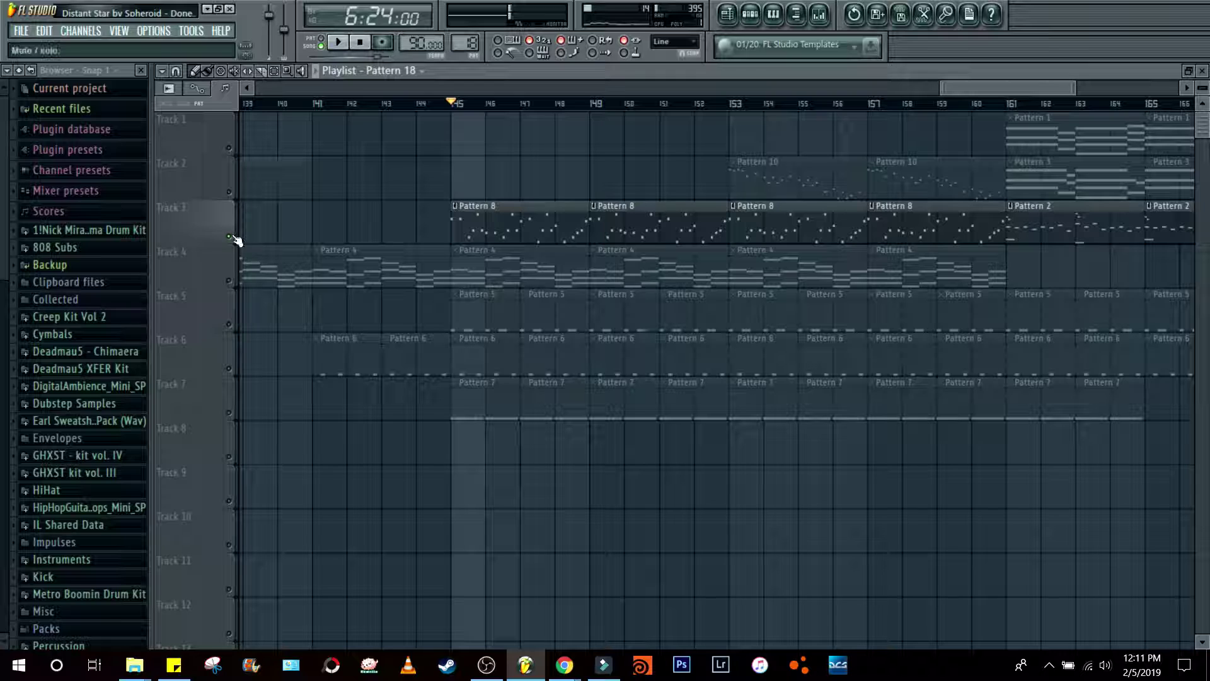
right_click(228, 237)
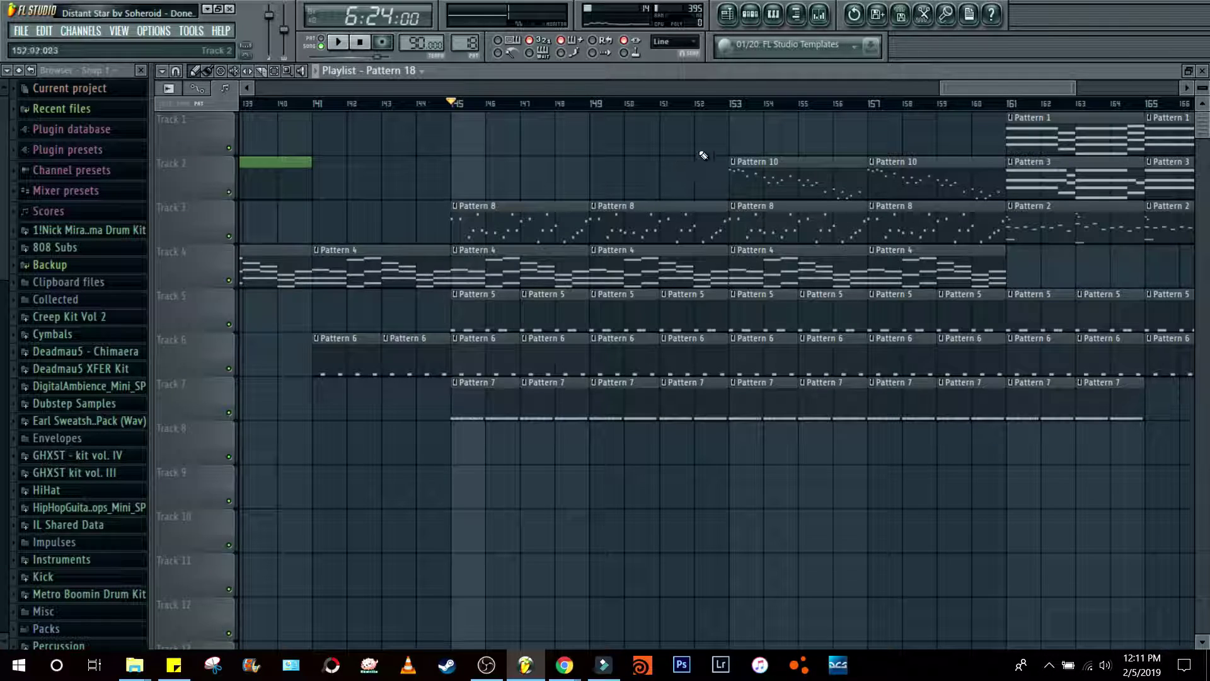
Step: Solo Track 2, play Pattern 10 from bar 153, stop playback and unsolo the track
click(733, 106)
right_click(229, 192)
key(space)
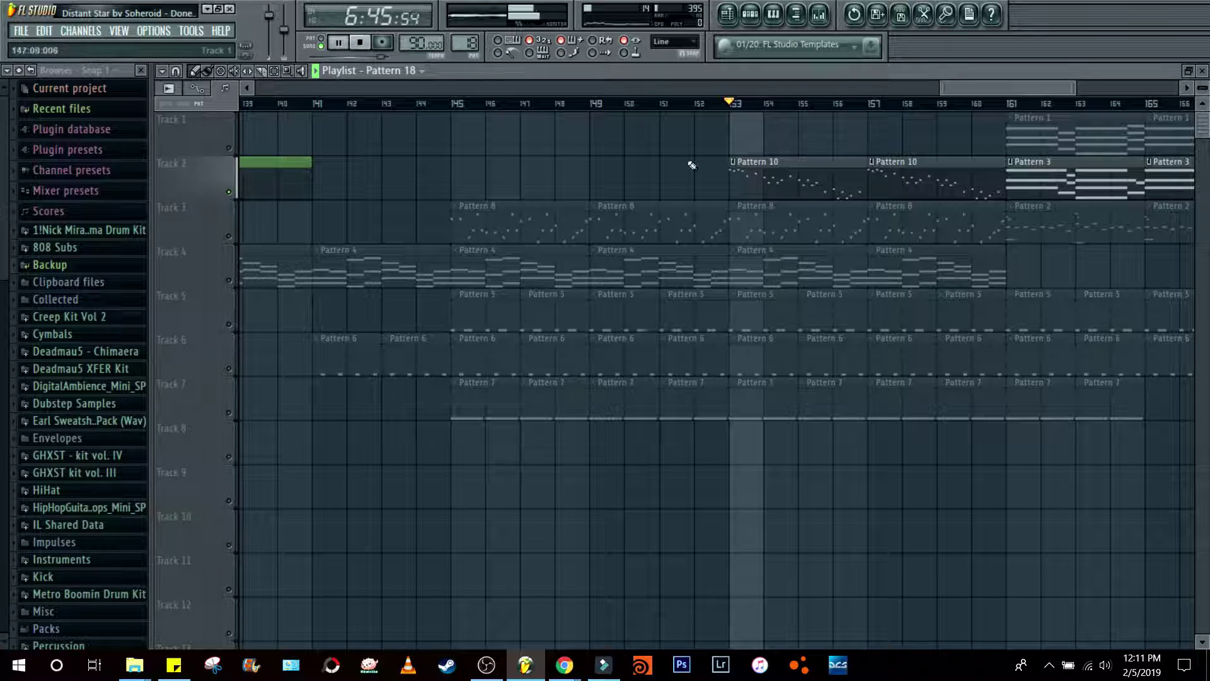
mouse_move(977, 89)
mouse_down()
mouse_move(1007, 88)
mouse_move(977, 92)
mouse_up()
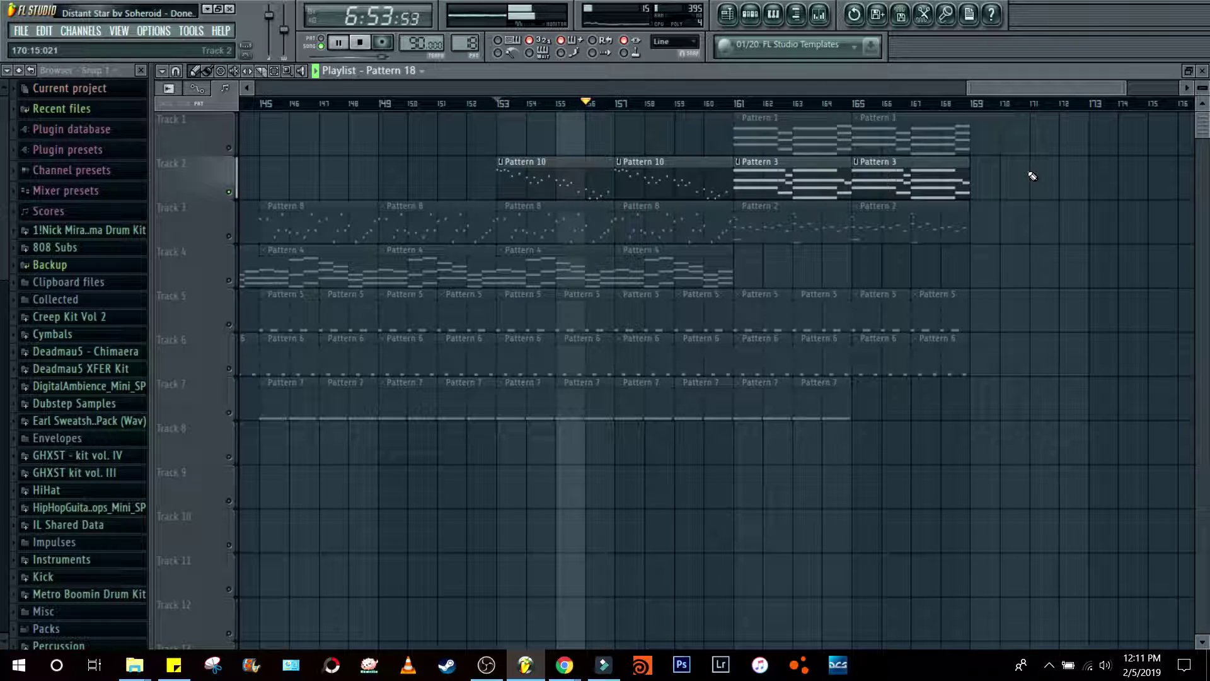
key(space)
right_click(230, 192)
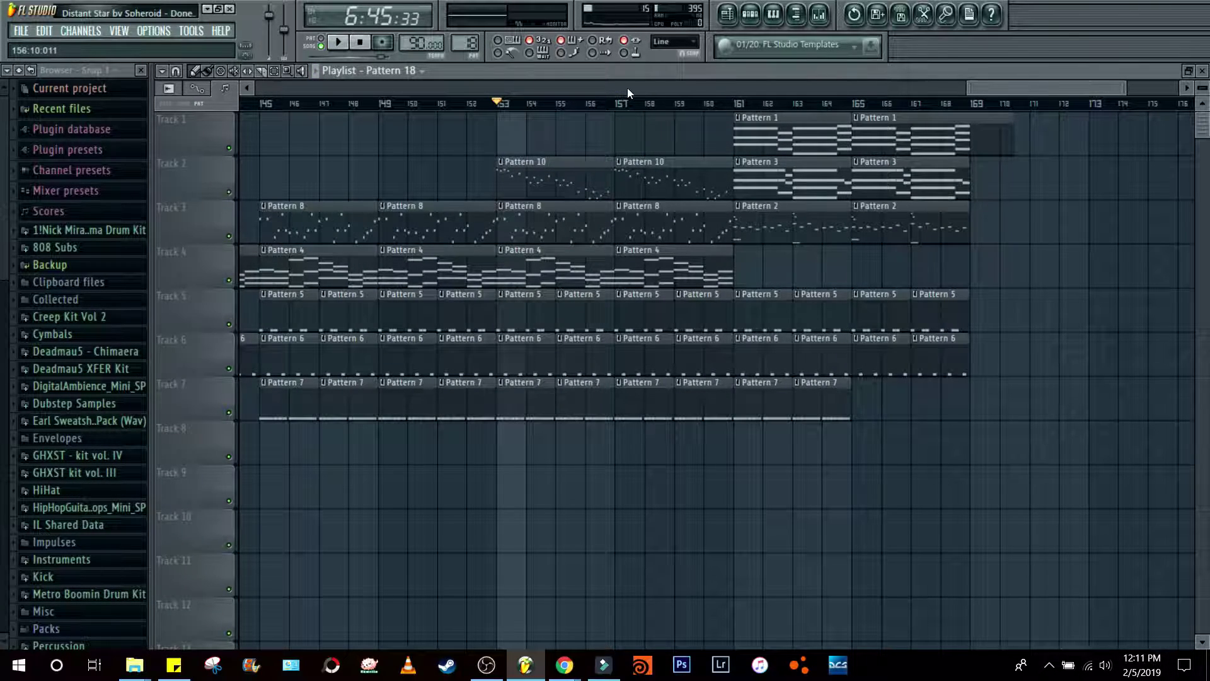
Step: Play the closing section with all tracks from bar 161 through the song's end, stop, and return to the song's start
click(740, 104)
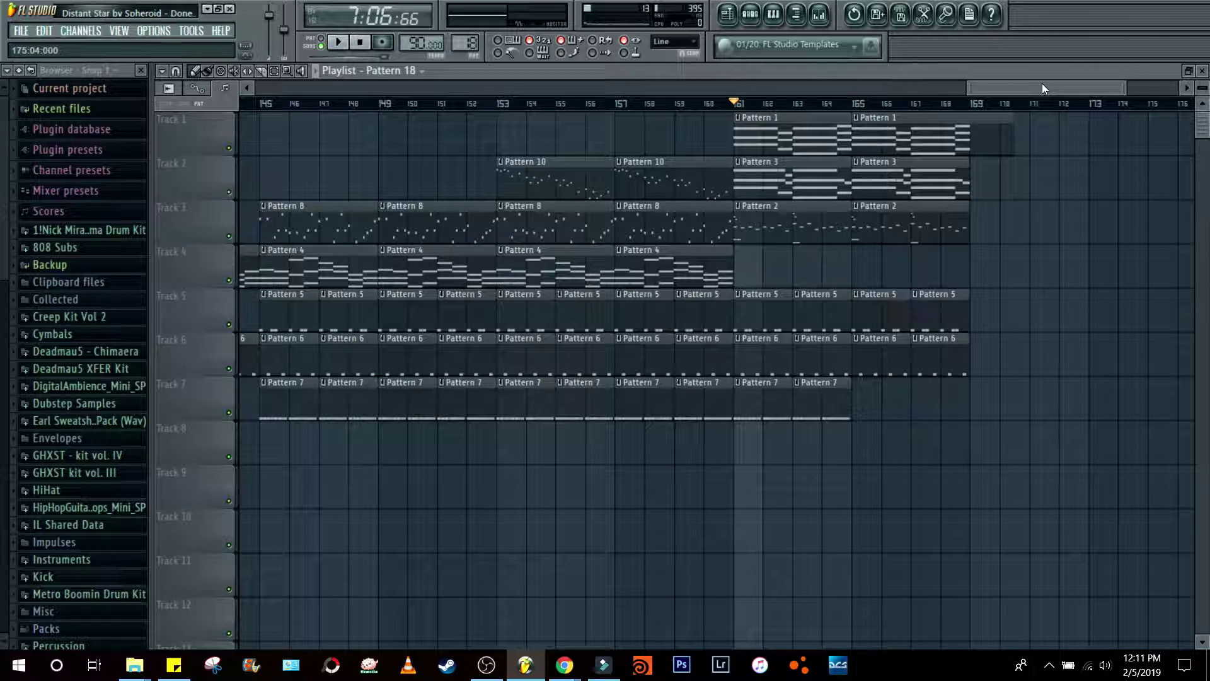
key(space)
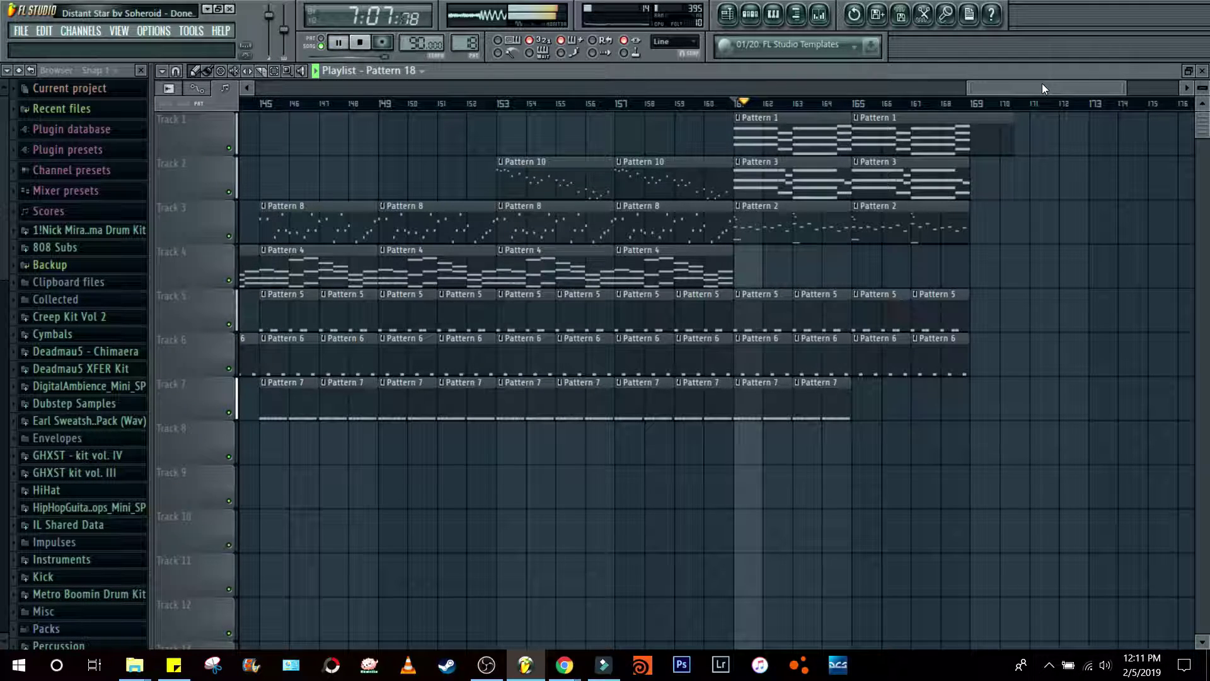
drag(1041, 84, 1051, 85)
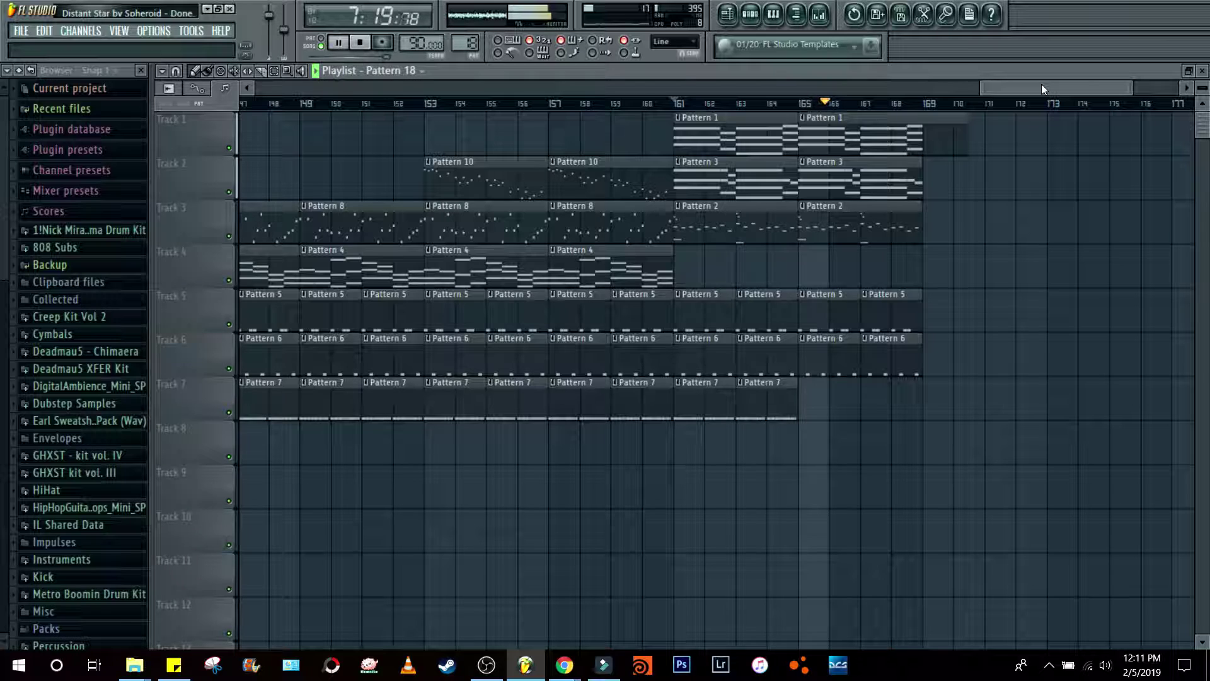
scroll(1042, 87, up, 2)
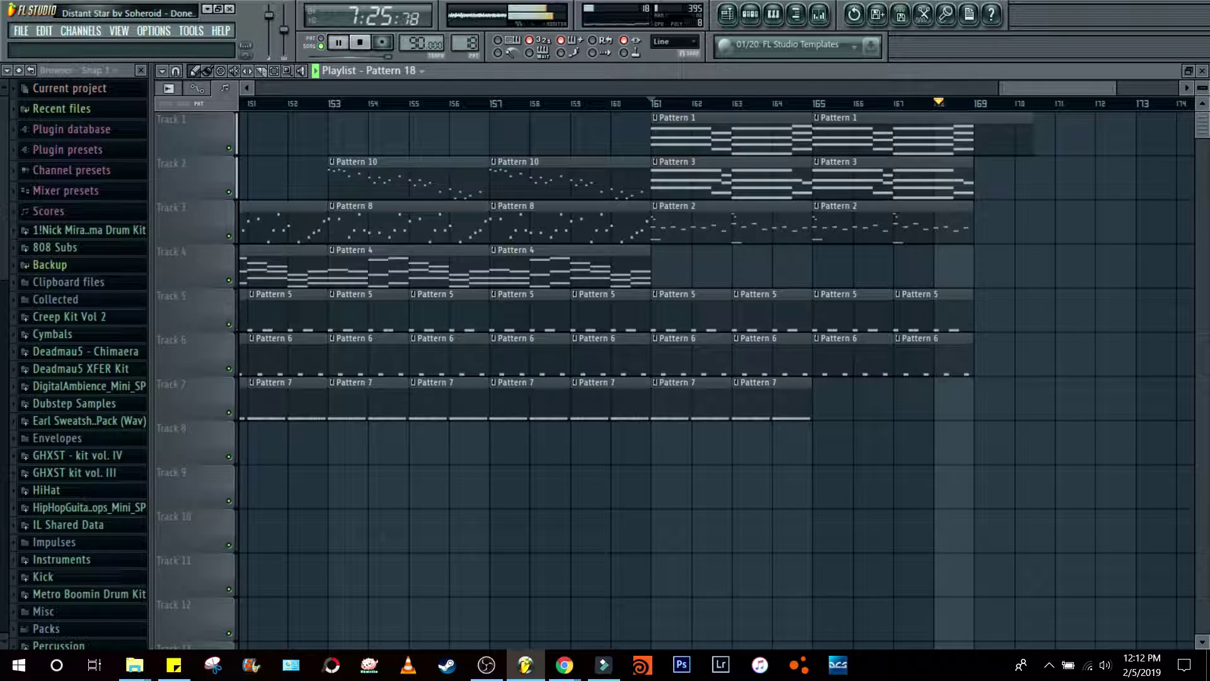
key(space)
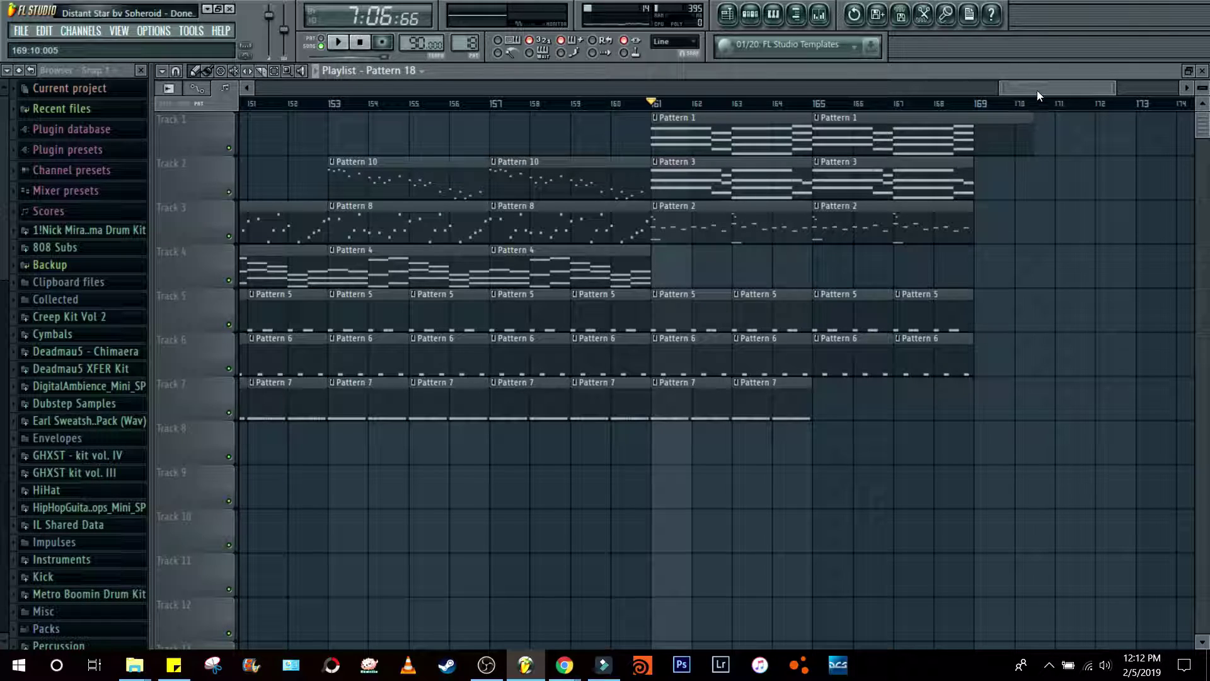
click(360, 42)
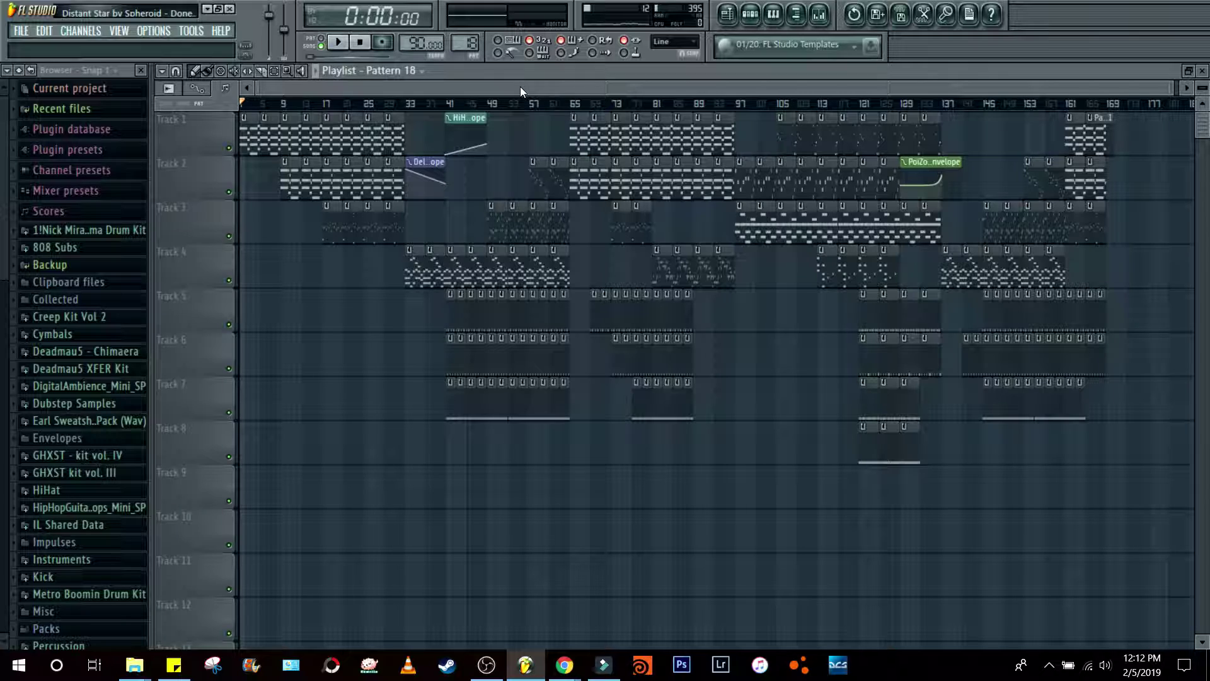